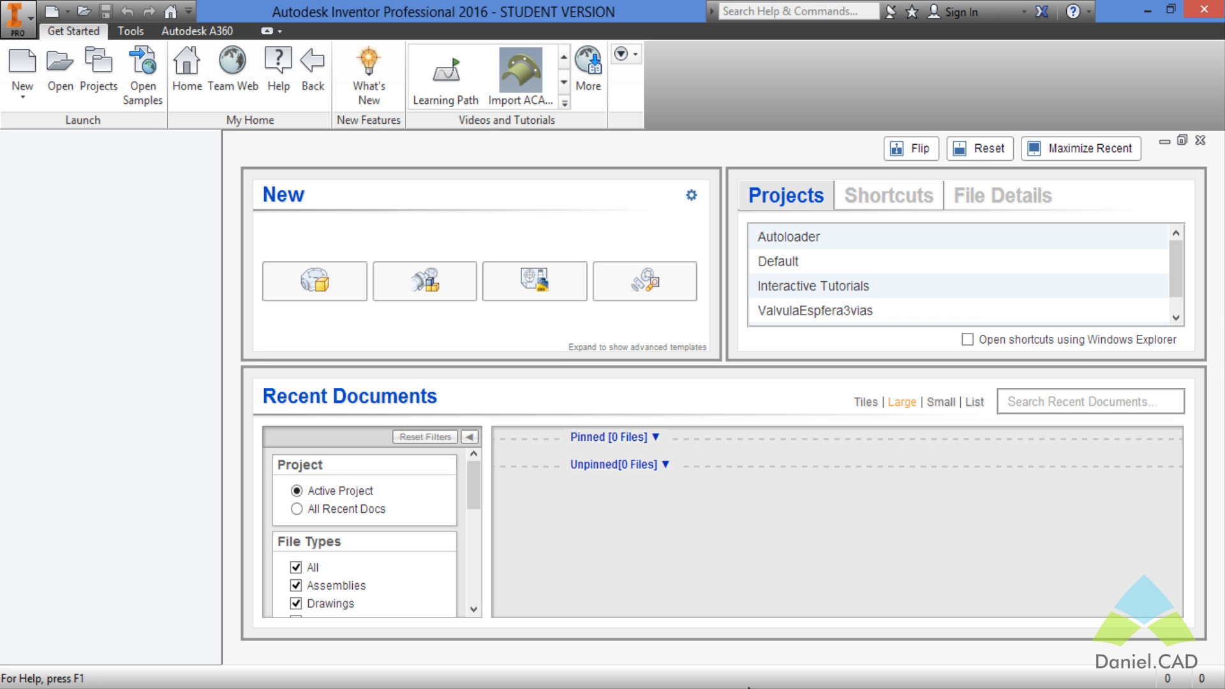
# Switch to Adobe Reader and examine the views and dimensions in the Exercícios-28.pdf drawing.
pyautogui.hotkey('alt', 'Tab')
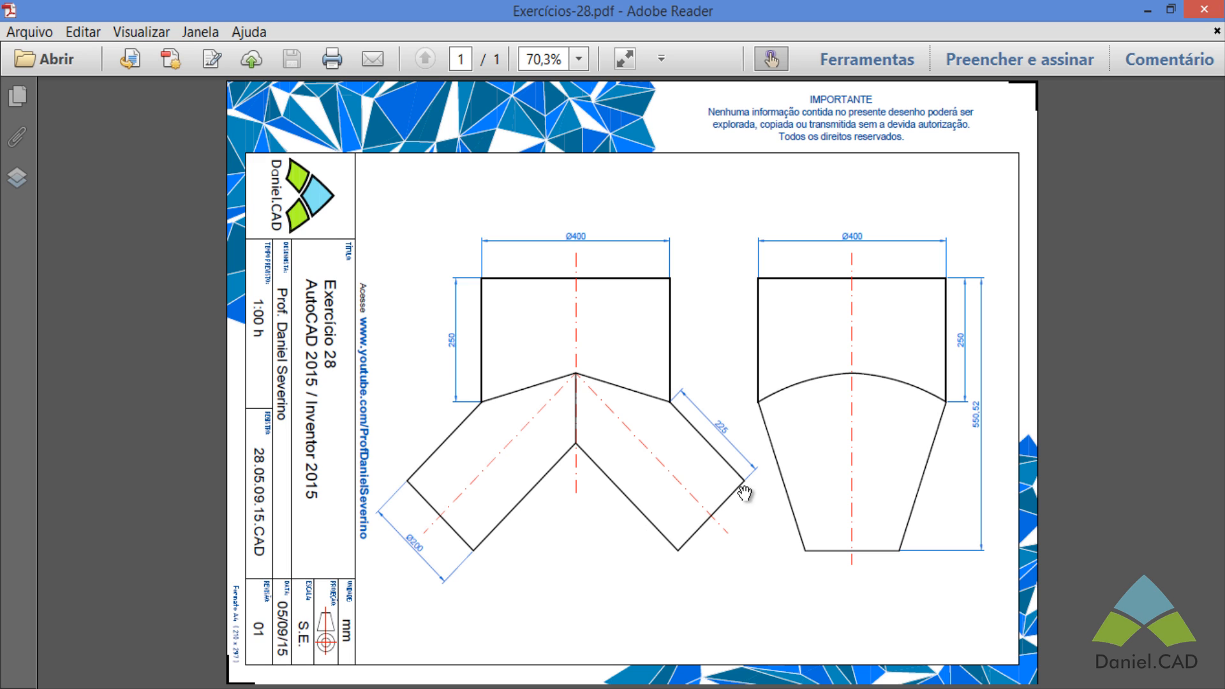
pyautogui.keyDown('ctrl'); pyautogui.scroll(3, 746, 491); pyautogui.keyUp('ctrl')
pyautogui.keyDown('ctrl'); pyautogui.scroll(-2, 741, 464); pyautogui.keyUp('ctrl')
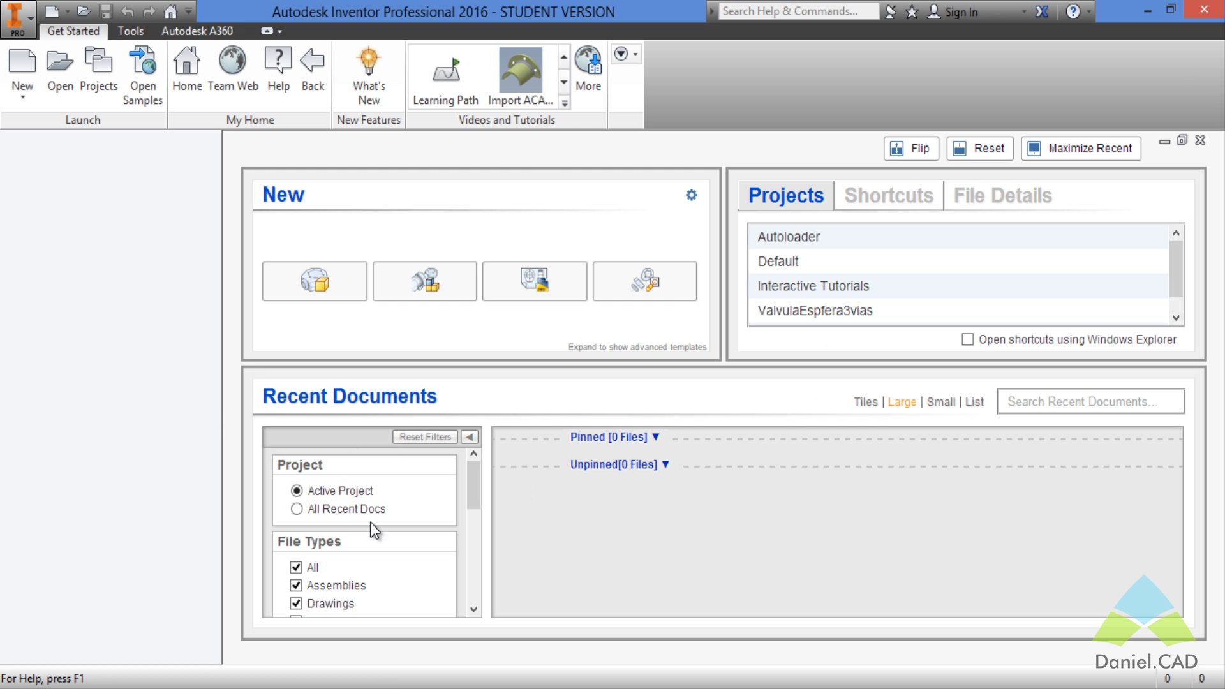
# Switch to Inventor and create a new part from the metric Standard (mm).ipt template.
pyautogui.click(23, 67)
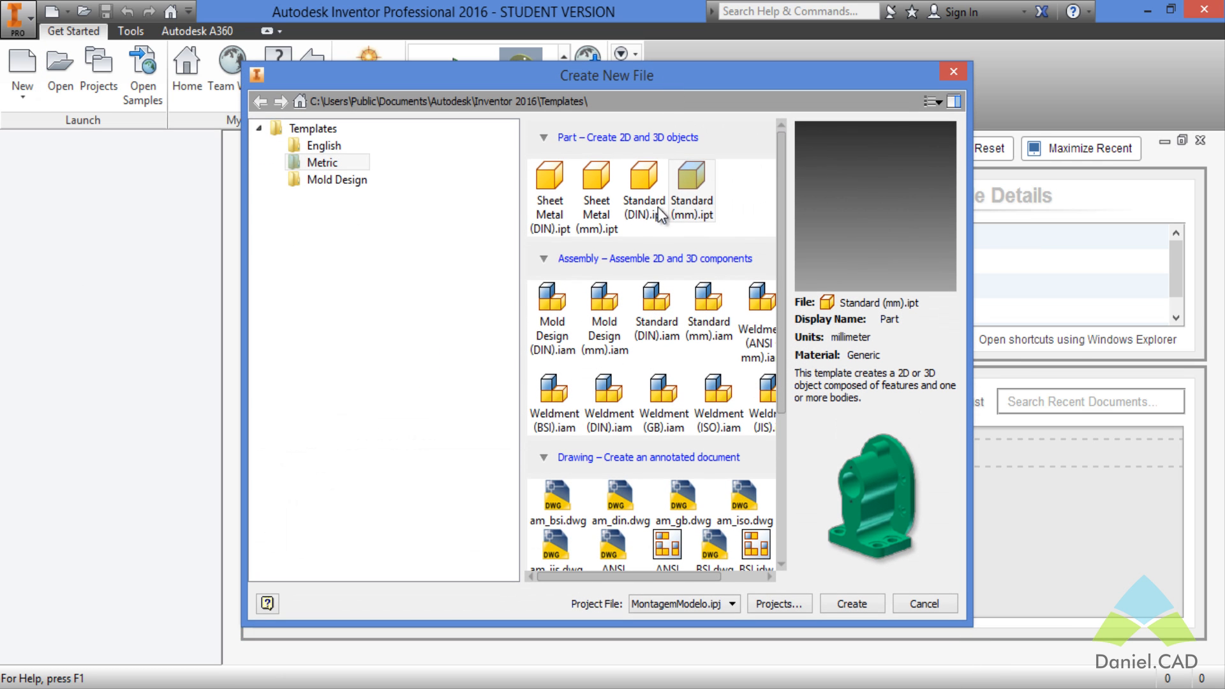
pyautogui.click(699, 192)
pyautogui.click(699, 186)
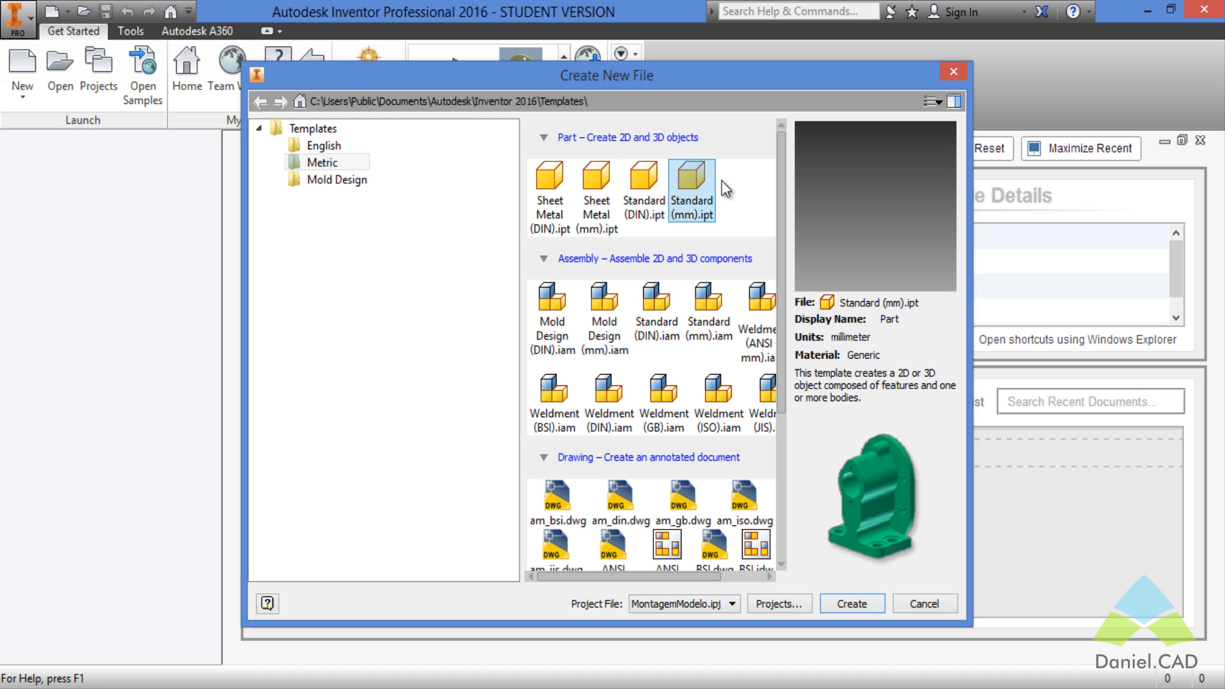
pyautogui.click(843, 602)
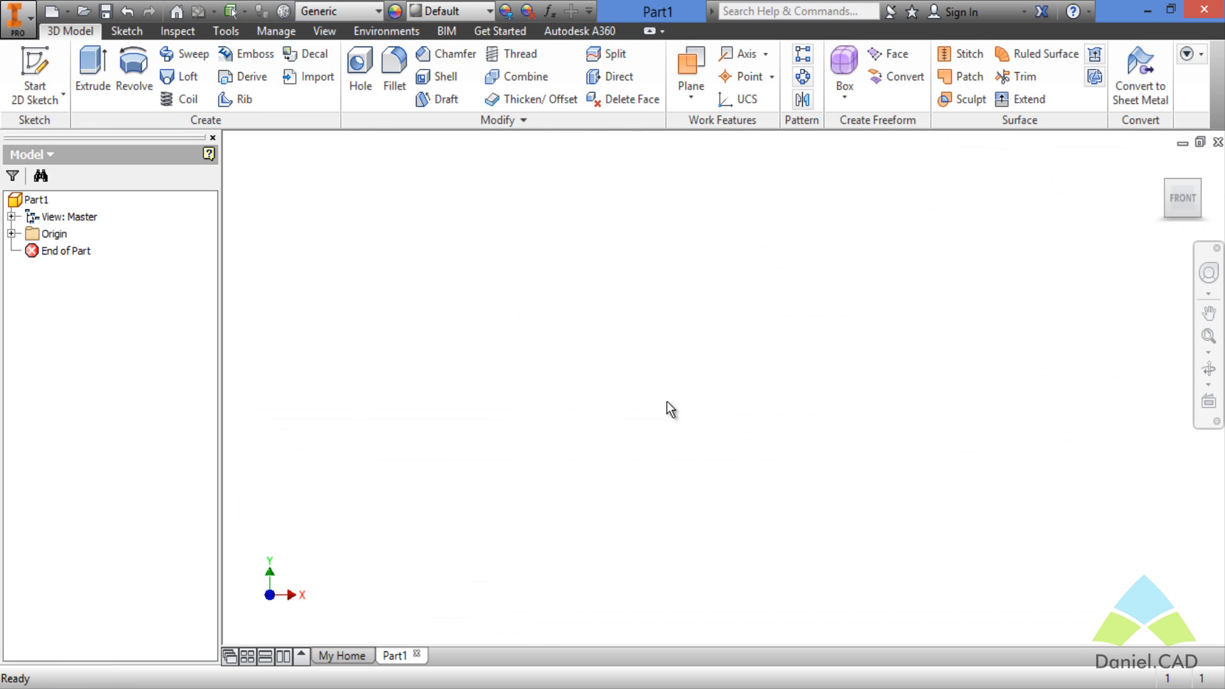
# Start a 2D sketch on the XY plane of the new part.
pyautogui.click(338, 688)
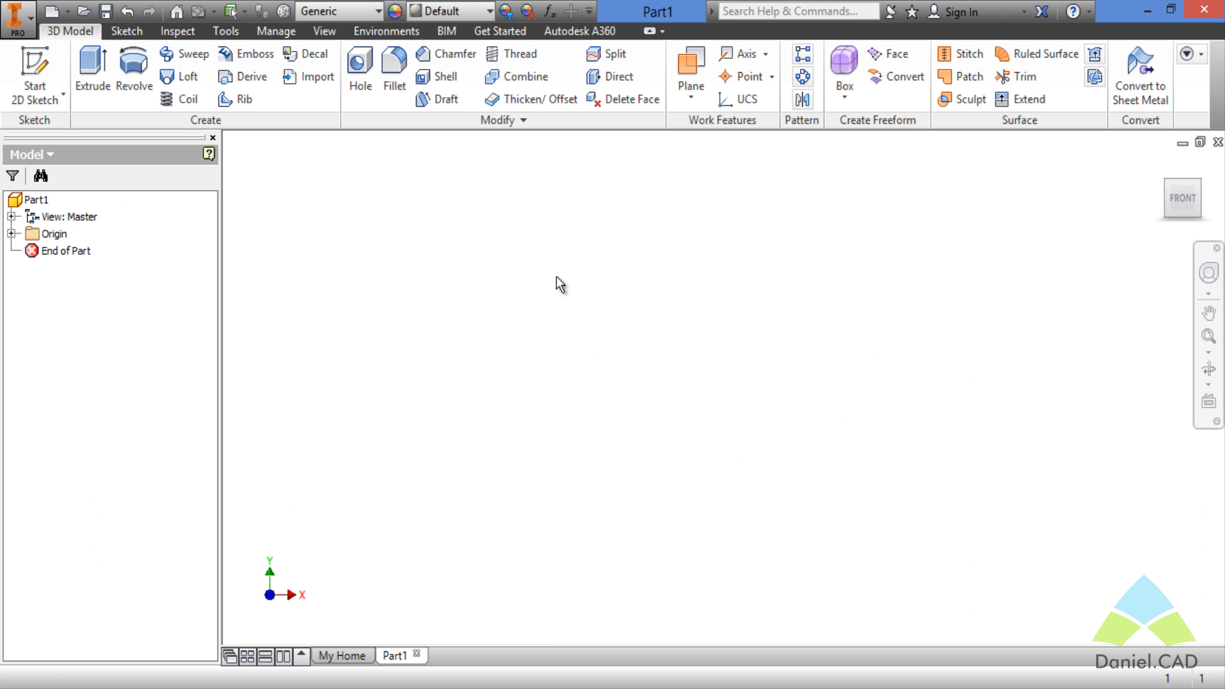
pyautogui.click(39, 88)
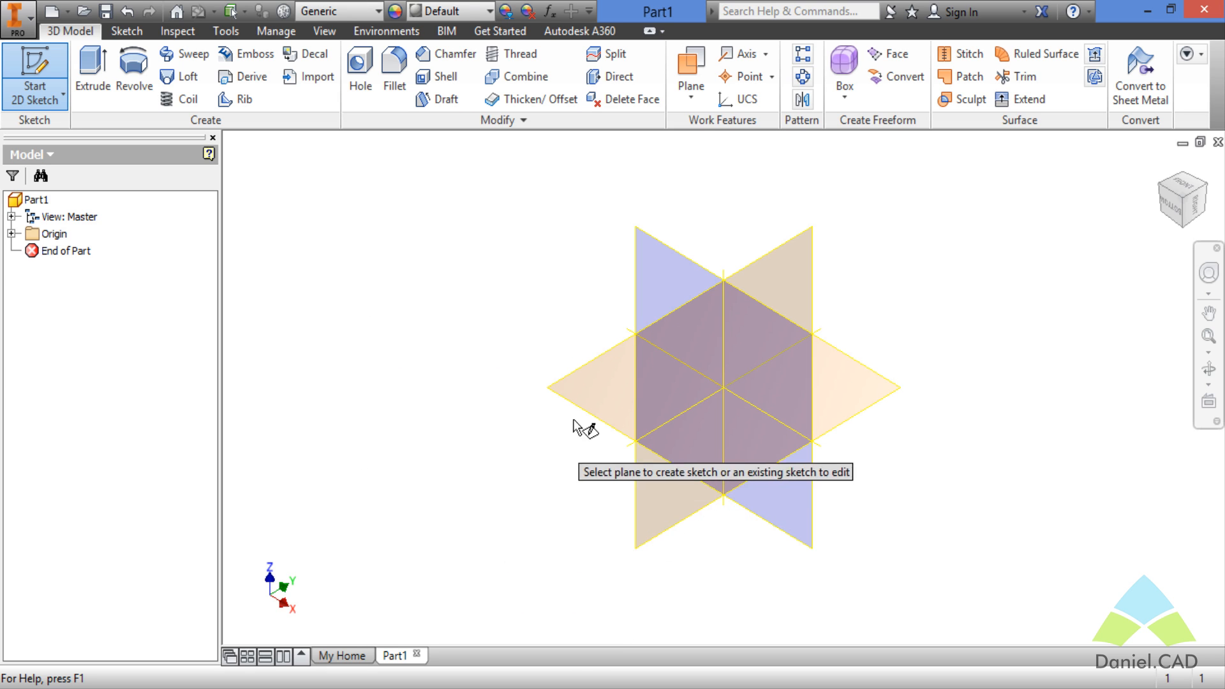
pyautogui.click(599, 396)
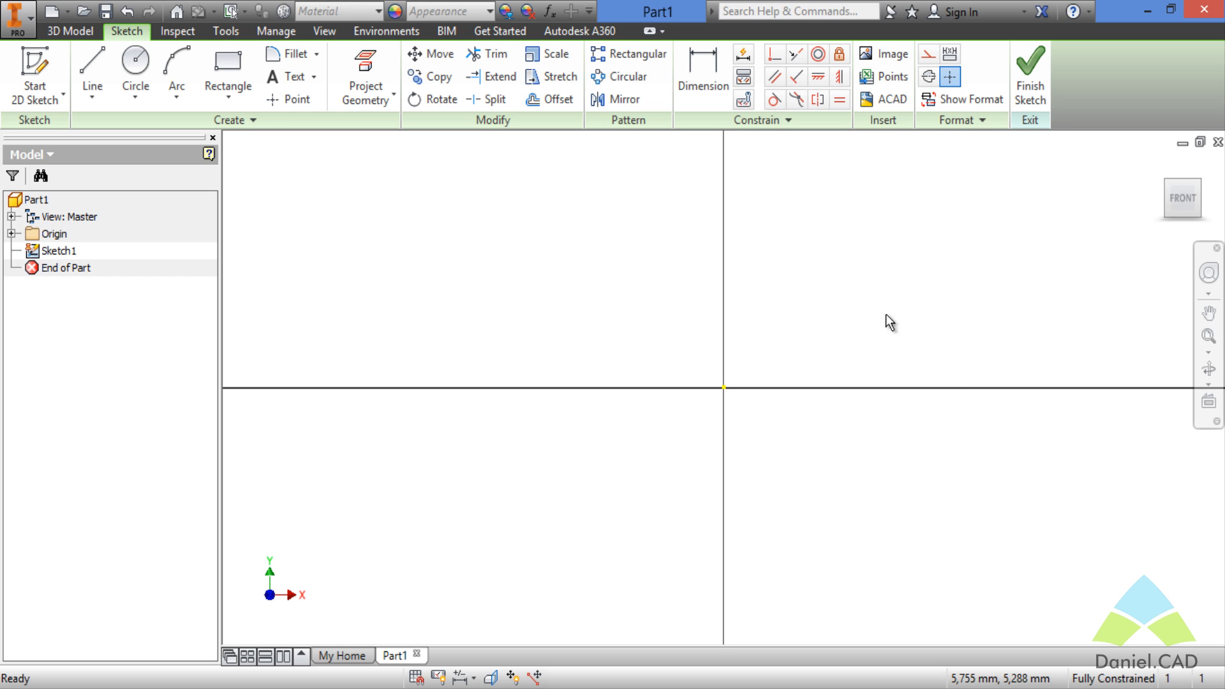
# Add a numeric user parameter named Diam_Maior to the part parameters with a value of 400 mm.
pyautogui.click(276, 31)
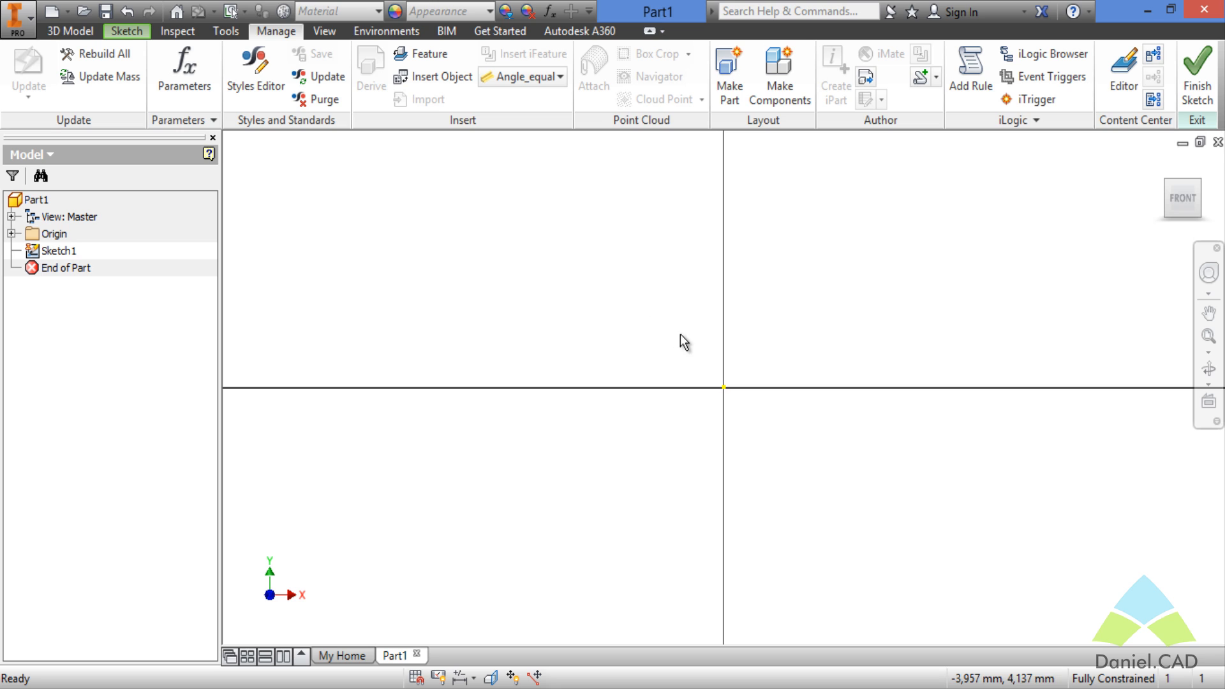
pyautogui.click(181, 67)
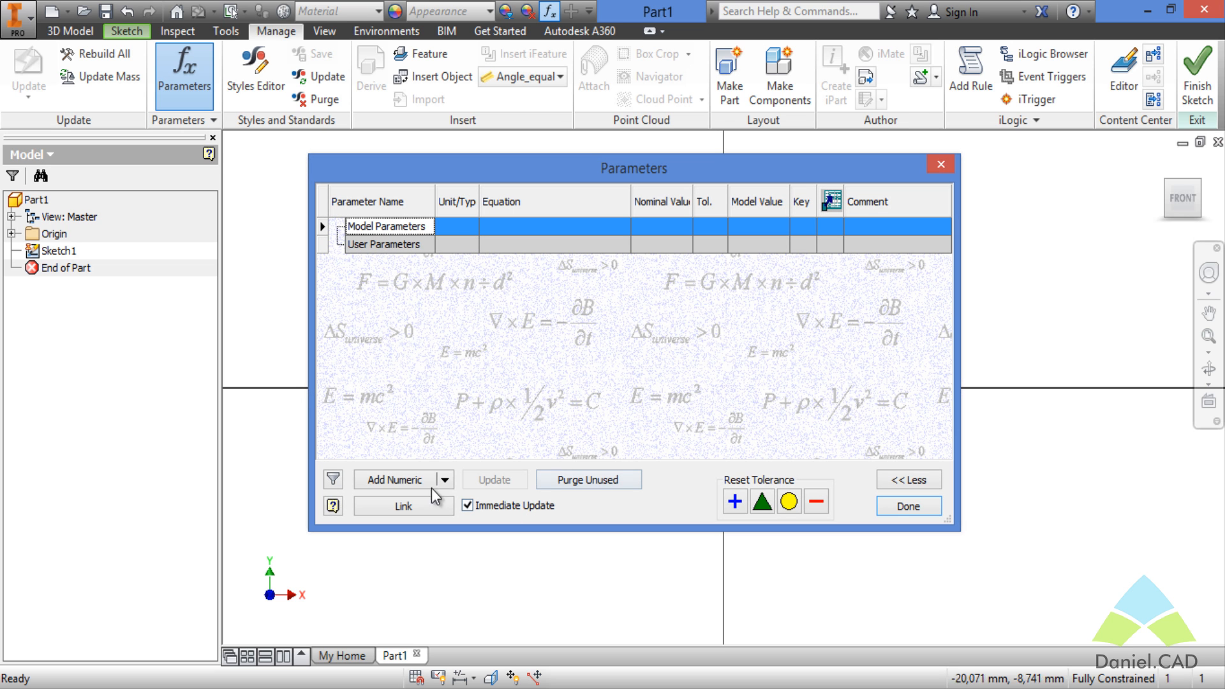
pyautogui.click(445, 483)
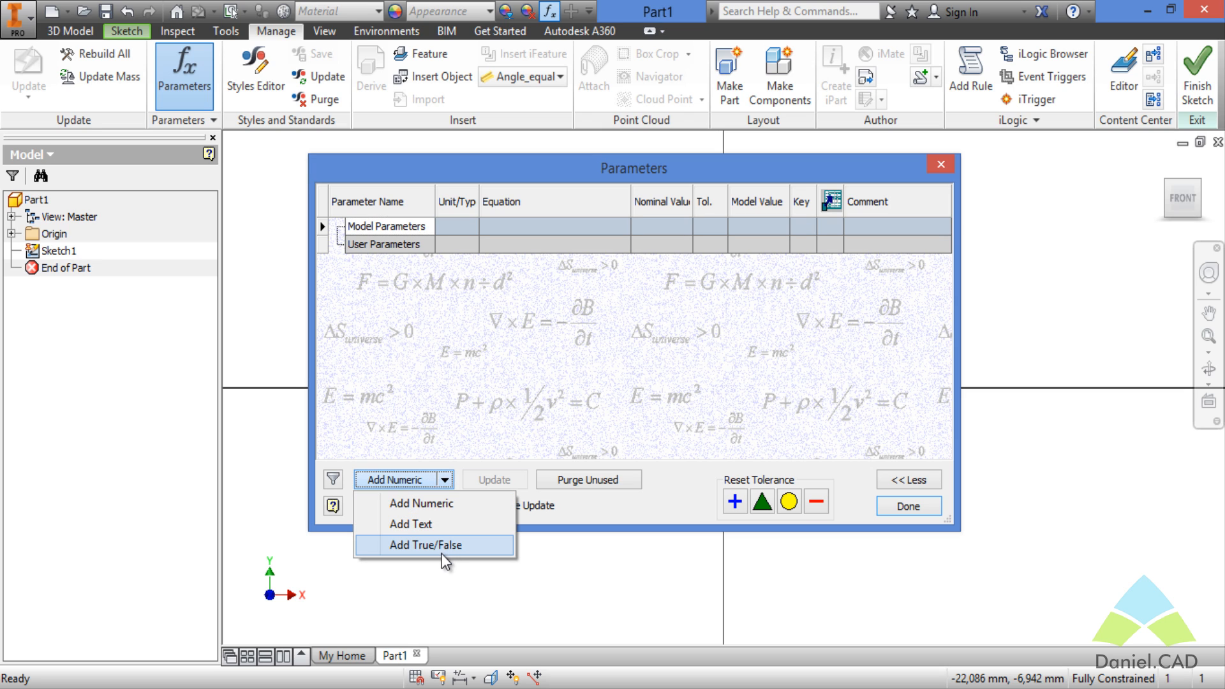
pyautogui.click(412, 504)
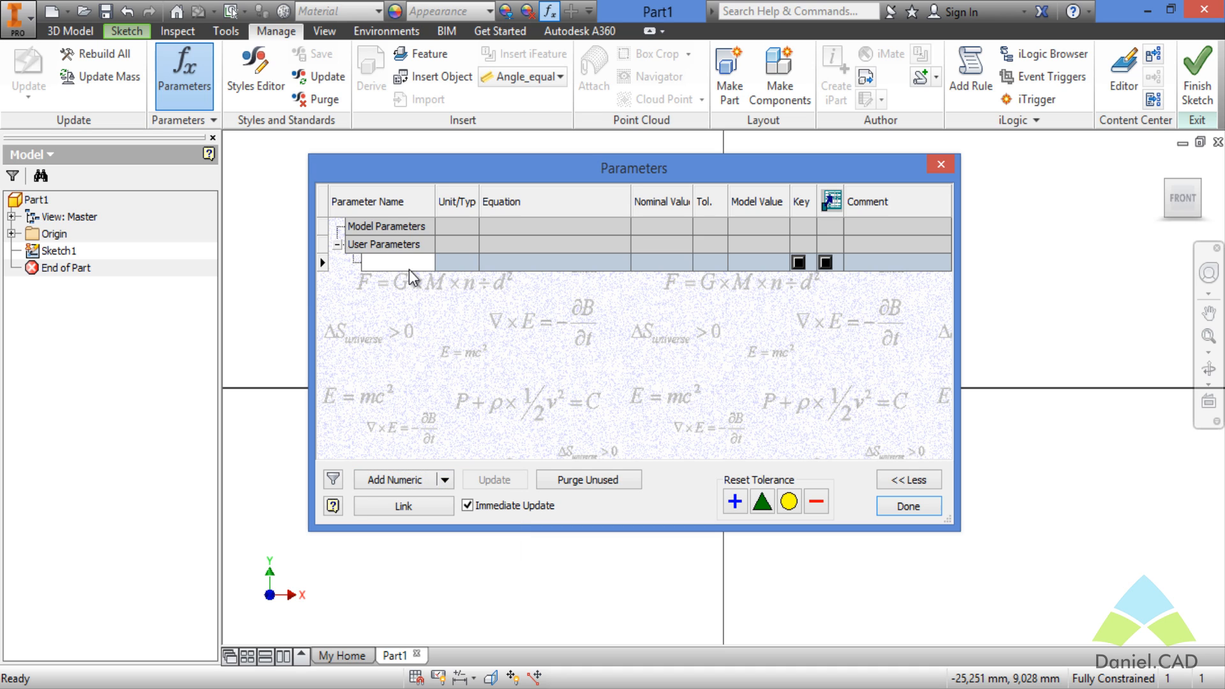
pyautogui.write('Diam_Maior')
pyautogui.press('Return')
pyautogui.click(527, 261)
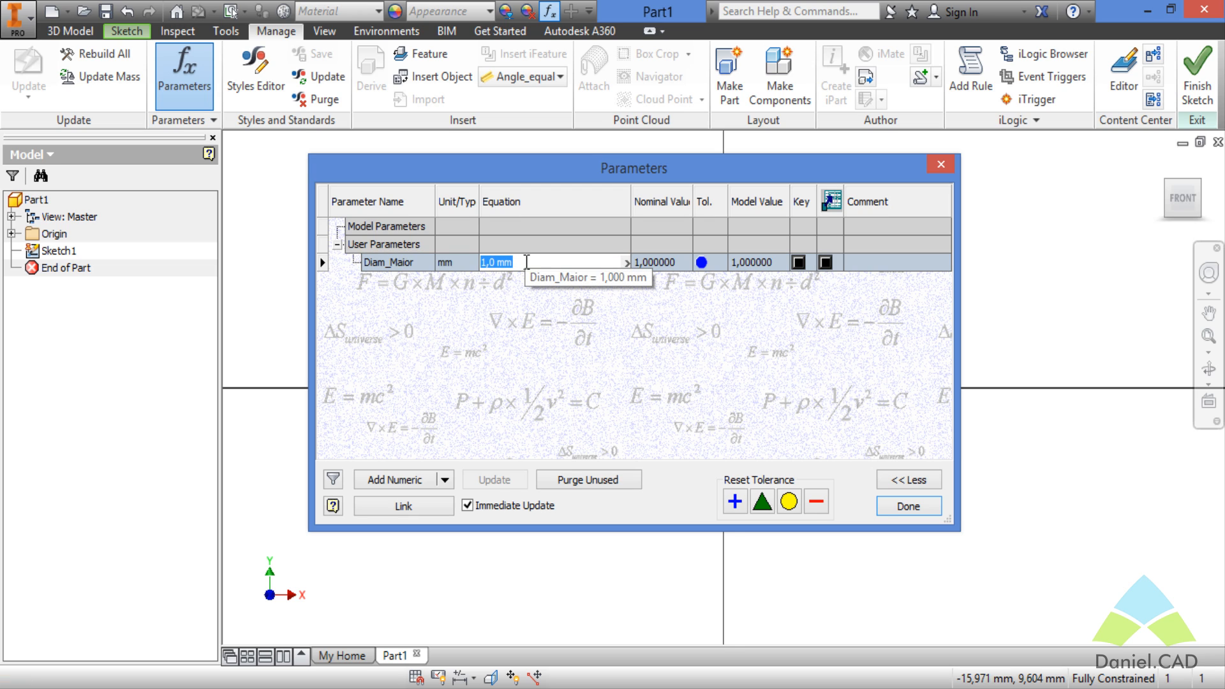
pyautogui.write('400')
pyautogui.press('Return')
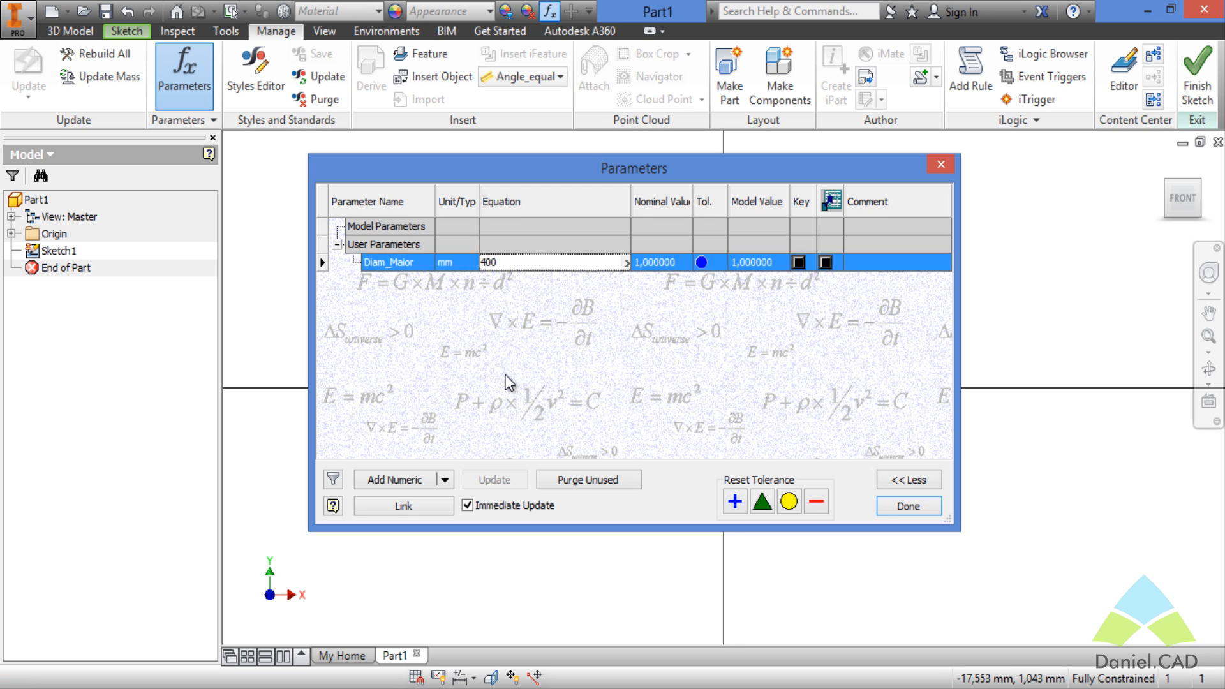
# Add the numeric user parameters Diam_Menor, set to 250 mm, and Altura_Di_Ma.
pyautogui.click(418, 480)
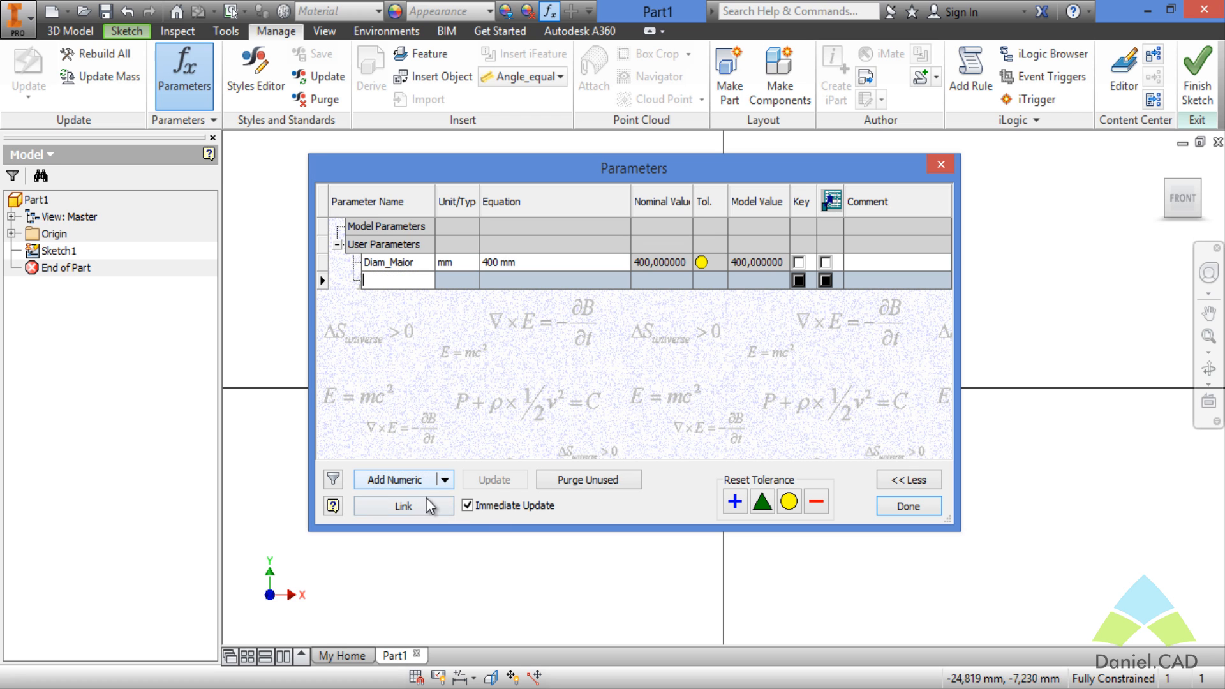
pyautogui.write('Diam_Menor')
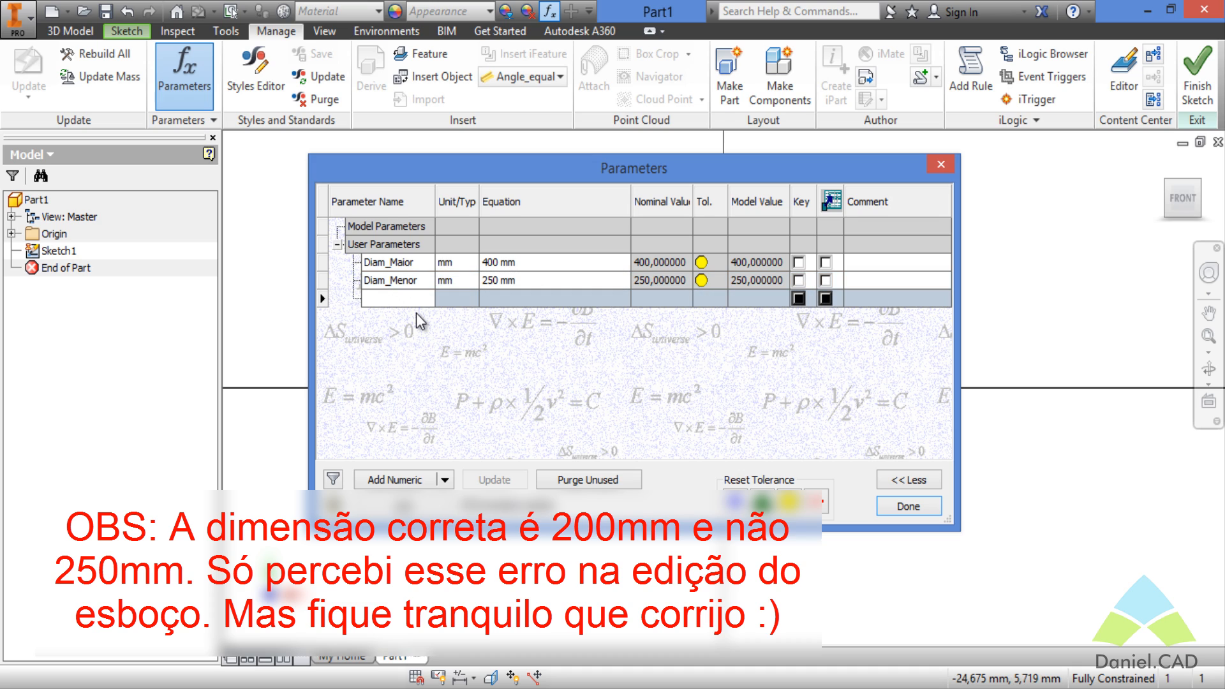
pyautogui.write('Altura_Di_Ma')
pyautogui.press('Tab')
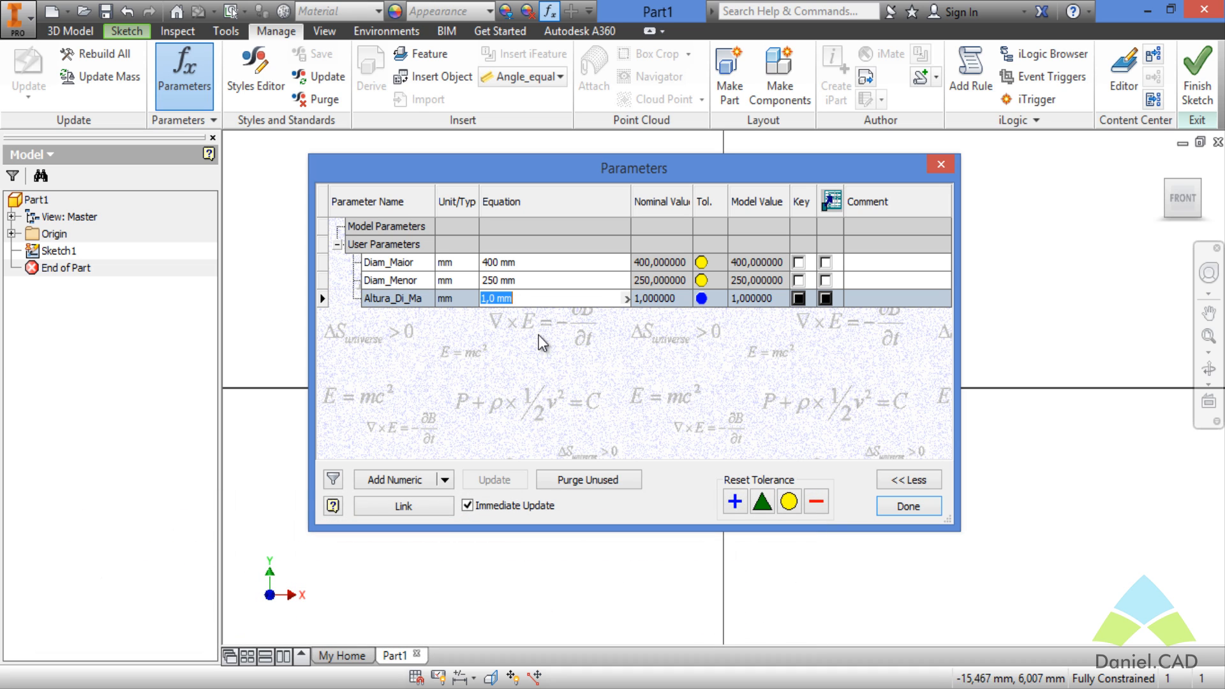
pyautogui.write('250')
# Add a numeric user parameter named Comp_Di_Me with a value of 225 mm.
pyautogui.click(418, 485)
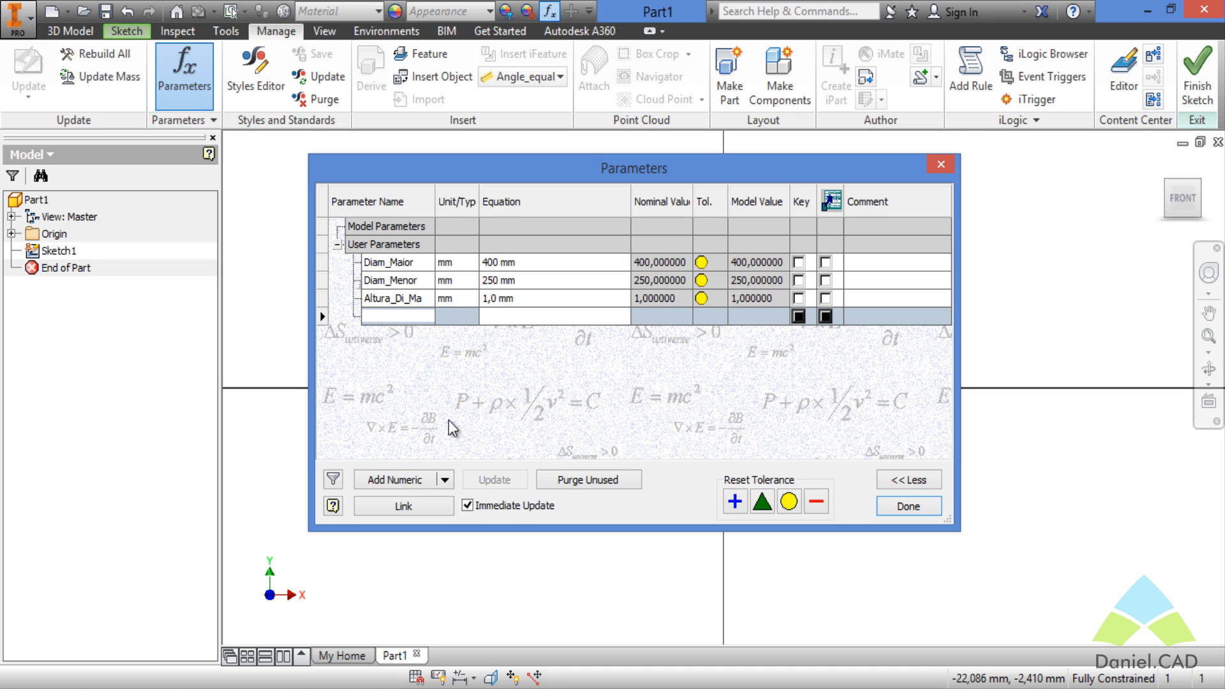
pyautogui.write('Comp_Di_Me')
pyautogui.click(518, 315)
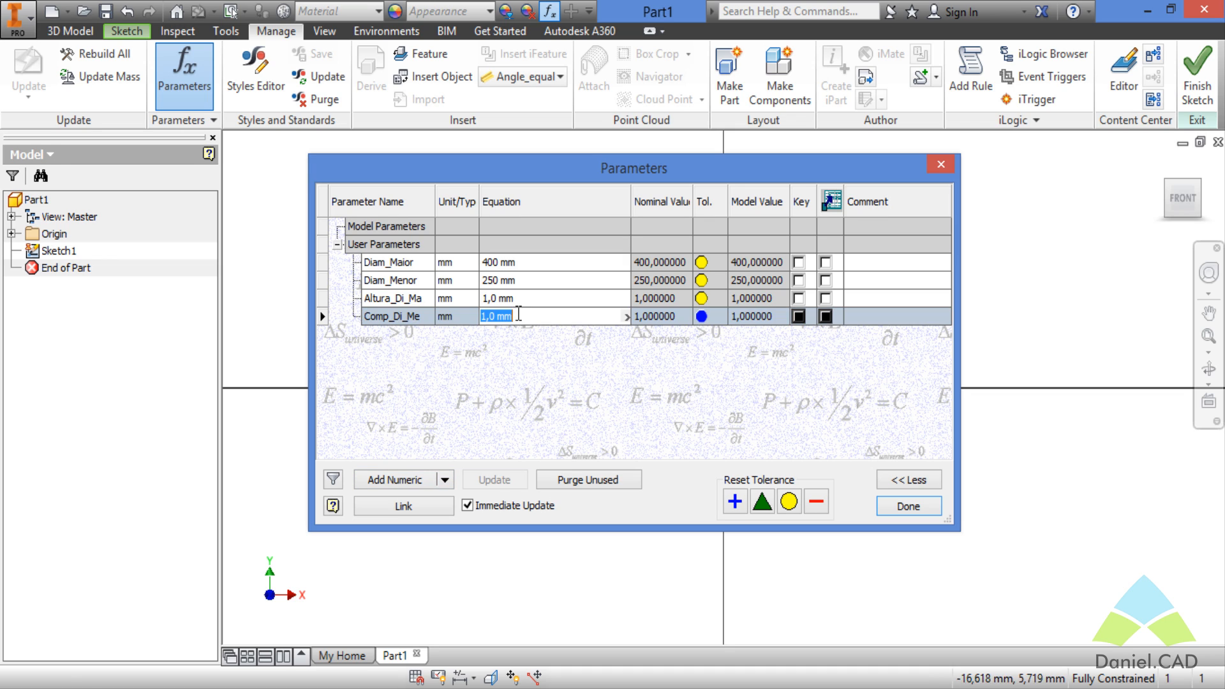
pyautogui.write('225')
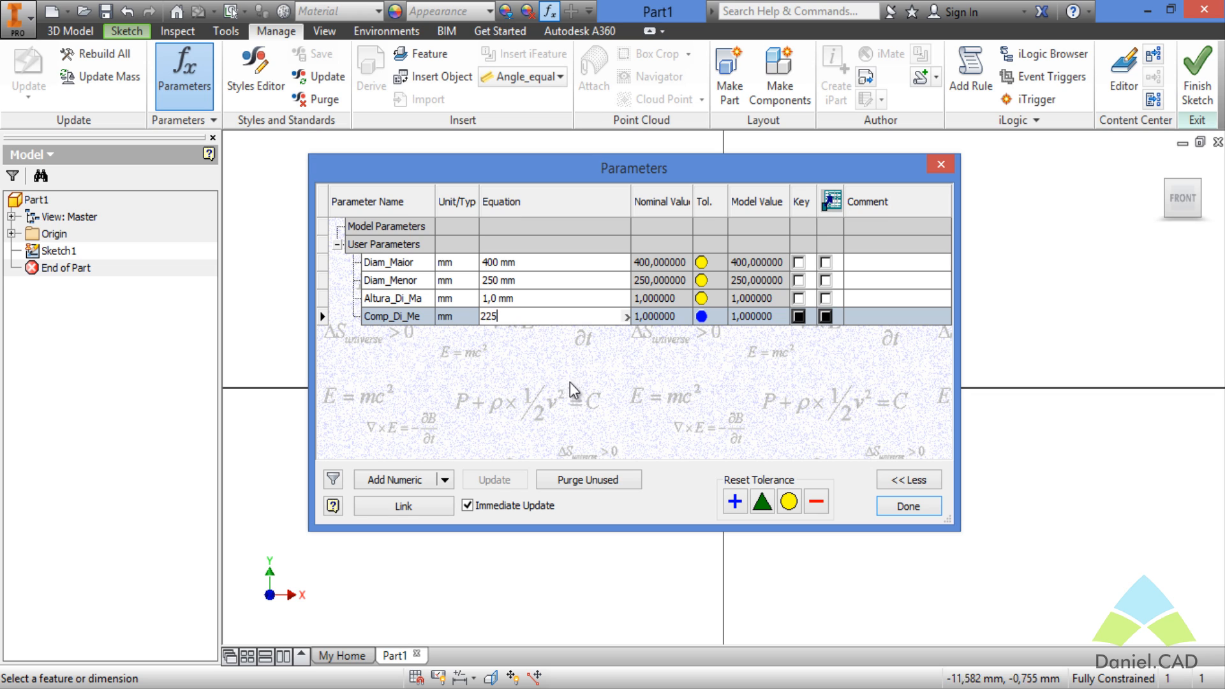
# Set the Altura_Di_Ma parameter to 250 mm and close the parameter list.
pyautogui.click(537, 296)
pyautogui.write('25')
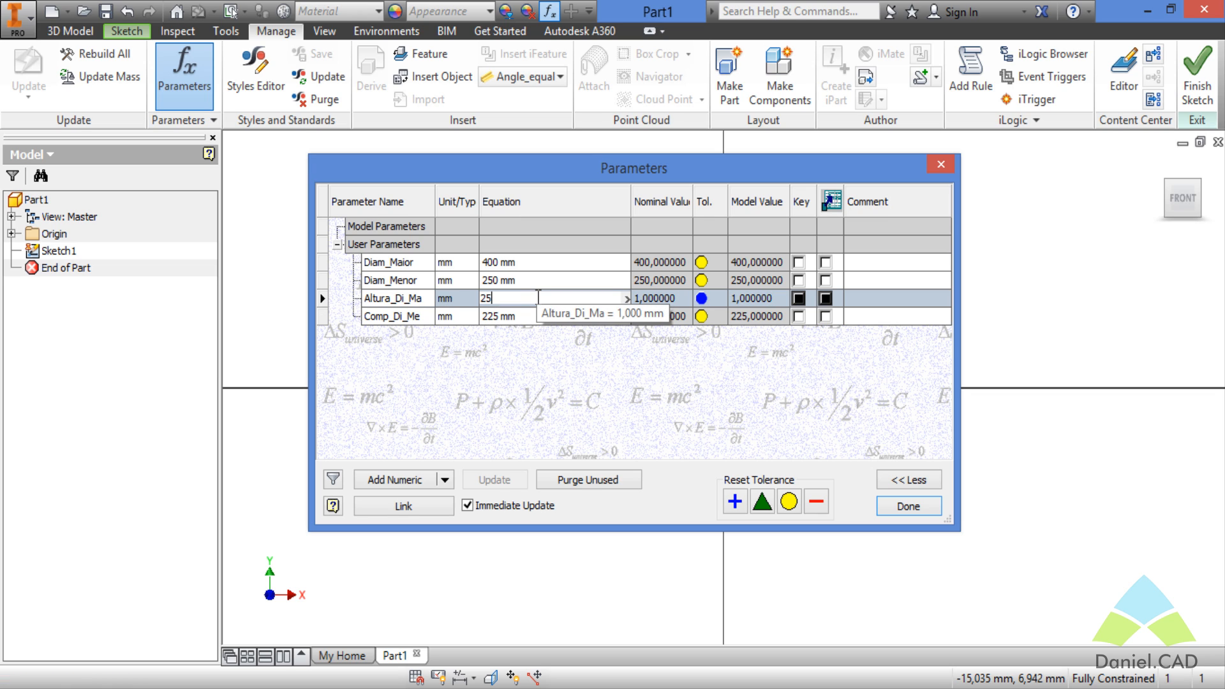
pyautogui.write('0')
pyautogui.press('Return')
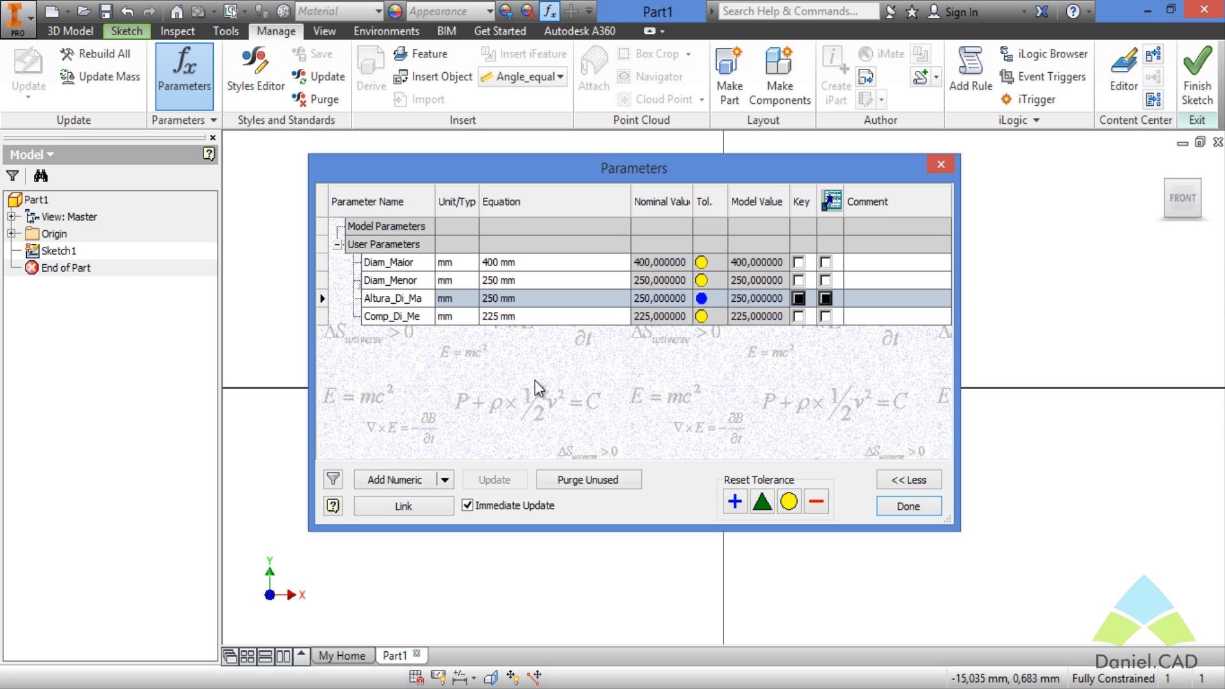
pyautogui.click(887, 507)
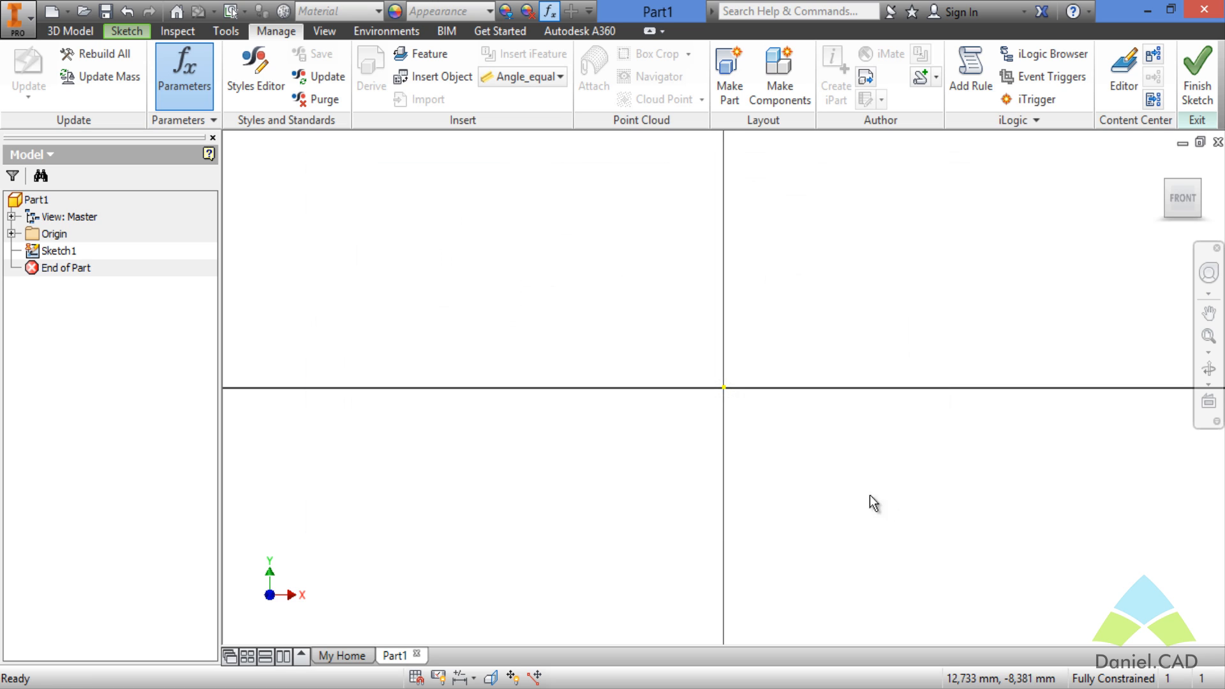
# Draw a circle centred on the sketch origin with its diameter linked to the Diam_Maior parameter, and finish the sketch.
pyautogui.click(127, 30)
pyautogui.click(149, 65)
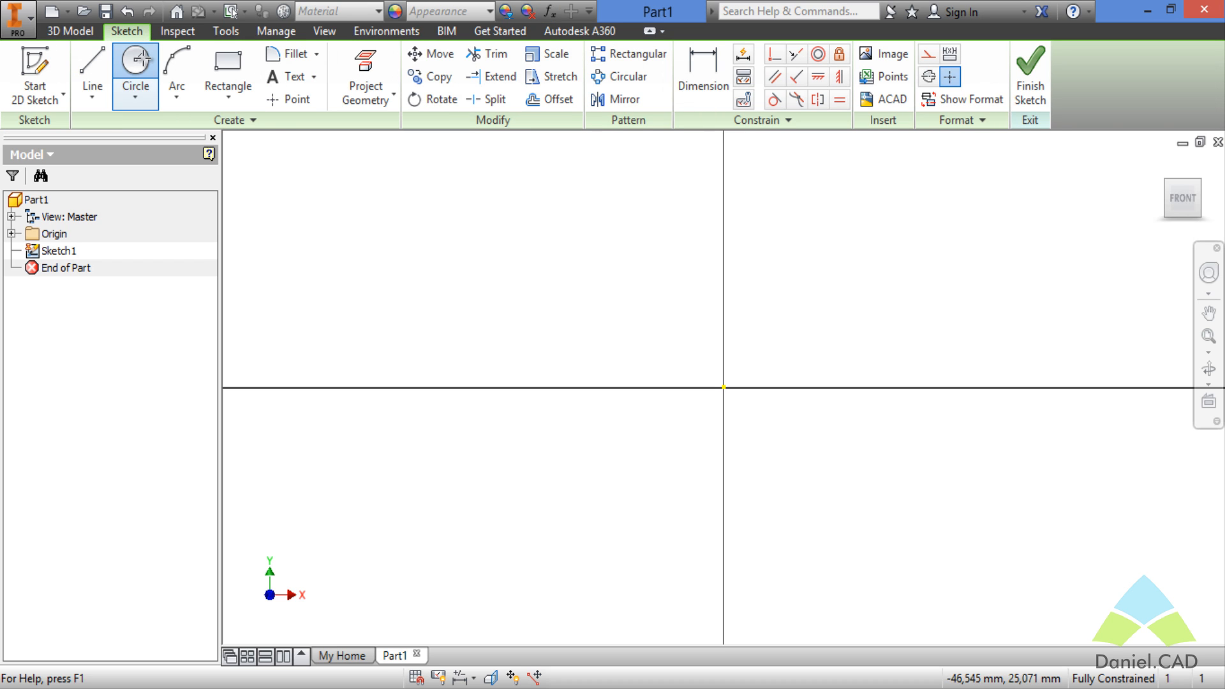
pyautogui.click(724, 387)
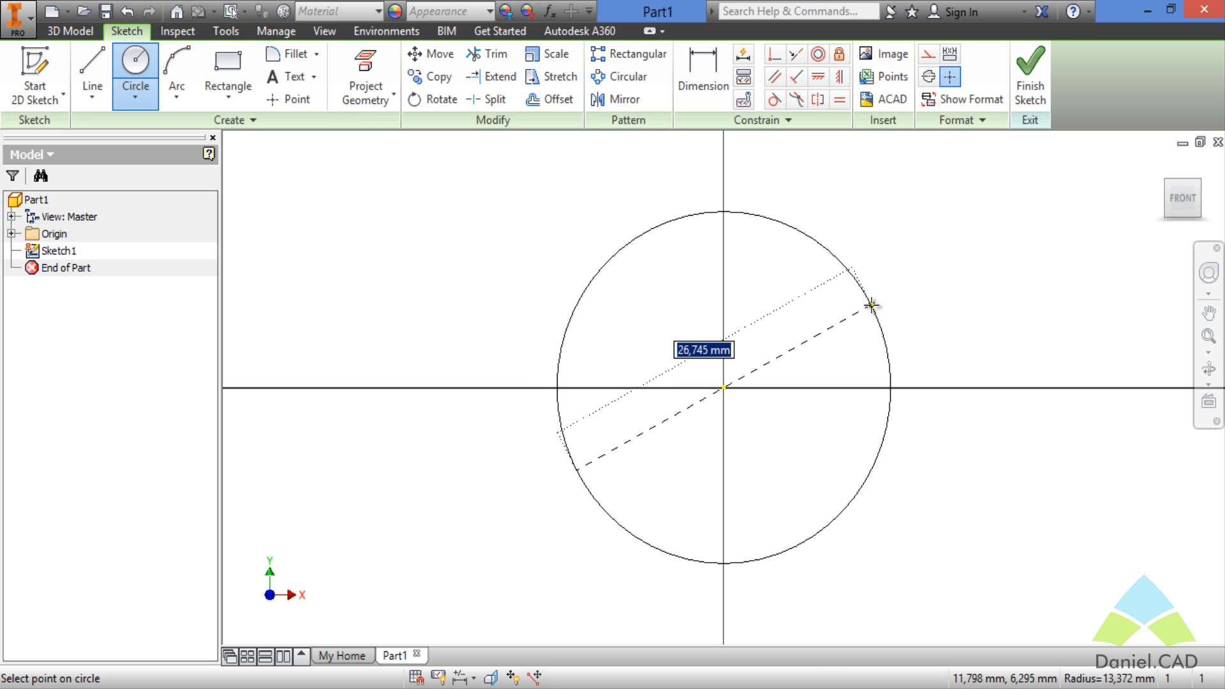
pyautogui.write('d')
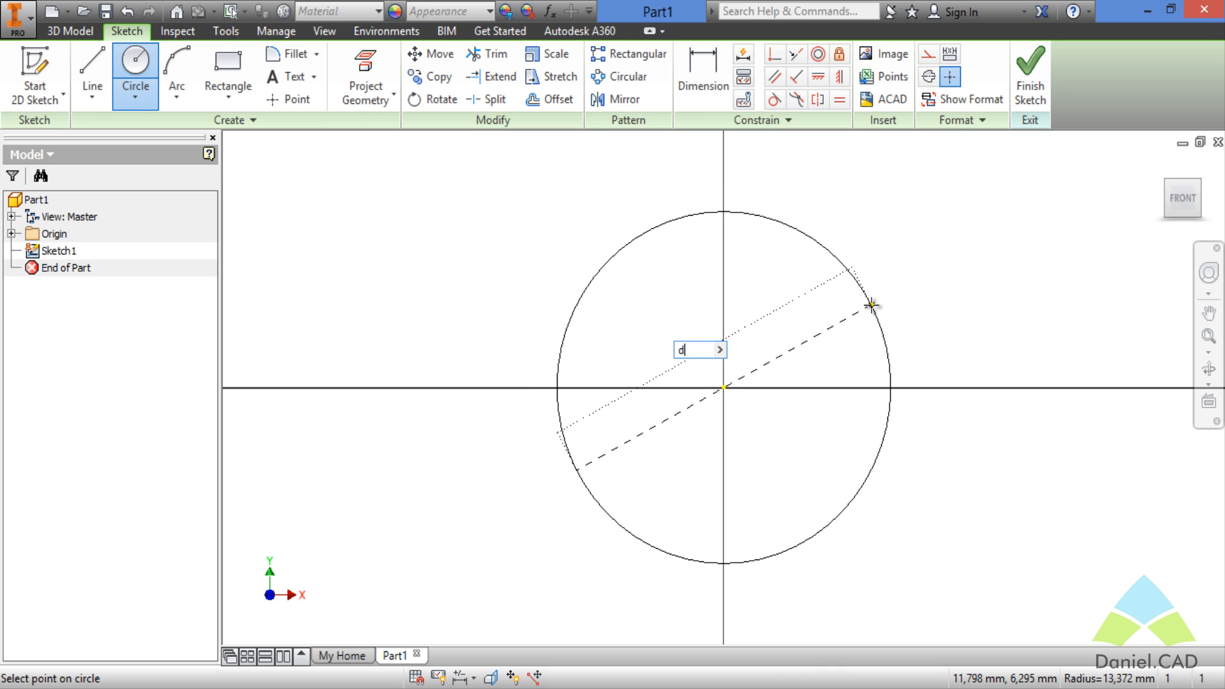
pyautogui.click(722, 350)
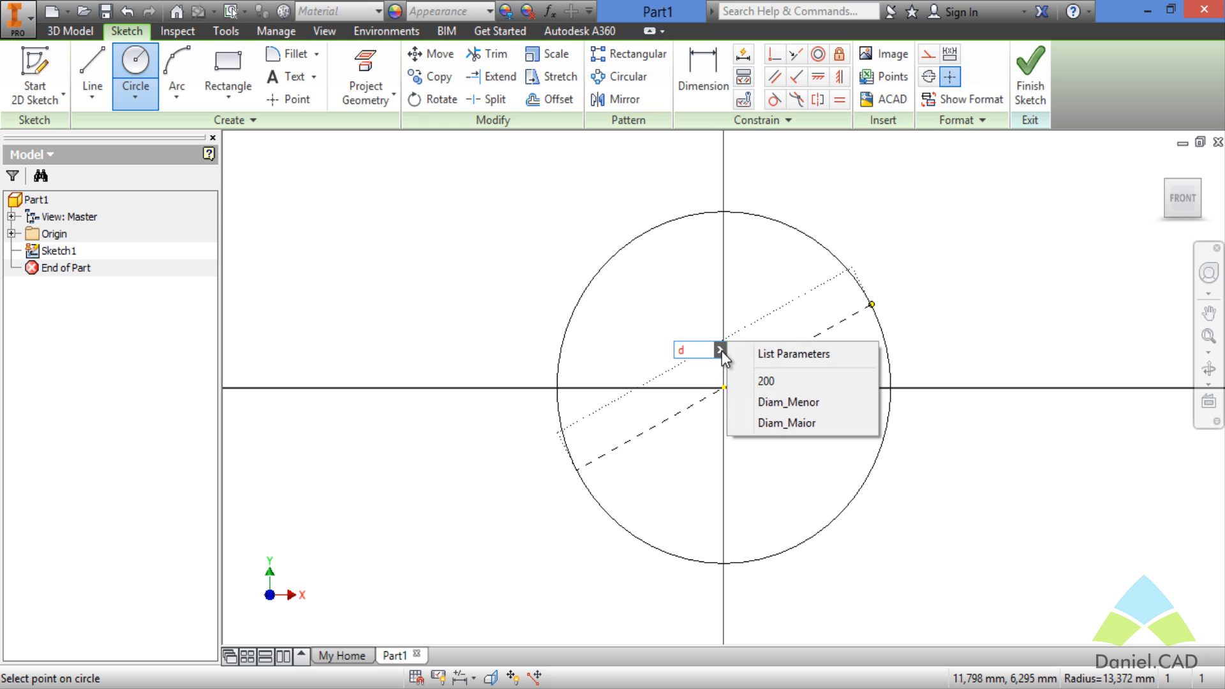
pyautogui.click(788, 363)
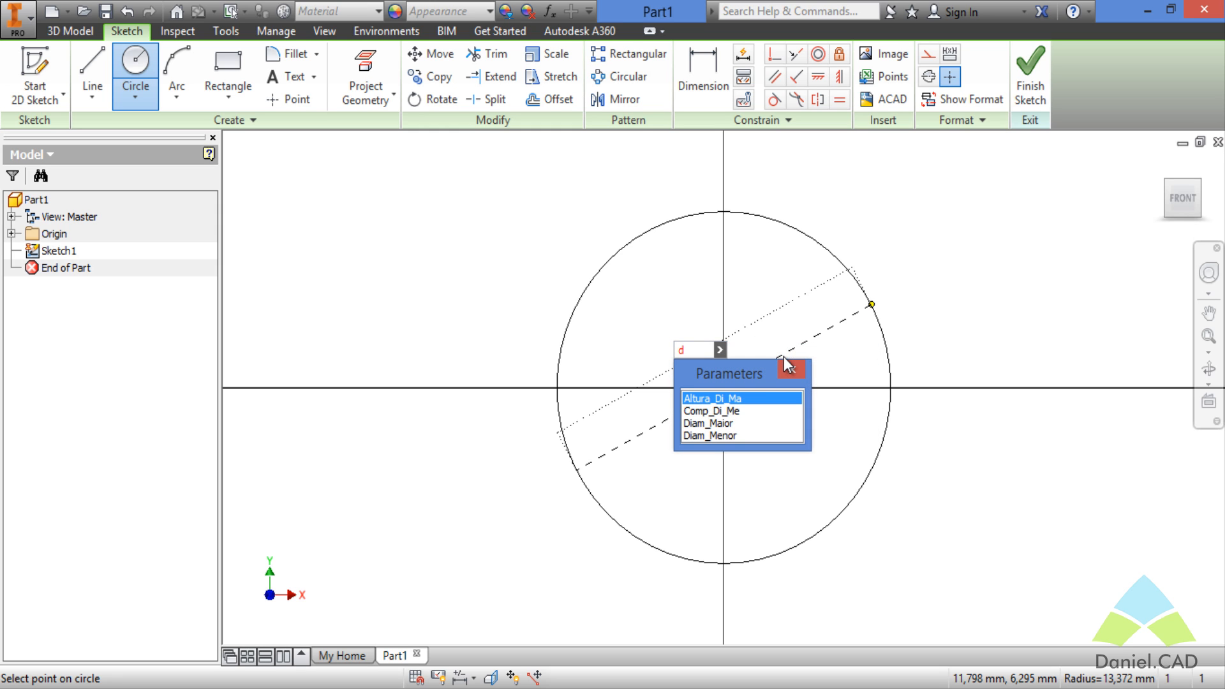
pyautogui.doubleClick(708, 423)
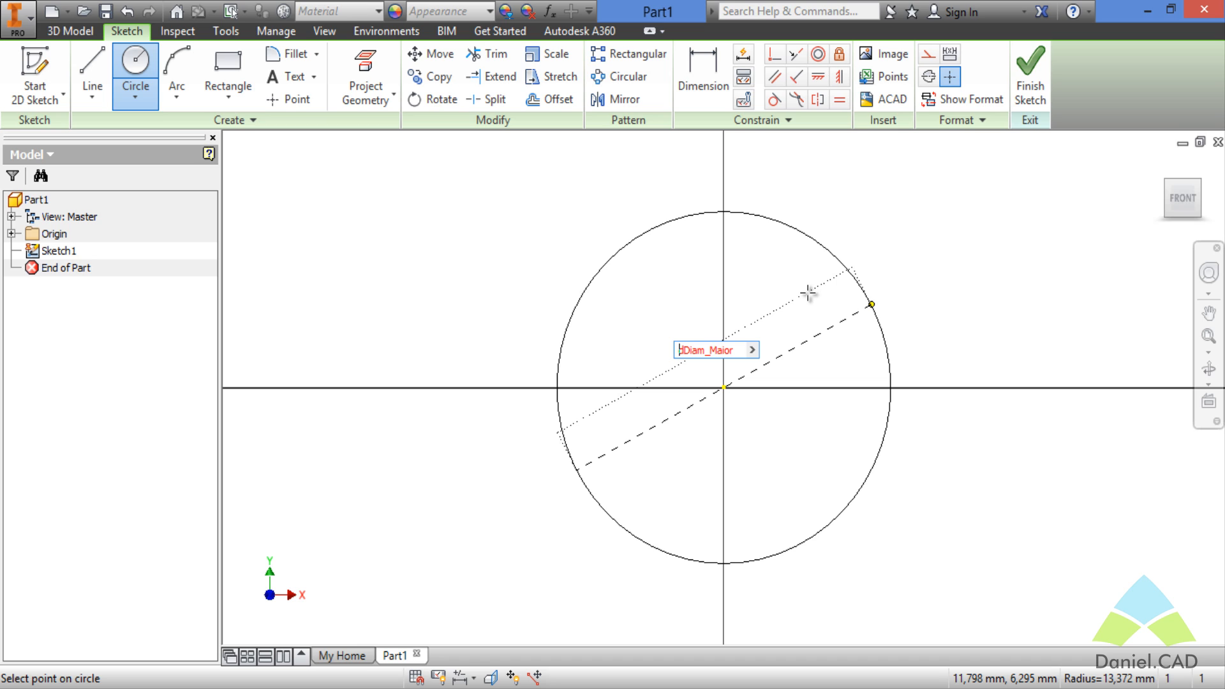
pyautogui.press('Delete')
pyautogui.press('Return')
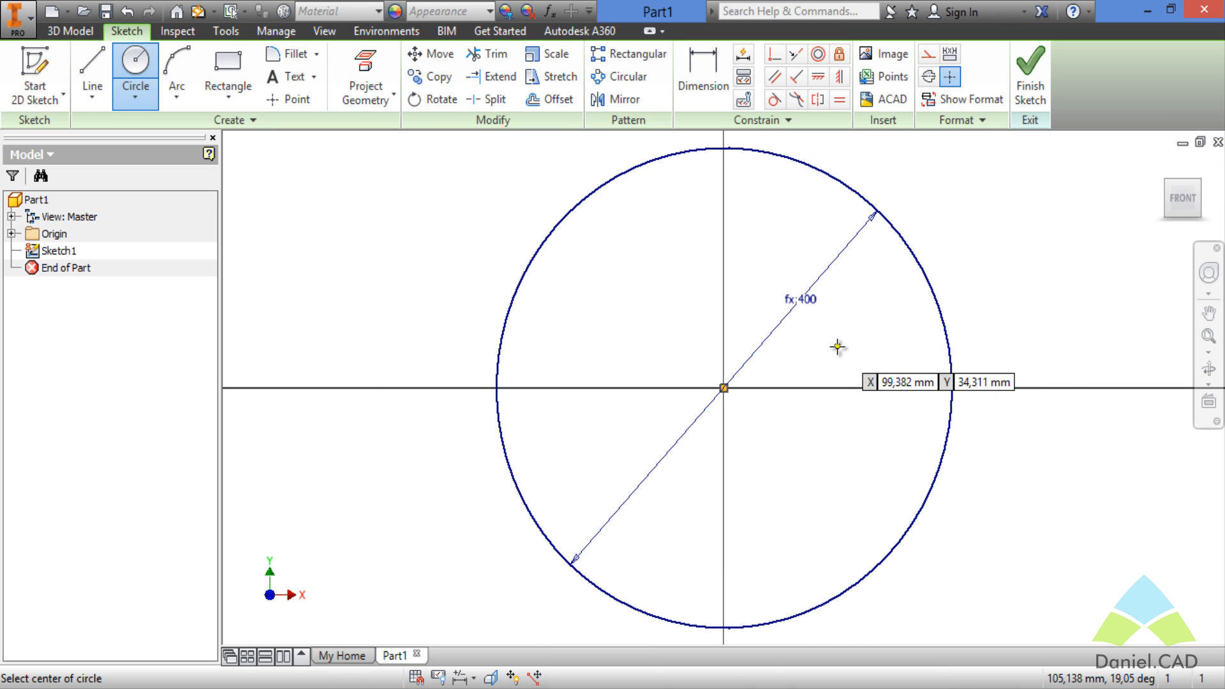
pyautogui.click(1028, 83)
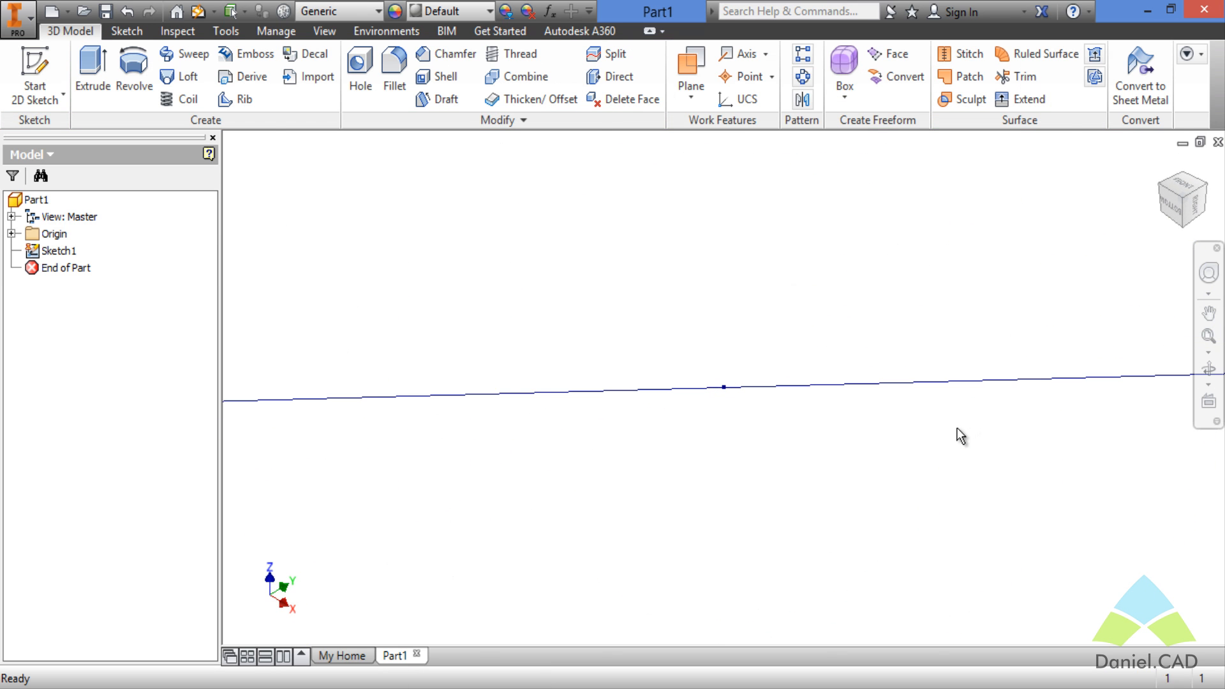
pyautogui.scroll(3, 846, 451)
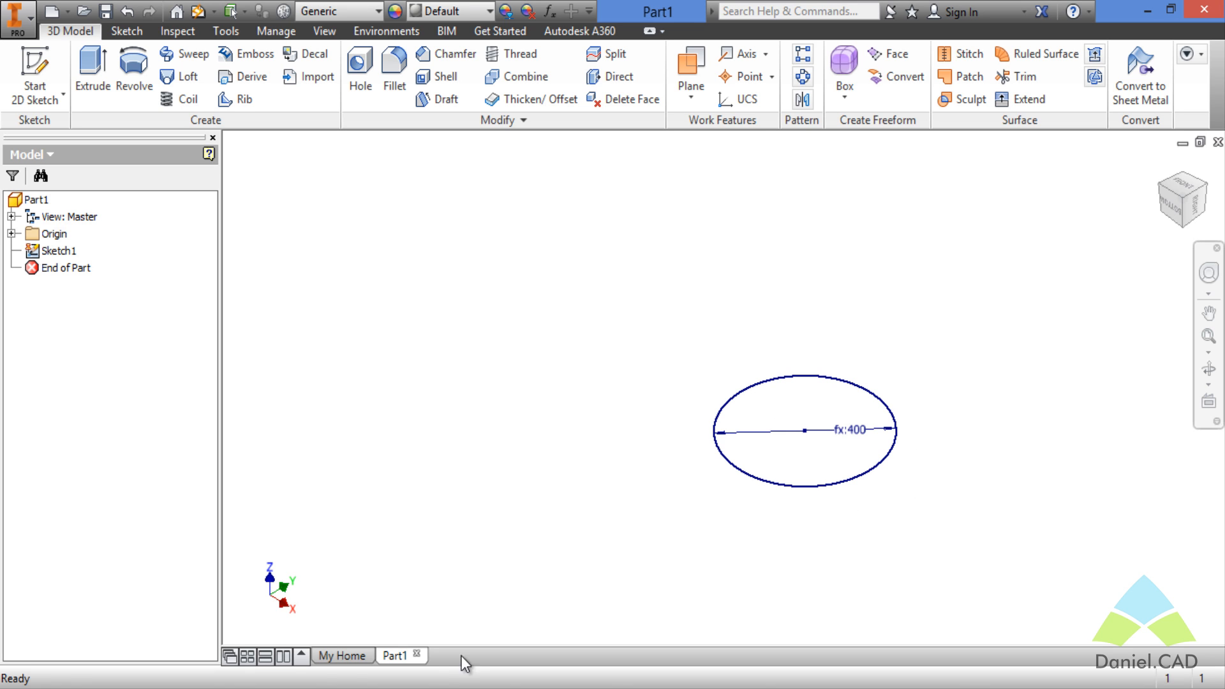
# Consult the PDF drawing's dimensions, then start a sketch on the XZ plane and project the existing circle's centre point.
pyautogui.click(466, 688)
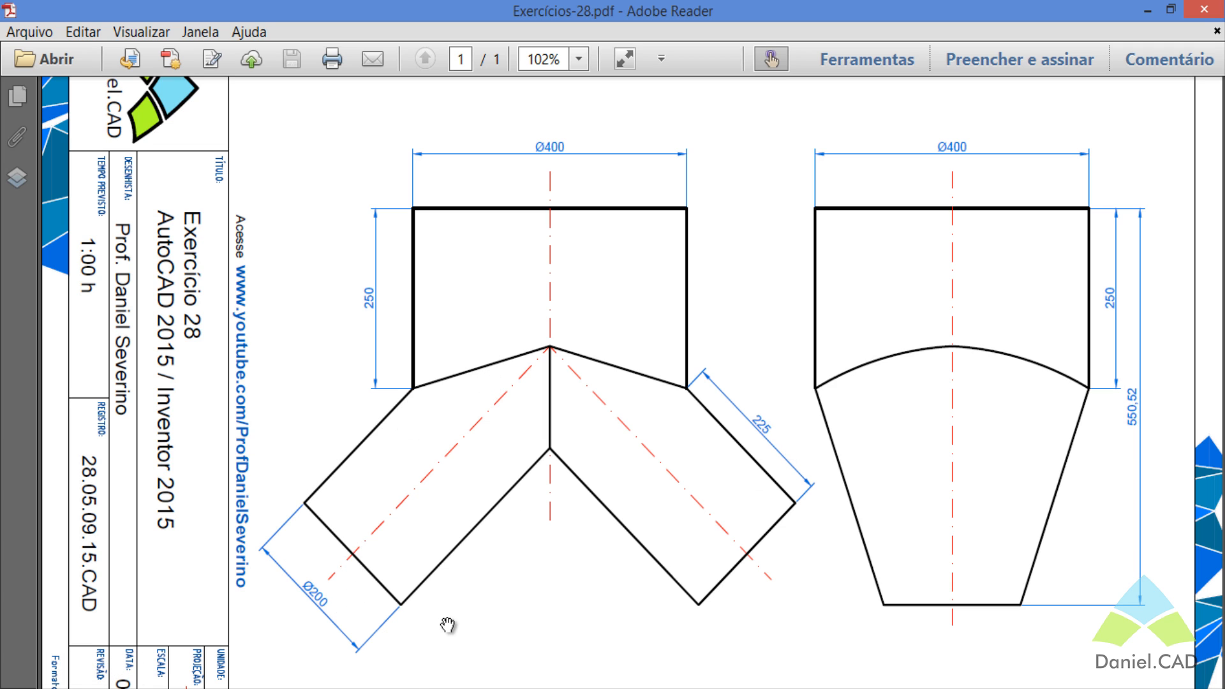
pyautogui.click(367, 688)
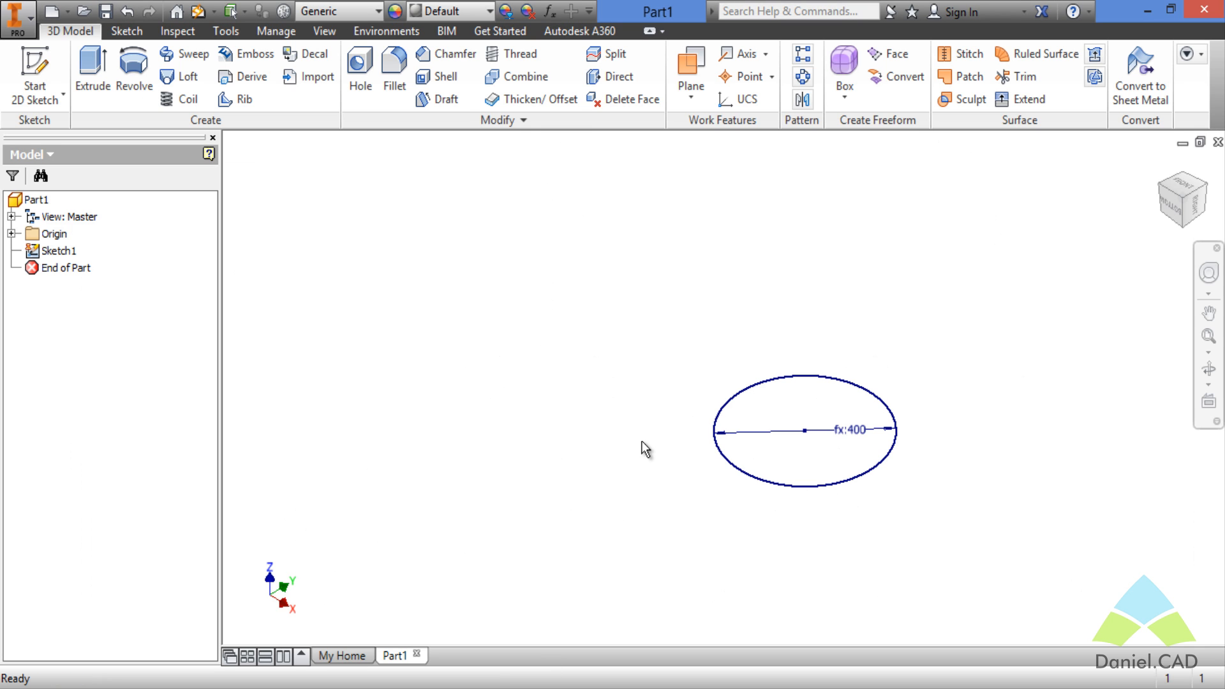
pyautogui.moveTo(578, 428); pyautogui.dragTo(546, 313, button='right')
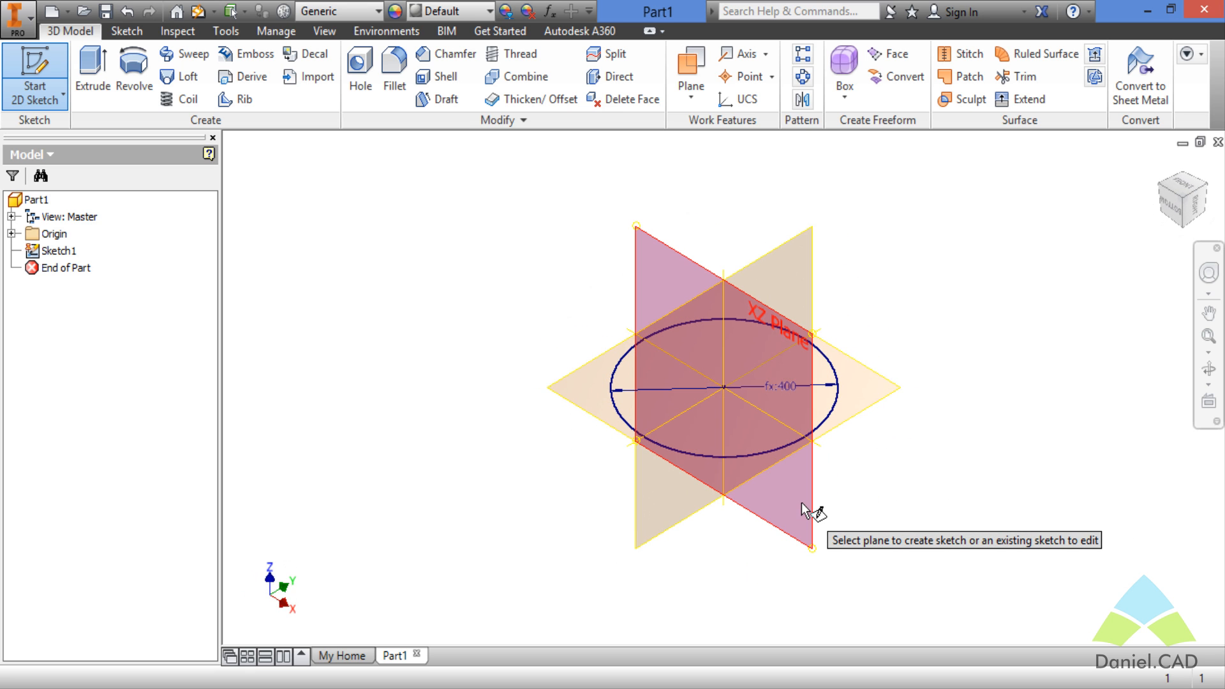
pyautogui.click(802, 504)
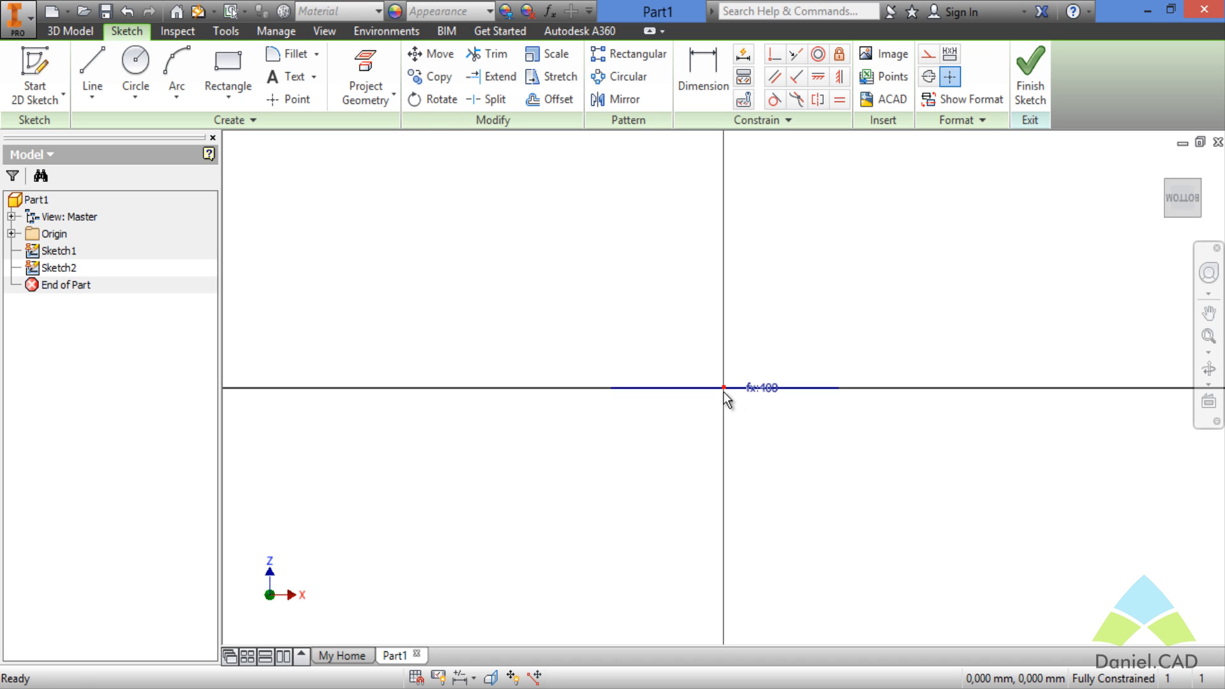
pyautogui.click(366, 75)
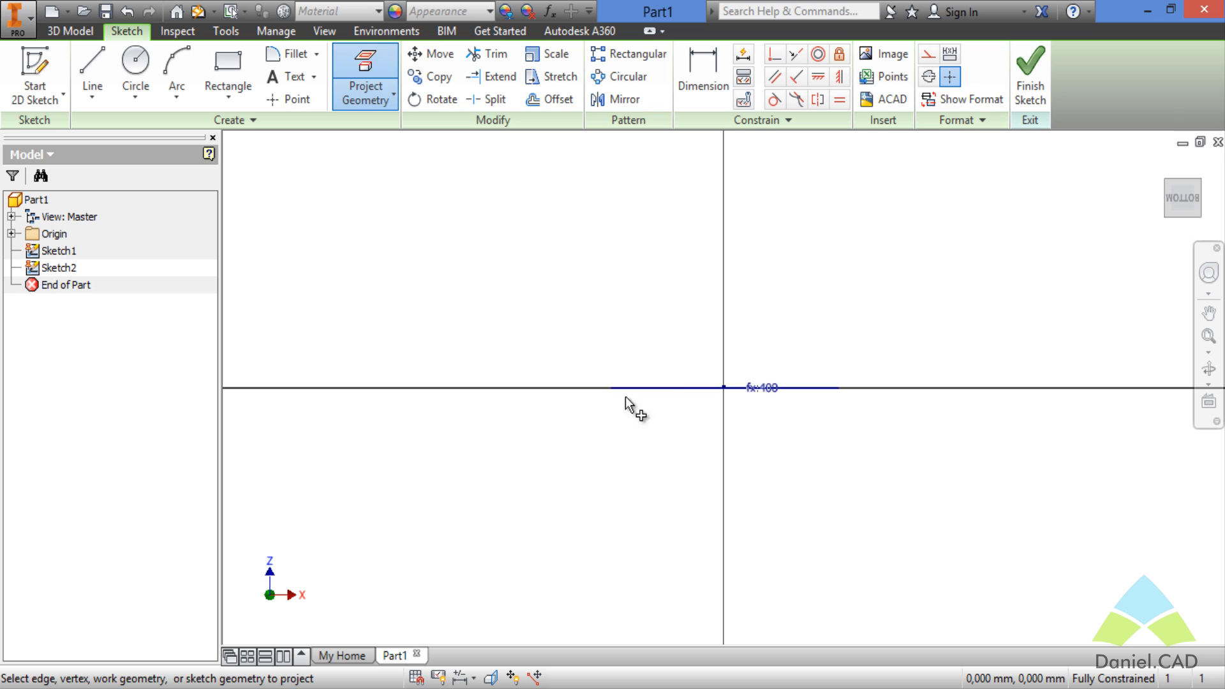
pyautogui.click(724, 388)
# Draw construction lines from the origin: 250 mm vertically down, Diam_Maior/2 horizontally outward, and vertically back up to the circle's edge.
pyautogui.click(92, 70)
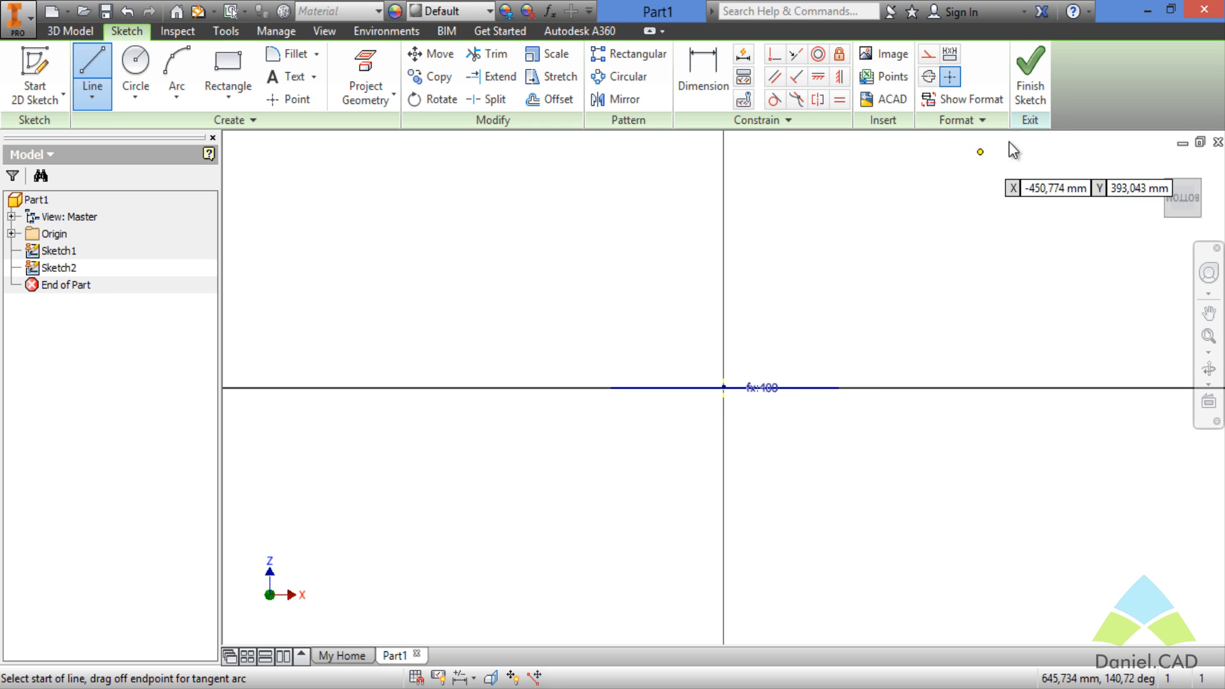
pyautogui.click(929, 62)
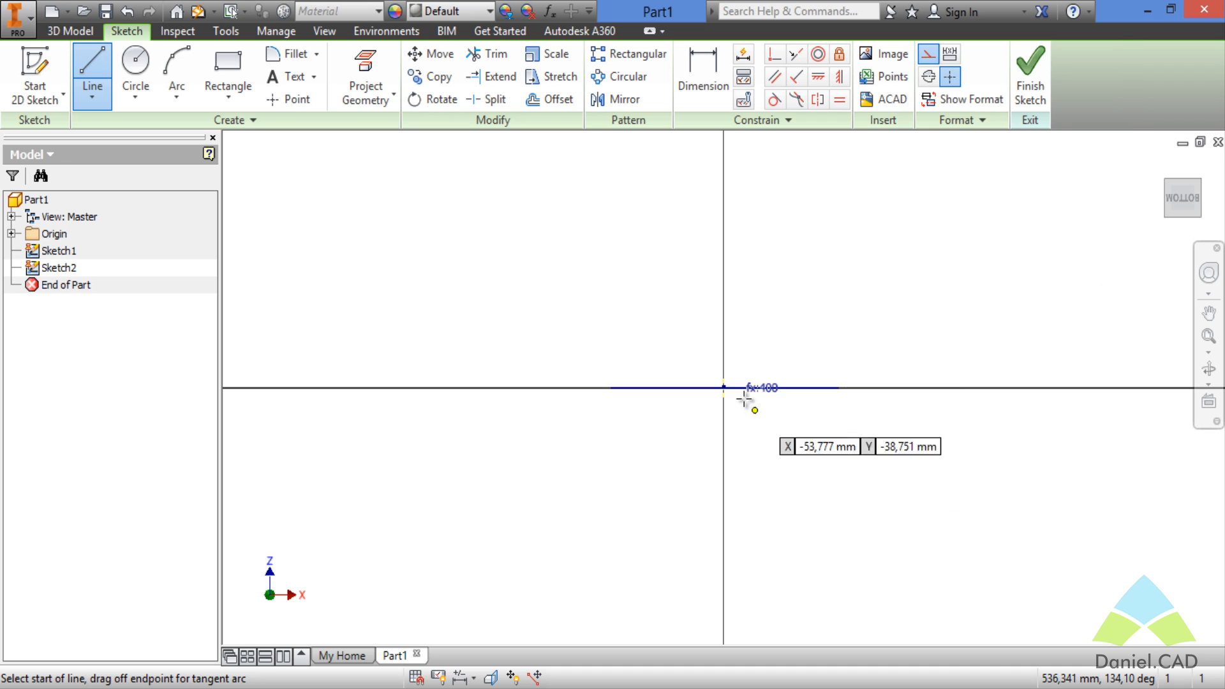
pyautogui.click(724, 387)
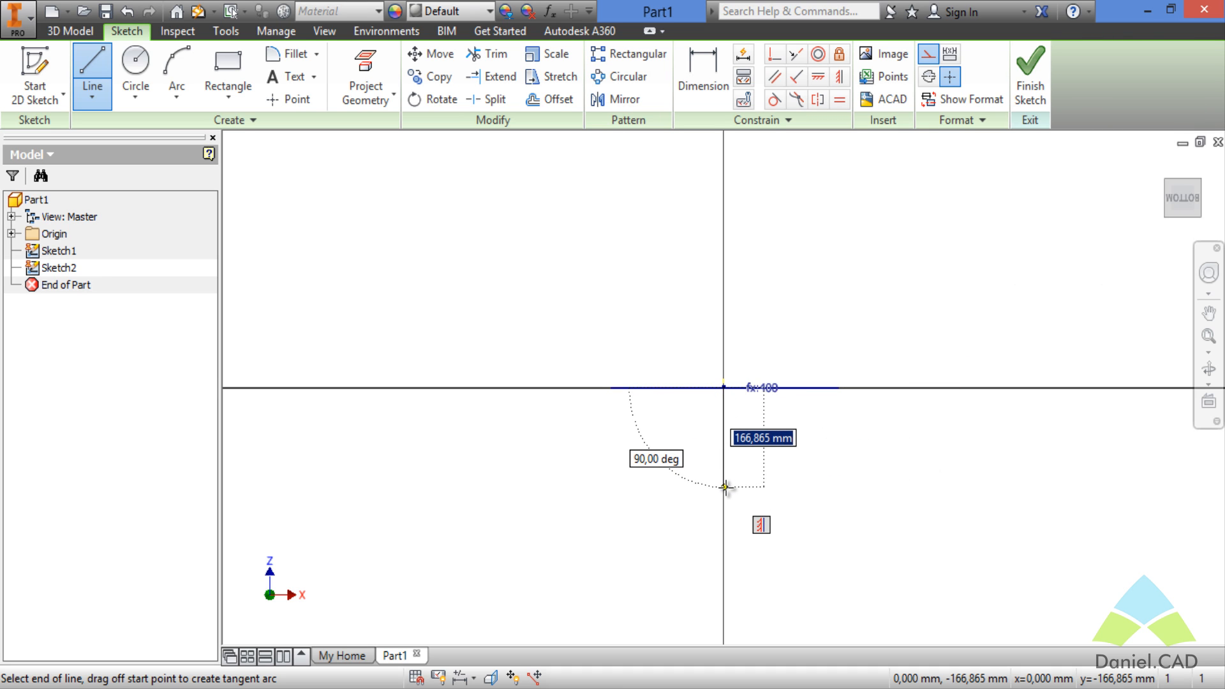
pyautogui.write('250')
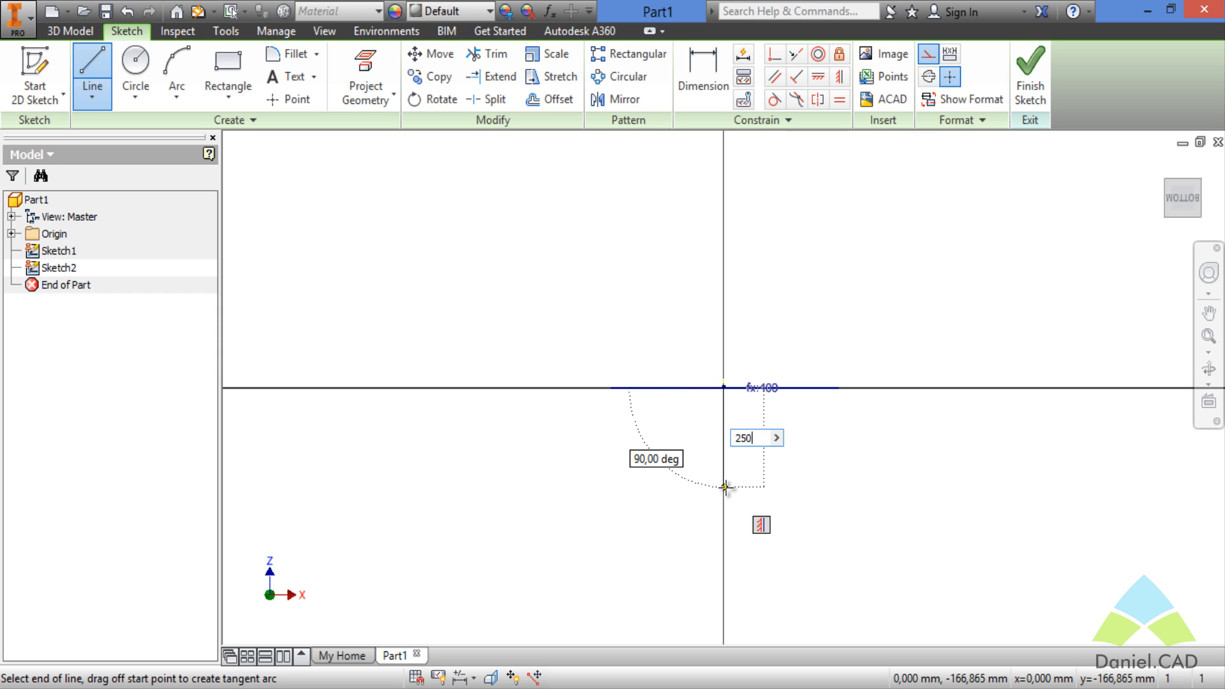
pyautogui.press('Return')
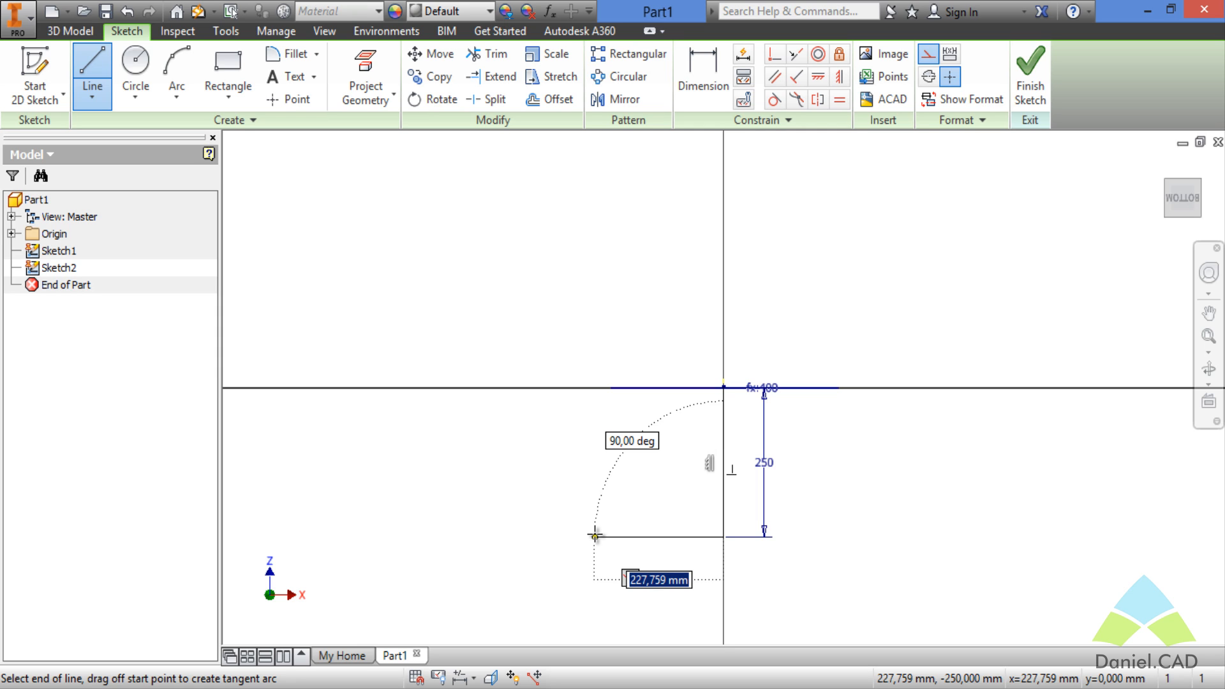
pyautogui.write('D')
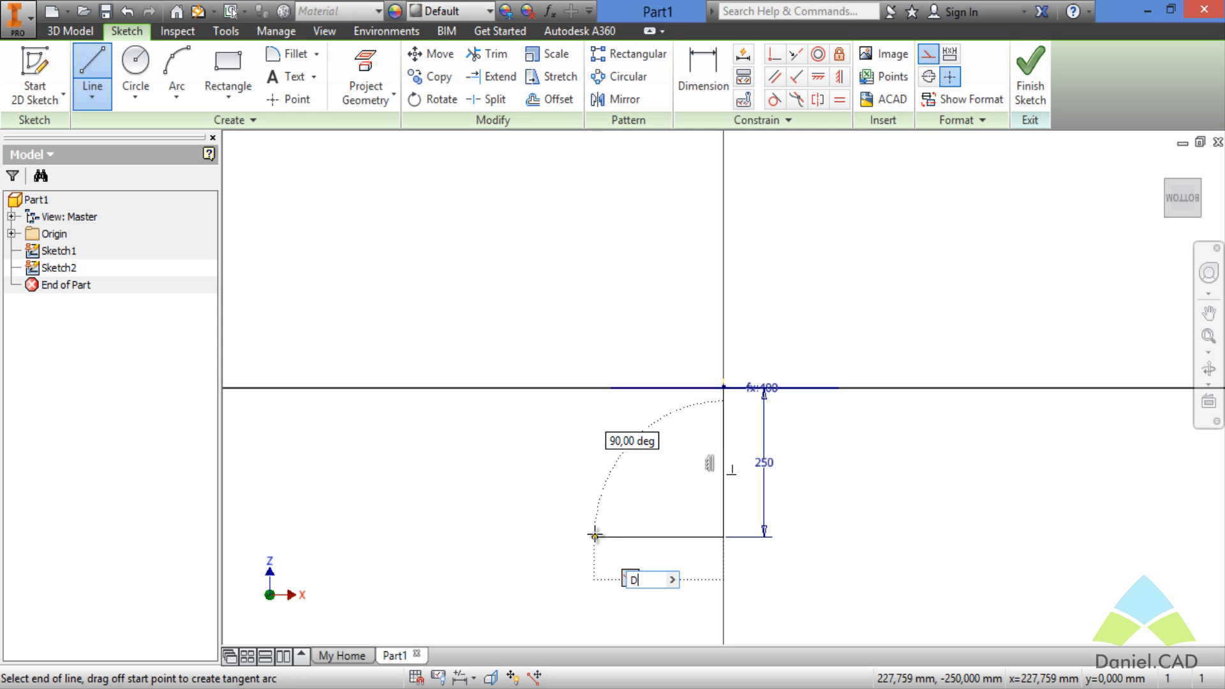
pyautogui.write('iam_Maior/2')
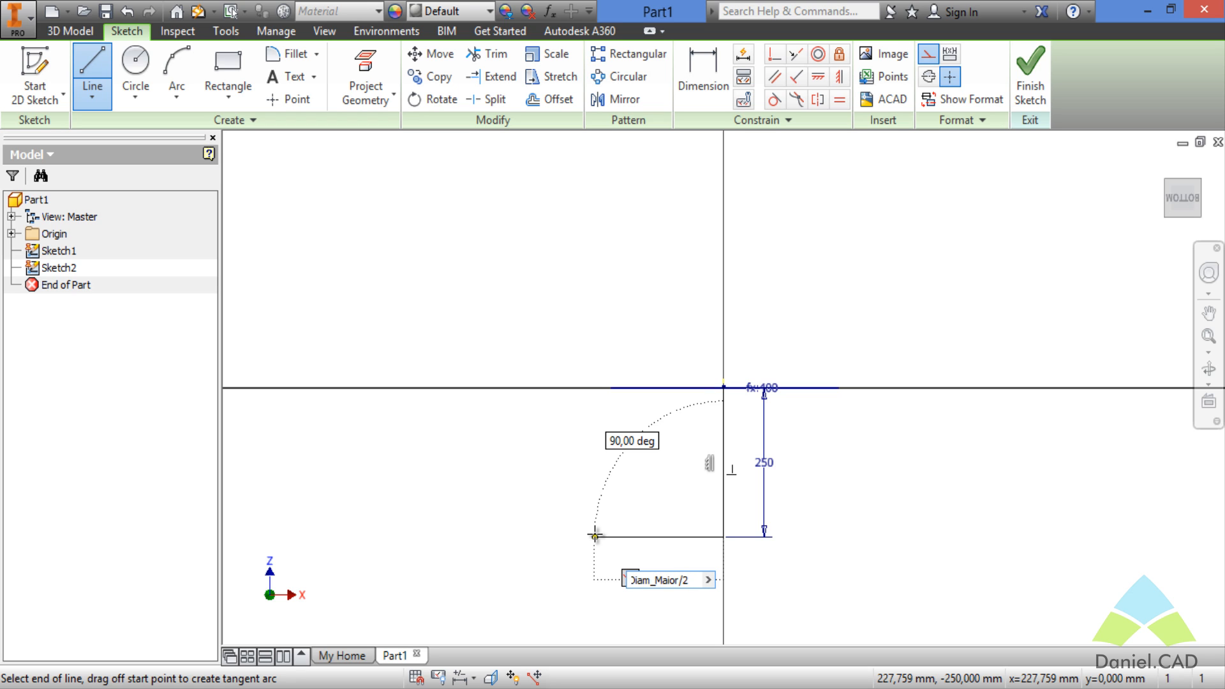
pyautogui.press('Return')
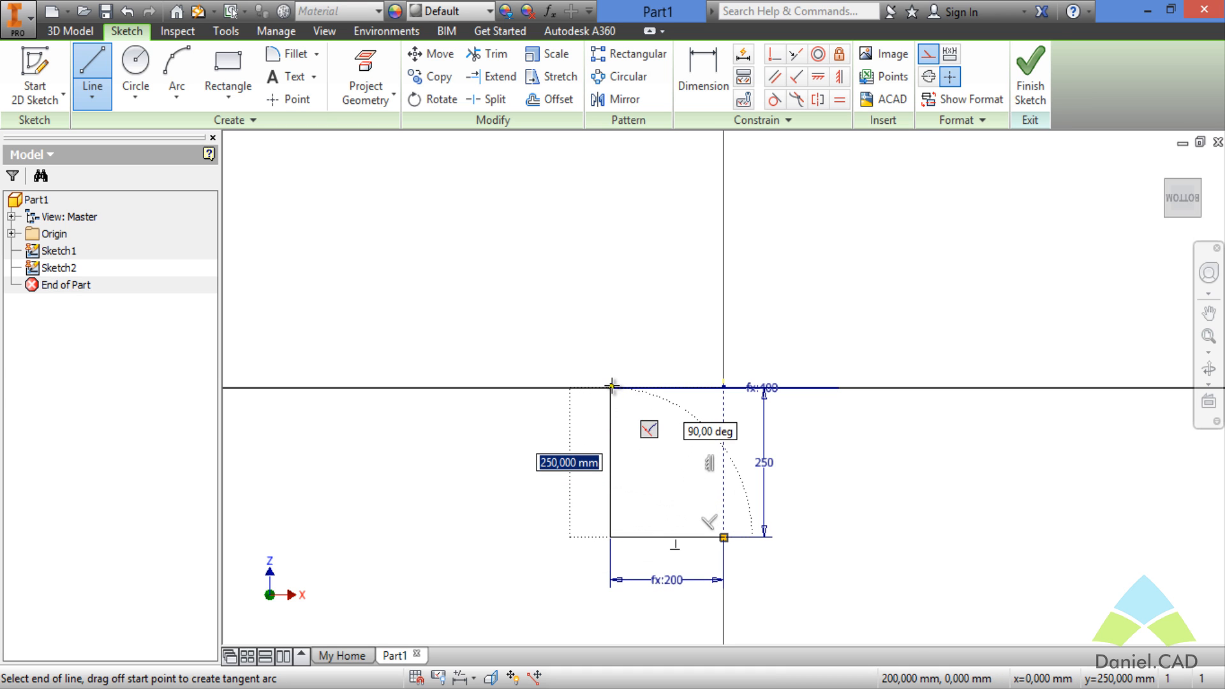
pyautogui.press('Escape')
# From the rectangle's outer lower corner, draw a 225 mm construction line sloping outward at 45 degrees, and a perpendicular 200 mm line at its end.
pyautogui.moveTo(789, 541); pyautogui.dragTo(737, 538, button='middle')
pyautogui.scroll(5, 750, 573)
pyautogui.scroll(-4, 750, 573)
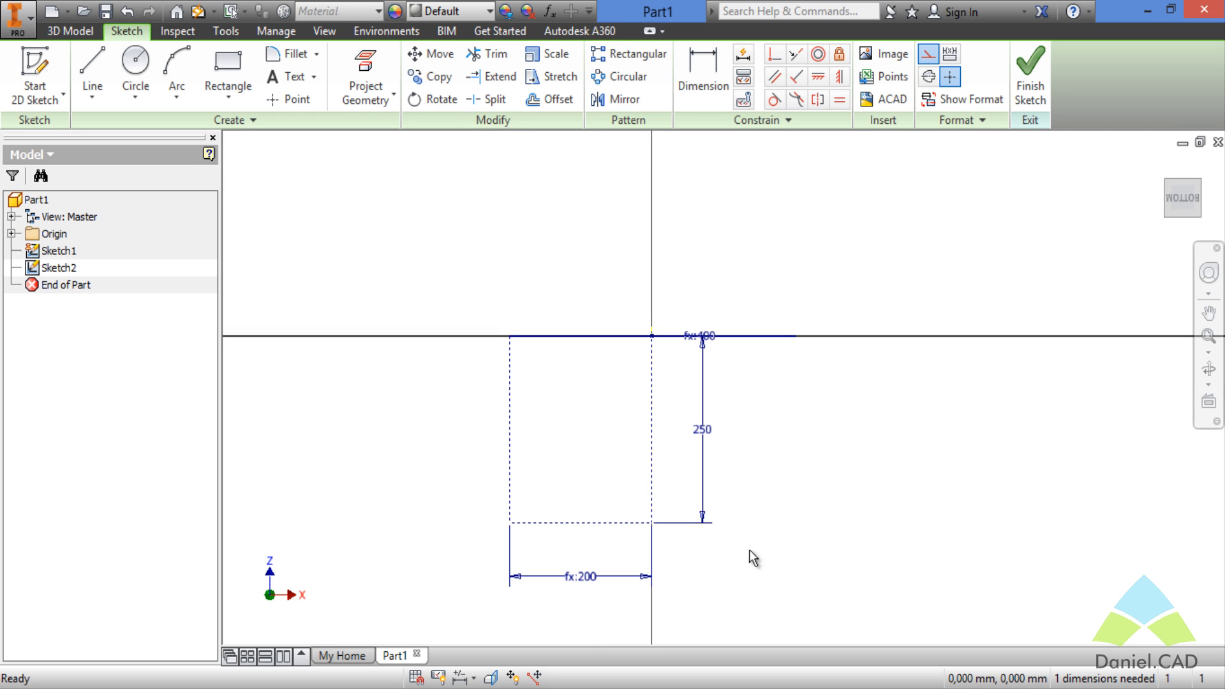
pyautogui.moveTo(647, 573); pyautogui.dragTo(736, 517, button='middle')
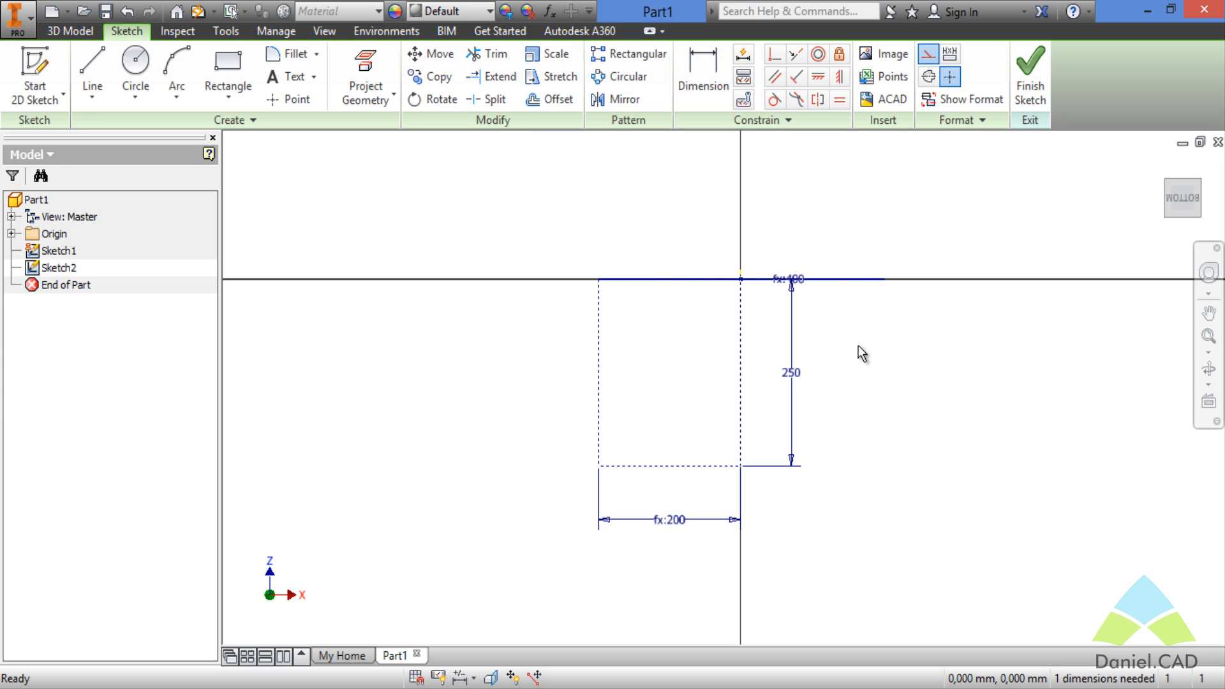
pyautogui.moveTo(826, 536); pyautogui.dragTo(846, 477, button='middle')
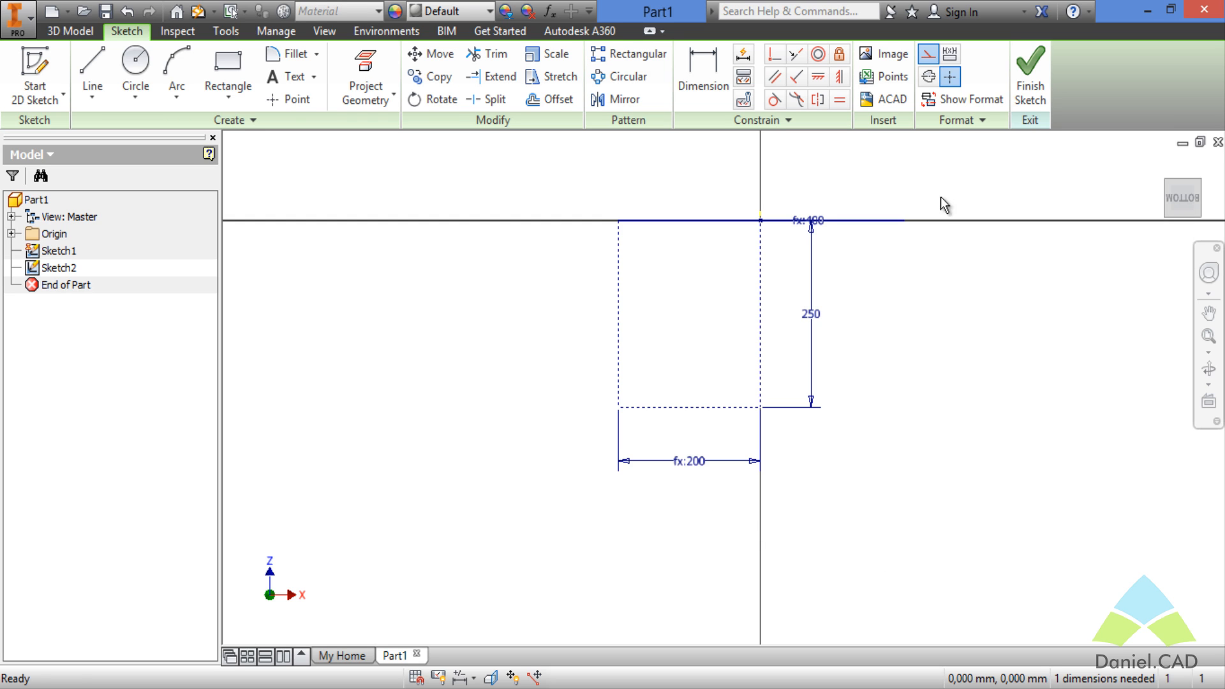
pyautogui.click(93, 73)
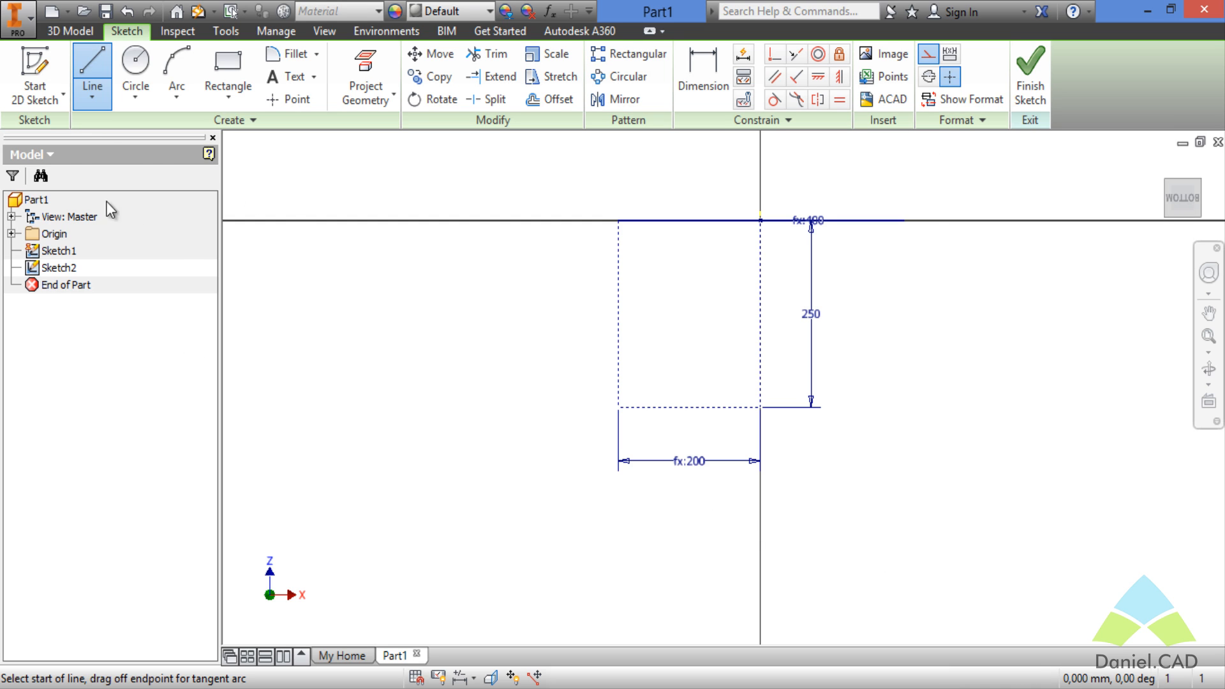
pyautogui.click(618, 407)
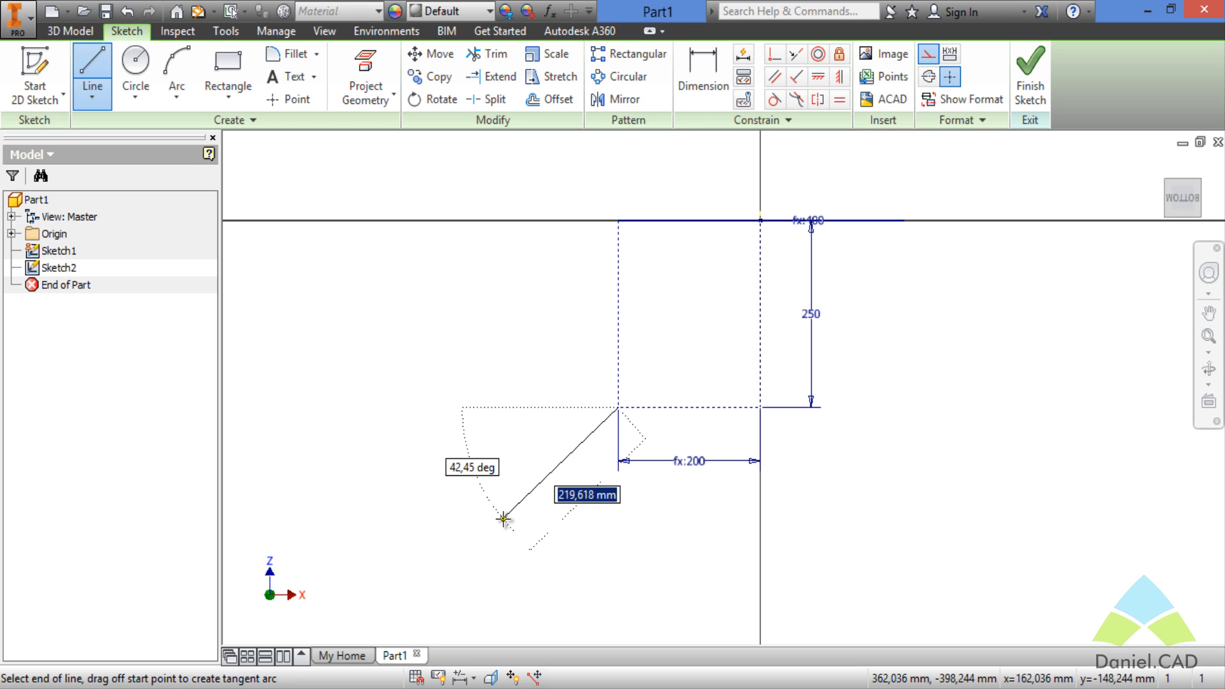
pyautogui.write('225')
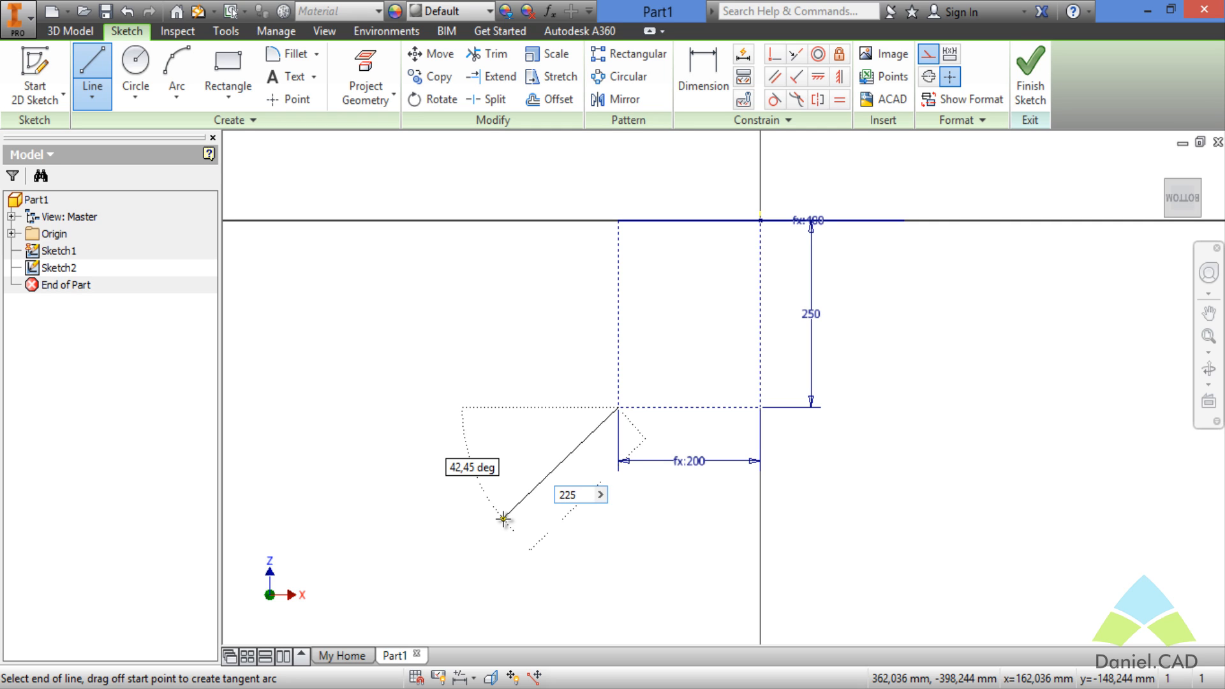
pyautogui.press('Tab')
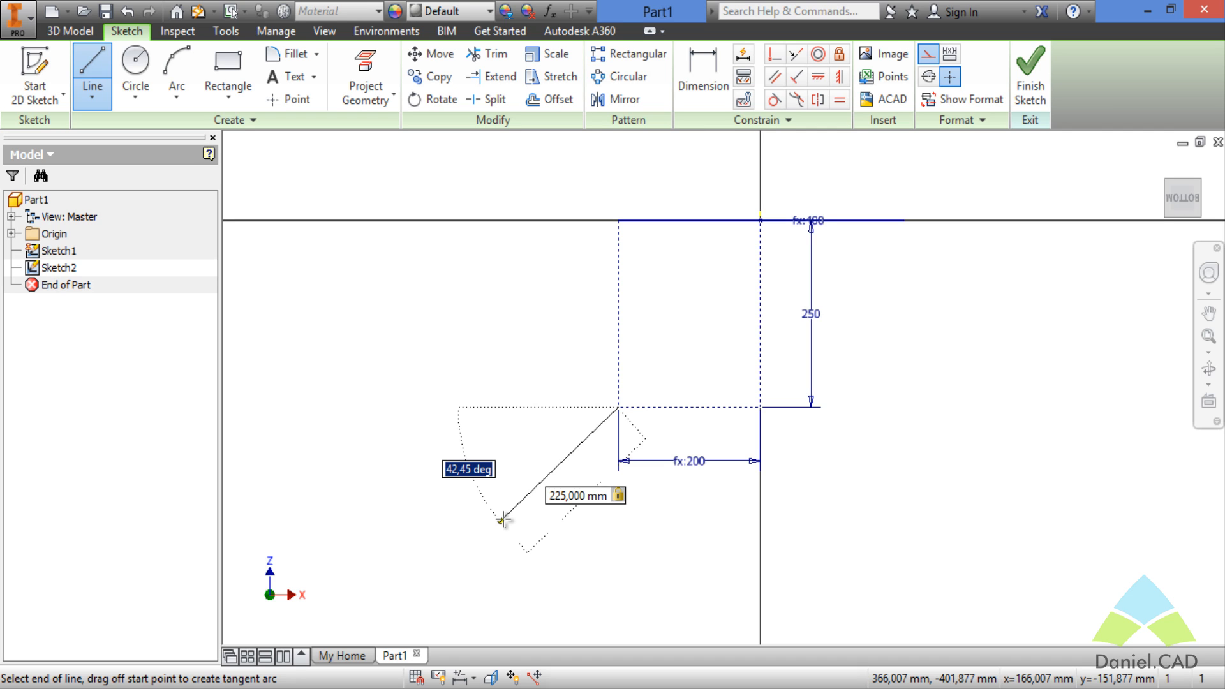
pyautogui.write('45')
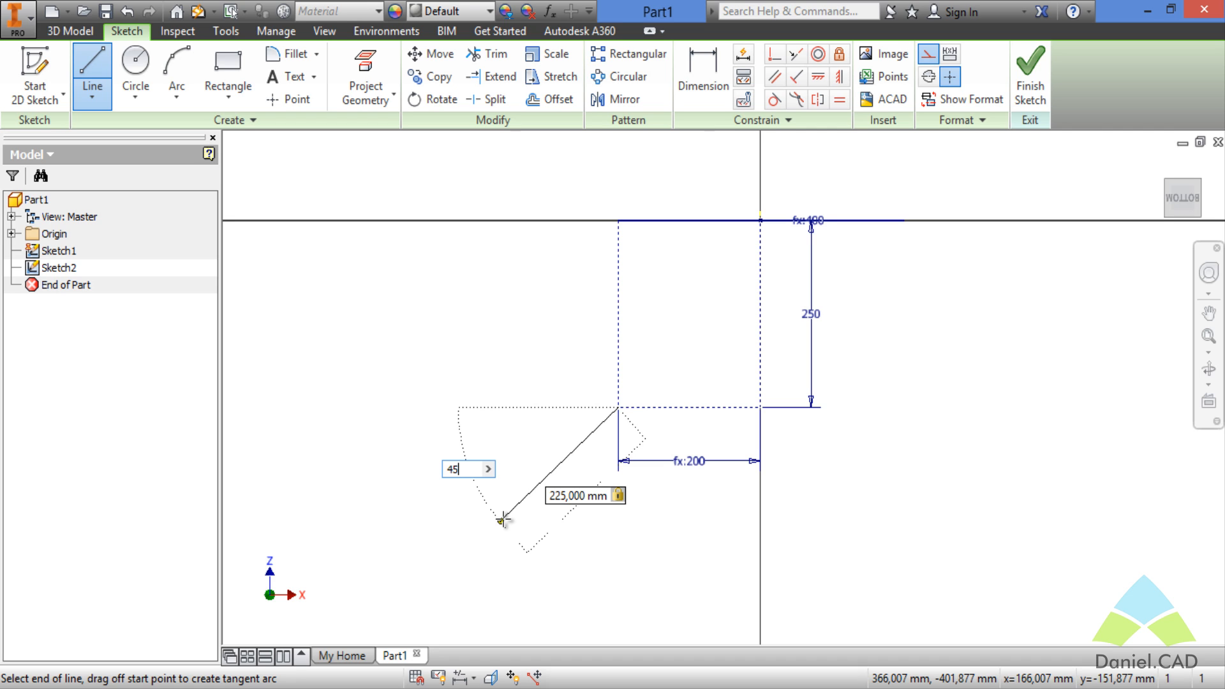
pyautogui.press('Return')
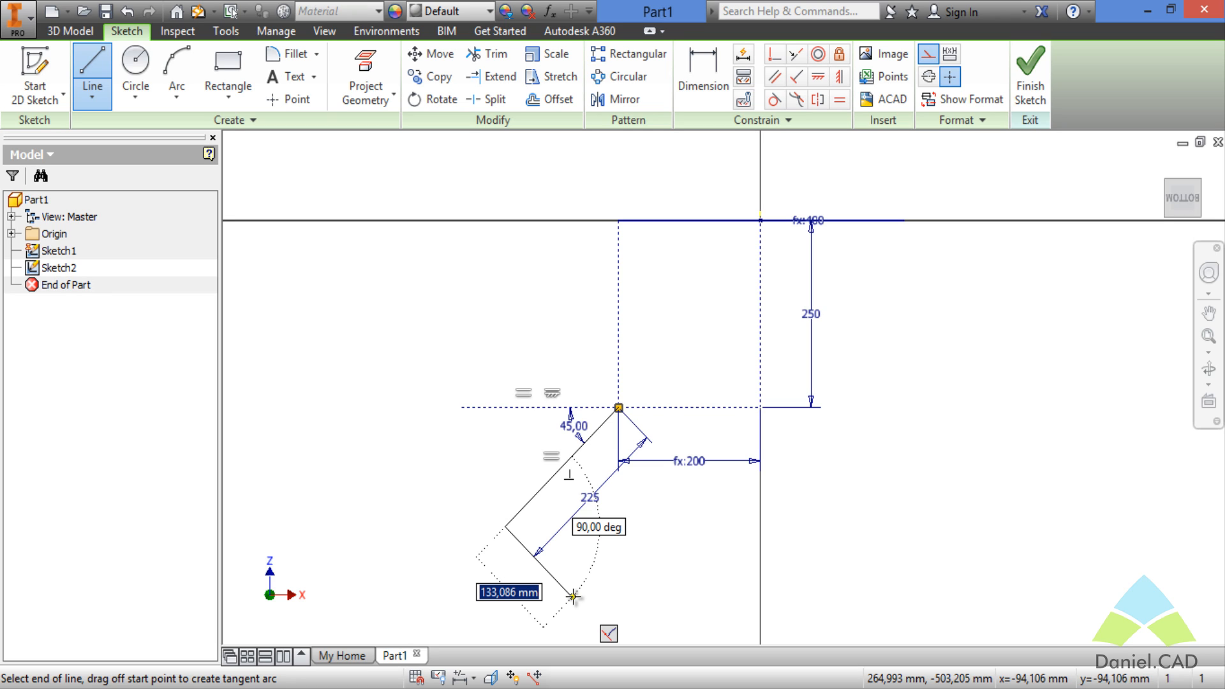
pyautogui.write('200')
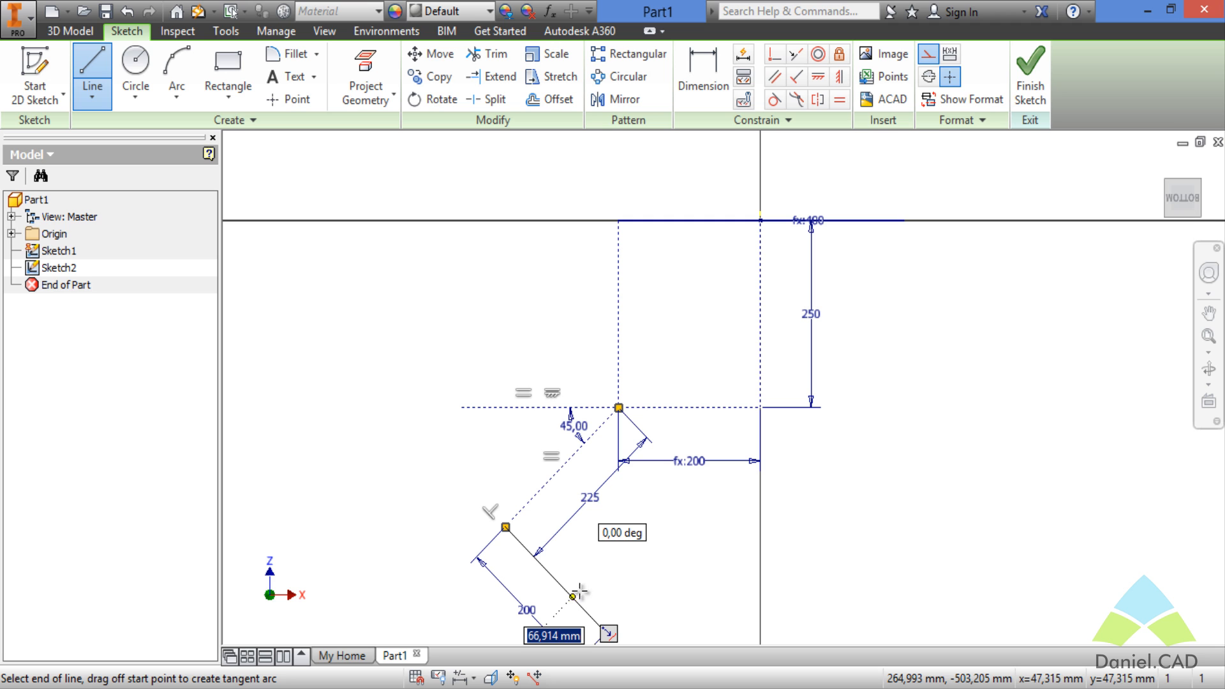
# Draw a construction line from the free end of the 200 mm line, parallel to the 225 mm line, past the vertical centreline.
pyautogui.click(603, 640)
pyautogui.moveTo(636, 535); pyautogui.dragTo(631, 495, button='middle')
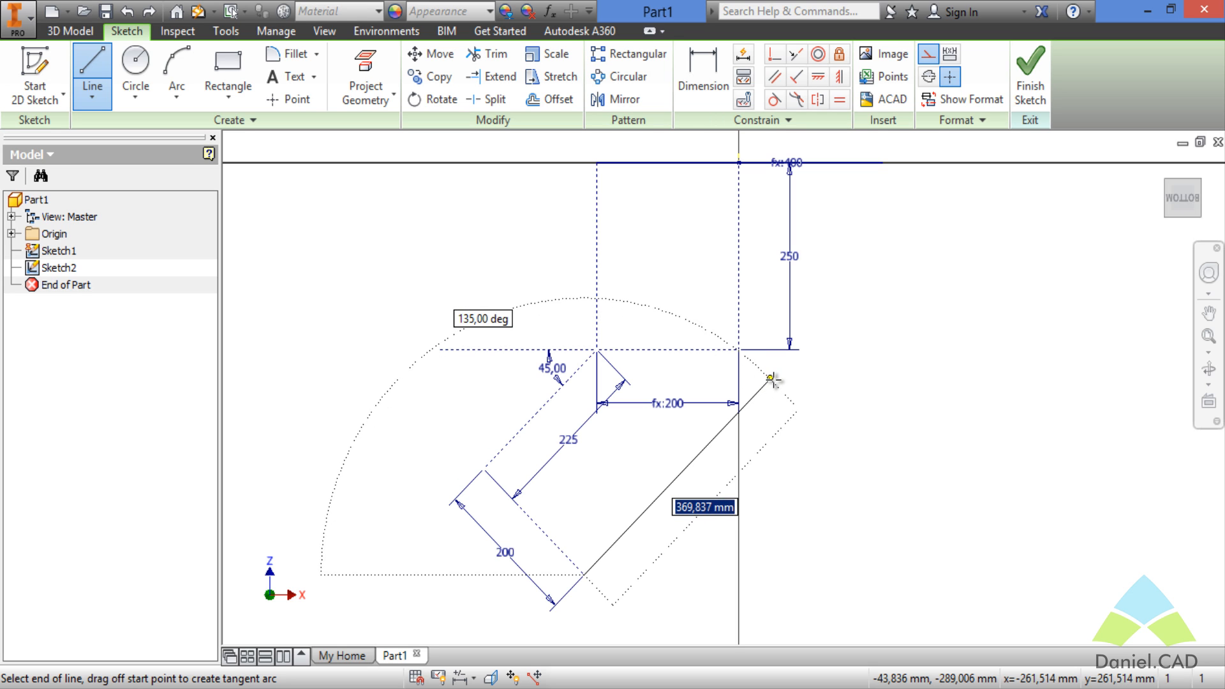
pyautogui.click(772, 378)
pyautogui.press('Escape')
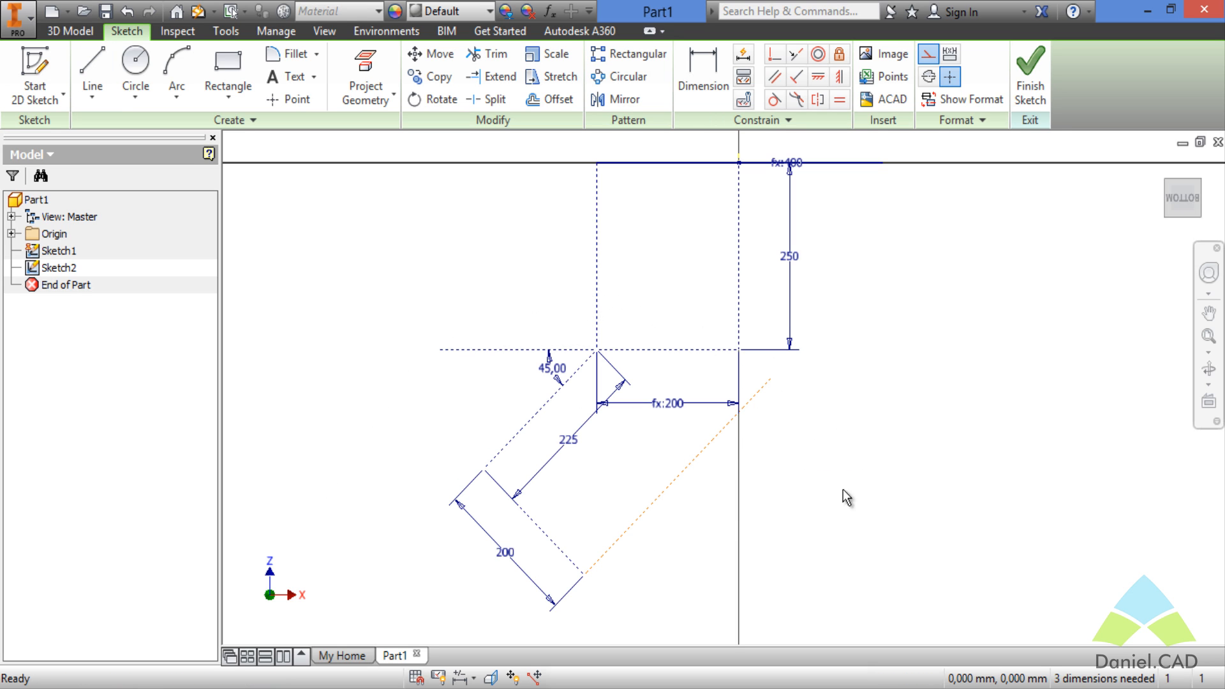
# Extend the vertical centreline downward with a construction line across the branch's inner edge, and trim both lines at their intersection.
pyautogui.click(96, 62)
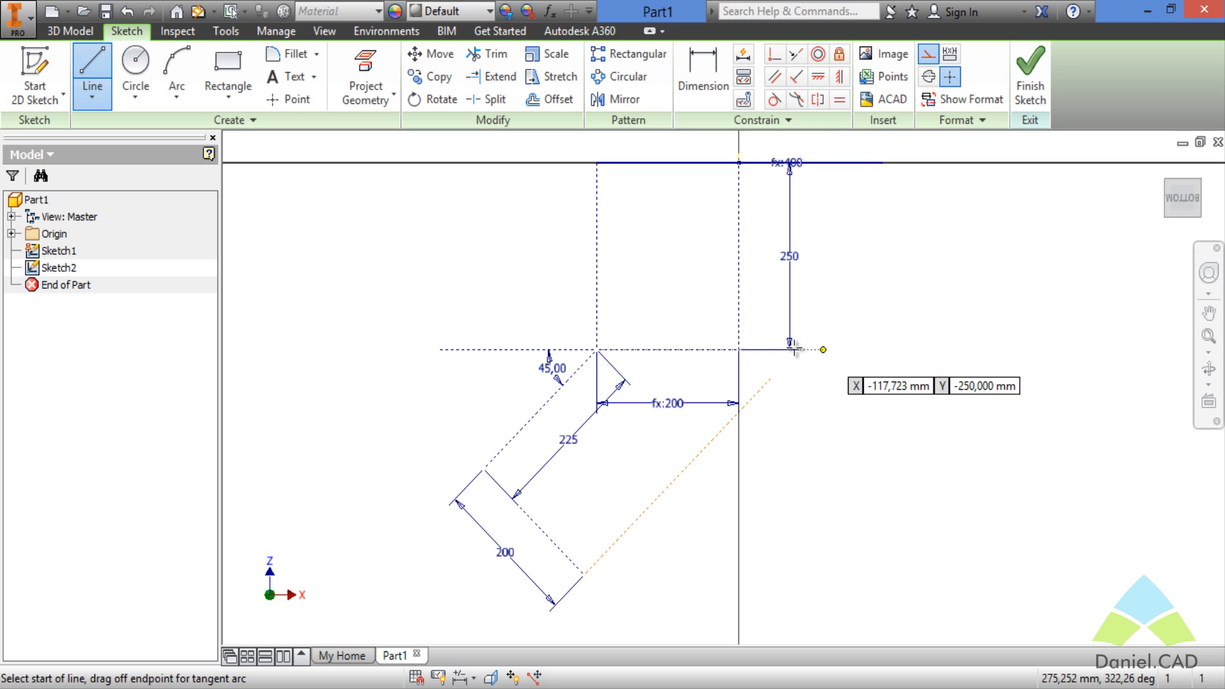
pyautogui.click(739, 349)
pyautogui.click(739, 487)
pyautogui.press('Escape')
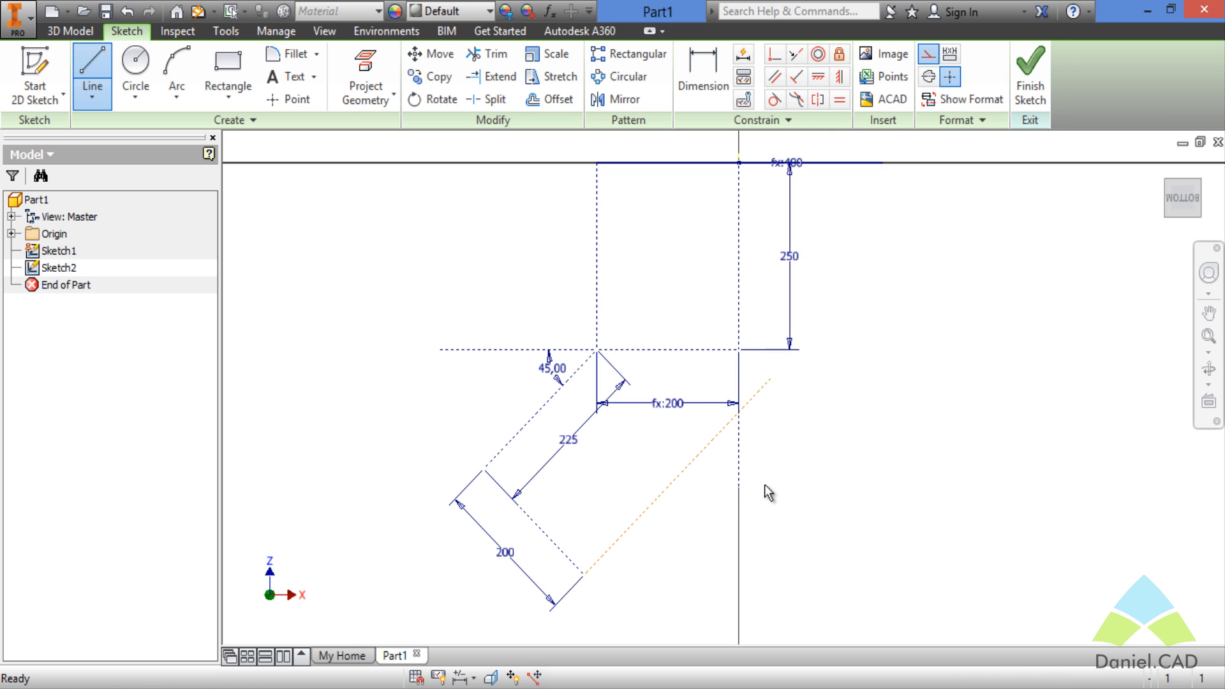
pyautogui.press('x')
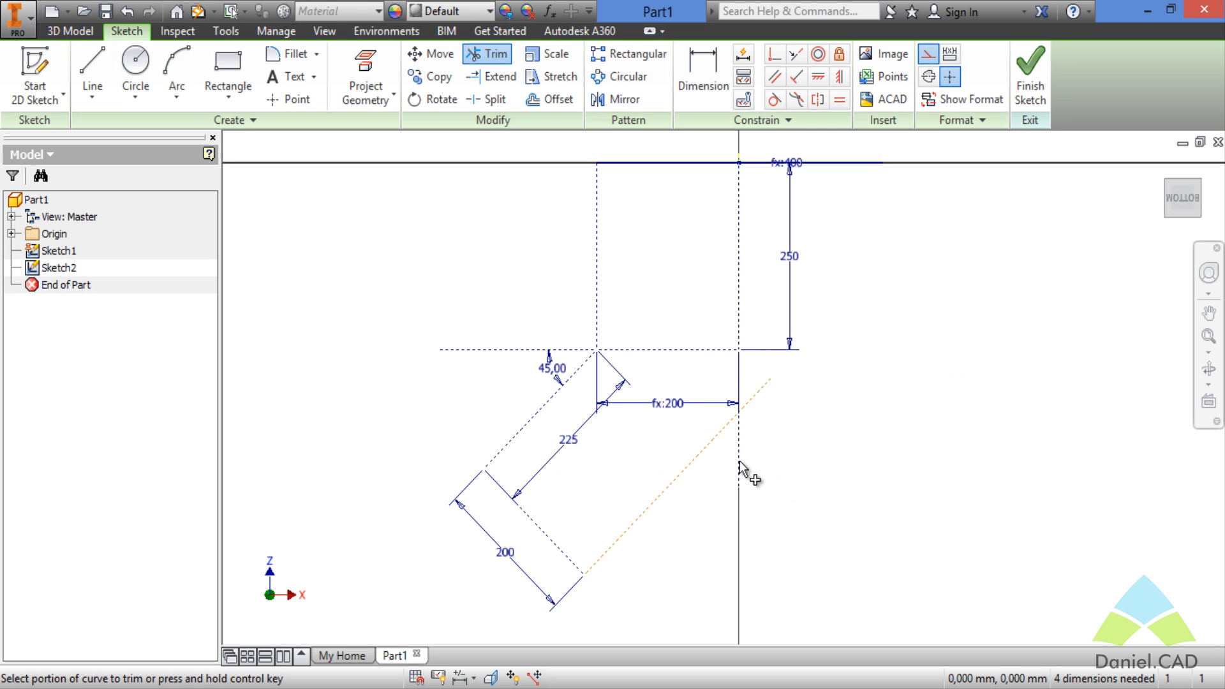
pyautogui.click(740, 461)
pyautogui.press('Escape')
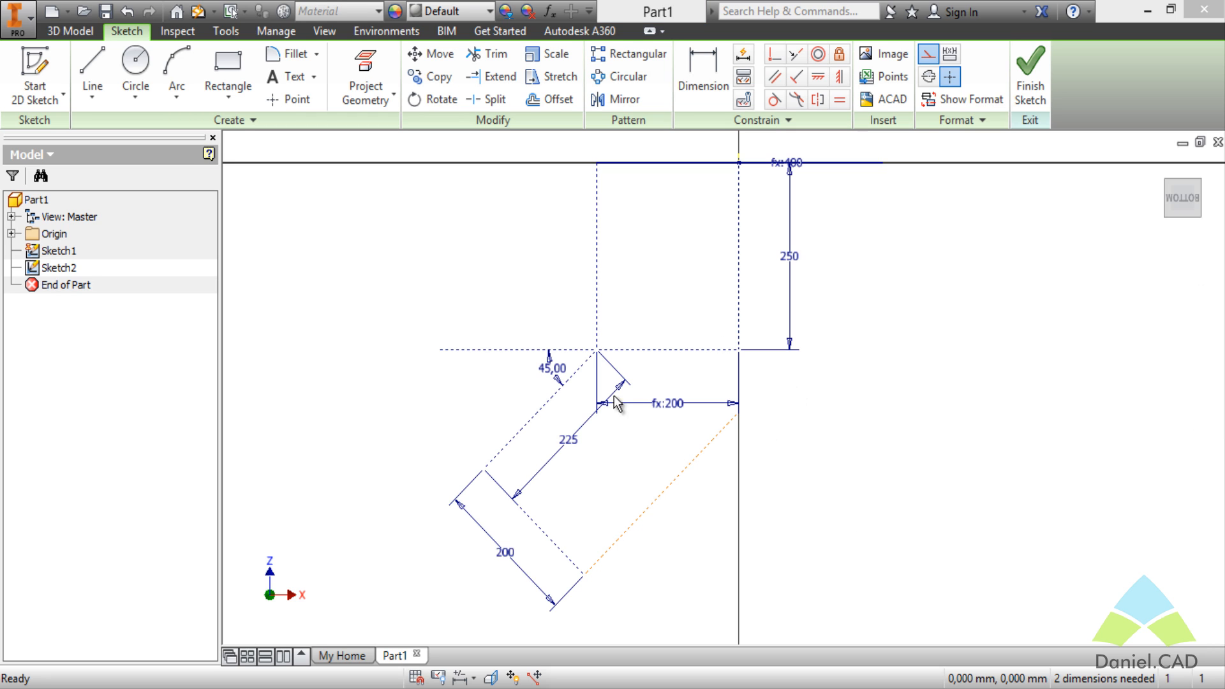
# Draw the branch's axis from the midpoint of the 200 mm line, parallel to the 225 mm line, and trim it at the vertical centreline.
pyautogui.click(93, 70)
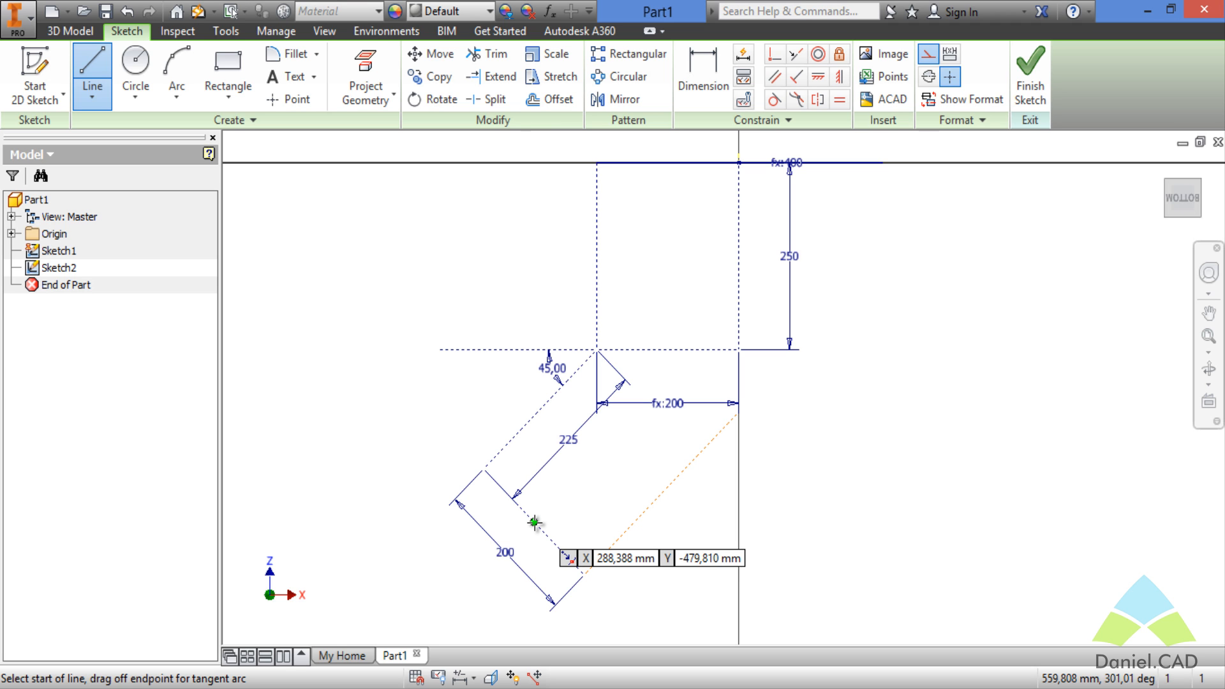
pyautogui.click(535, 523)
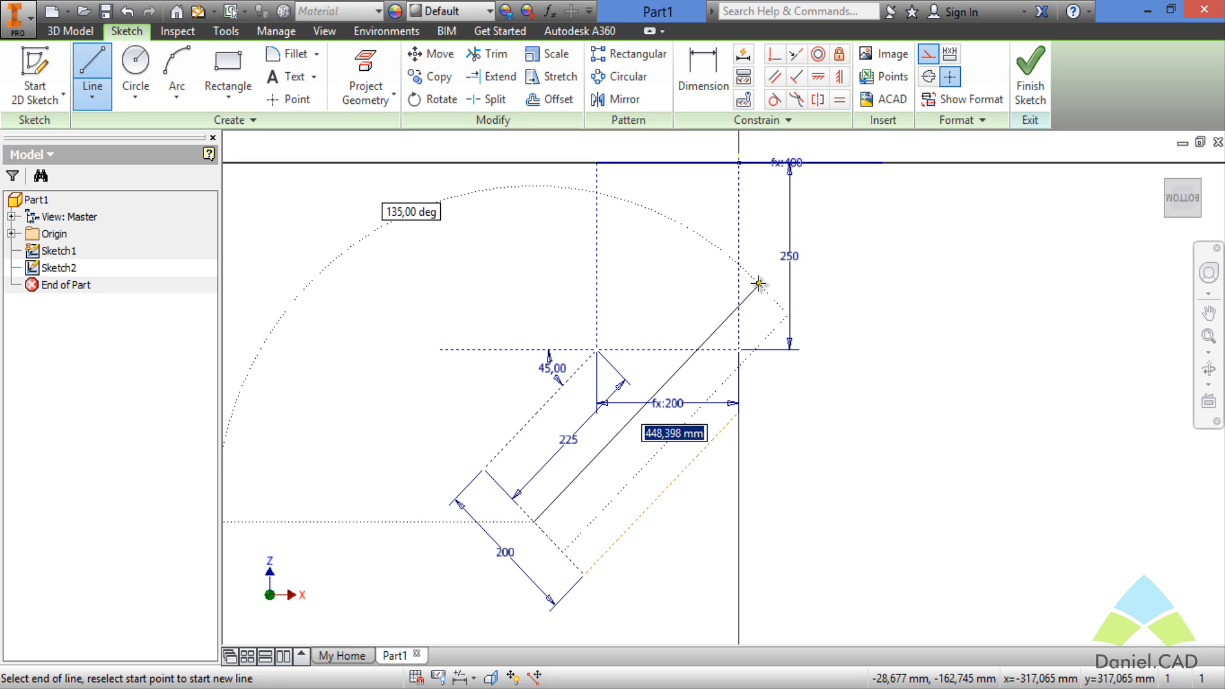
pyautogui.click(759, 283)
pyautogui.press('Escape')
pyautogui.press('x')
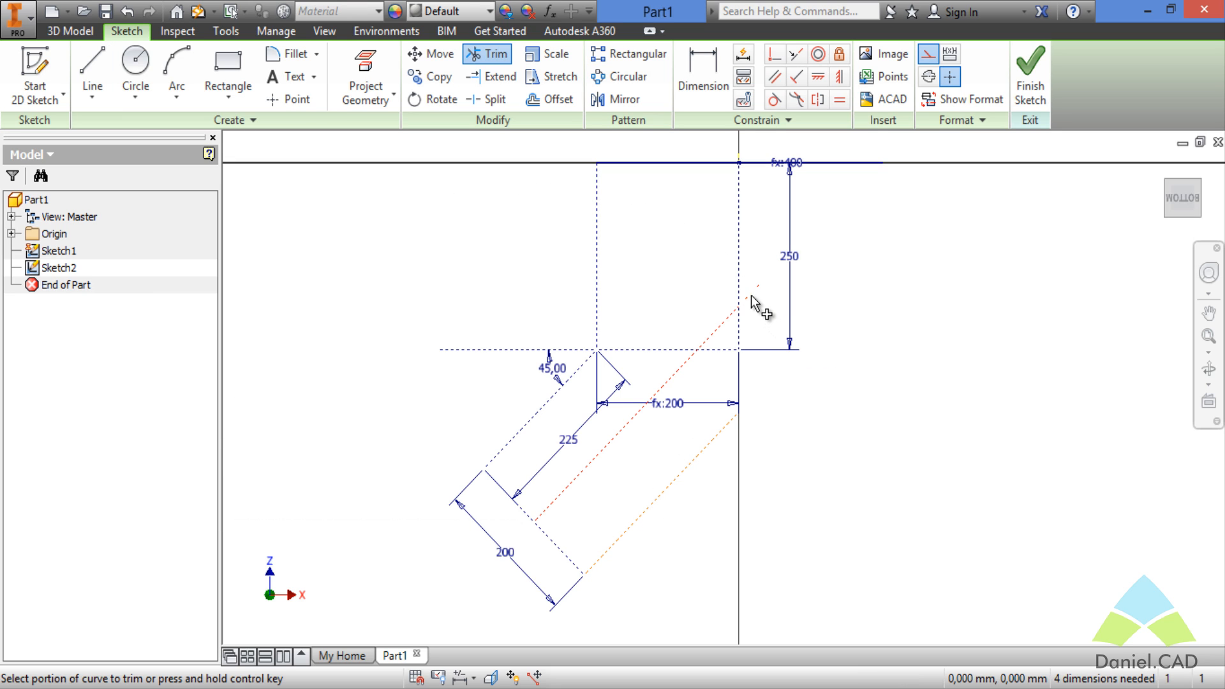
pyautogui.click(752, 289)
pyautogui.press('Escape')
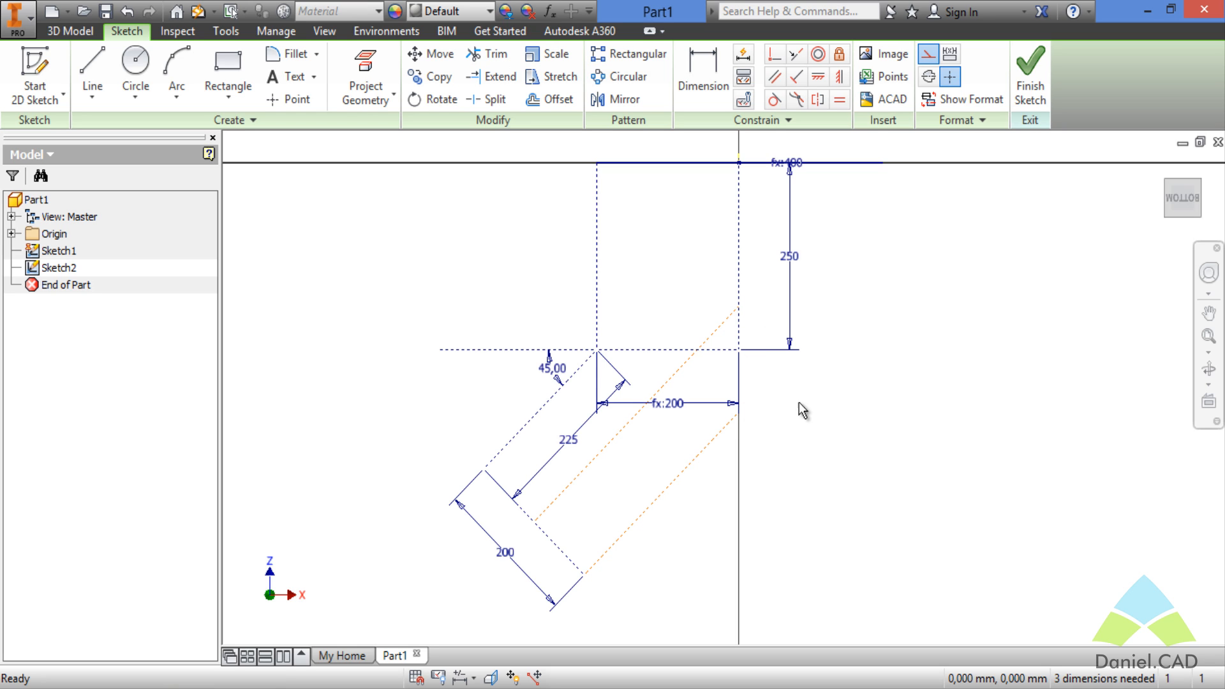
# Connect the branch axis's upper end on the vertical centreline to the upper end of the 225 mm line with a construction line.
pyautogui.press('l')
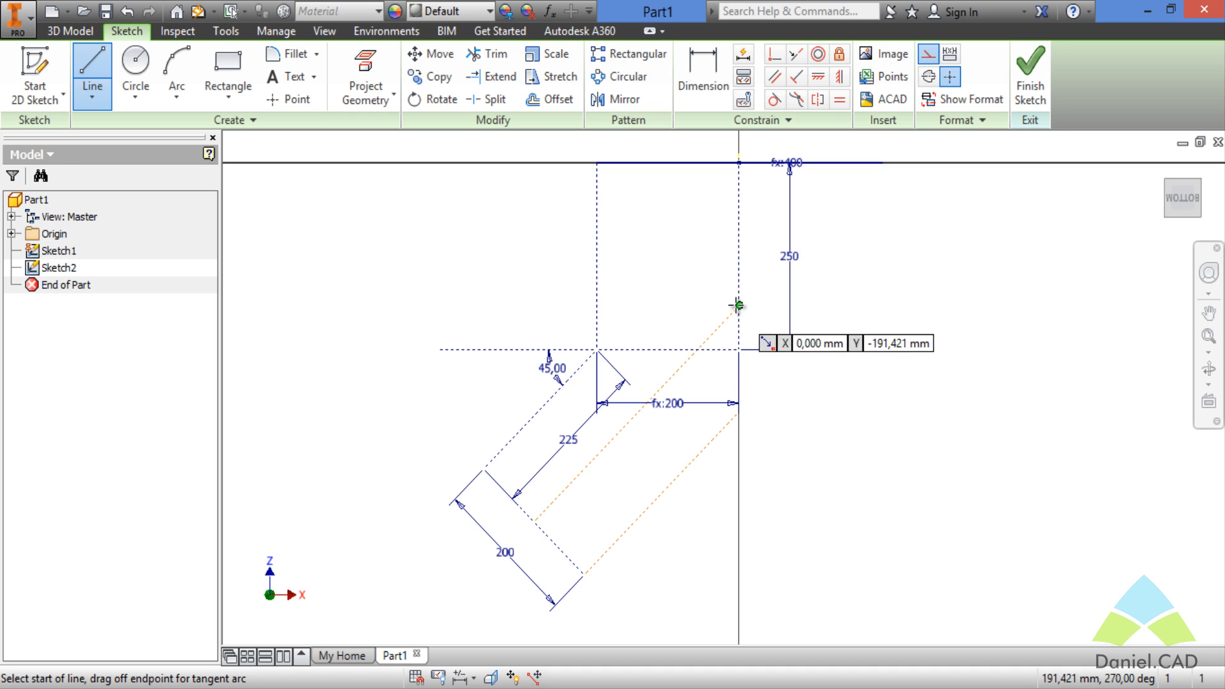
pyautogui.click(738, 306)
pyautogui.click(596, 350)
pyautogui.press('Escape')
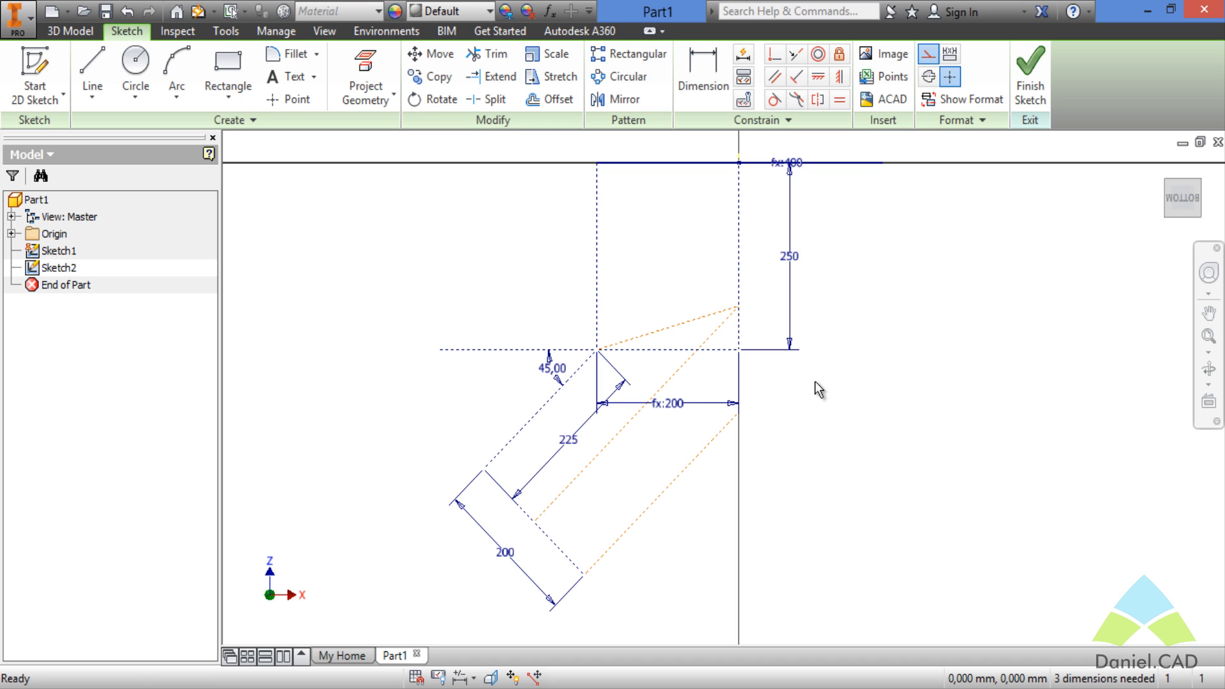
# Dimension the angle between the sloped connecting line and the horizontal construction line, accepting the measured value, and finish the sketch.
pyautogui.press('d')
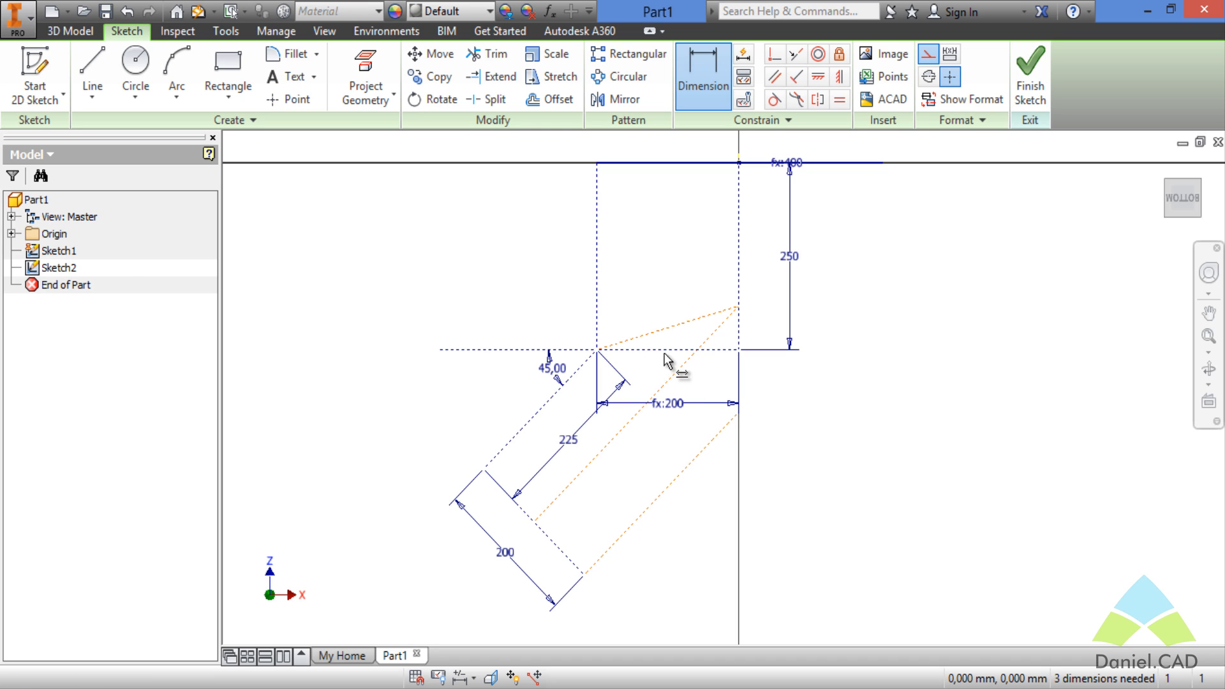
pyautogui.click(664, 351)
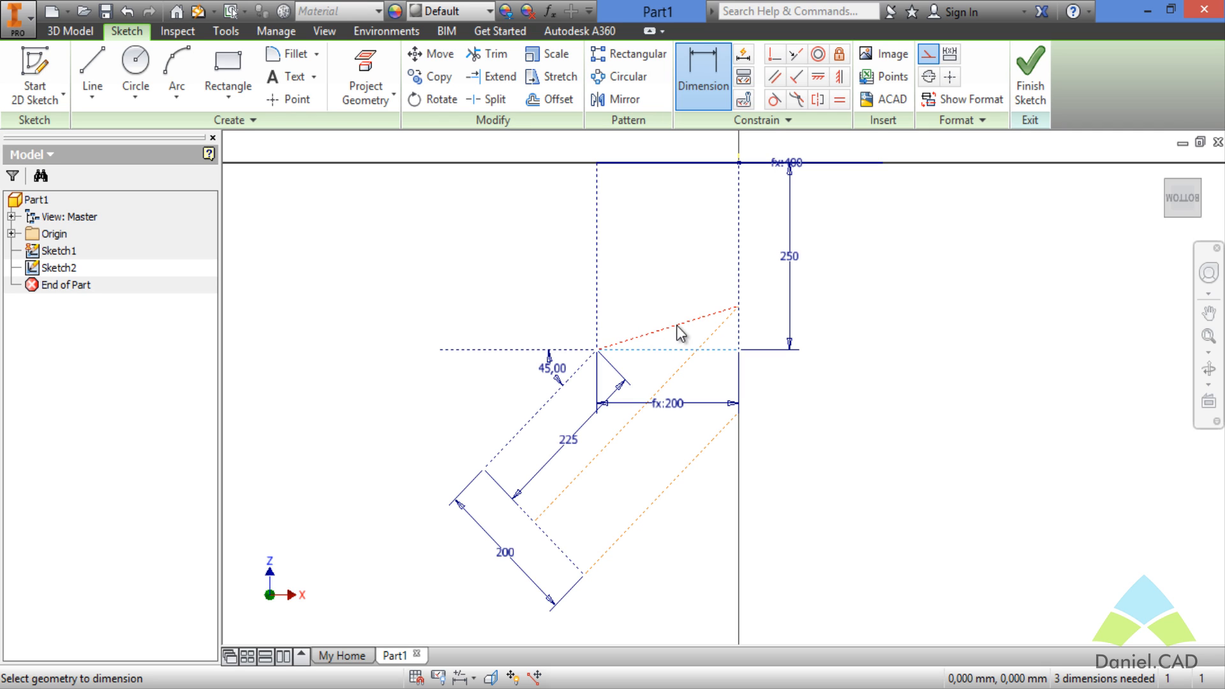
pyautogui.click(718, 312)
pyautogui.click(766, 322)
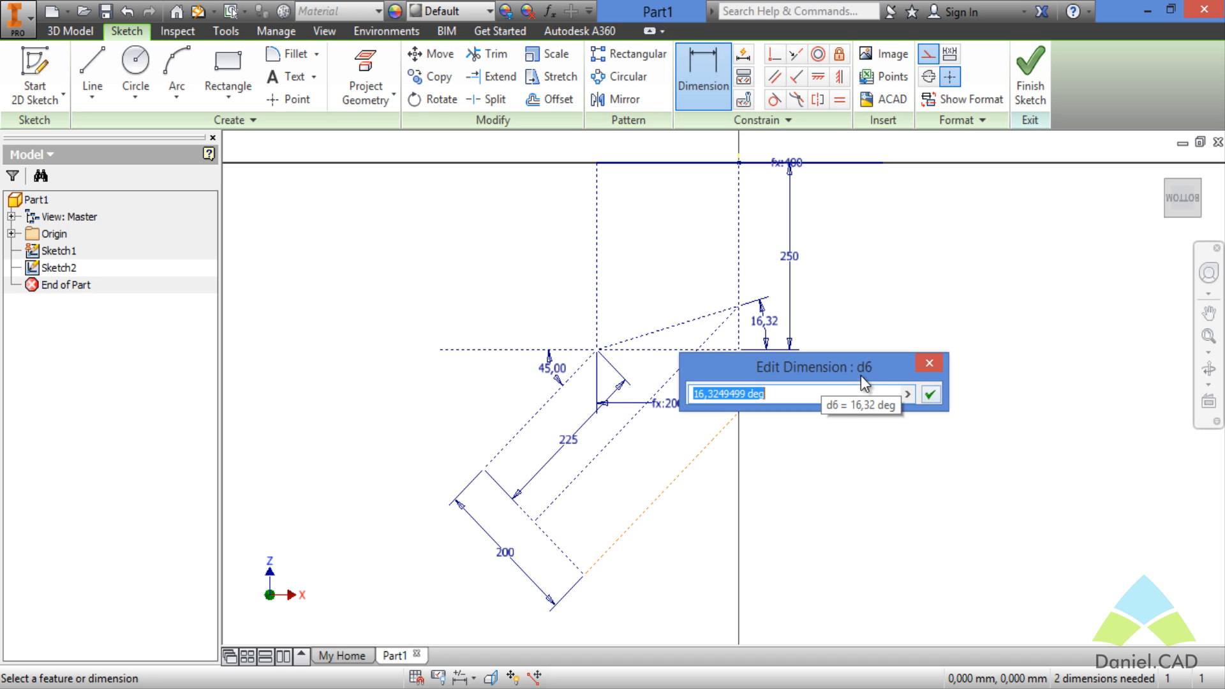
pyautogui.click(931, 395)
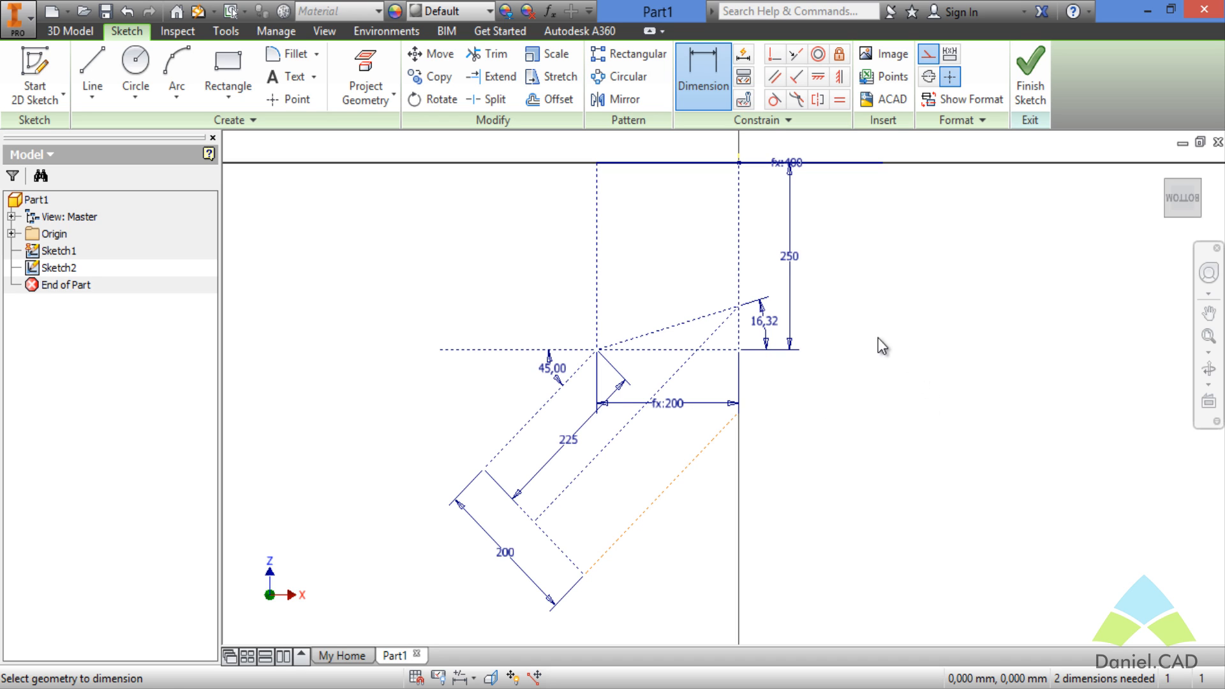
pyautogui.click(1030, 76)
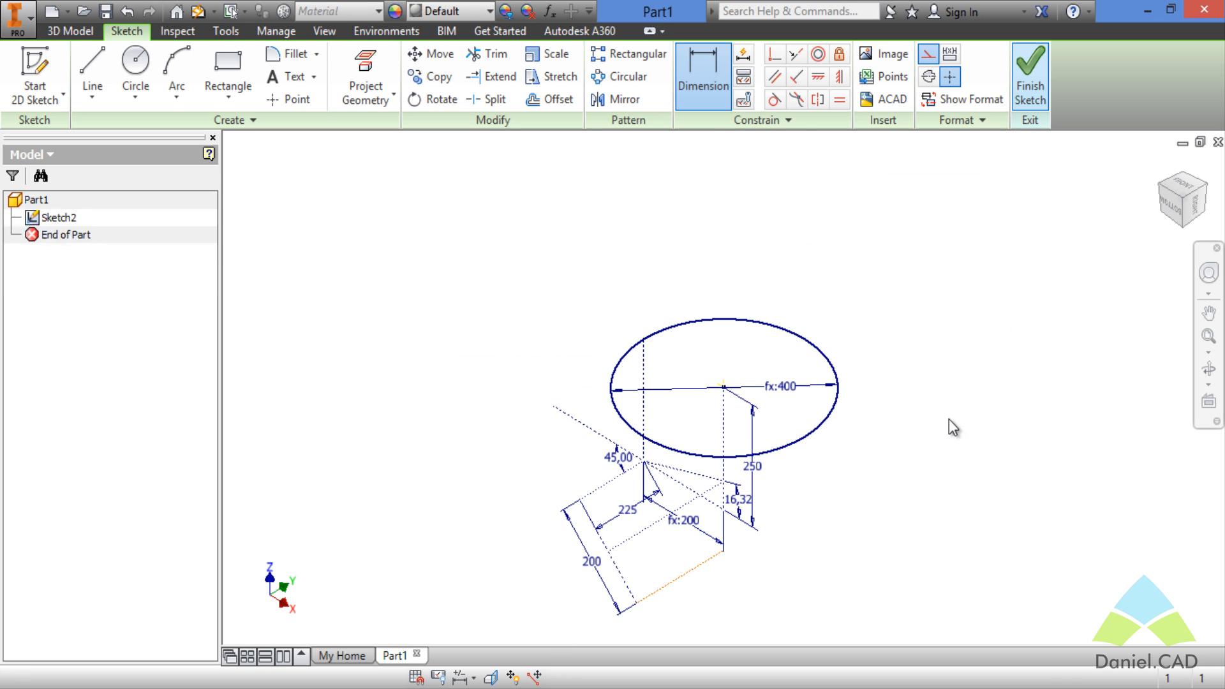
# Make the origin XY plane visible in the model.
pyautogui.moveTo(883, 481)
pyautogui.mouseDown(button='middle')
pyautogui.moveTo(892, 439)
pyautogui.moveTo(907, 436)
pyautogui.moveTo(889, 456)
pyautogui.mouseUp(button='middle')
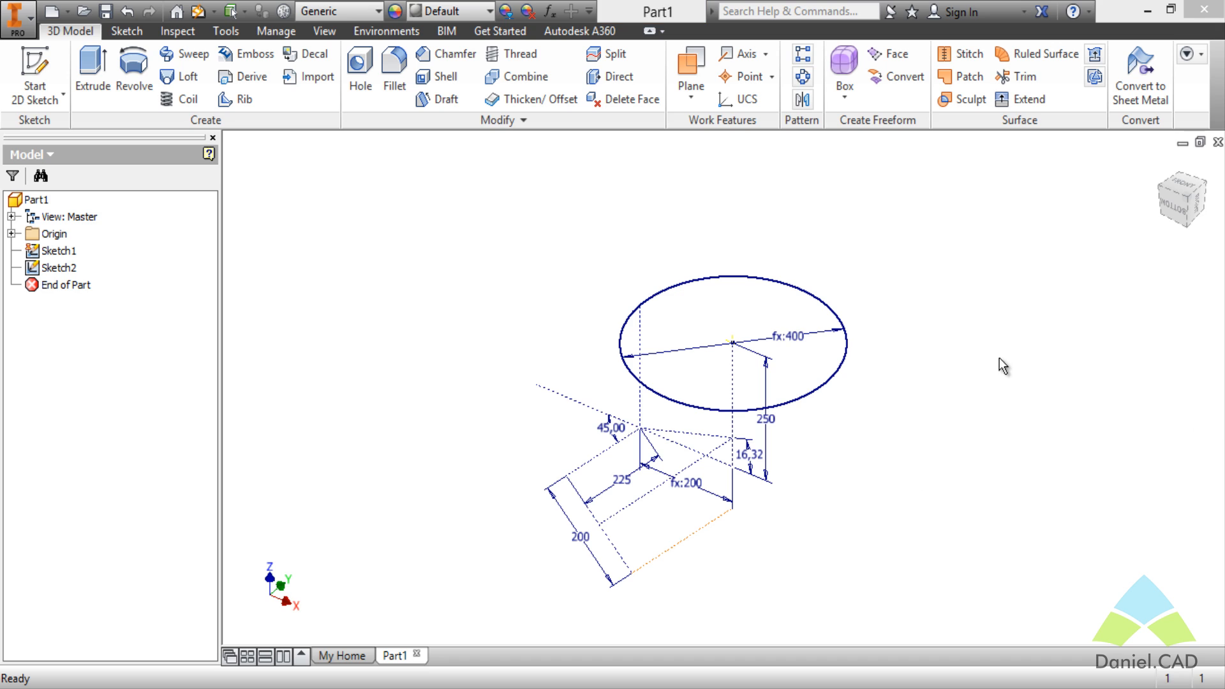
pyautogui.click(12, 234)
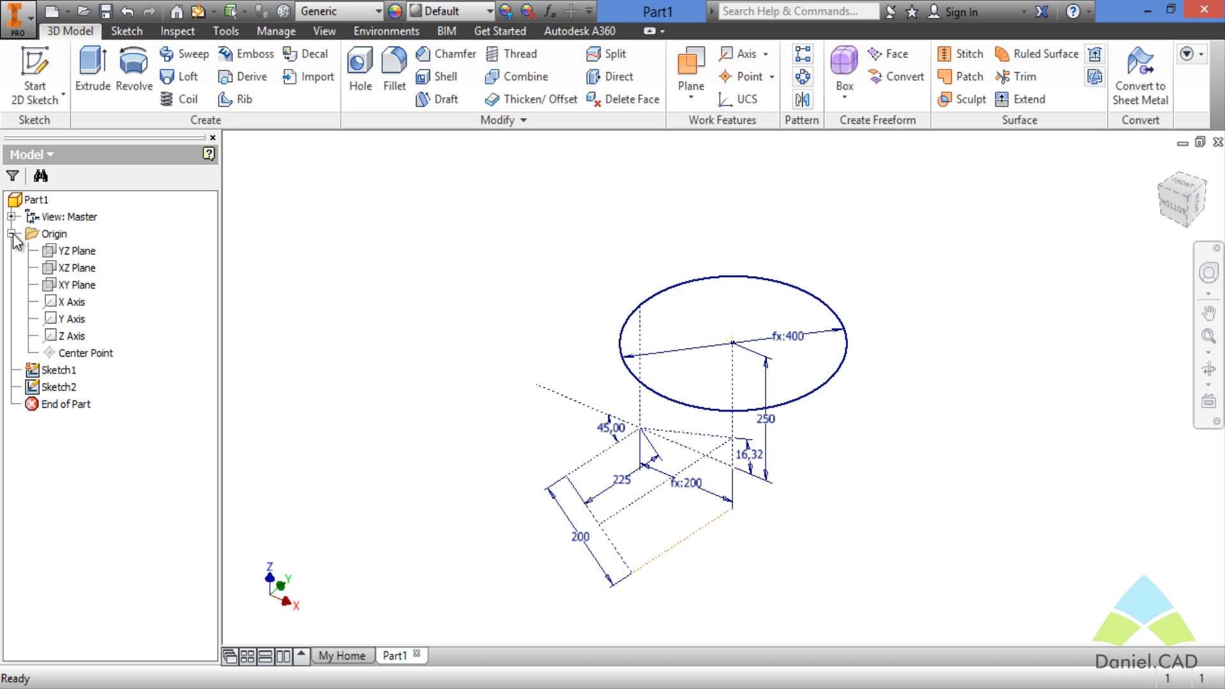
pyautogui.click(67, 287)
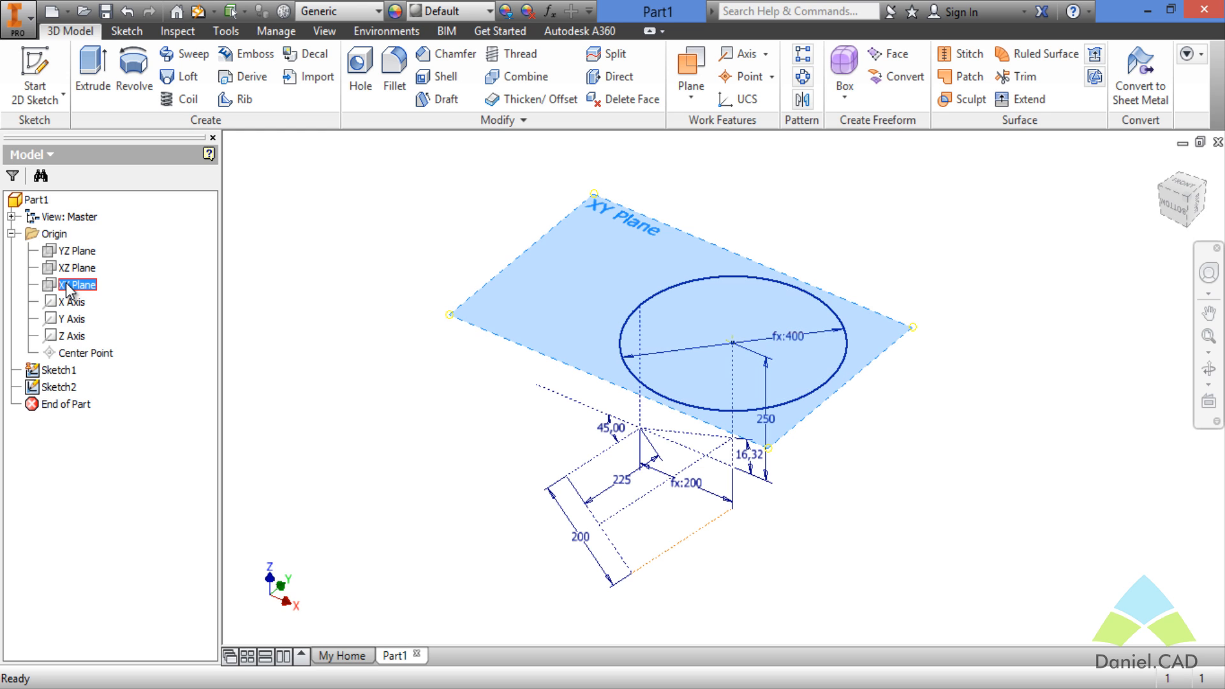
pyautogui.rightClick(66, 288)
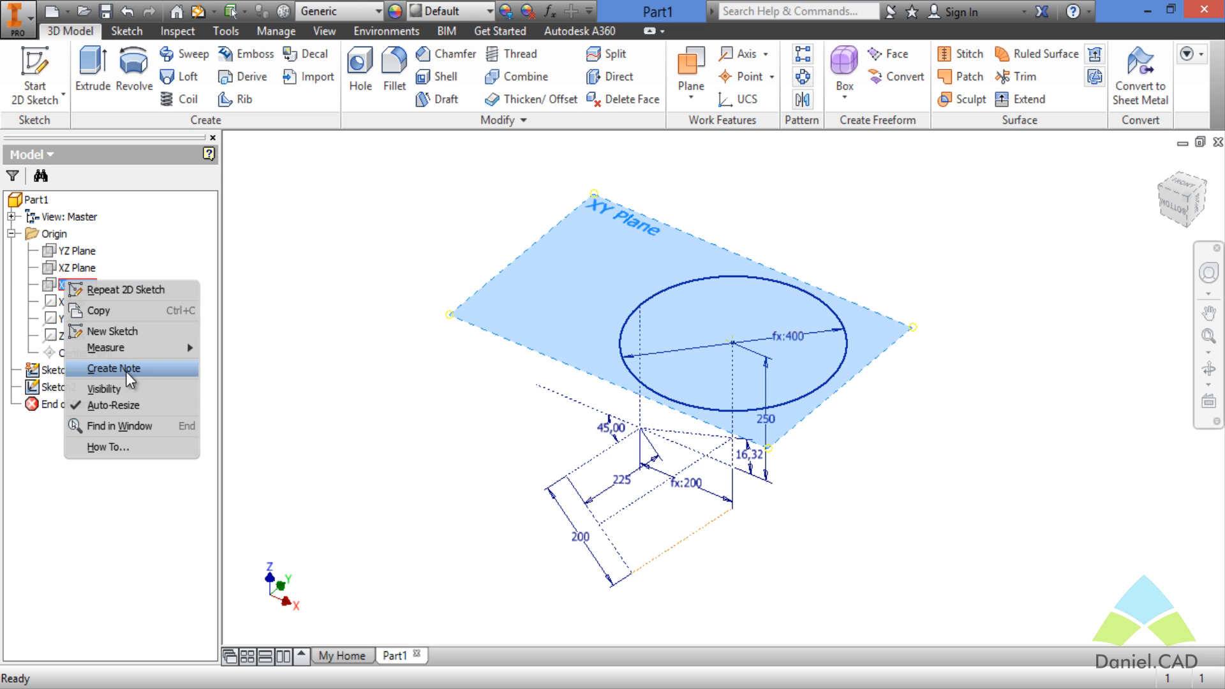
pyautogui.rightClick(76, 289)
pyautogui.click(105, 391)
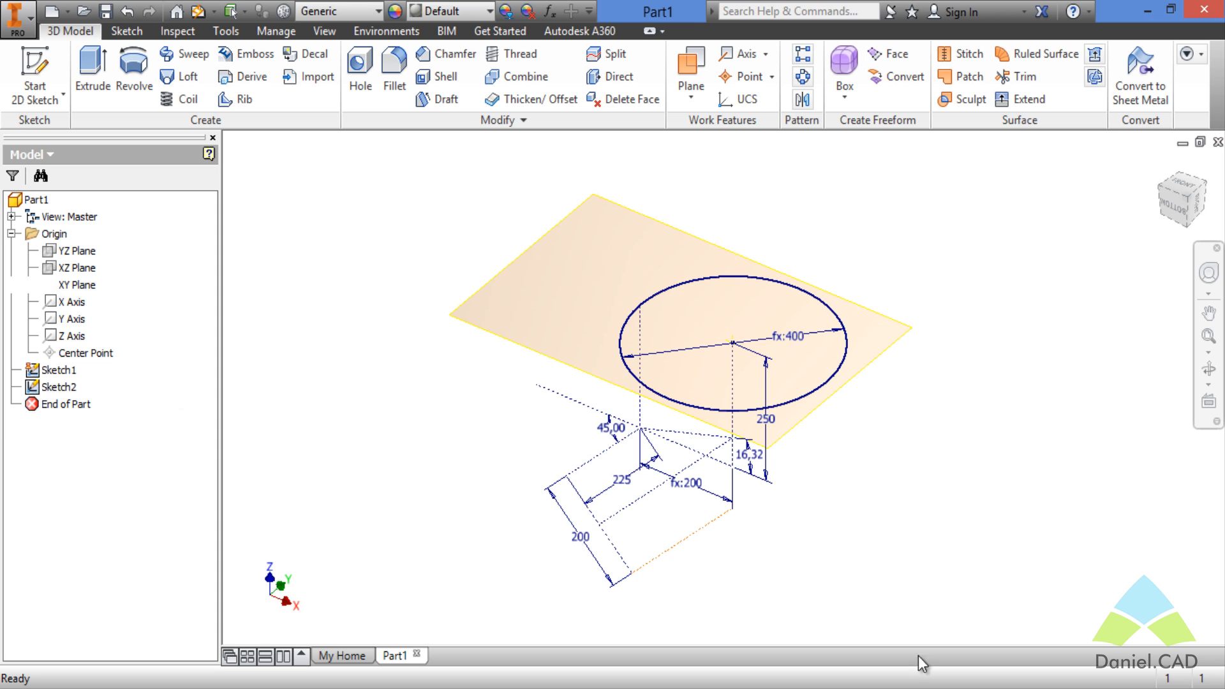
# Create a work plane offset from the XY plane by the parameter expression -Altura_Di_Ma.
pyautogui.moveTo(577, 492)
pyautogui.keyDown('shift'); pyautogui.mouseDown(button='middle')
pyautogui.moveTo(676, 438)
pyautogui.moveTo(773, 431)
pyautogui.moveTo(823, 446)
pyautogui.moveTo(790, 424)
pyautogui.mouseUp(button='middle'); pyautogui.keyUp('shift')
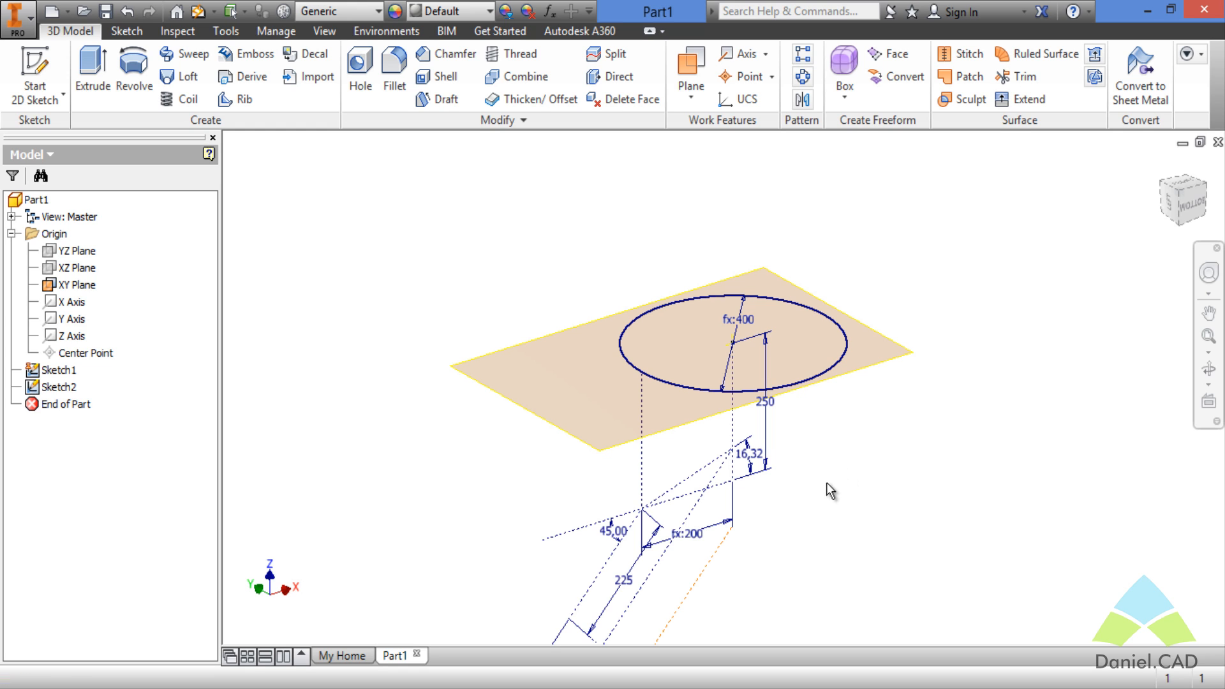
pyautogui.click(692, 70)
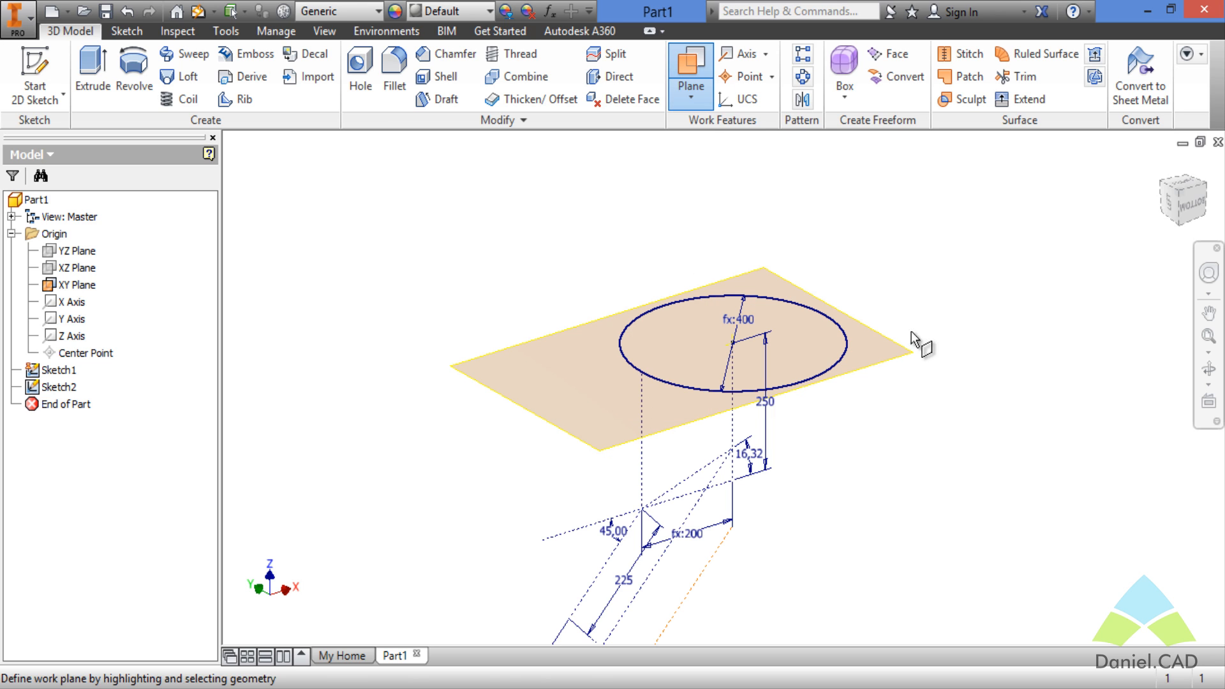
pyautogui.click(892, 360)
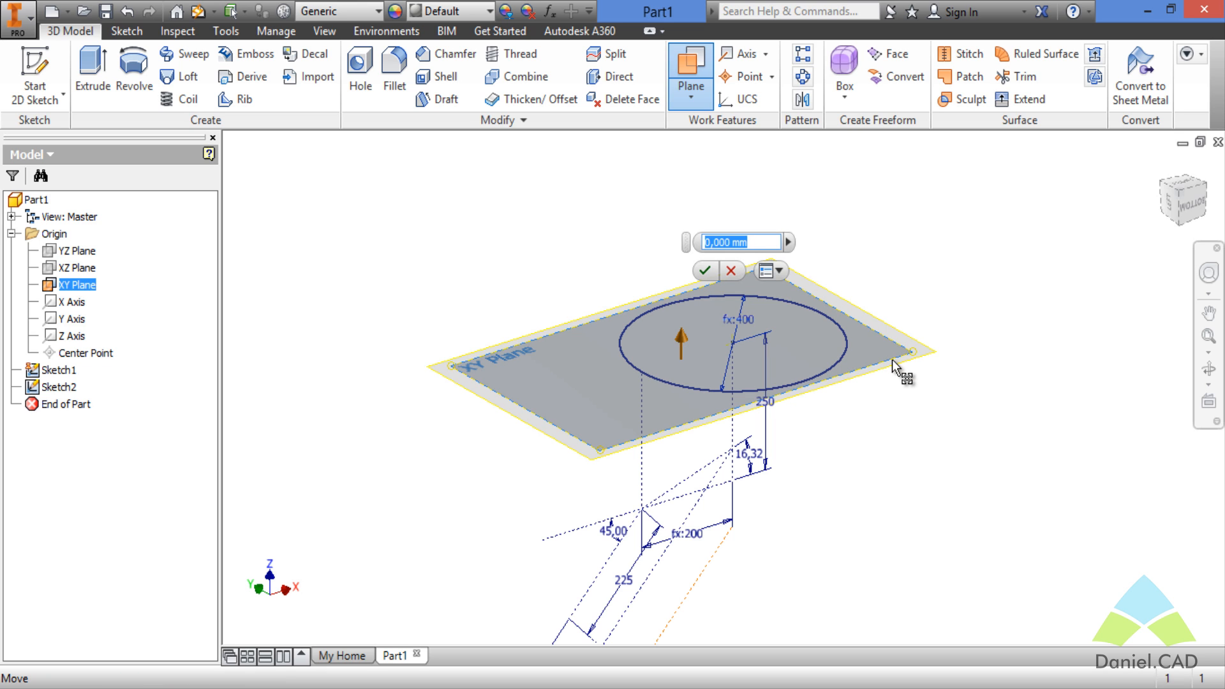
pyautogui.moveTo(892, 361); pyautogui.dragTo(890, 421)
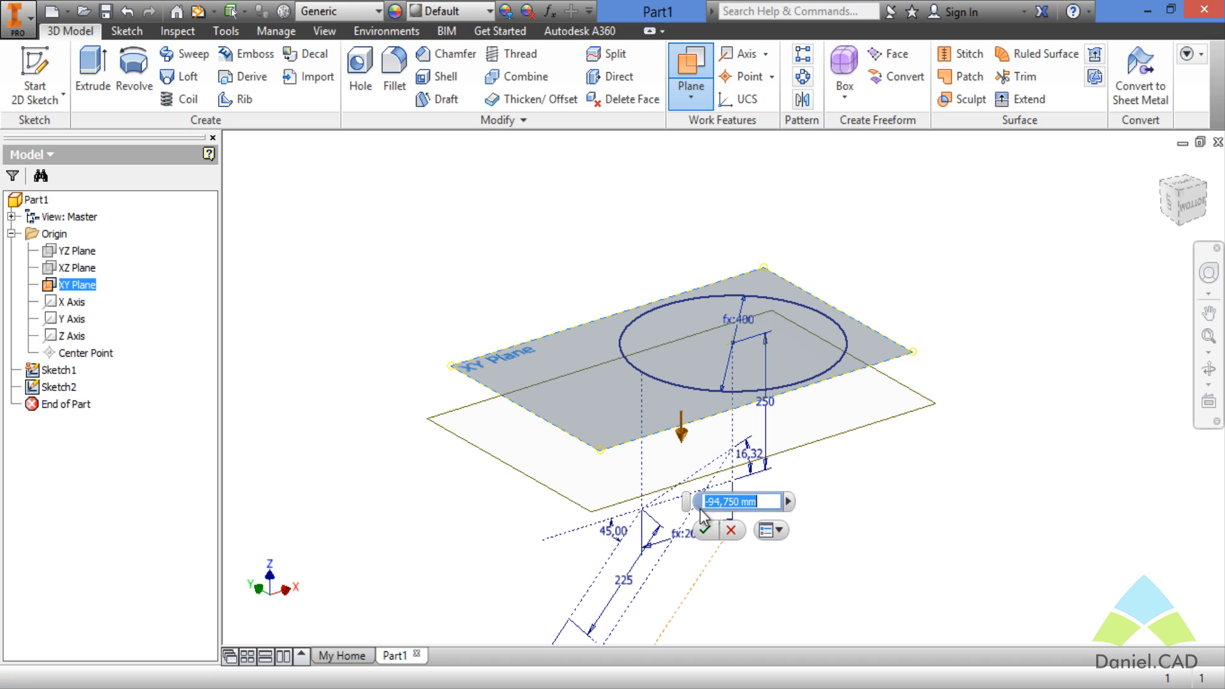
pyautogui.click(788, 502)
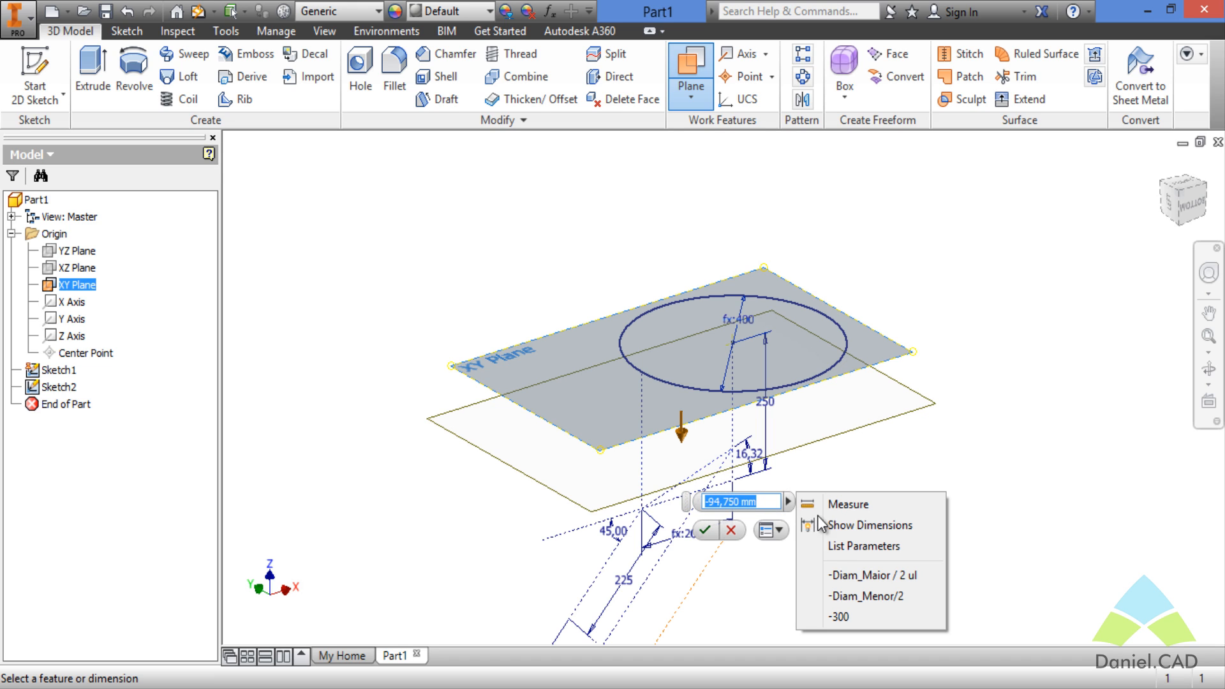
pyautogui.click(842, 547)
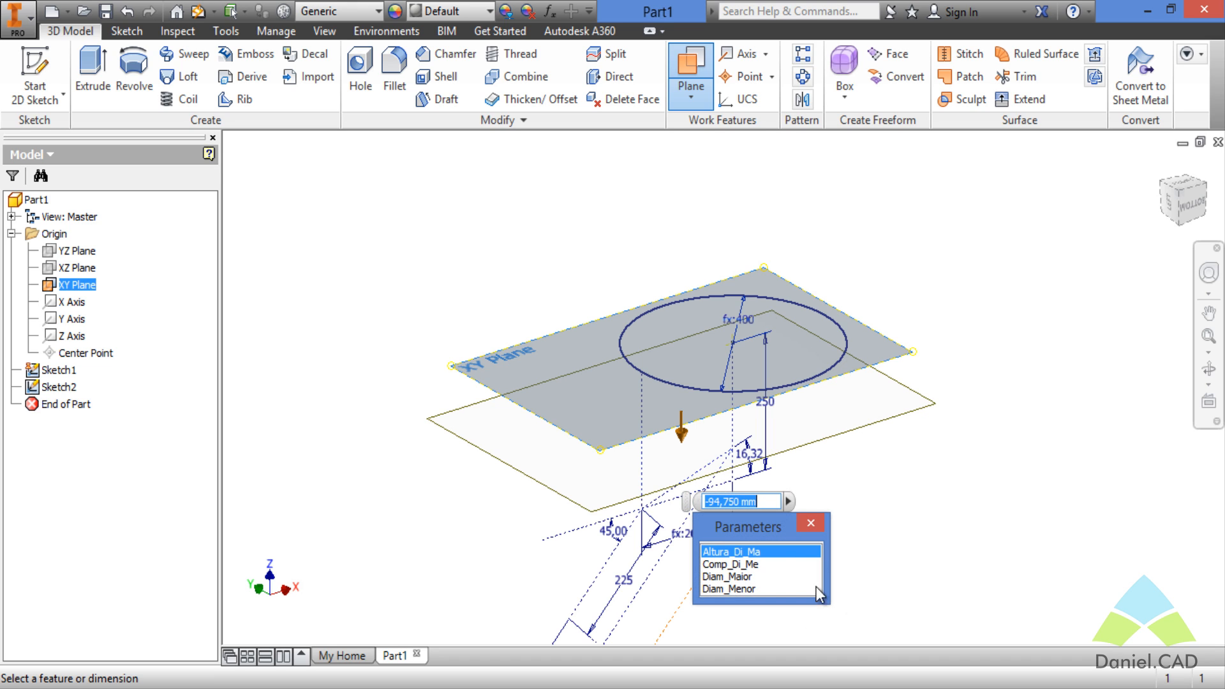
pyautogui.click(753, 552)
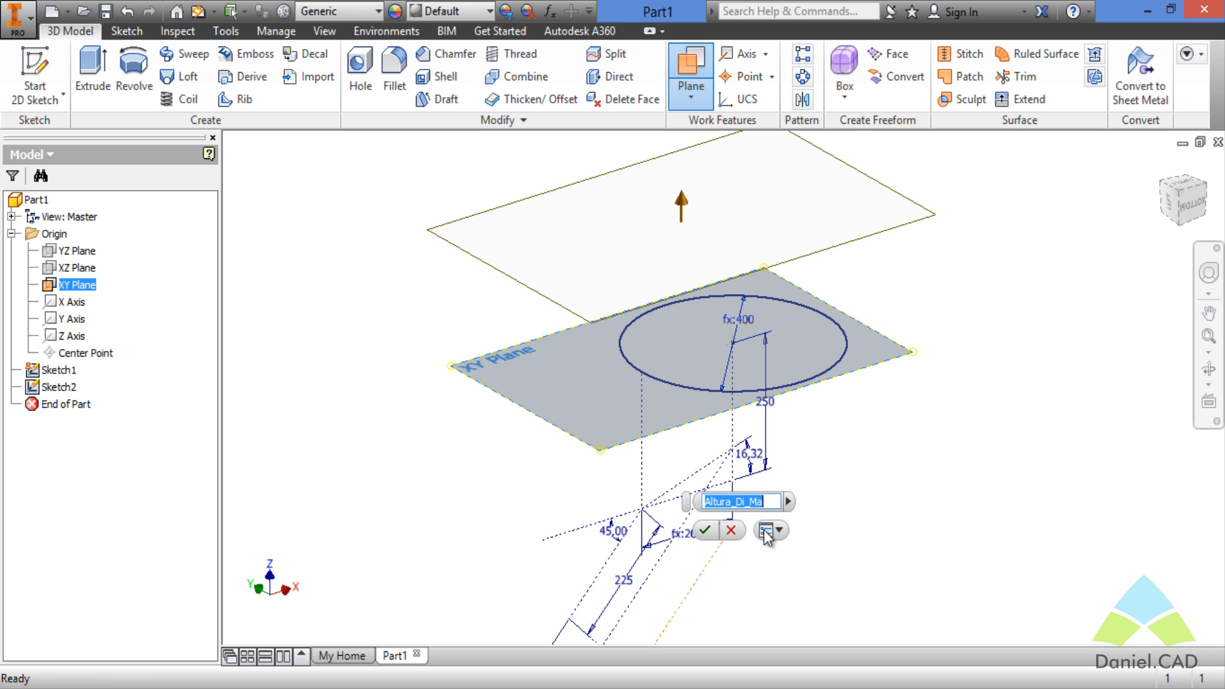
pyautogui.click(765, 502)
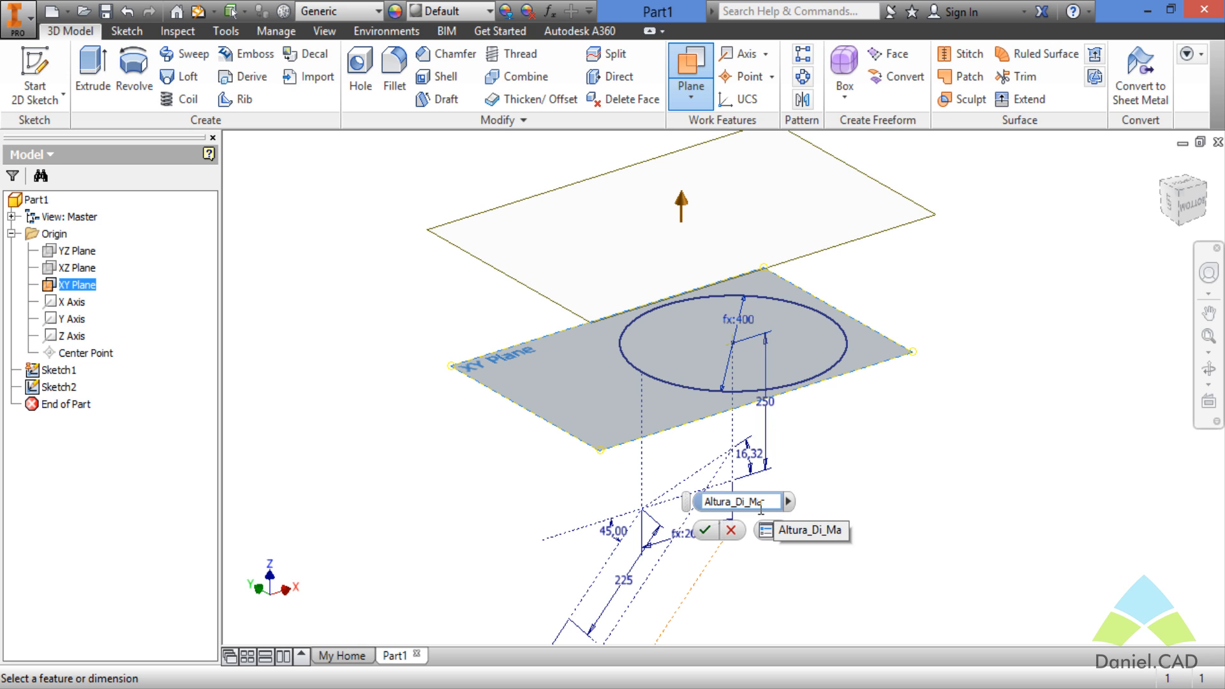
pyautogui.write('-')
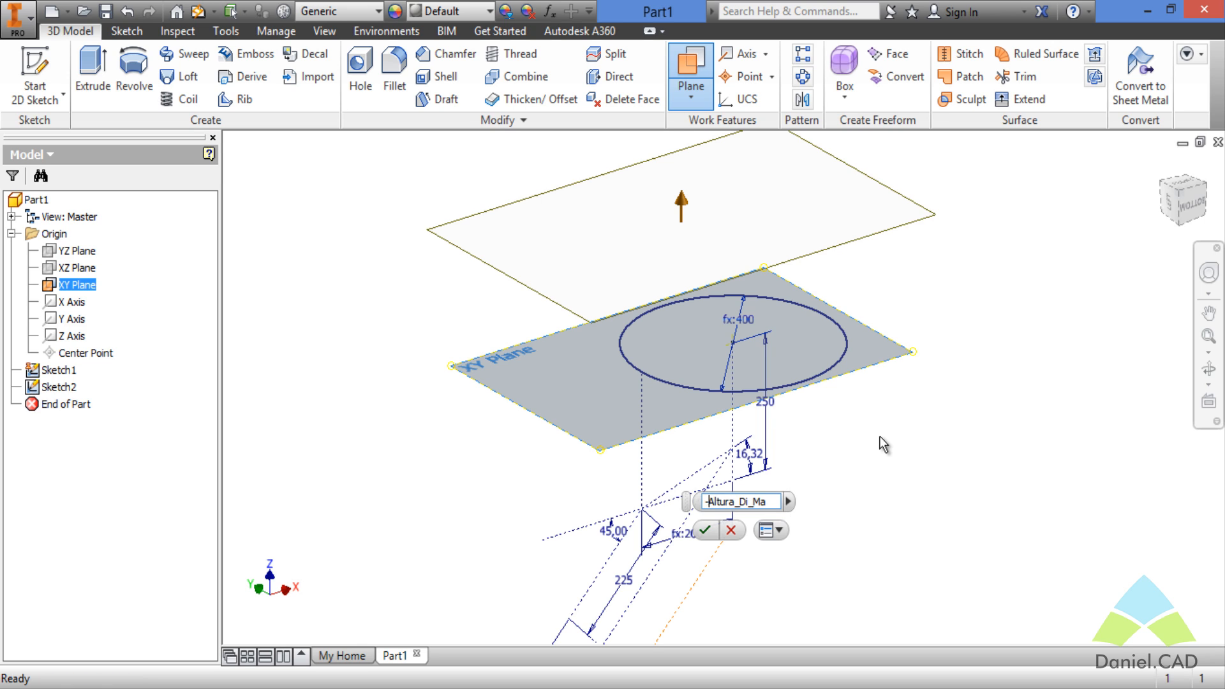
pyautogui.keyDown('shift'); pyautogui.moveTo(815, 566); pyautogui.dragTo(718, 548, button='middle'); pyautogui.keyUp('shift')
pyautogui.click(710, 533)
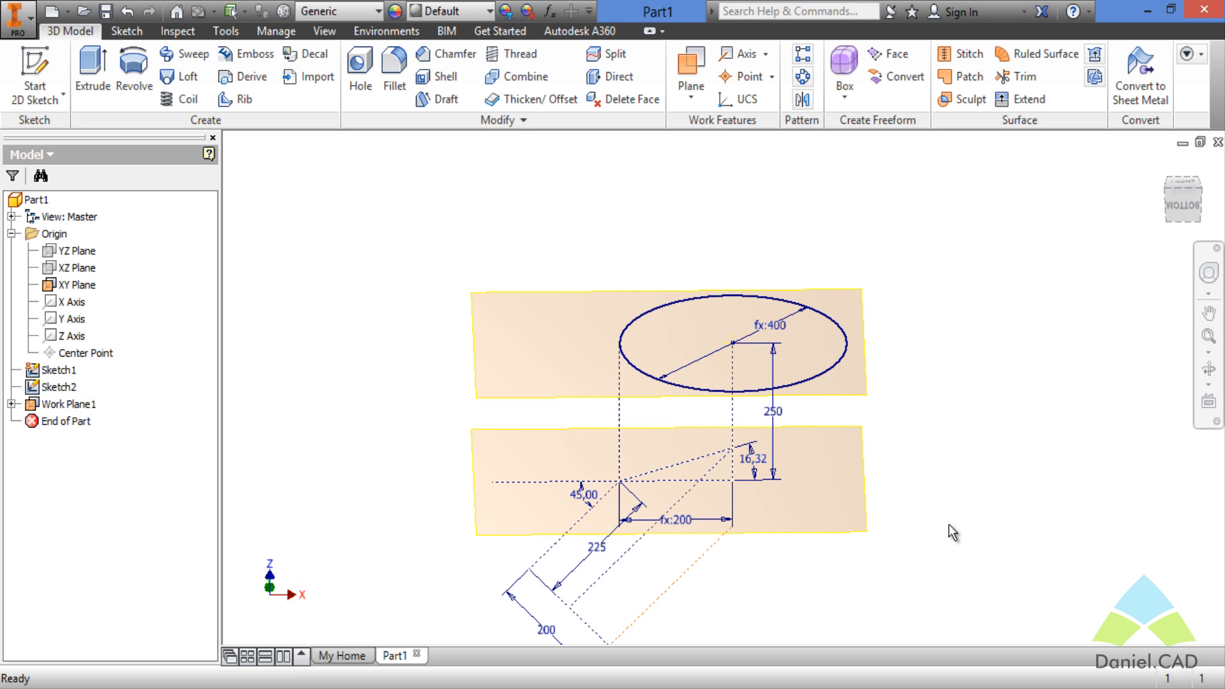
# Make the origin YZ plane visible in the model.
pyautogui.keyDown('shift'); pyautogui.moveTo(954, 533); pyautogui.dragTo(901, 518, button='middle'); pyautogui.keyUp('shift')
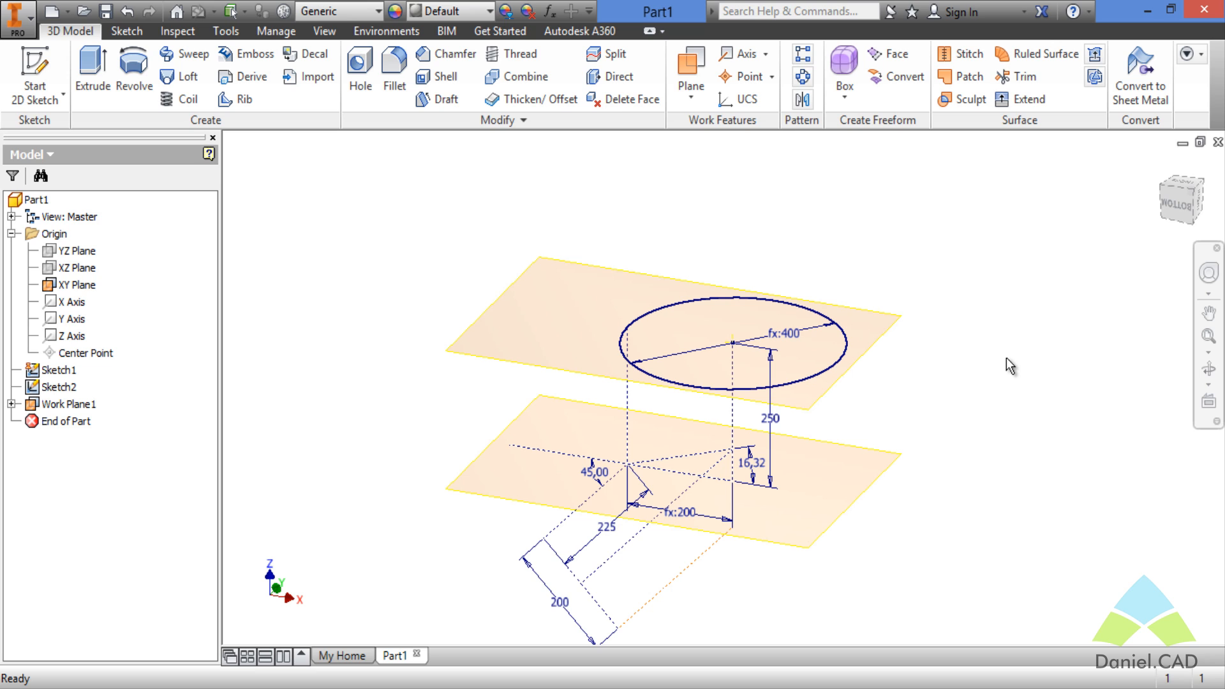
pyautogui.click(73, 254)
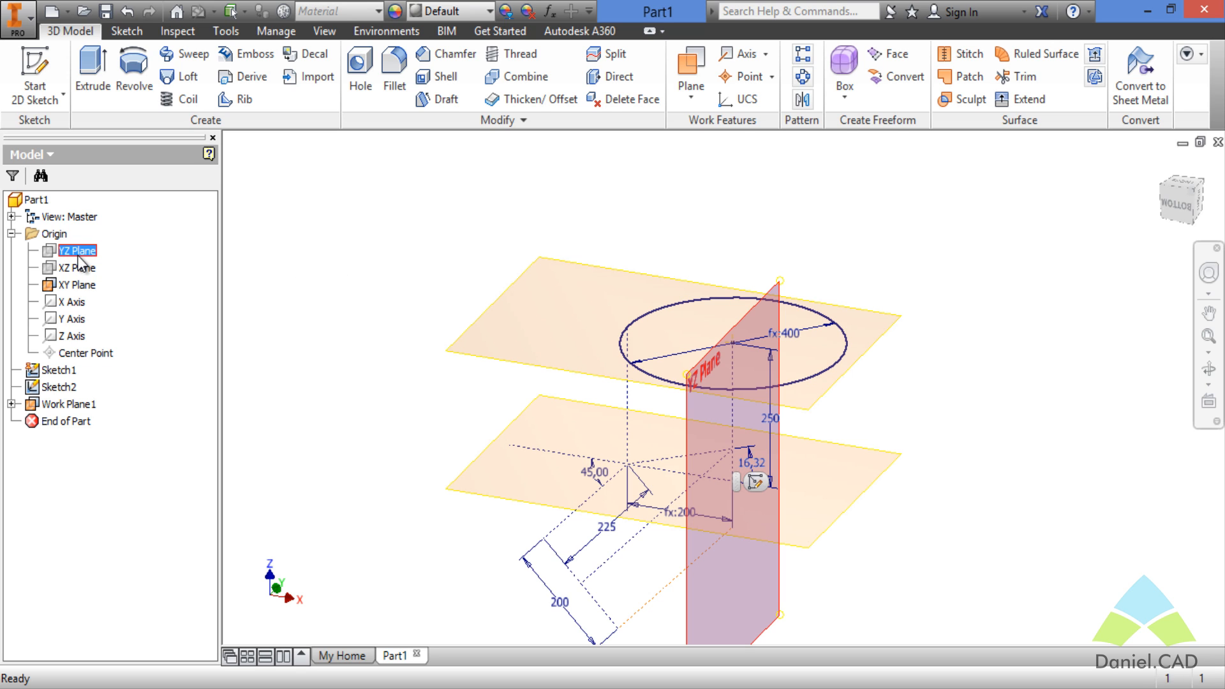
pyautogui.rightClick(79, 255)
pyautogui.click(116, 366)
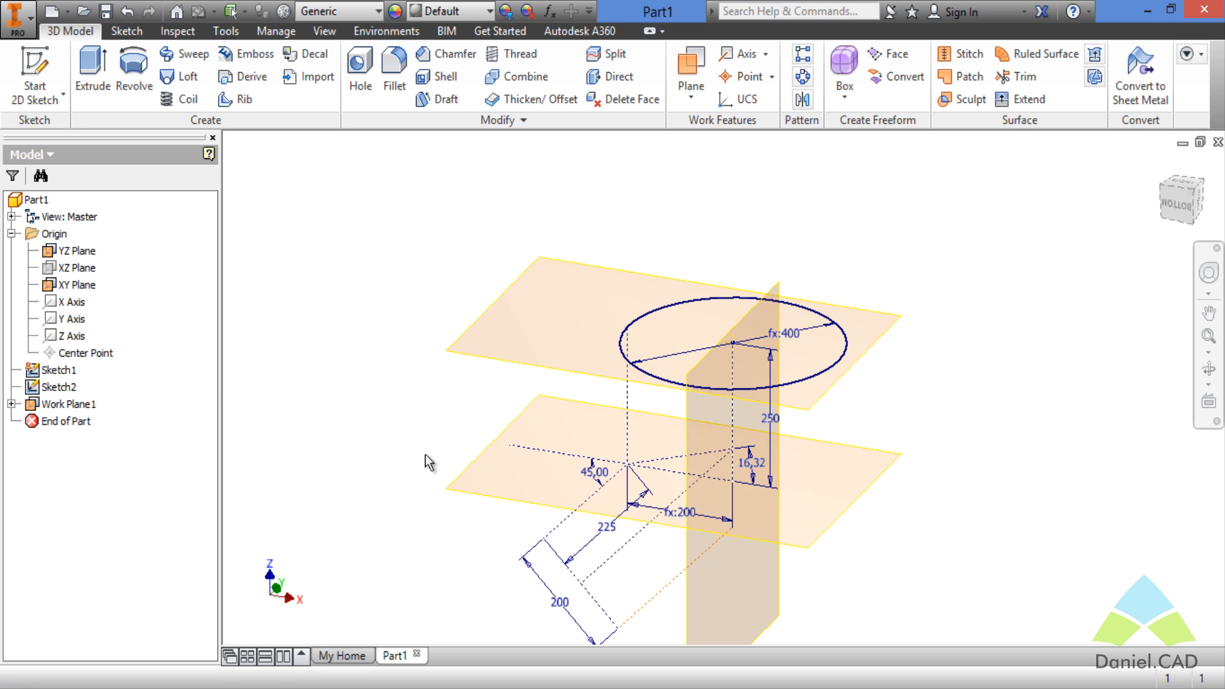
# Create a work plane offset from the YZ plane by -Diam_Maior/2, tangent to the large circle on the branch side.
pyautogui.keyDown('shift'); pyautogui.moveTo(429, 460); pyautogui.dragTo(733, 510, button='middle'); pyautogui.keyUp('shift')
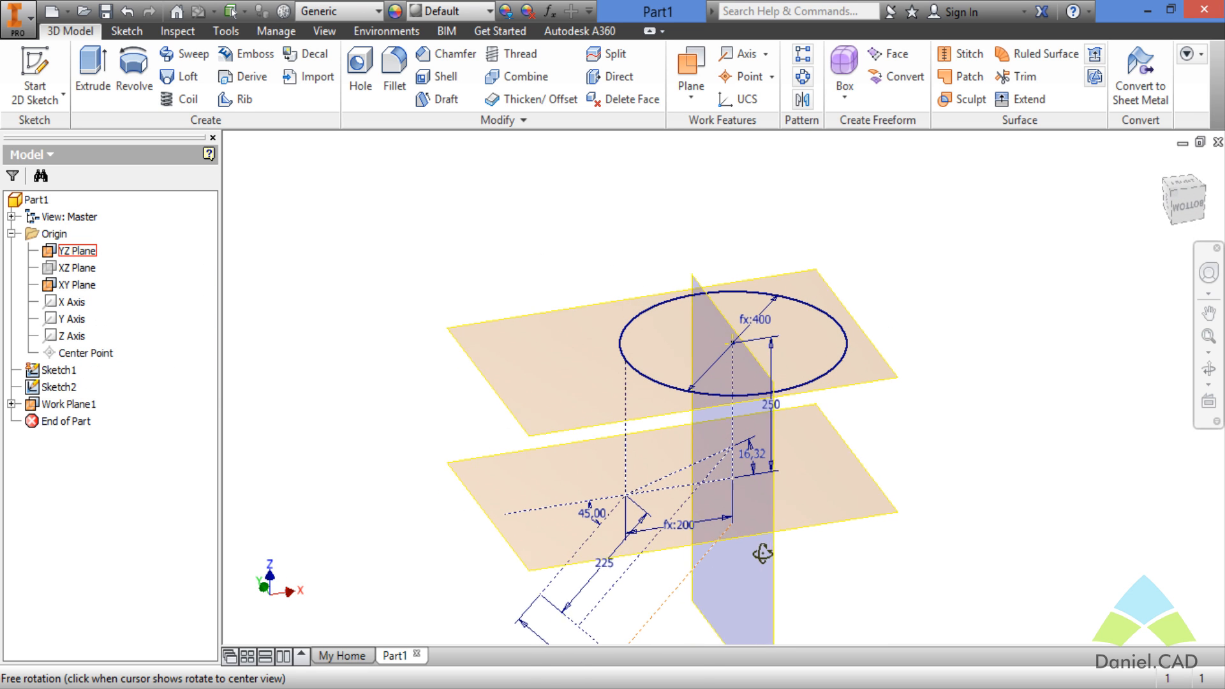
pyautogui.click(691, 67)
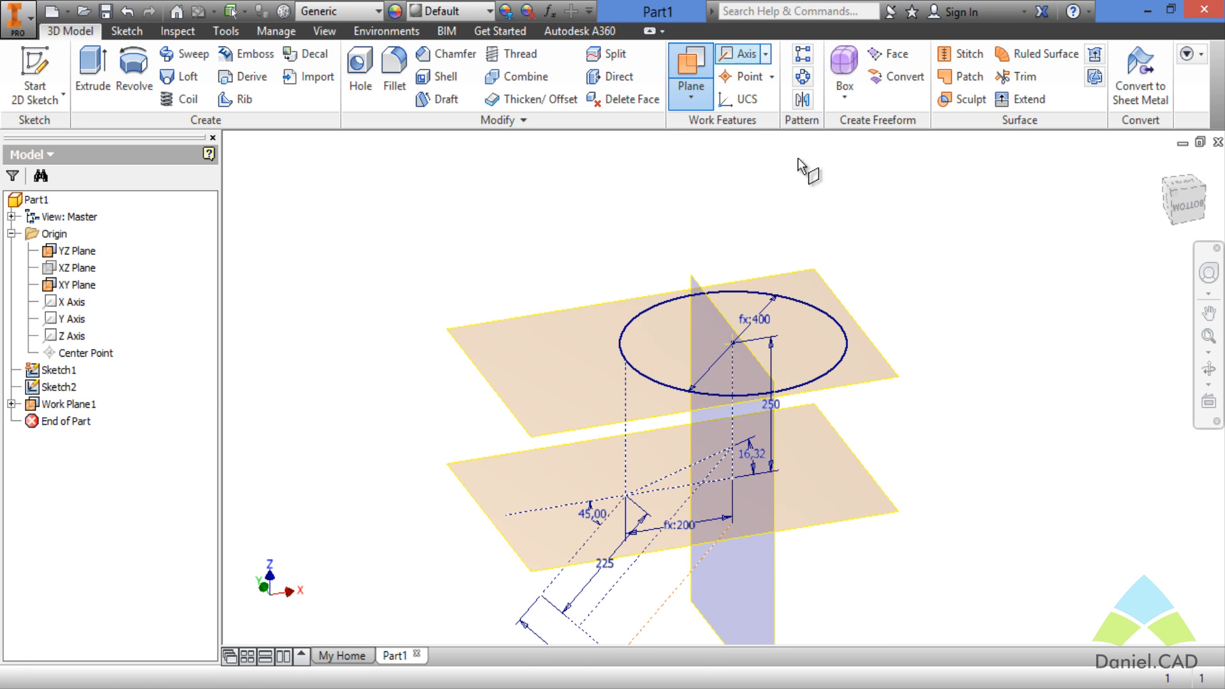
pyautogui.click(779, 560)
pyautogui.moveTo(778, 554); pyautogui.dragTo(693, 570)
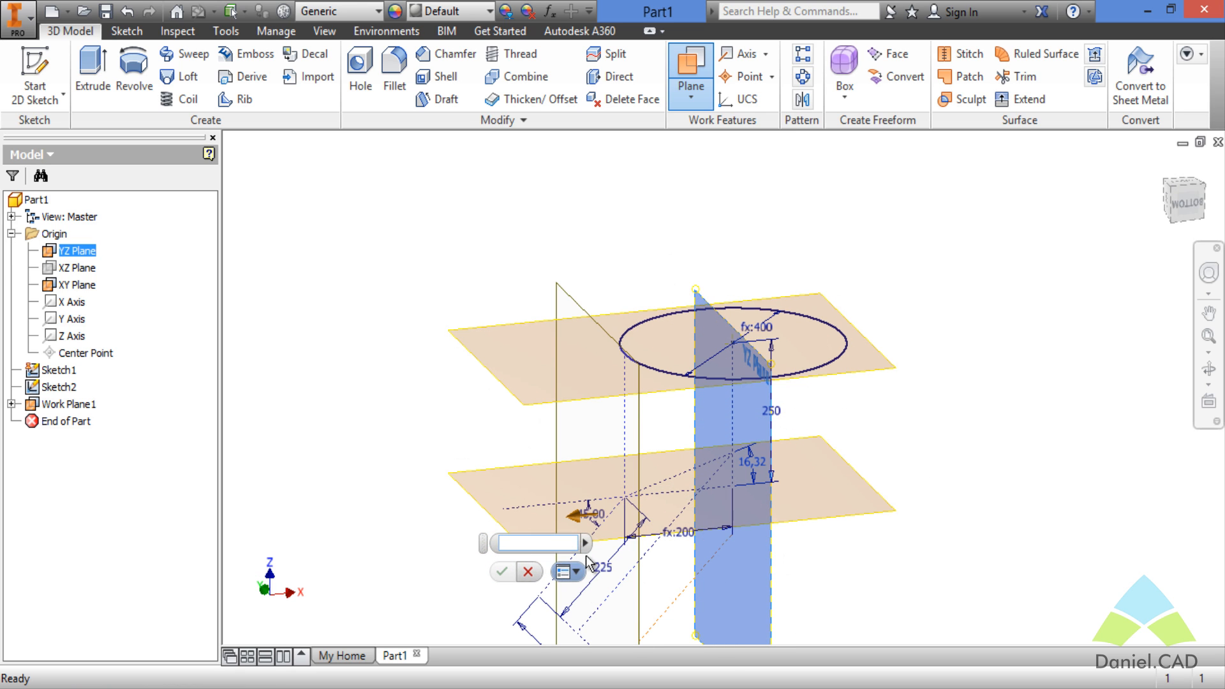
pyautogui.click(586, 540)
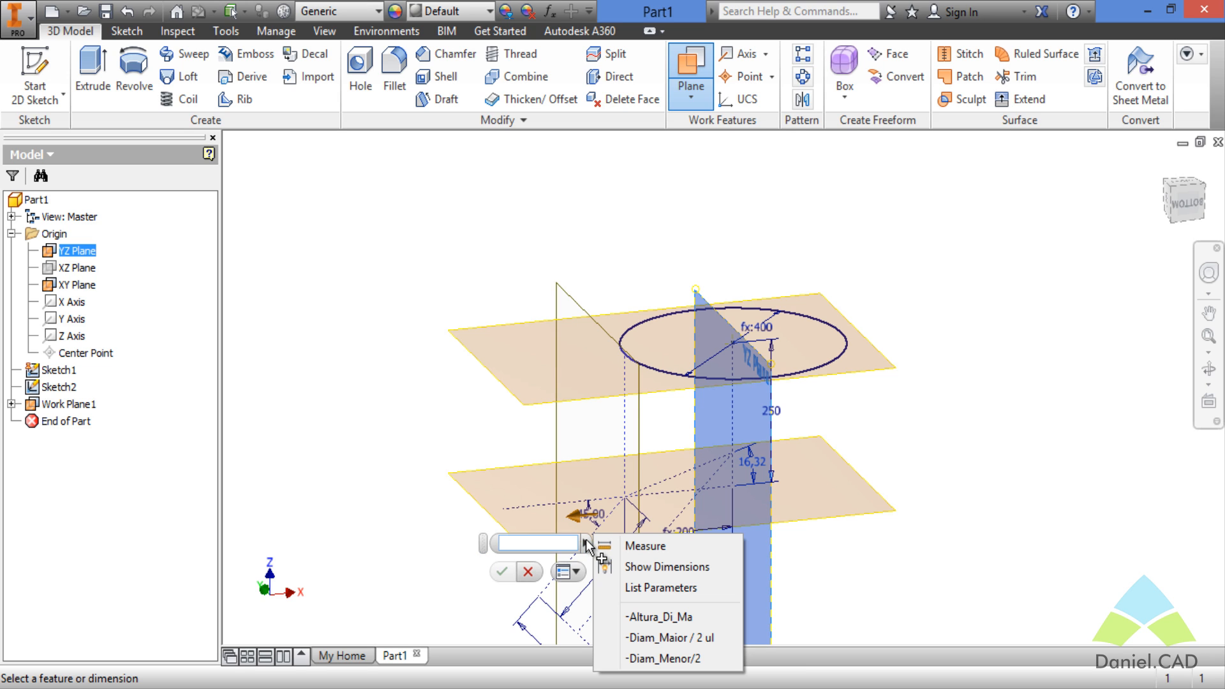
pyautogui.click(654, 589)
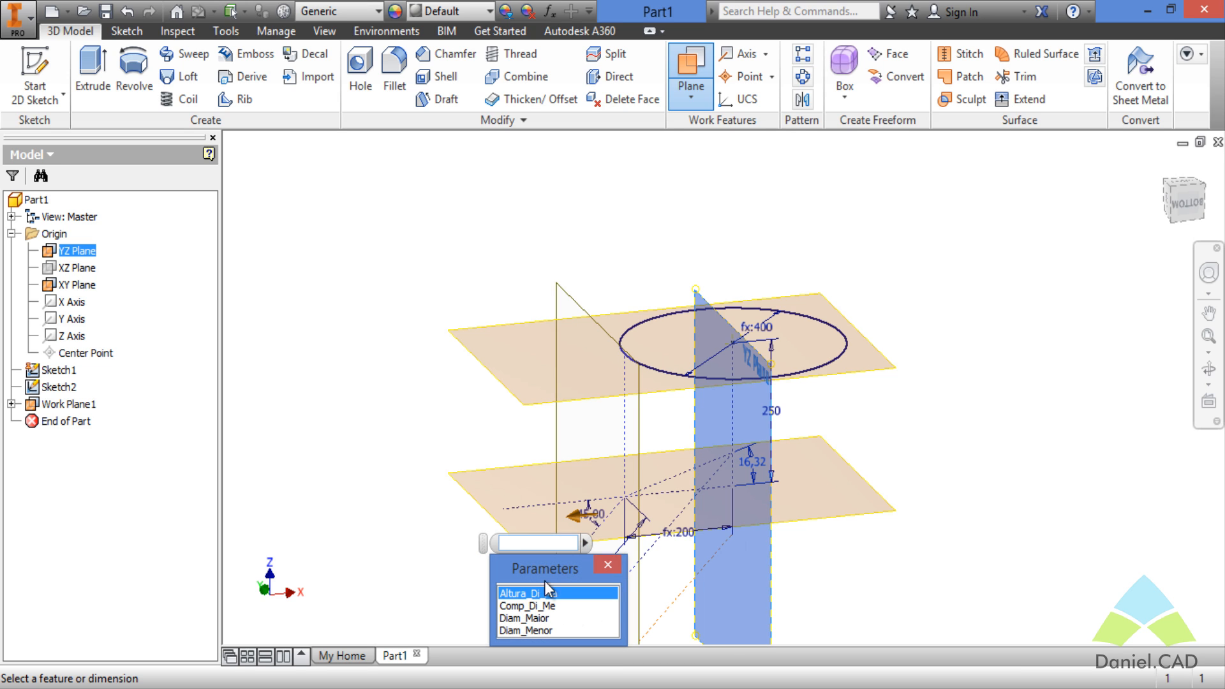
pyautogui.click(527, 619)
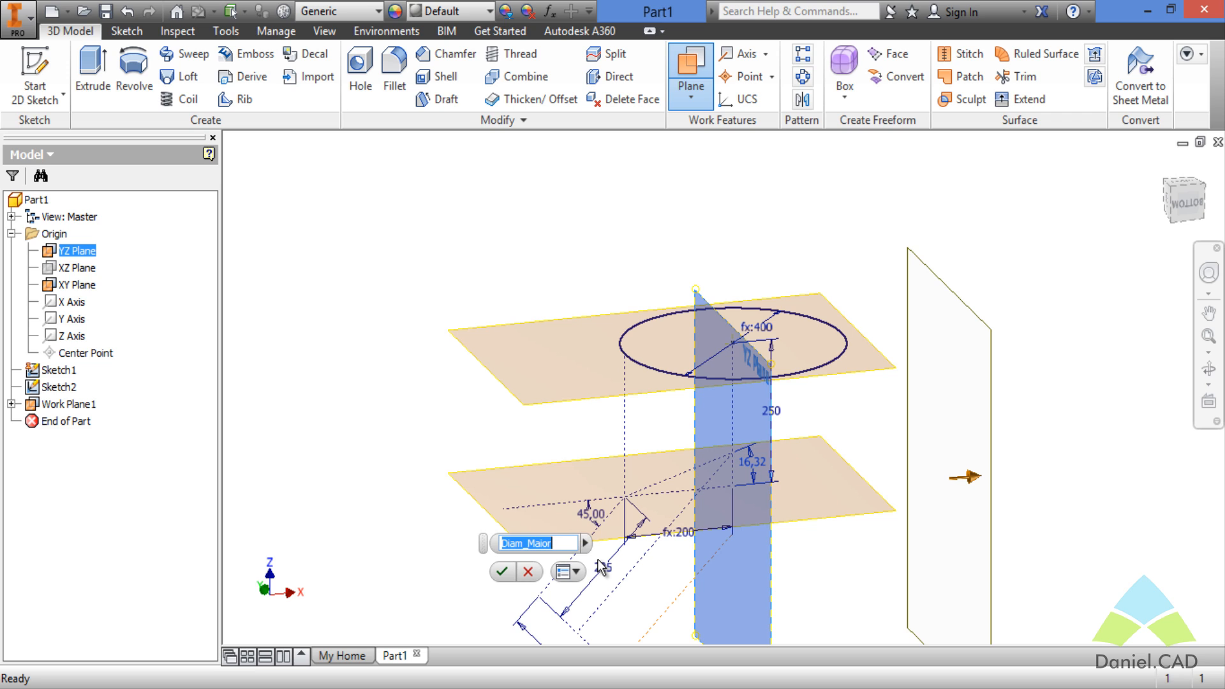
pyautogui.press('Home')
pyautogui.write('-')
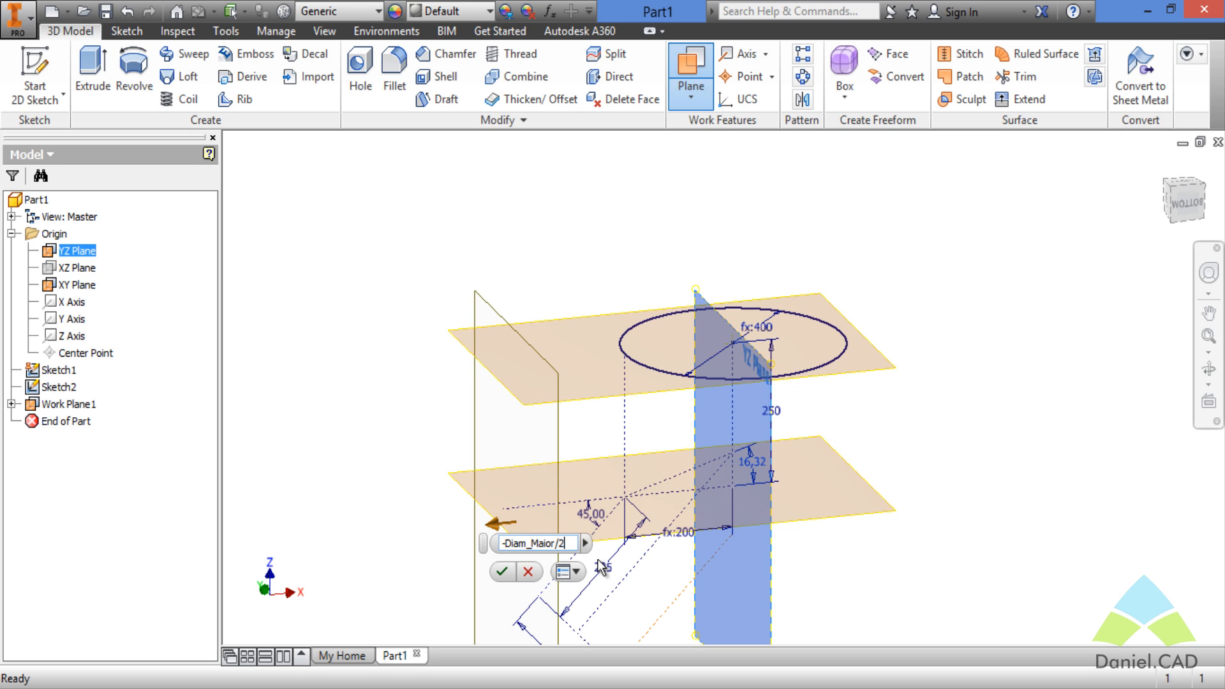
pyautogui.write('/2')
pyautogui.keyDown('shift'); pyautogui.moveTo(684, 519); pyautogui.dragTo(693, 495, button='middle'); pyautogui.keyUp('shift')
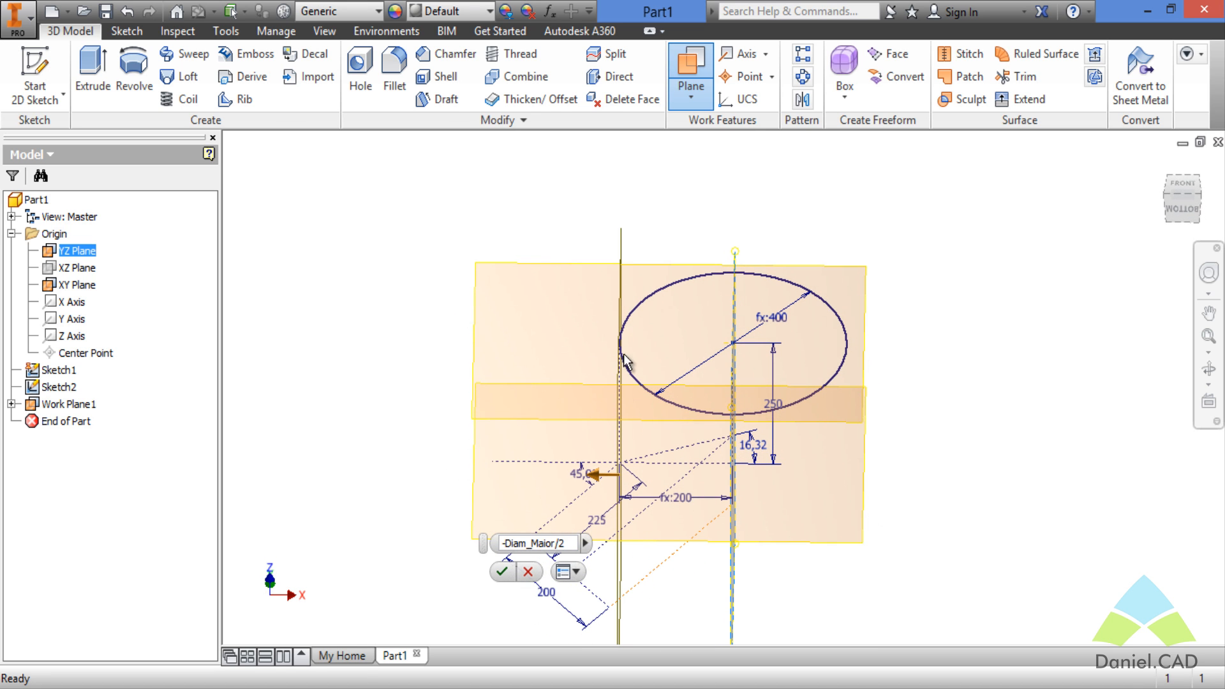
pyautogui.keyDown('shift'); pyautogui.moveTo(798, 480); pyautogui.dragTo(574, 561, button='middle'); pyautogui.keyUp('shift')
pyautogui.click(503, 571)
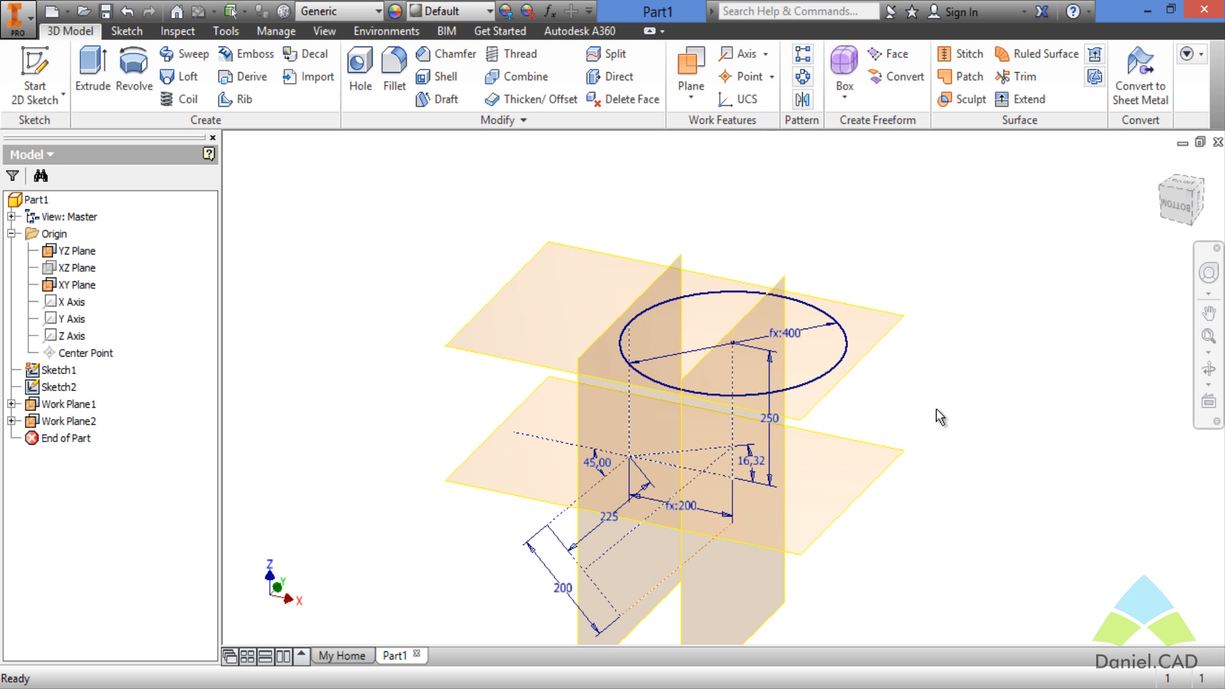
# Create a work axis at the intersection of the two offset work planes.
pyautogui.click(765, 54)
pyautogui.click(654, 94)
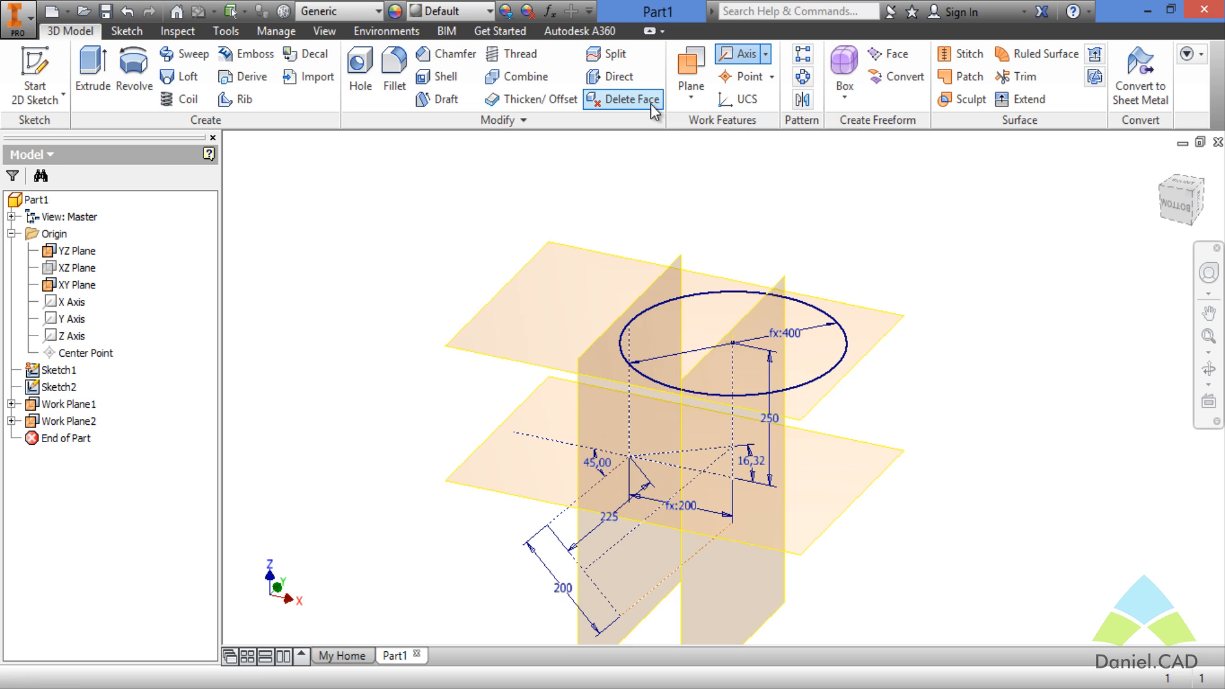
pyautogui.click(580, 435)
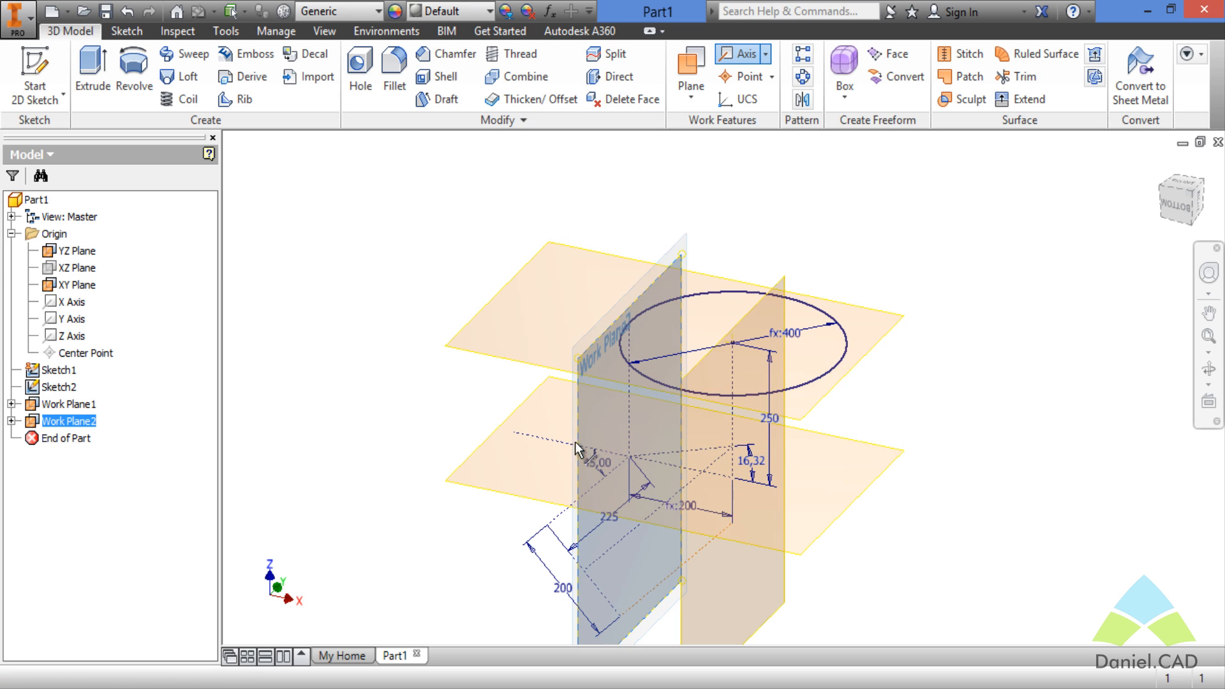
pyautogui.click(515, 498)
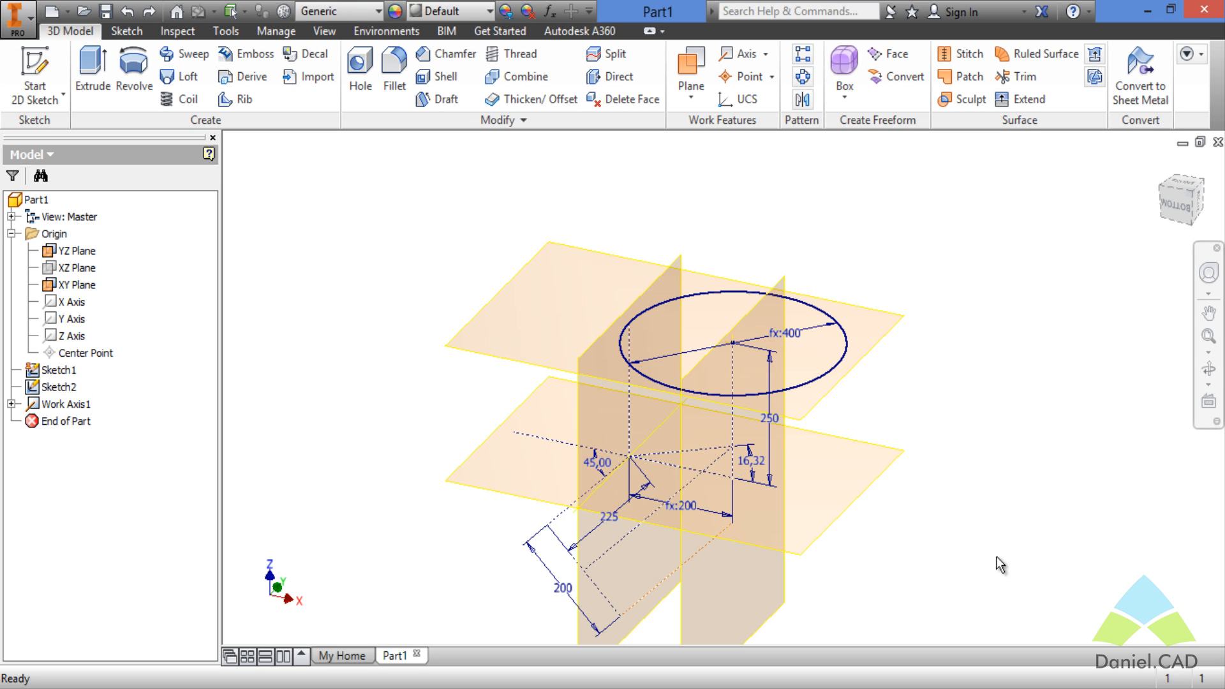
# Hide the origin YZ plane and the vertical work plane offset from it.
pyautogui.keyDown('shift'); pyautogui.moveTo(899, 525); pyautogui.dragTo(856, 485, button='middle'); pyautogui.keyUp('shift')
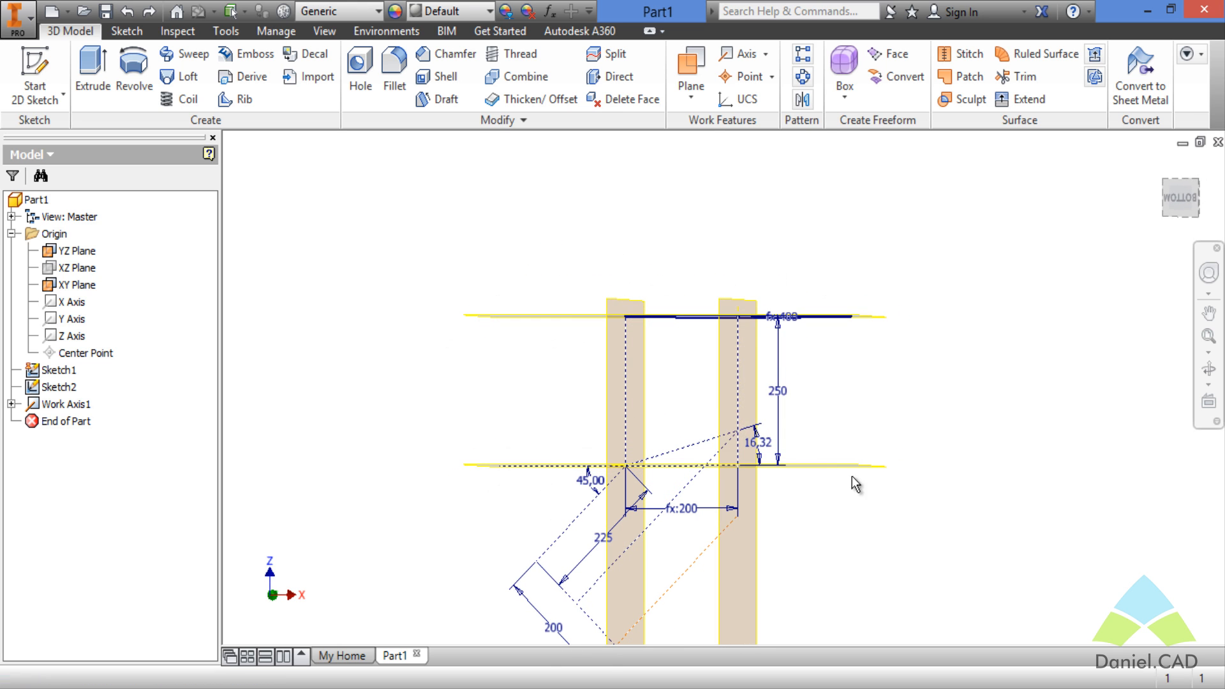
pyautogui.click(740, 408)
pyautogui.keyDown('shift'); pyautogui.moveTo(876, 408); pyautogui.dragTo(867, 450, button='middle'); pyautogui.keyUp('shift')
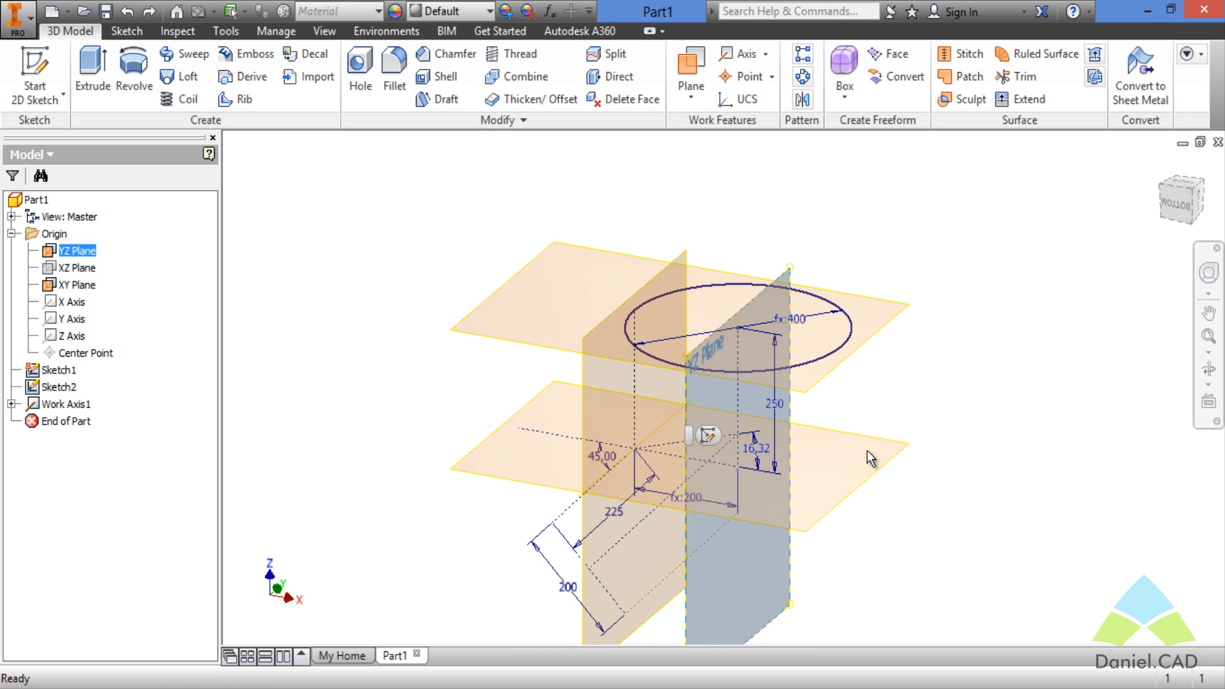
pyautogui.keyDown('ctrl'); pyautogui.click(583, 370); pyautogui.keyUp('ctrl')
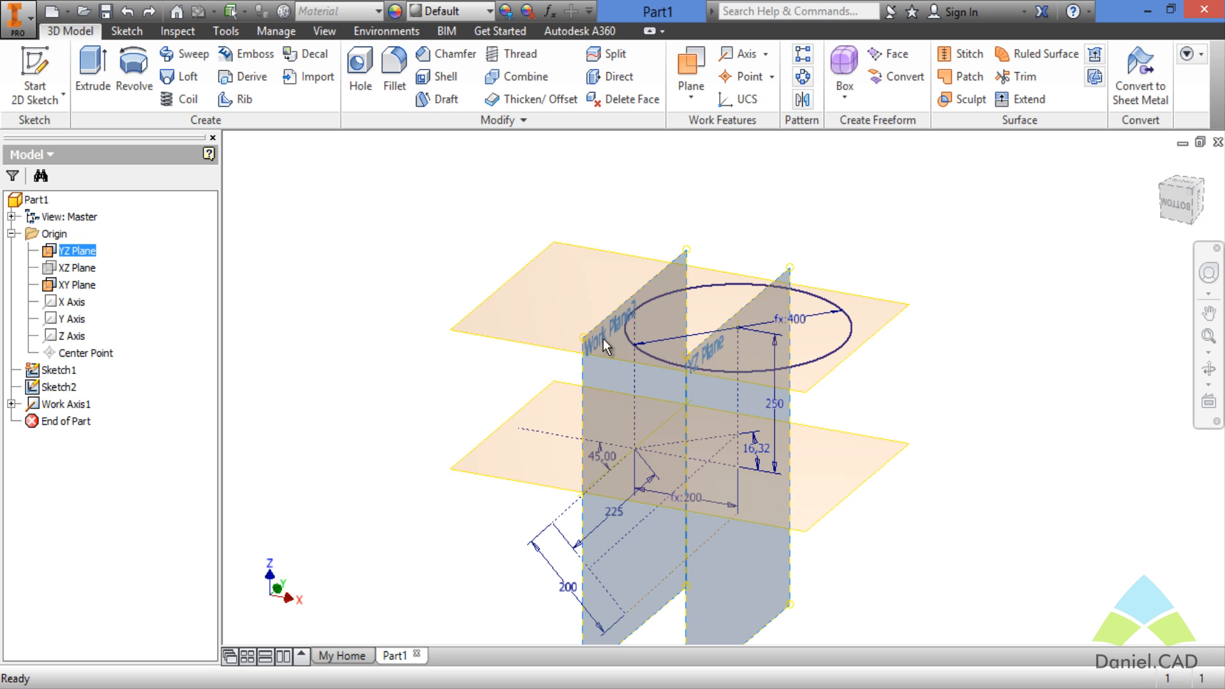
pyautogui.keyDown('shift'); pyautogui.moveTo(881, 437); pyautogui.dragTo(785, 438, button='middle'); pyautogui.keyUp('shift')
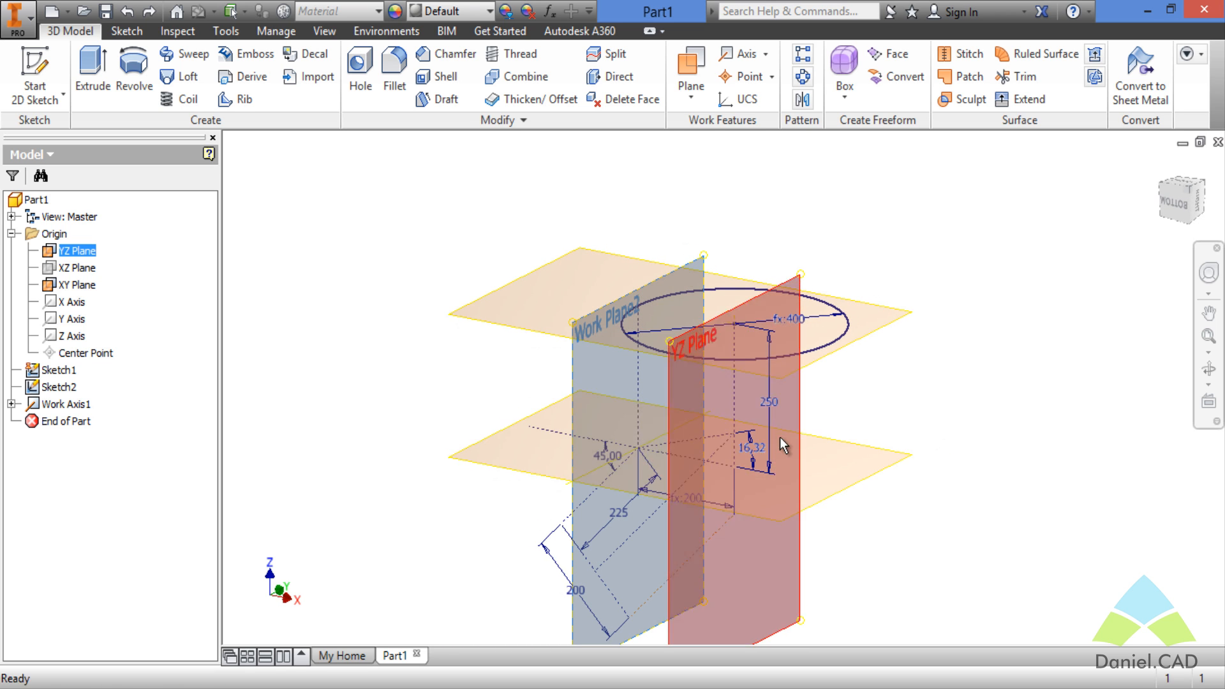
pyautogui.rightClick(794, 401)
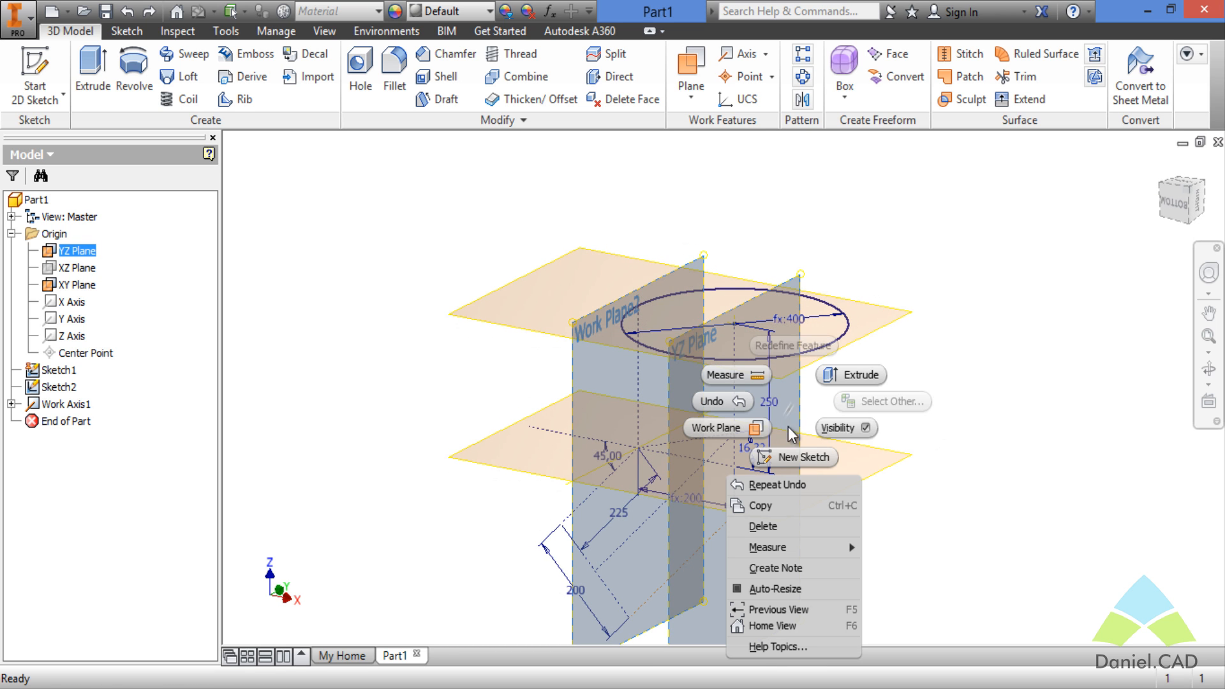
pyautogui.click(855, 427)
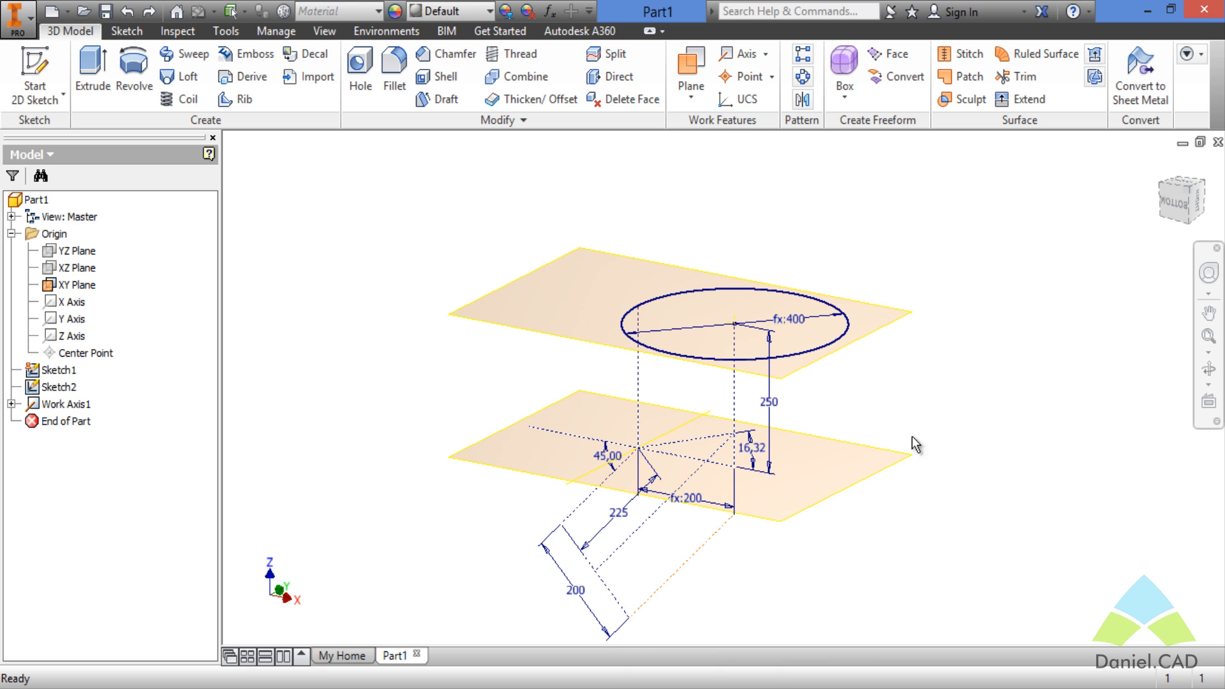
pyautogui.keyDown('shift'); pyautogui.moveTo(916, 437); pyautogui.dragTo(962, 469, button='middle'); pyautogui.keyUp('shift')
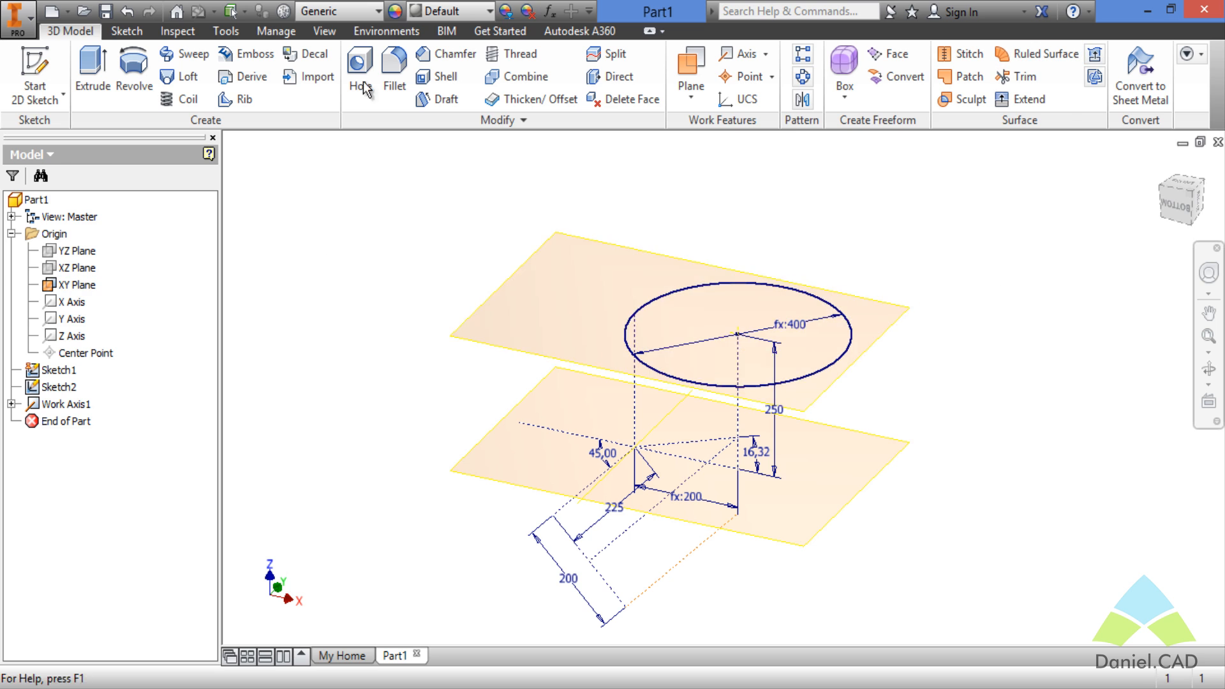
# Create a work plane through the work axis, angled from the lower horizontal work plane by the parameter d6.
pyautogui.click(691, 97)
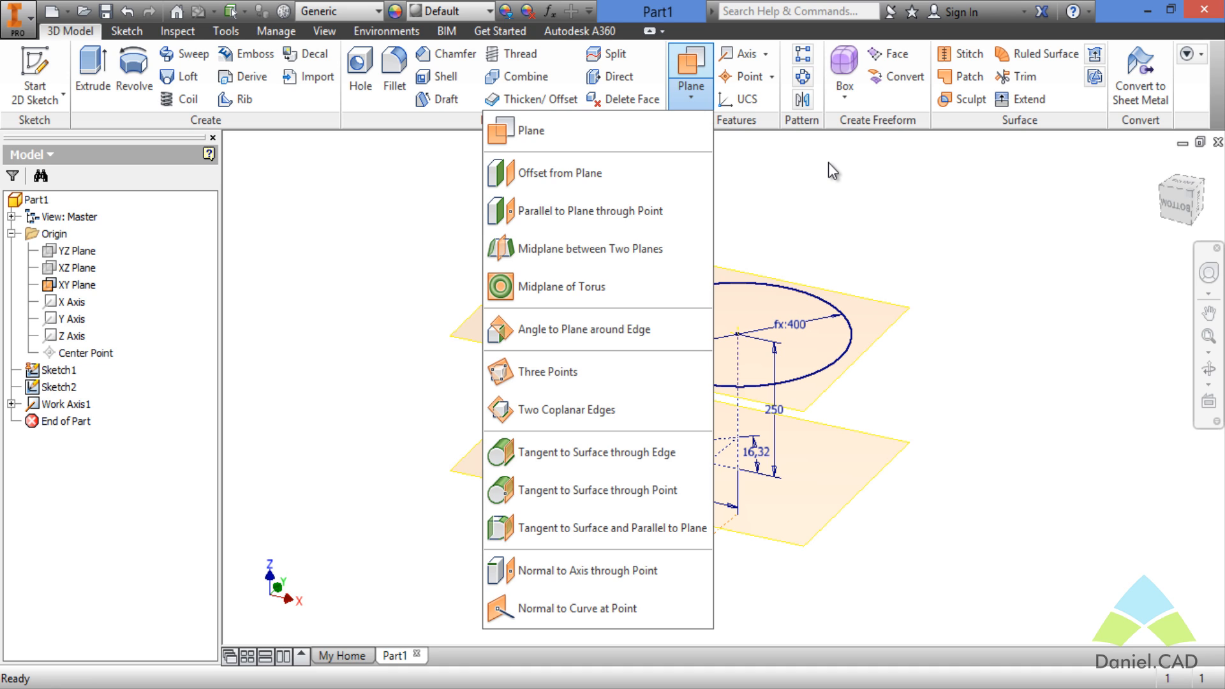
pyautogui.click(583, 342)
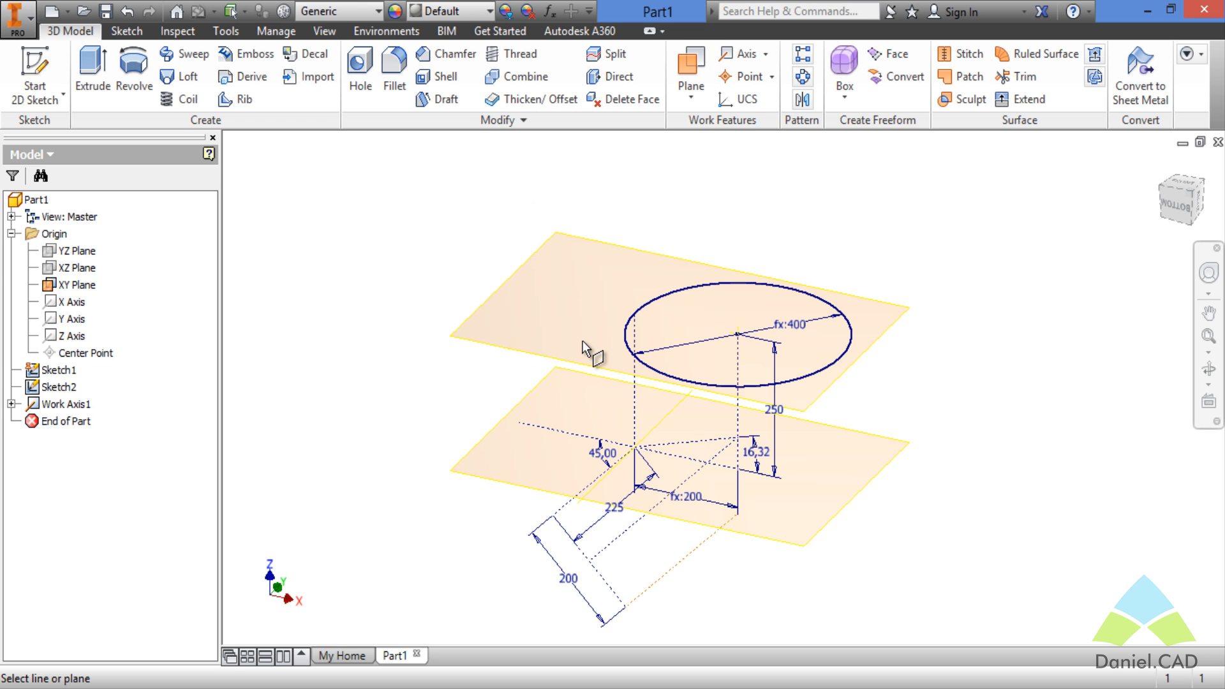
pyautogui.click(524, 488)
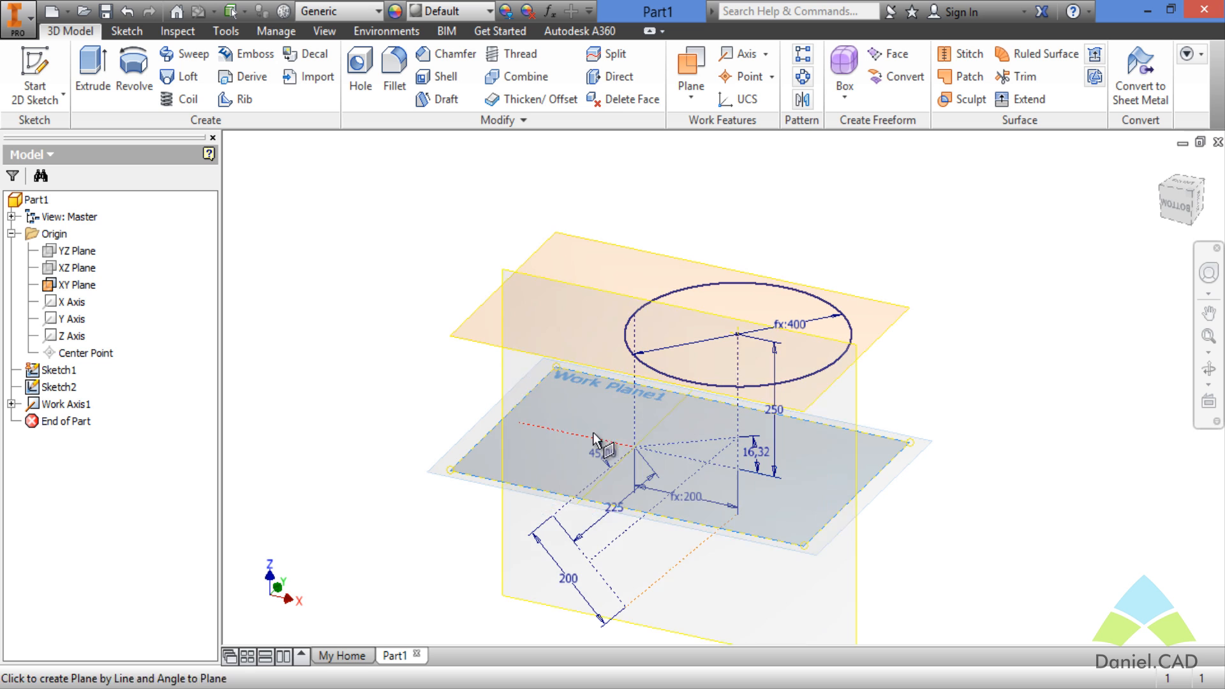
pyautogui.click(653, 437)
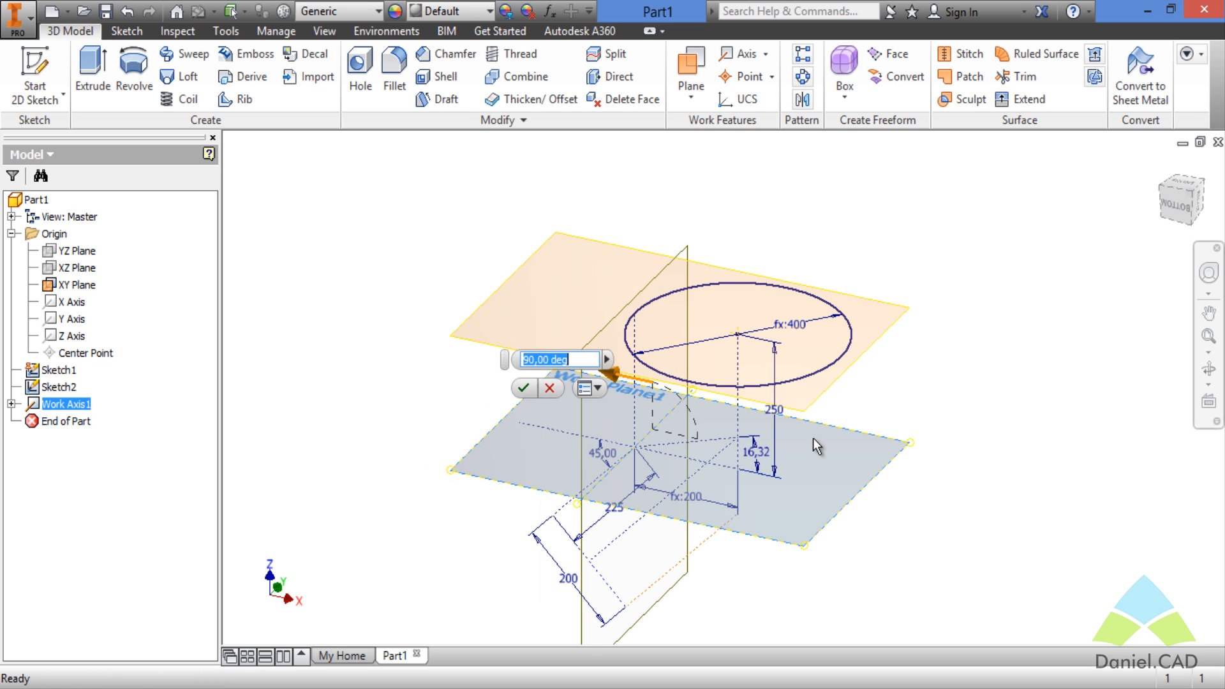
pyautogui.moveTo(967, 496)
pyautogui.keyDown('shift'); pyautogui.mouseDown(button='middle')
pyautogui.moveTo(962, 481)
pyautogui.moveTo(982, 484)
pyautogui.moveTo(971, 492)
pyautogui.mouseUp(button='middle'); pyautogui.keyUp('shift')
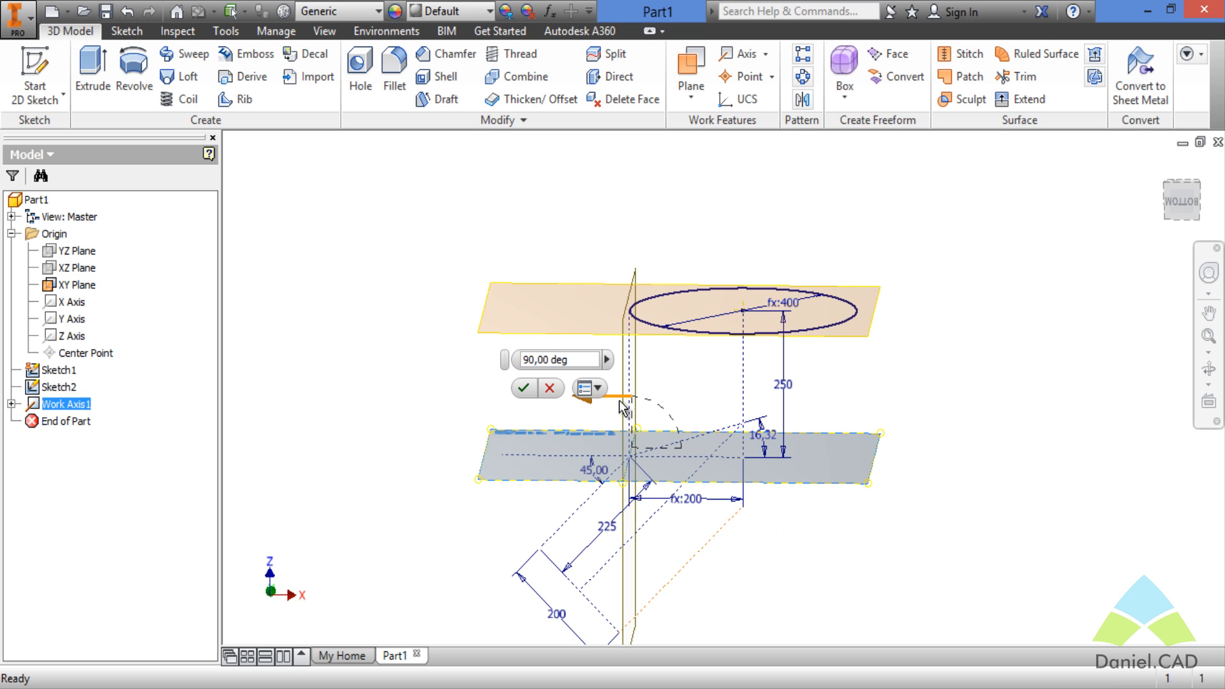
pyautogui.click(599, 361)
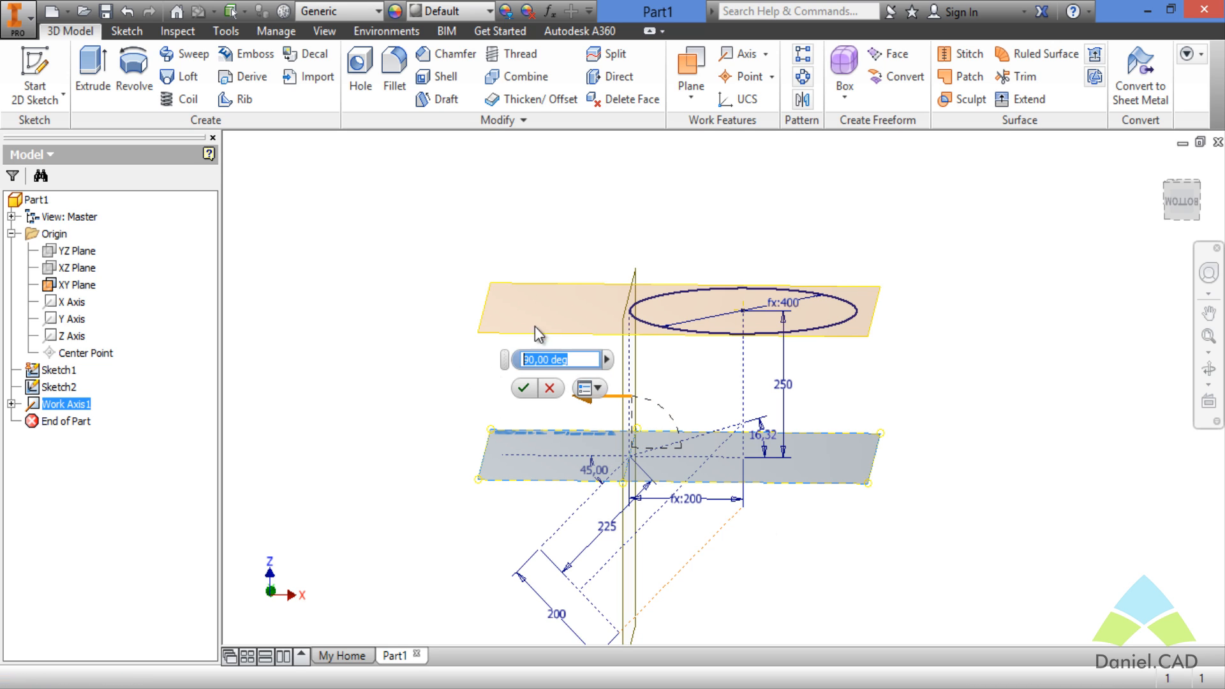
pyautogui.write('d6')
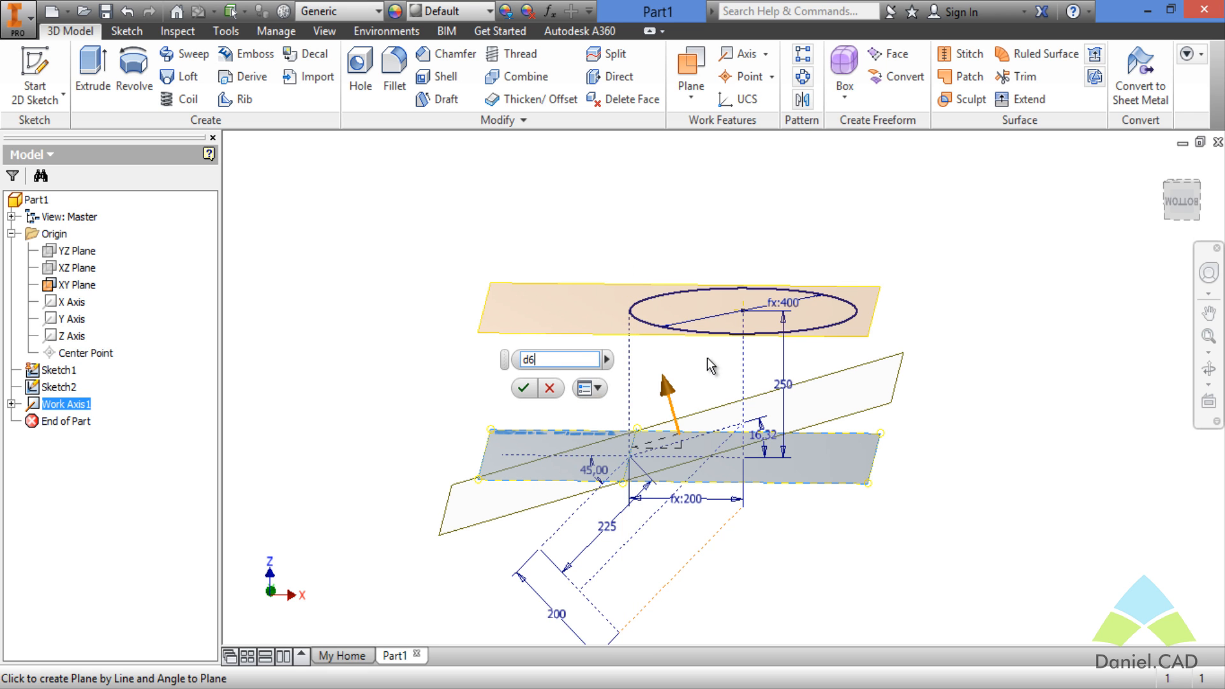
pyautogui.moveTo(855, 560)
pyautogui.keyDown('shift'); pyautogui.mouseDown(button='middle')
pyautogui.moveTo(843, 544)
pyautogui.moveTo(862, 548)
pyautogui.mouseUp(button='middle'); pyautogui.keyUp('shift')
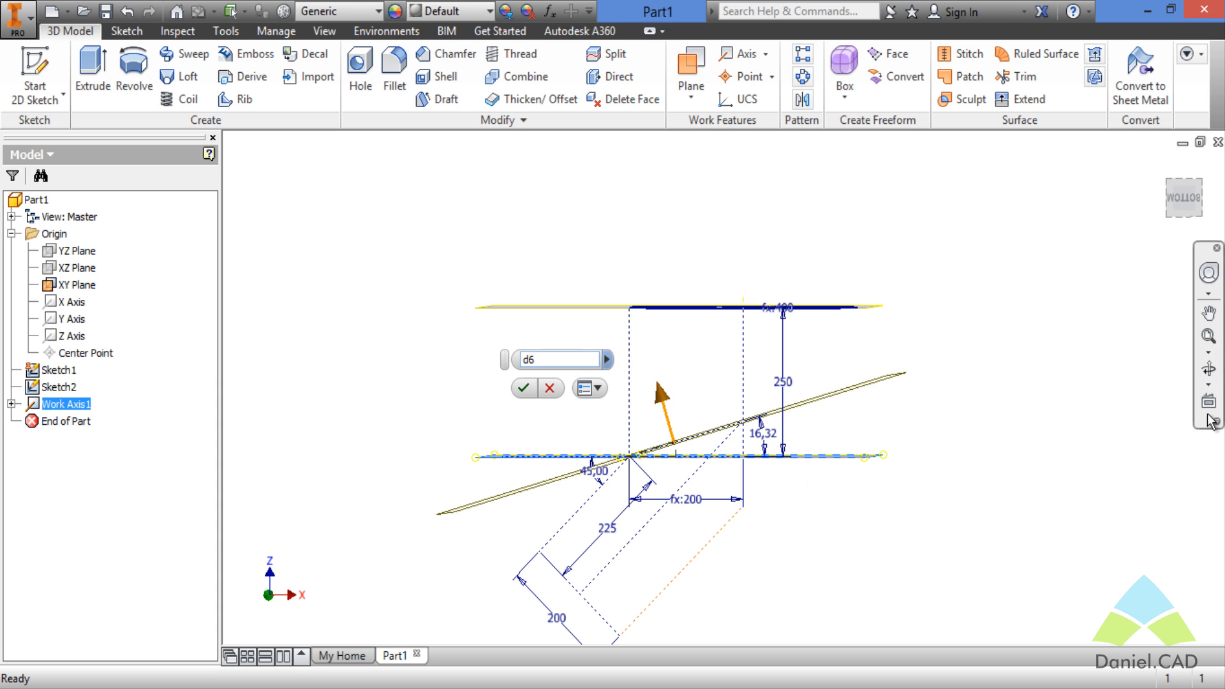
pyautogui.click(523, 388)
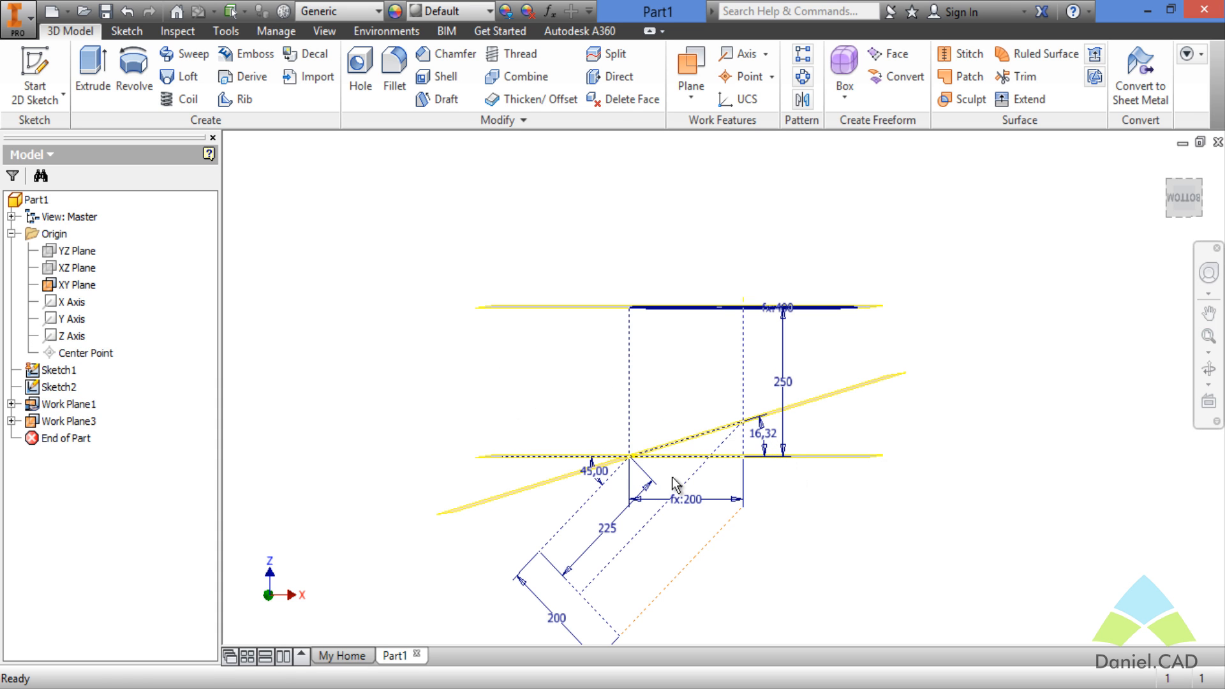
# Create a second angled work plane around the work axis at -45 degrees to the lower horizontal work plane.
pyautogui.keyDown('shift'); pyautogui.moveTo(670, 487); pyautogui.dragTo(891, 470, button='middle'); pyautogui.keyUp('shift')
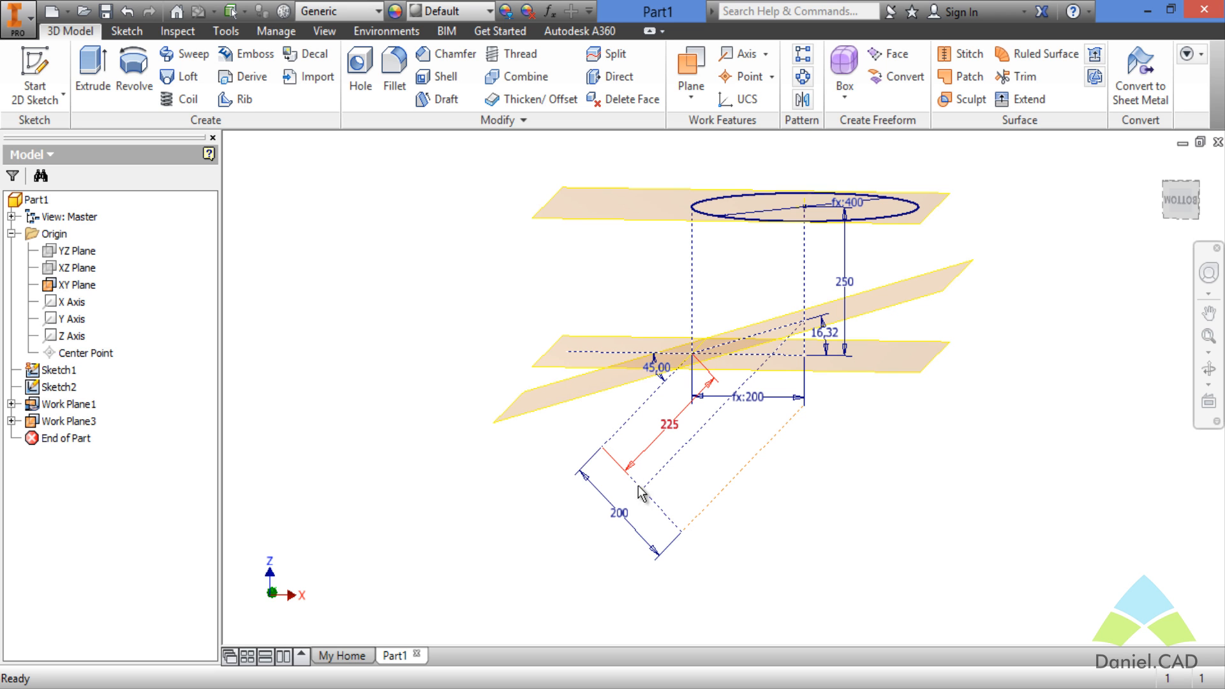
pyautogui.keyDown('shift'); pyautogui.moveTo(841, 493); pyautogui.dragTo(792, 541, button='middle'); pyautogui.keyUp('shift')
pyautogui.keyDown('shift'); pyautogui.moveTo(947, 474); pyautogui.dragTo(924, 475, button='middle'); pyautogui.keyUp('shift')
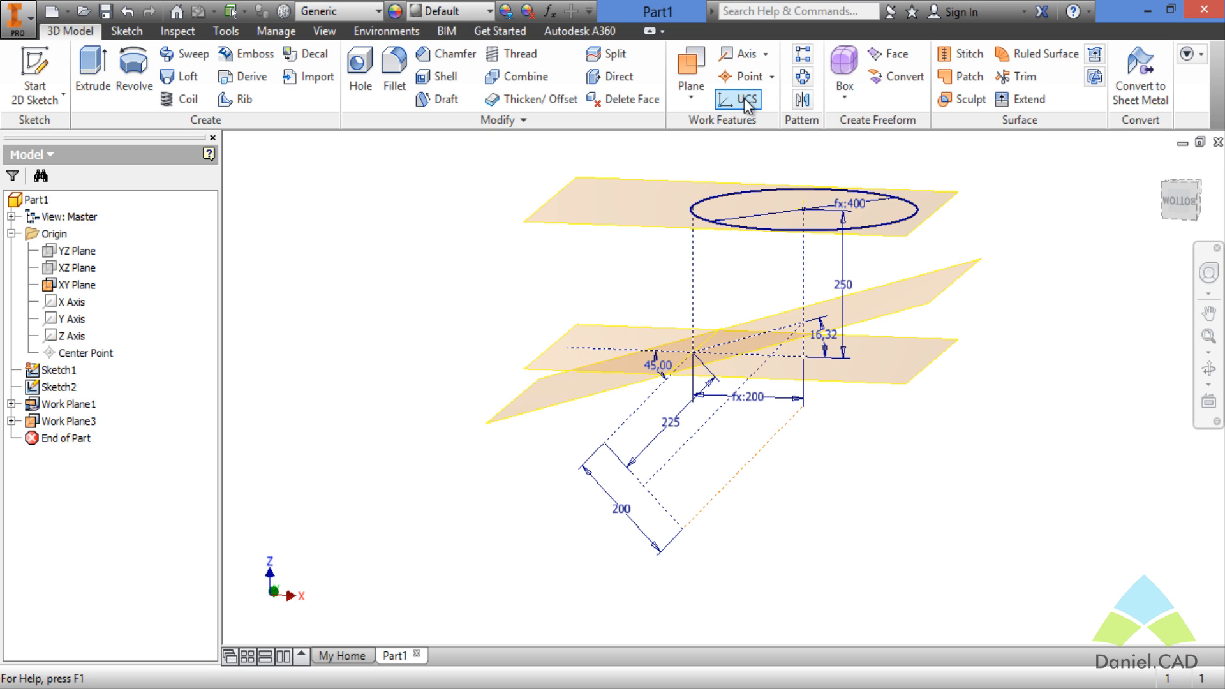
pyautogui.click(704, 101)
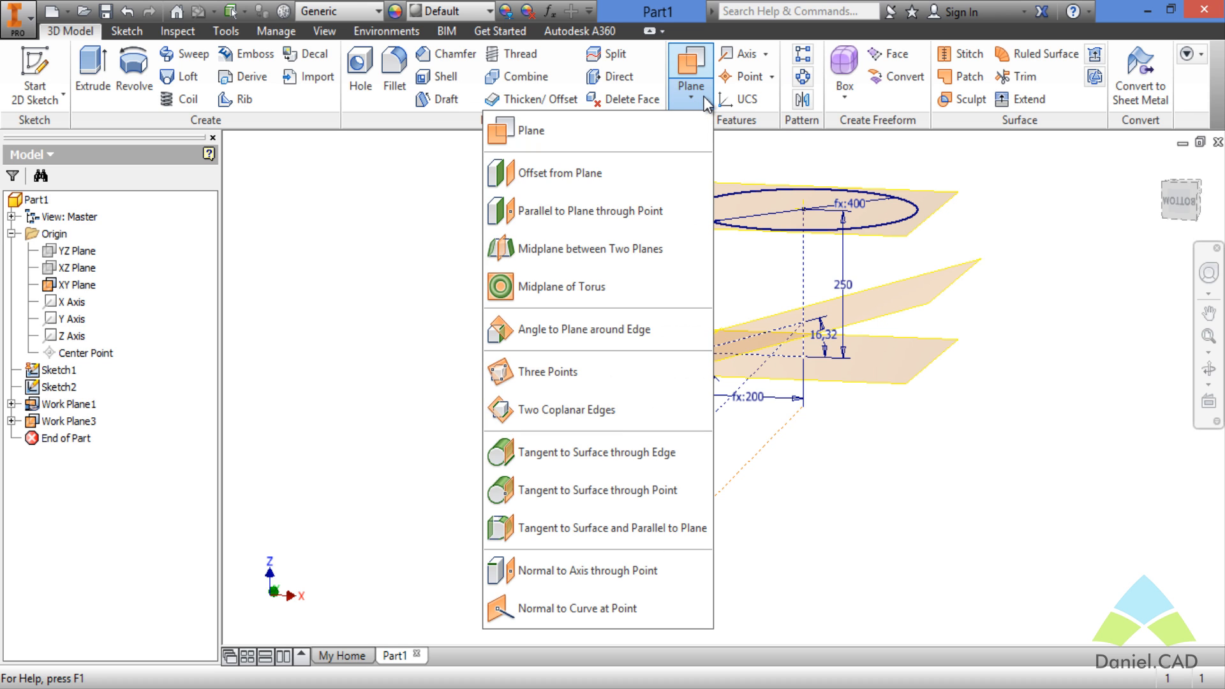
pyautogui.click(633, 329)
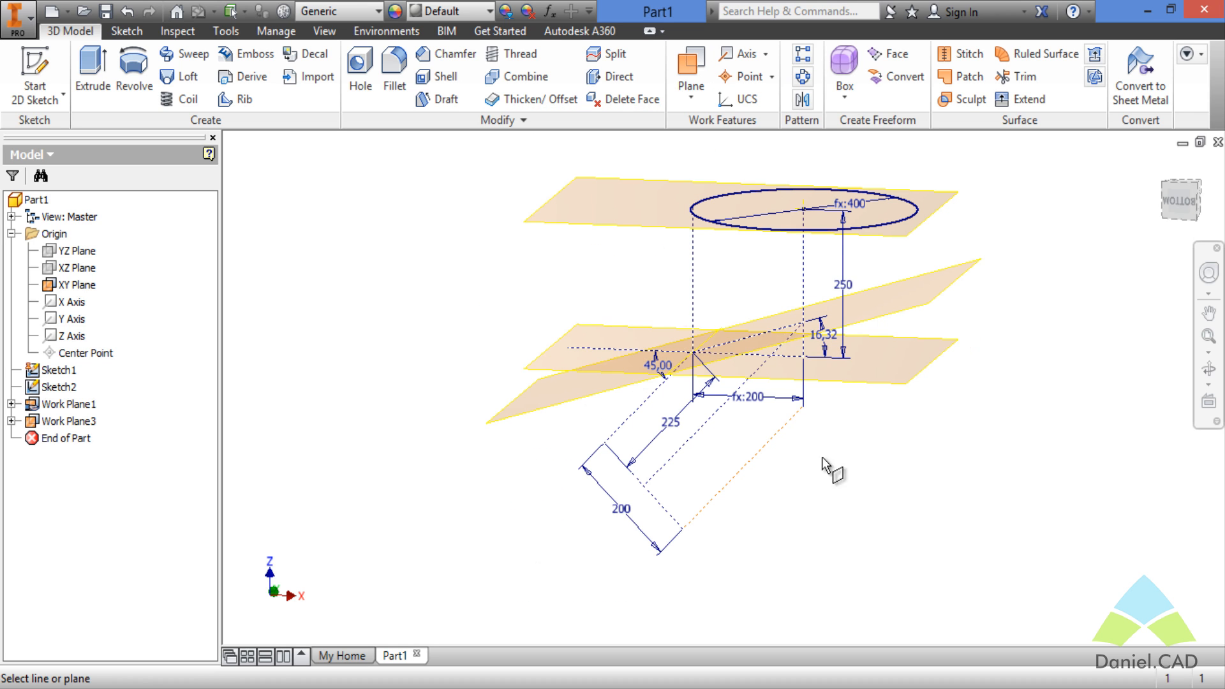
pyautogui.click(873, 396)
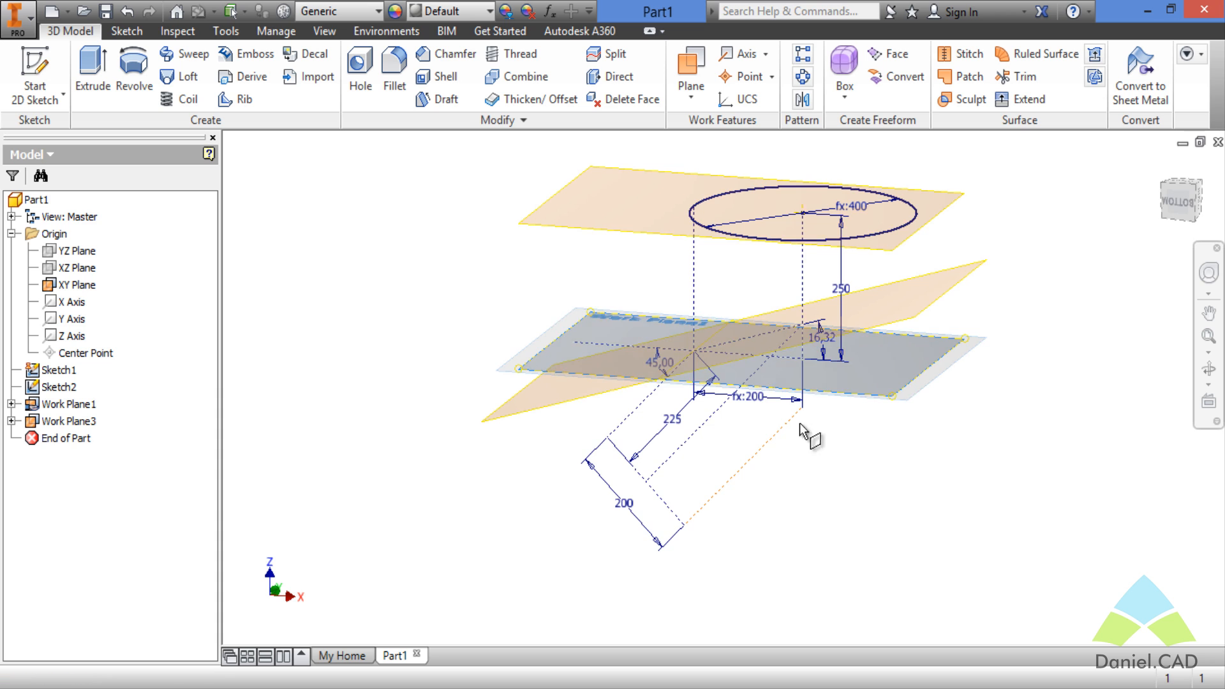
pyautogui.click(708, 337)
pyautogui.keyDown('shift'); pyautogui.moveTo(853, 467); pyautogui.dragTo(886, 439, button='middle'); pyautogui.keyUp('shift')
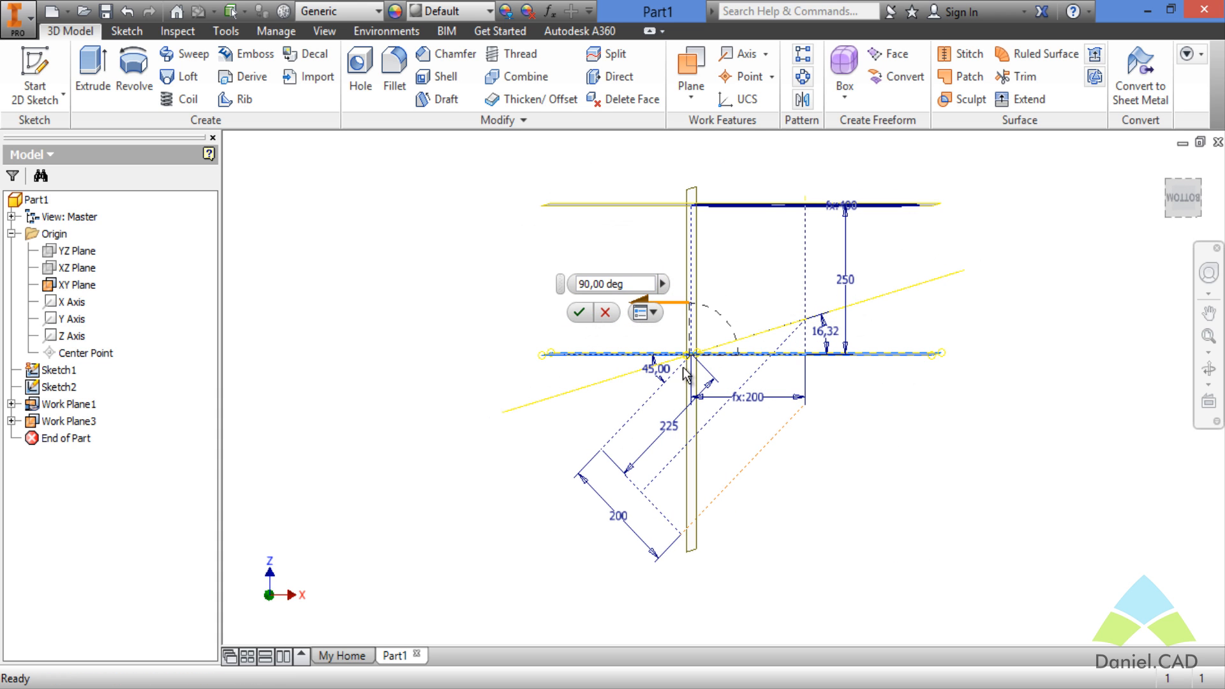
pyautogui.moveTo(633, 282); pyautogui.dragTo(546, 279)
pyautogui.write('45')
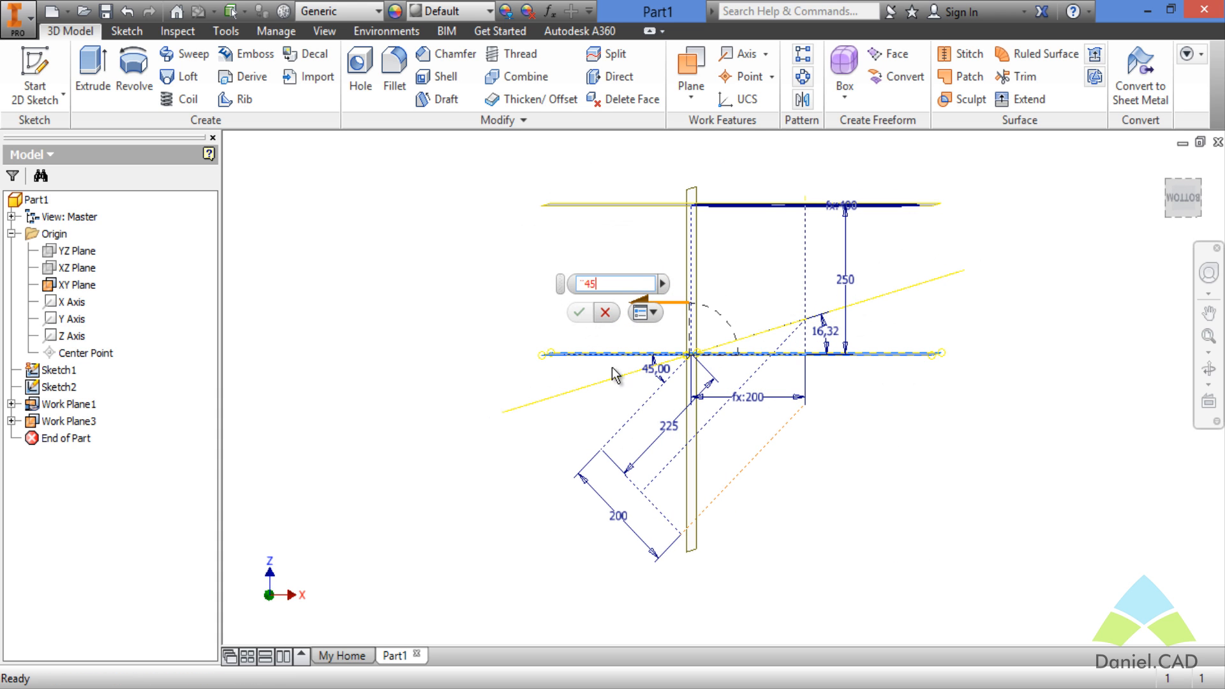
pyautogui.keyDown('shift'); pyautogui.moveTo(906, 456); pyautogui.dragTo(894, 443, button='middle'); pyautogui.keyUp('shift')
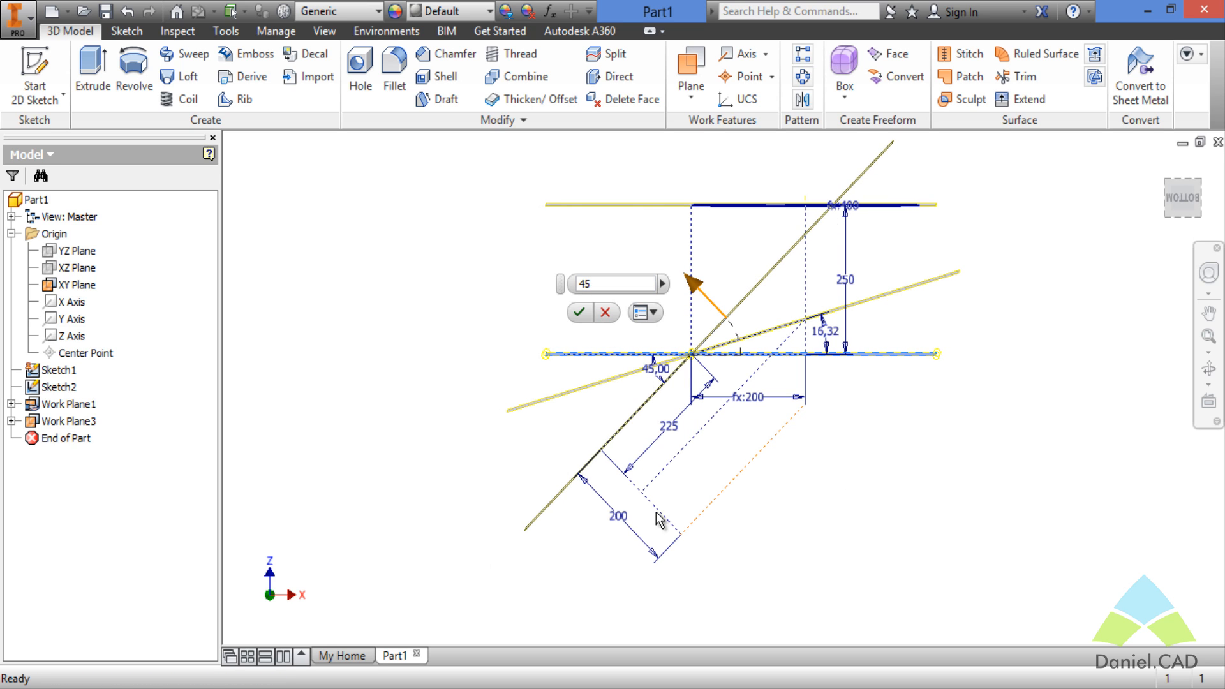
pyautogui.click(581, 285)
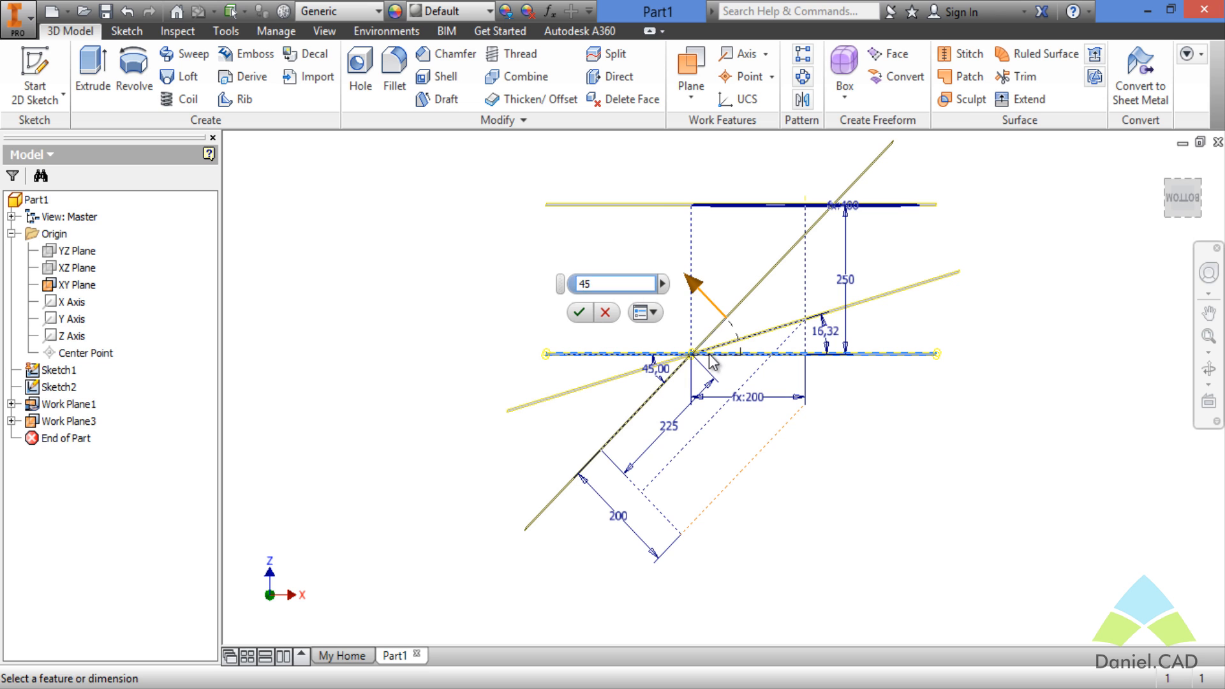
pyautogui.write('-')
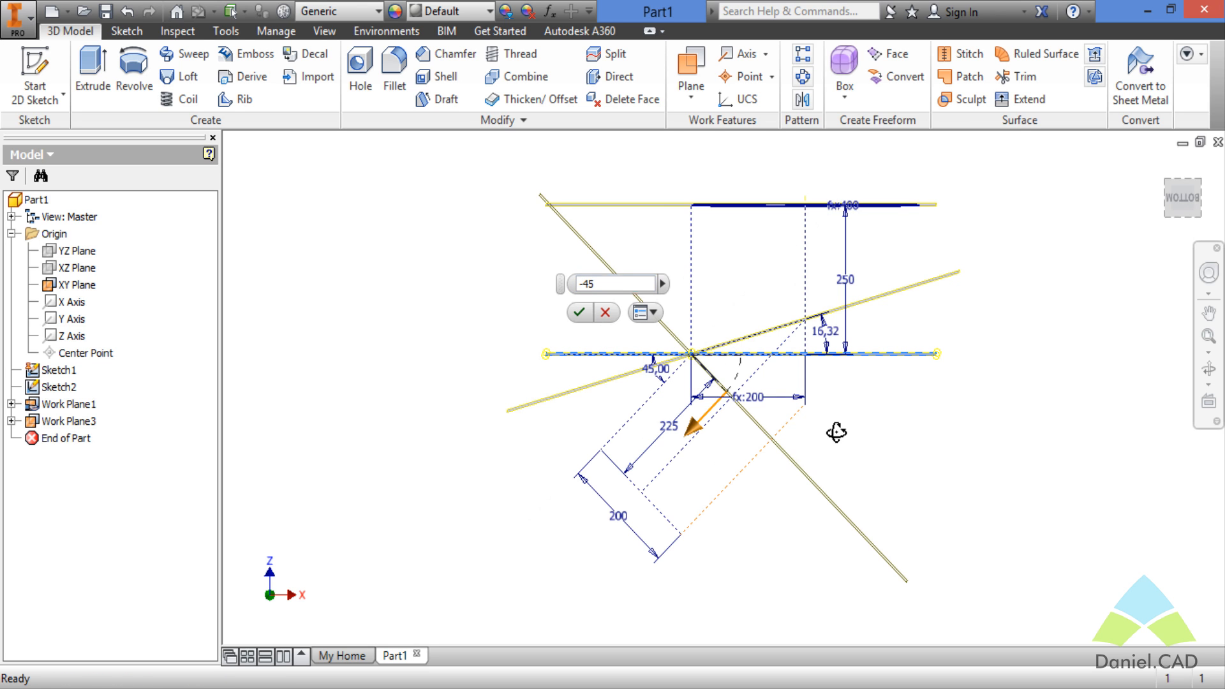
pyautogui.moveTo(834, 430)
pyautogui.keyDown('shift'); pyautogui.mouseDown(button='middle')
pyautogui.moveTo(825, 437)
pyautogui.moveTo(839, 445)
pyautogui.mouseUp(button='middle'); pyautogui.keyUp('shift')
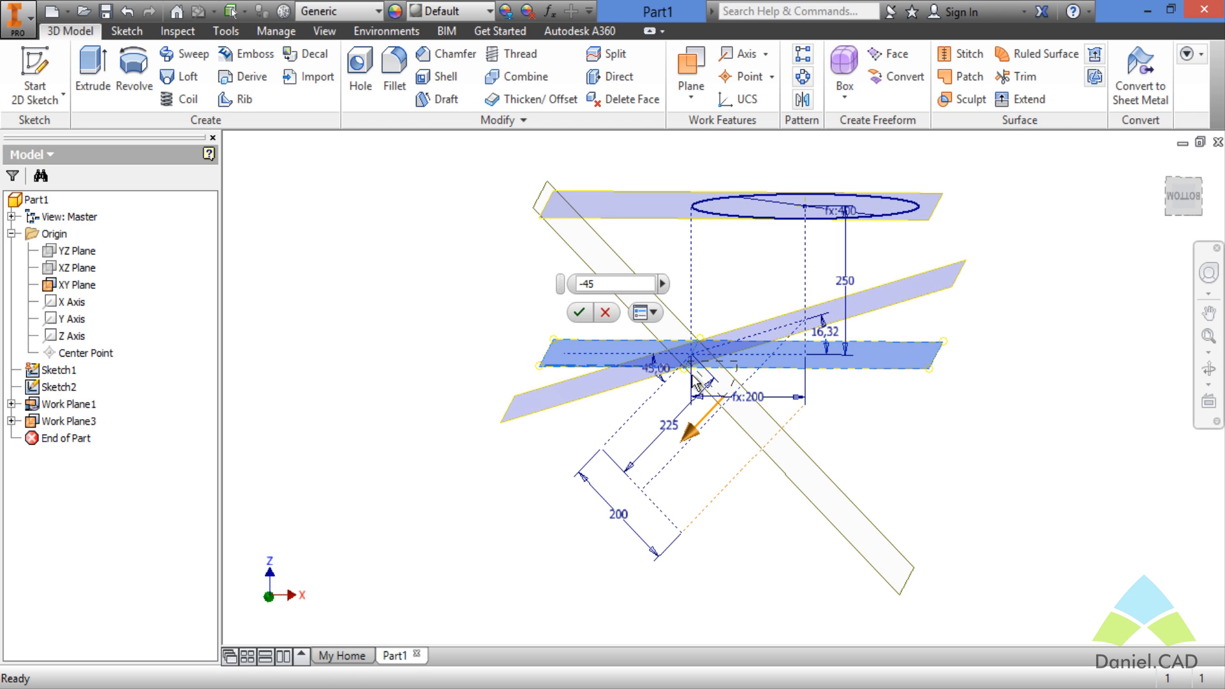
pyautogui.keyDown('shift'); pyautogui.moveTo(849, 386); pyautogui.dragTo(846, 388, button='middle'); pyautogui.keyUp('shift')
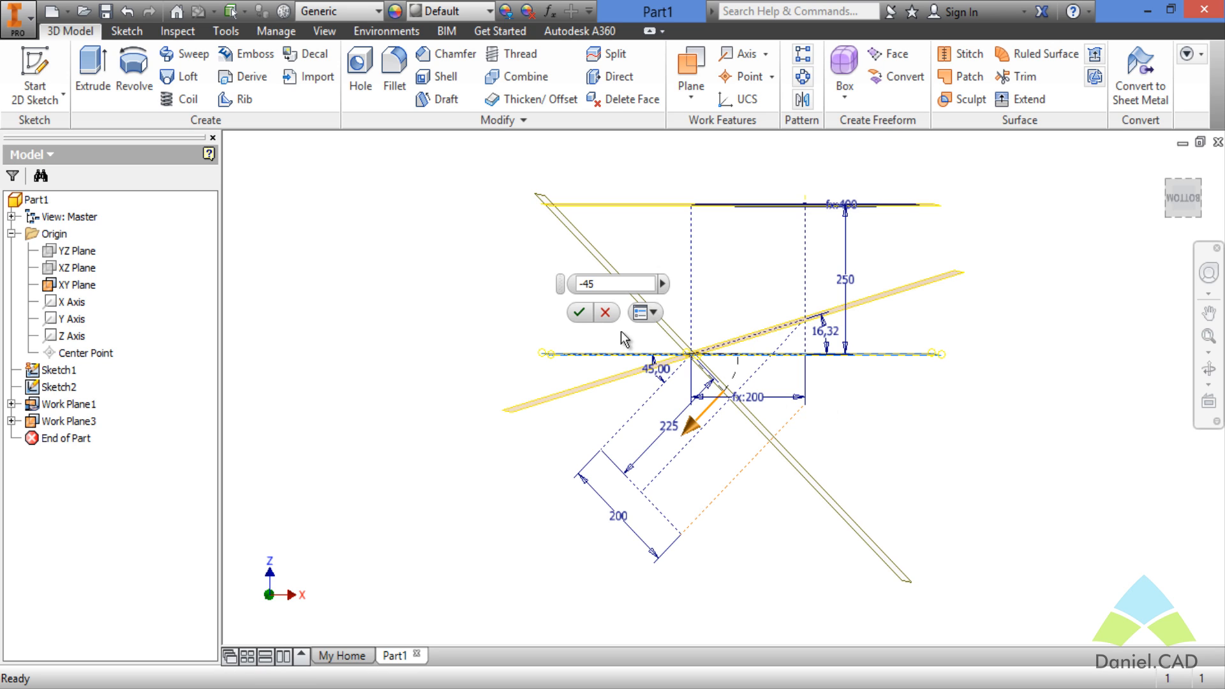
pyautogui.click(579, 312)
pyautogui.keyDown('shift'); pyautogui.moveTo(883, 437); pyautogui.dragTo(869, 460, button='middle'); pyautogui.keyUp('shift')
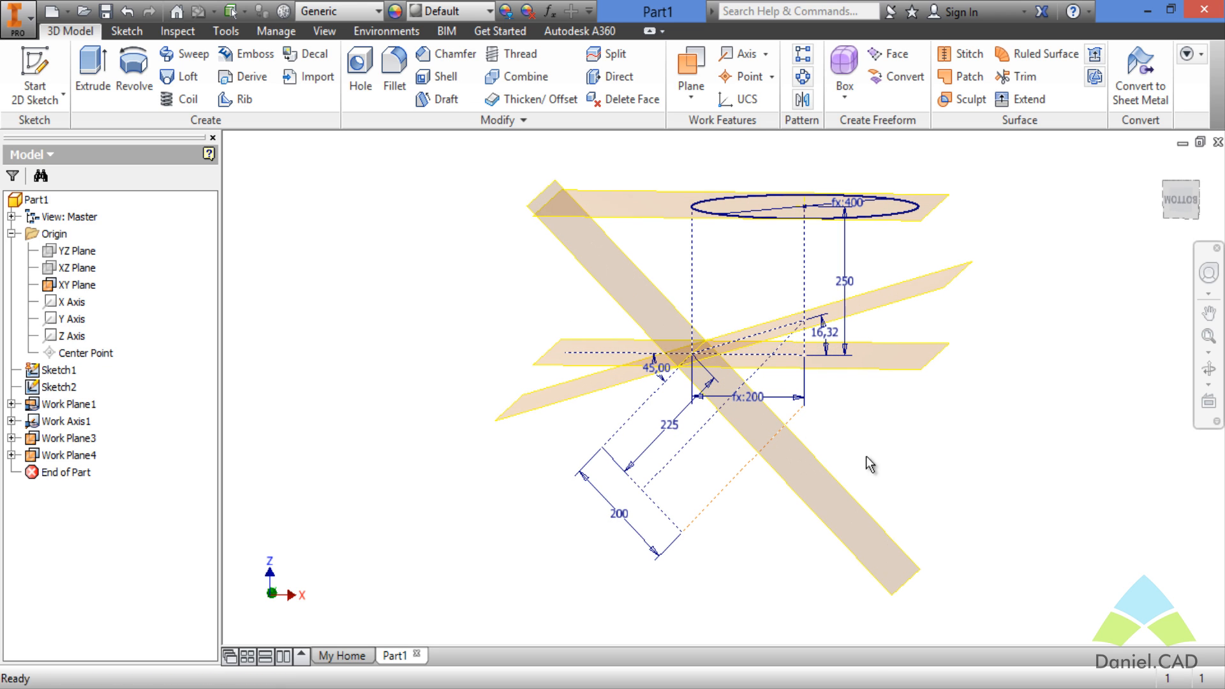
# Create a work plane offset from the -45 degree work plane by the parameter expression -Comp_Di_Me.
pyautogui.click(696, 68)
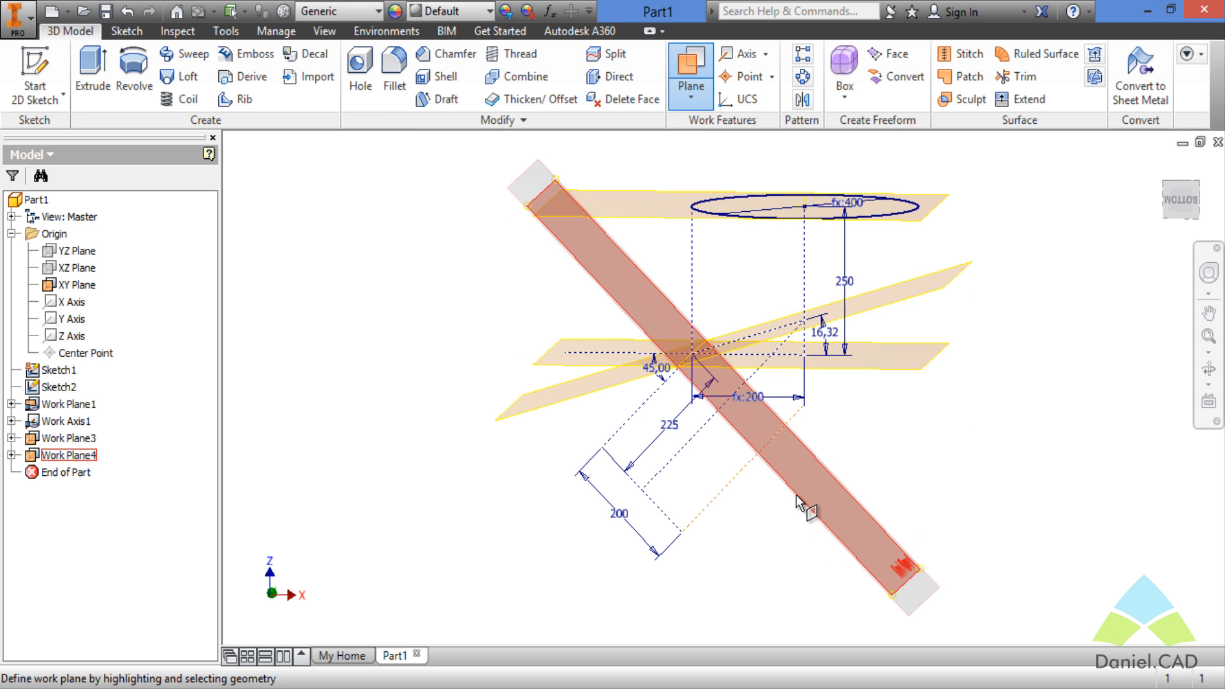
pyautogui.keyDown('shift'); pyautogui.moveTo(882, 483); pyautogui.dragTo(859, 528, button='middle'); pyautogui.keyUp('shift')
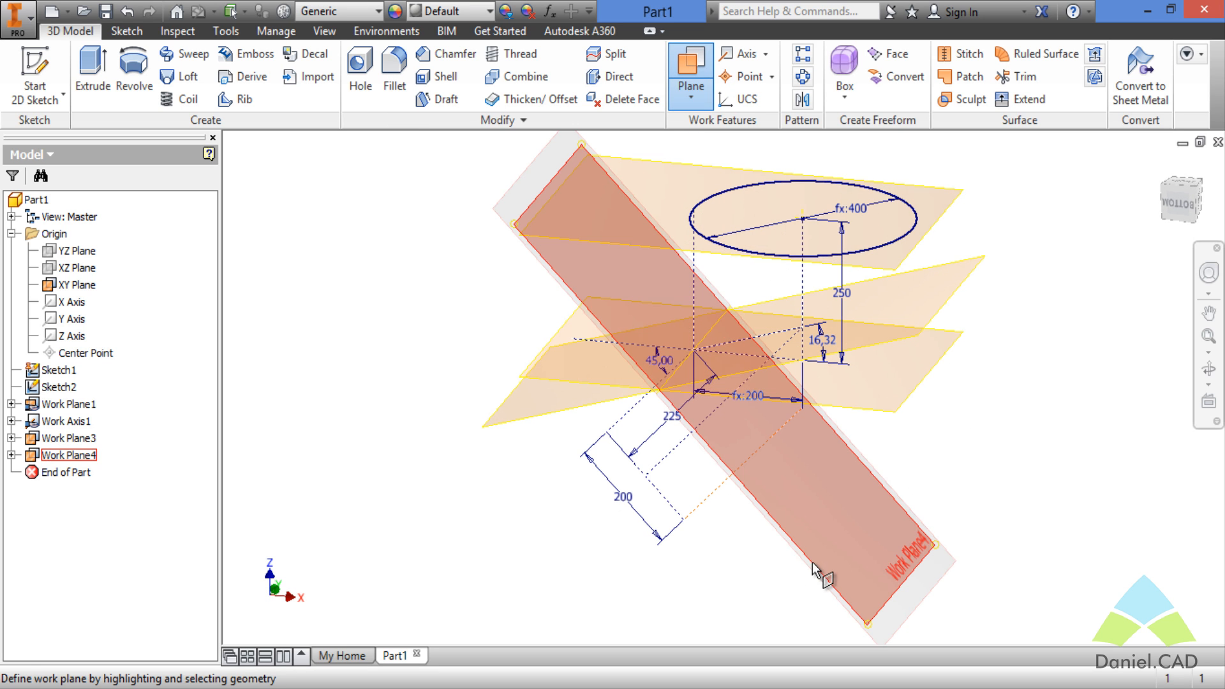
pyautogui.moveTo(782, 529); pyautogui.dragTo(723, 584)
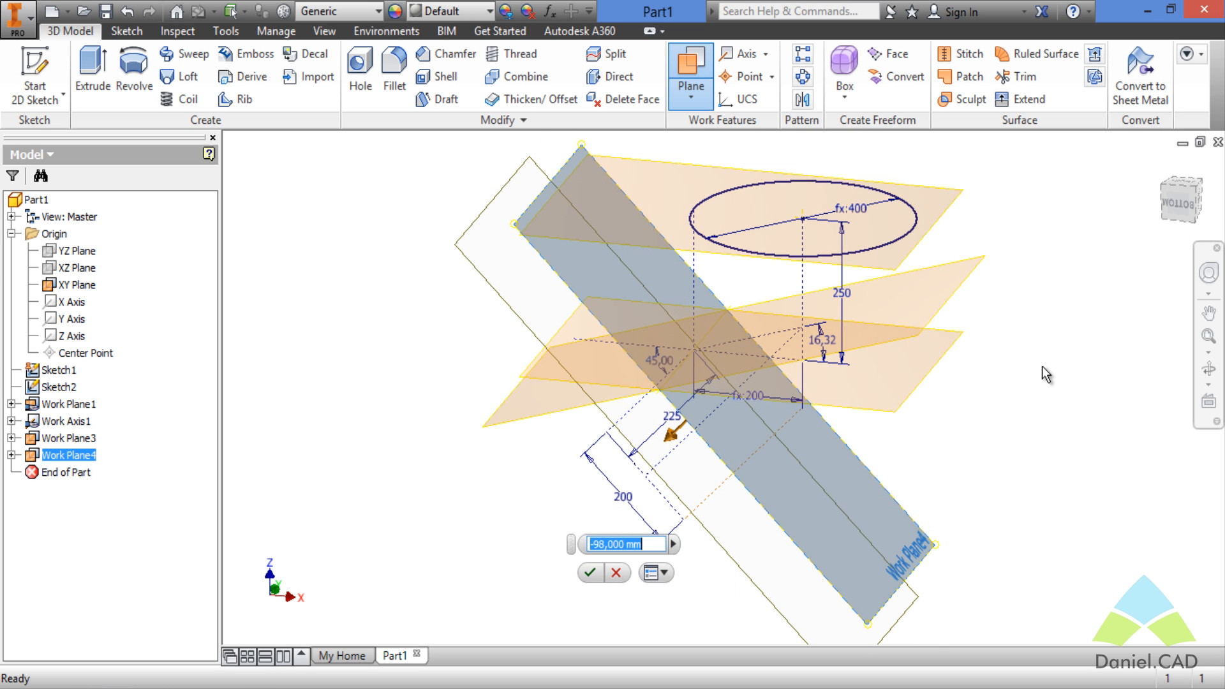
pyautogui.write('-')
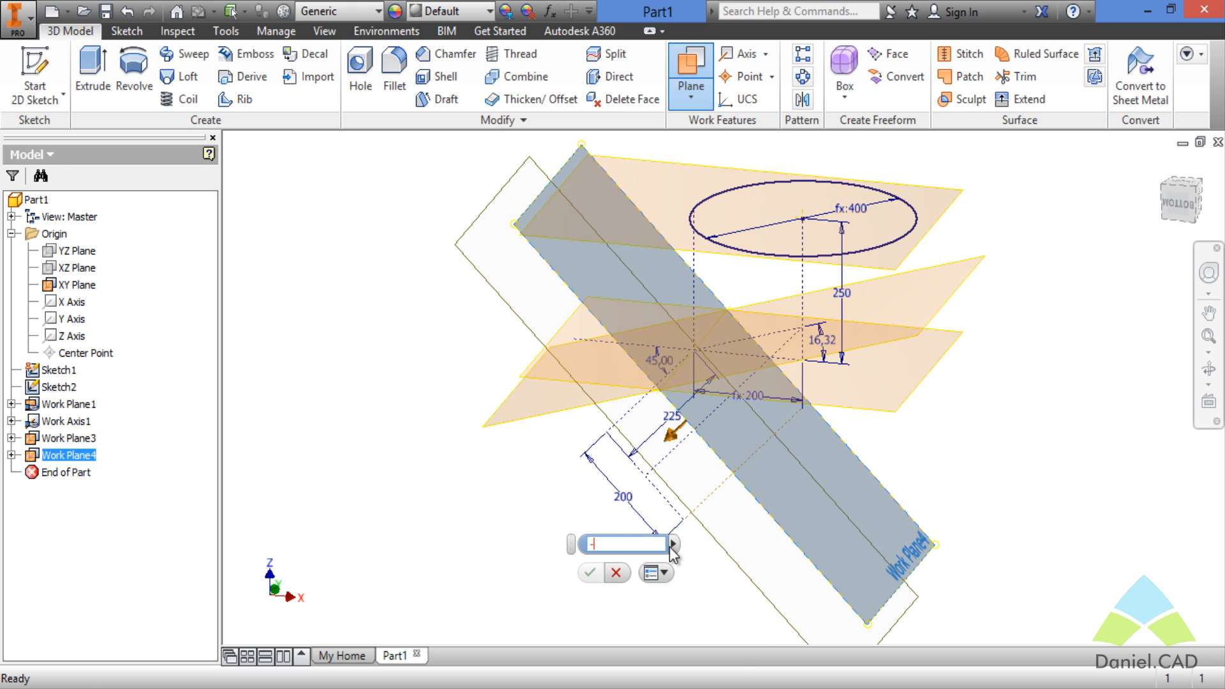
pyautogui.click(673, 544)
pyautogui.click(740, 588)
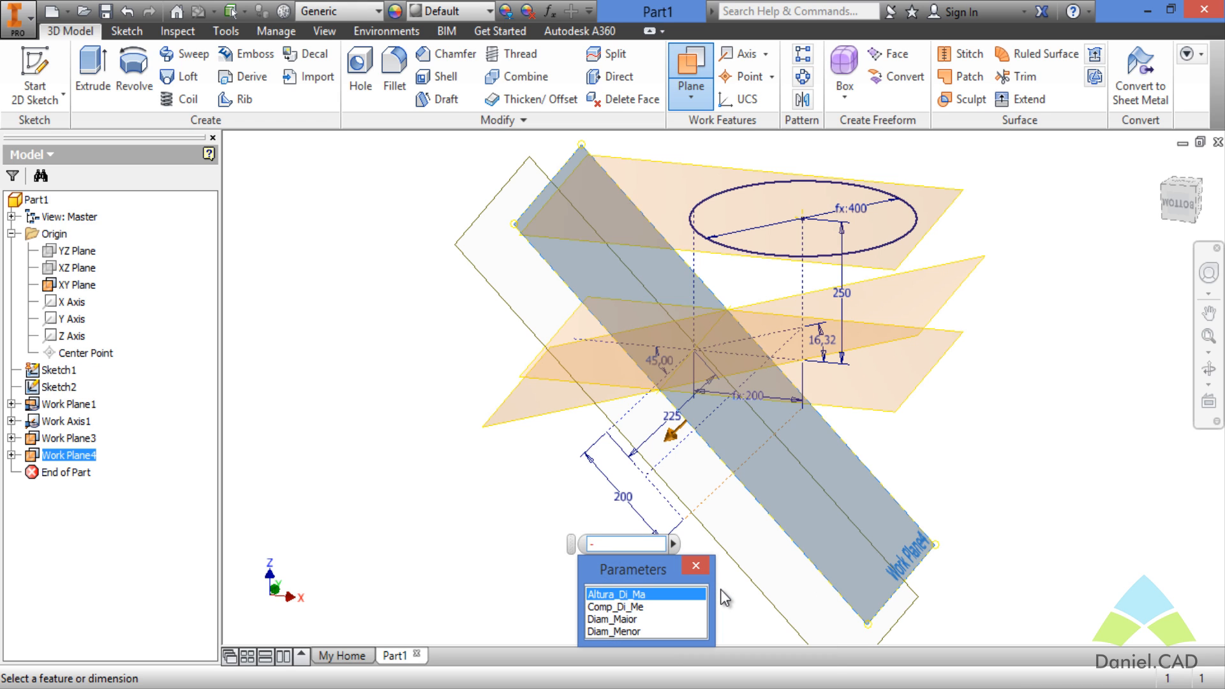
pyautogui.doubleClick(633, 607)
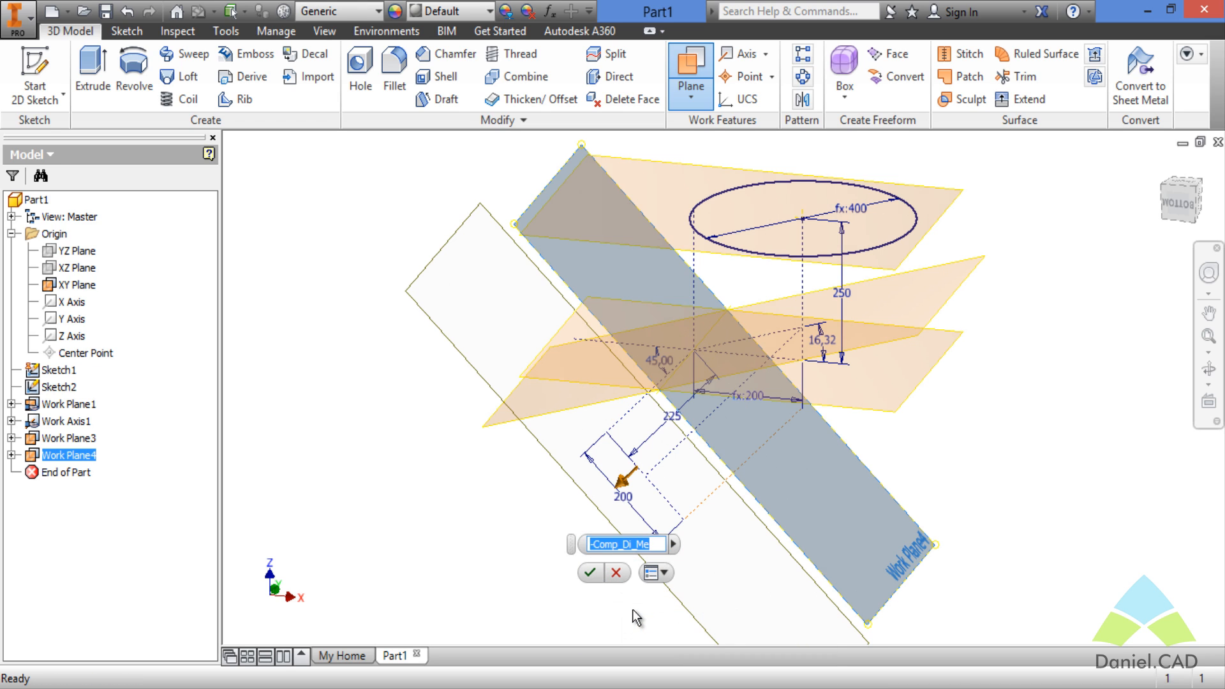
pyautogui.click(588, 572)
pyautogui.keyDown('shift'); pyautogui.moveTo(663, 535); pyautogui.dragTo(782, 472, button='middle'); pyautogui.keyUp('shift')
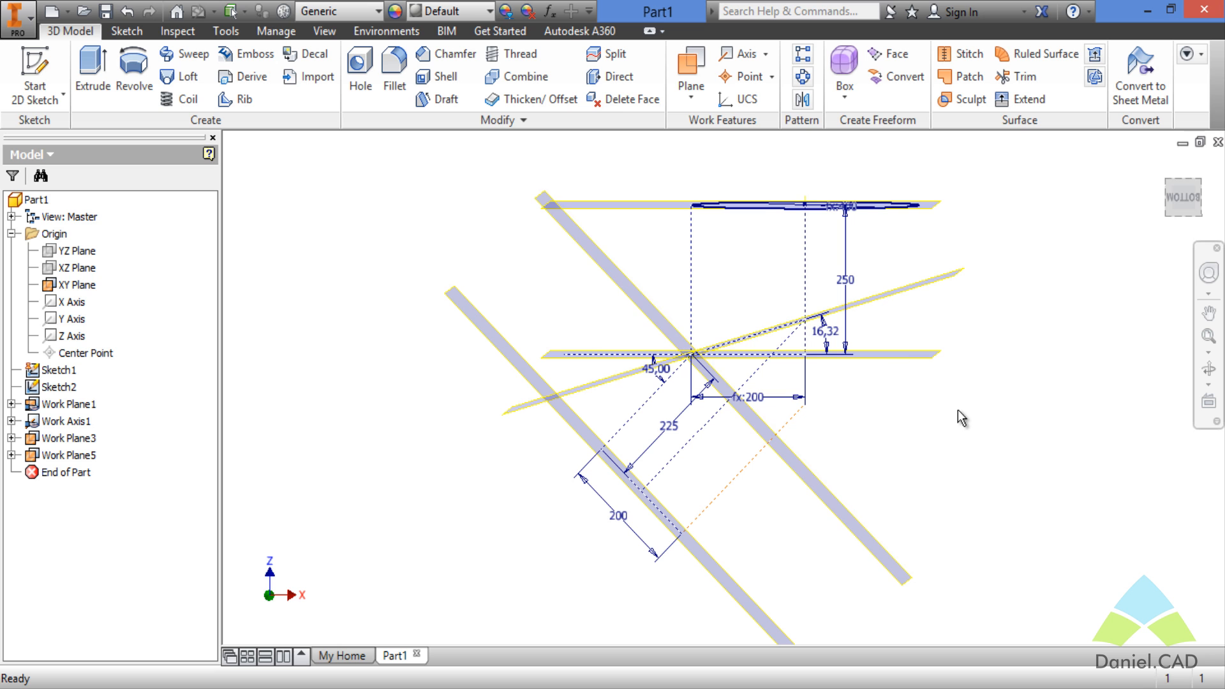
# Hide the -45 degree work plane through the work axis and the lower horizontal work plane.
pyautogui.moveTo(951, 415)
pyautogui.keyDown('shift'); pyautogui.mouseDown(button='middle')
pyautogui.moveTo(932, 415)
pyautogui.moveTo(812, 533)
pyautogui.mouseUp(button='middle'); pyautogui.keyUp('shift')
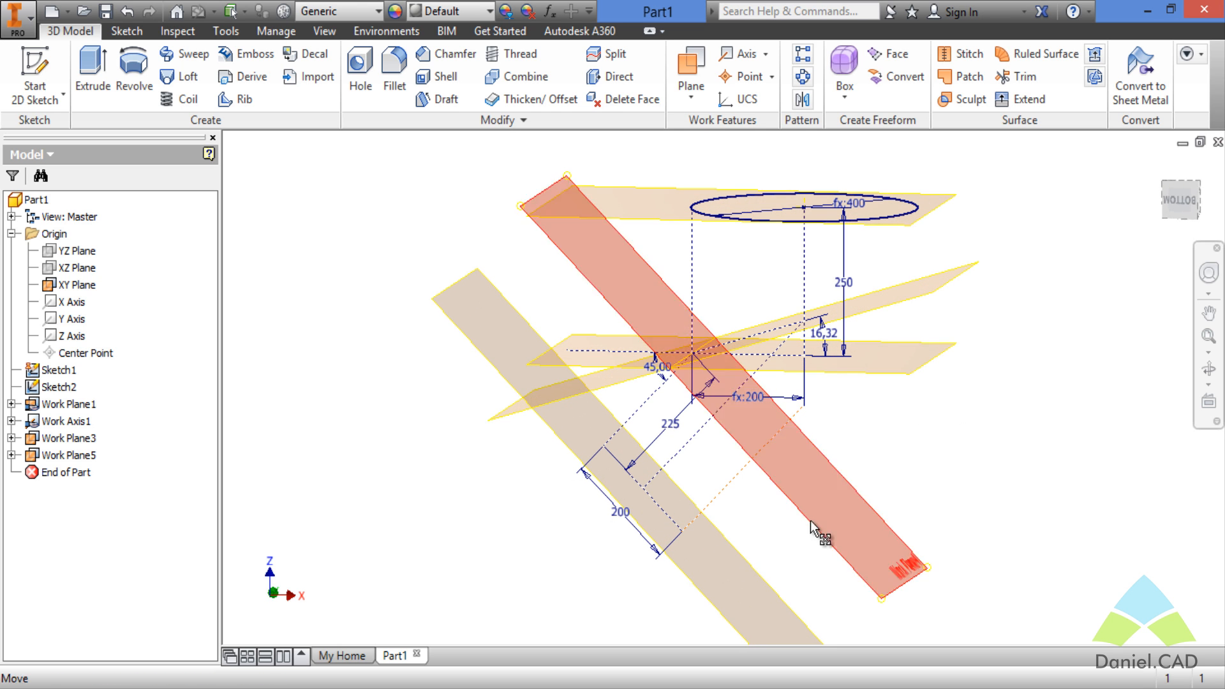
pyautogui.click(806, 518)
pyautogui.keyDown('shift'); pyautogui.moveTo(971, 465); pyautogui.dragTo(943, 474, button='middle'); pyautogui.keyUp('shift')
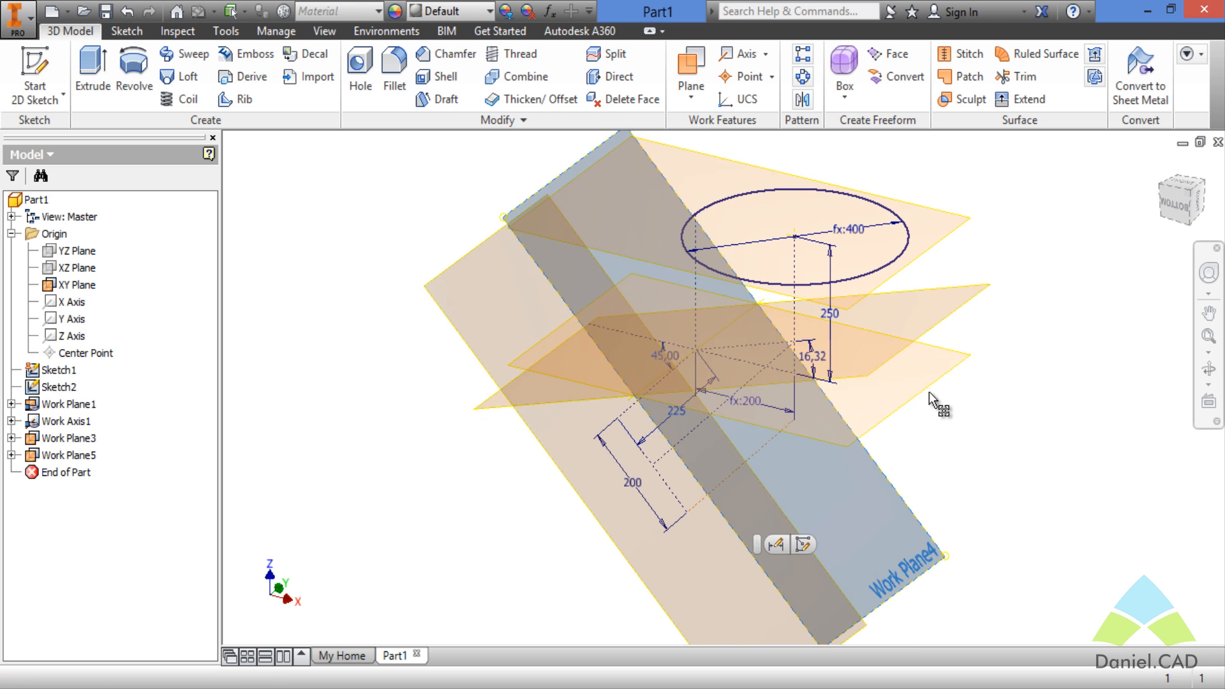
pyautogui.rightClick(889, 504)
pyautogui.click(944, 529)
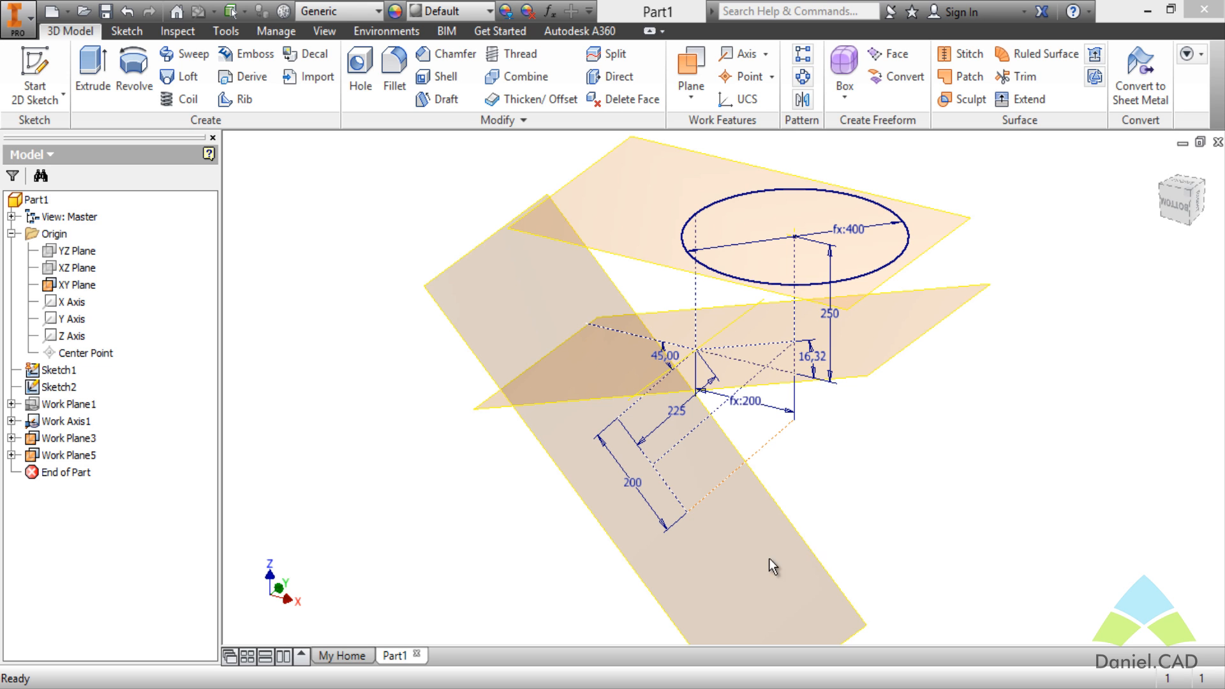
pyautogui.moveTo(814, 554); pyautogui.dragTo(802, 482, button='middle')
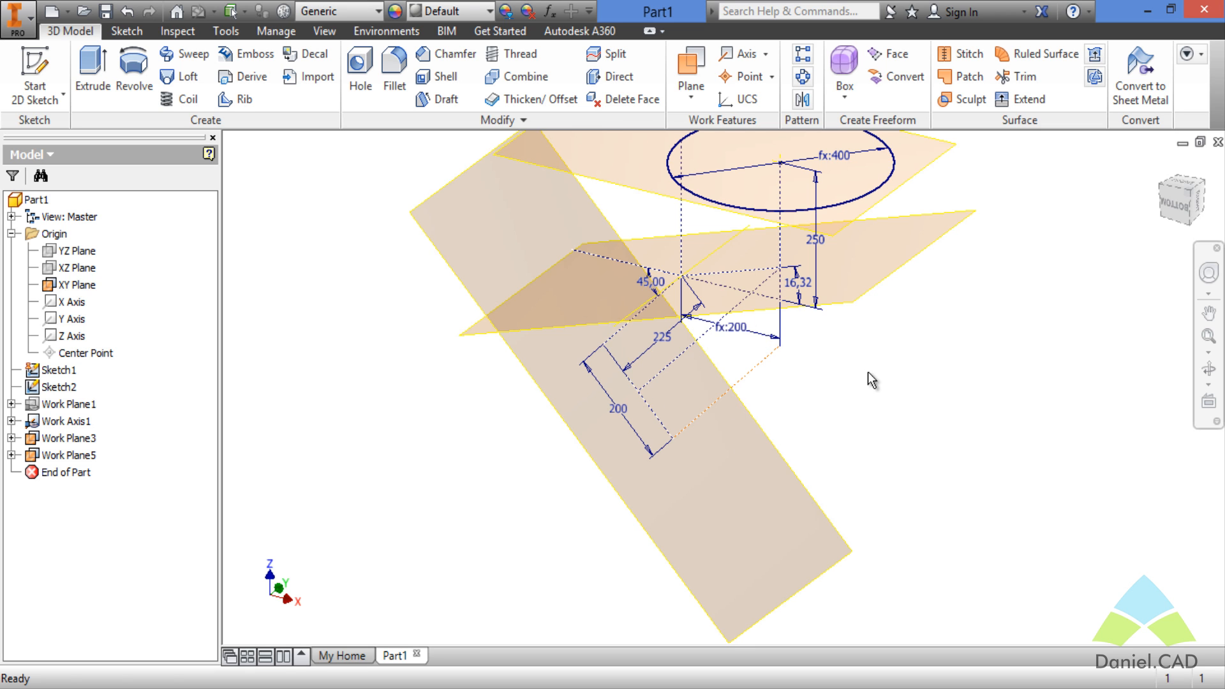
pyautogui.moveTo(864, 396); pyautogui.dragTo(859, 446, button='middle')
pyautogui.keyDown('shift'); pyautogui.moveTo(916, 323); pyautogui.dragTo(944, 358, button='middle'); pyautogui.keyUp('shift')
pyautogui.moveTo(967, 392); pyautogui.dragTo(932, 374)
pyautogui.press('Escape')
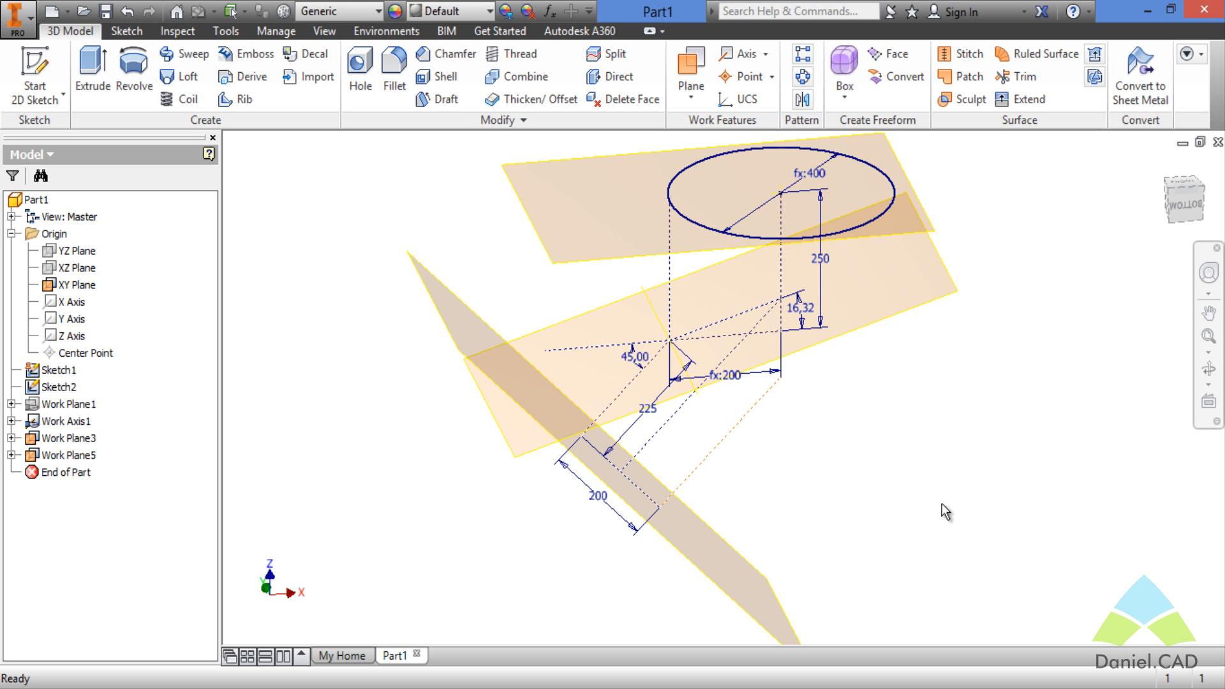
pyautogui.keyDown('shift'); pyautogui.moveTo(941, 512); pyautogui.dragTo(880, 492, button='middle'); pyautogui.keyUp('shift')
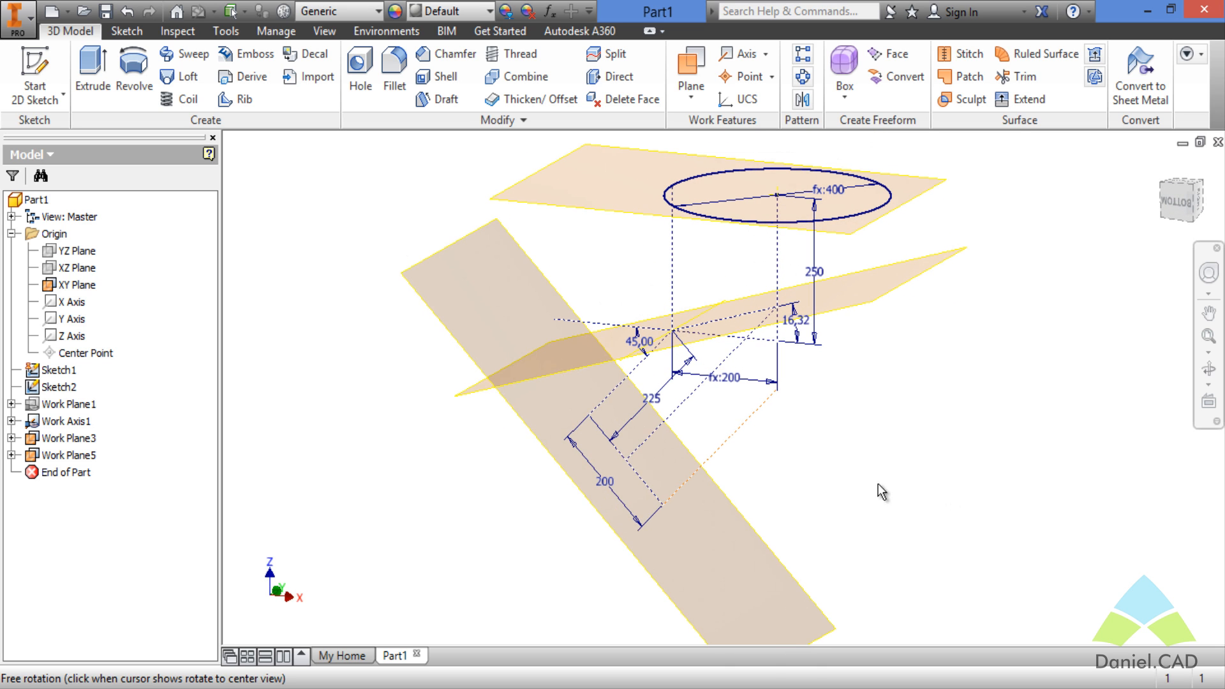
# Start a sketch on the offset inclined work plane and project the midpoint of the 200 mm construction line into it.
pyautogui.click(34, 69)
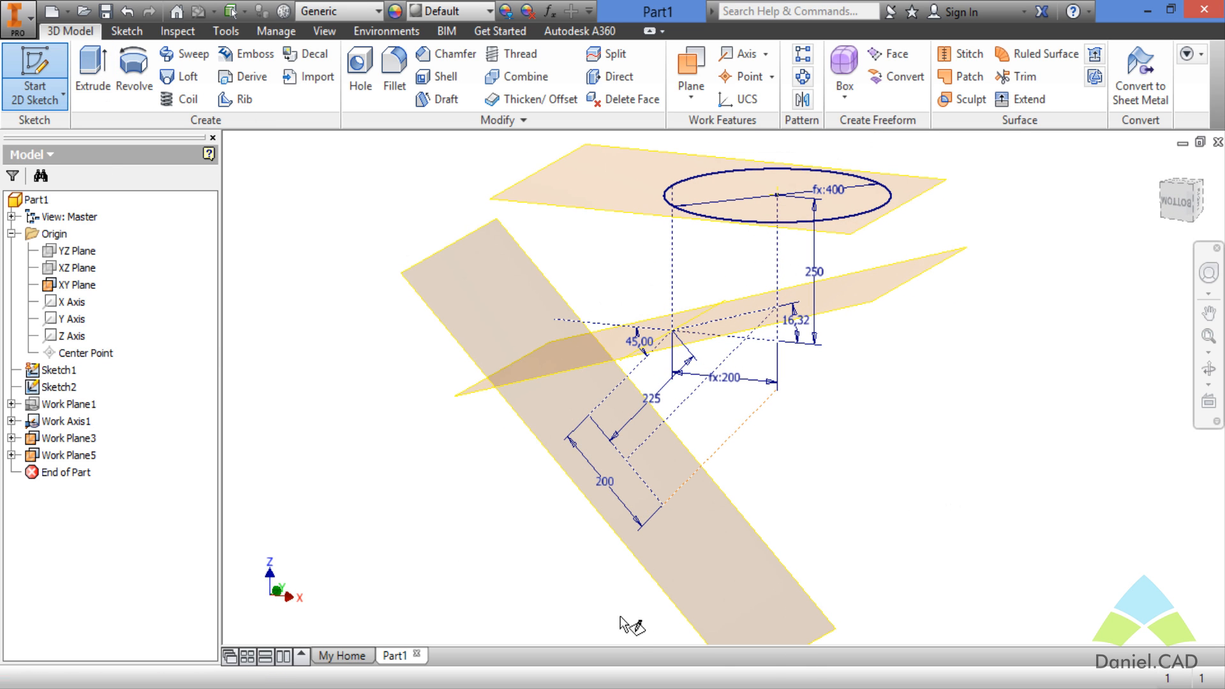
pyautogui.click(660, 597)
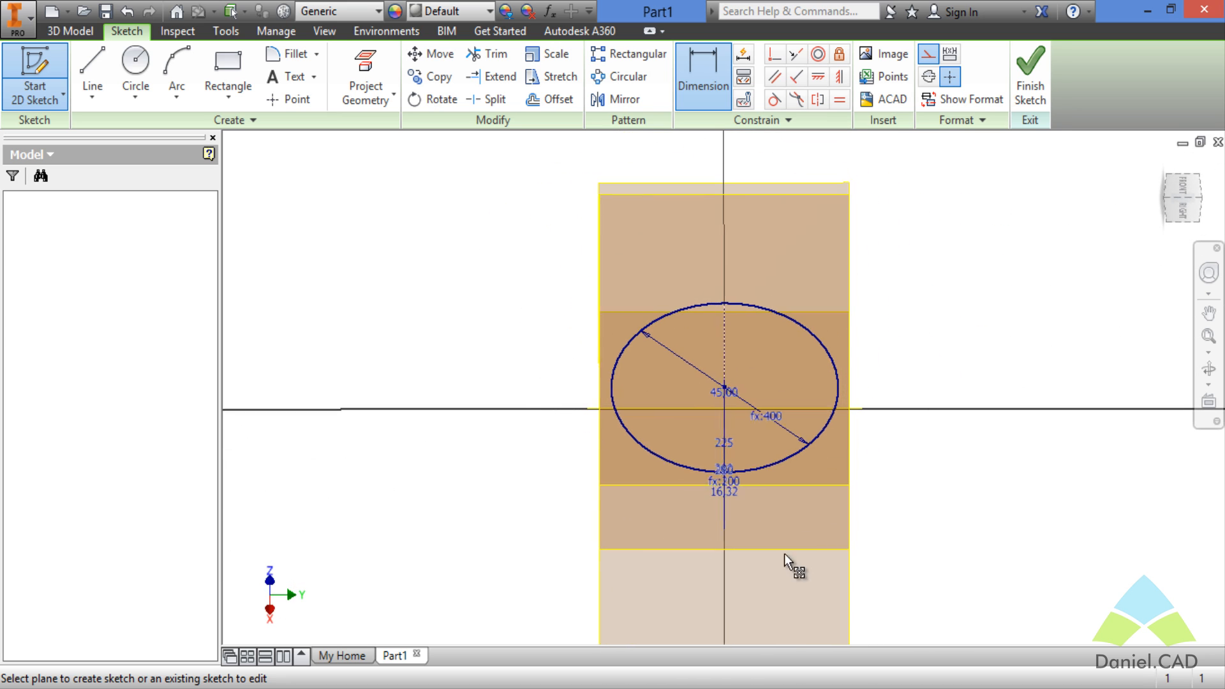
pyautogui.moveTo(974, 496); pyautogui.dragTo(965, 402, button='middle')
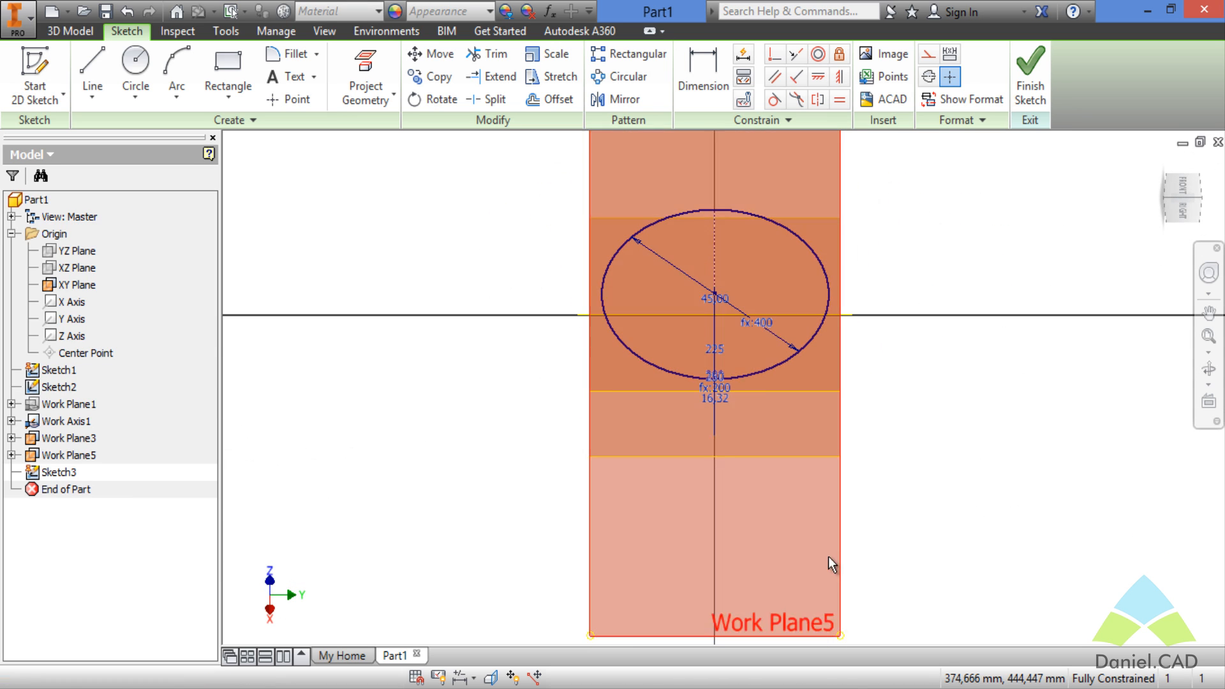
pyautogui.moveTo(666, 570)
pyautogui.keyDown('shift'); pyautogui.mouseDown(button='middle')
pyautogui.moveTo(727, 528)
pyautogui.moveTo(801, 520)
pyautogui.moveTo(784, 535)
pyautogui.moveTo(859, 386)
pyautogui.mouseUp(button='middle'); pyautogui.keyUp('shift')
pyautogui.scroll(5, 859, 385)
pyautogui.moveTo(879, 337); pyautogui.dragTo(906, 473, button='middle')
pyautogui.scroll(-2, 906, 473)
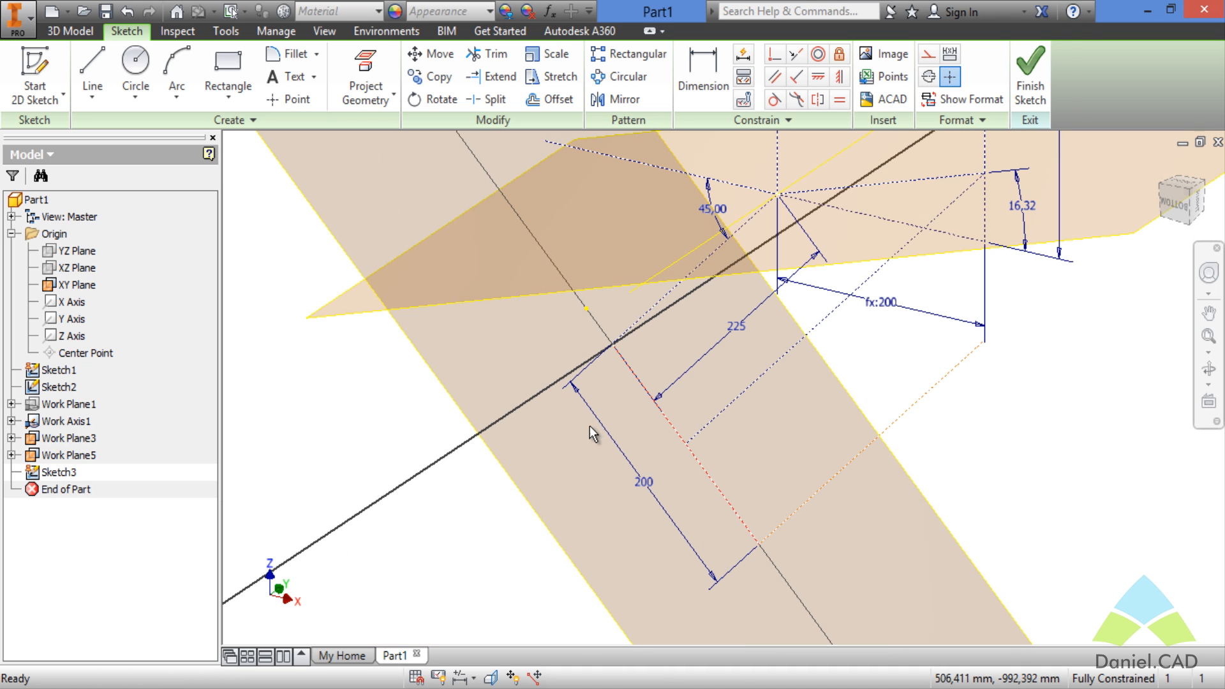
pyautogui.click(362, 97)
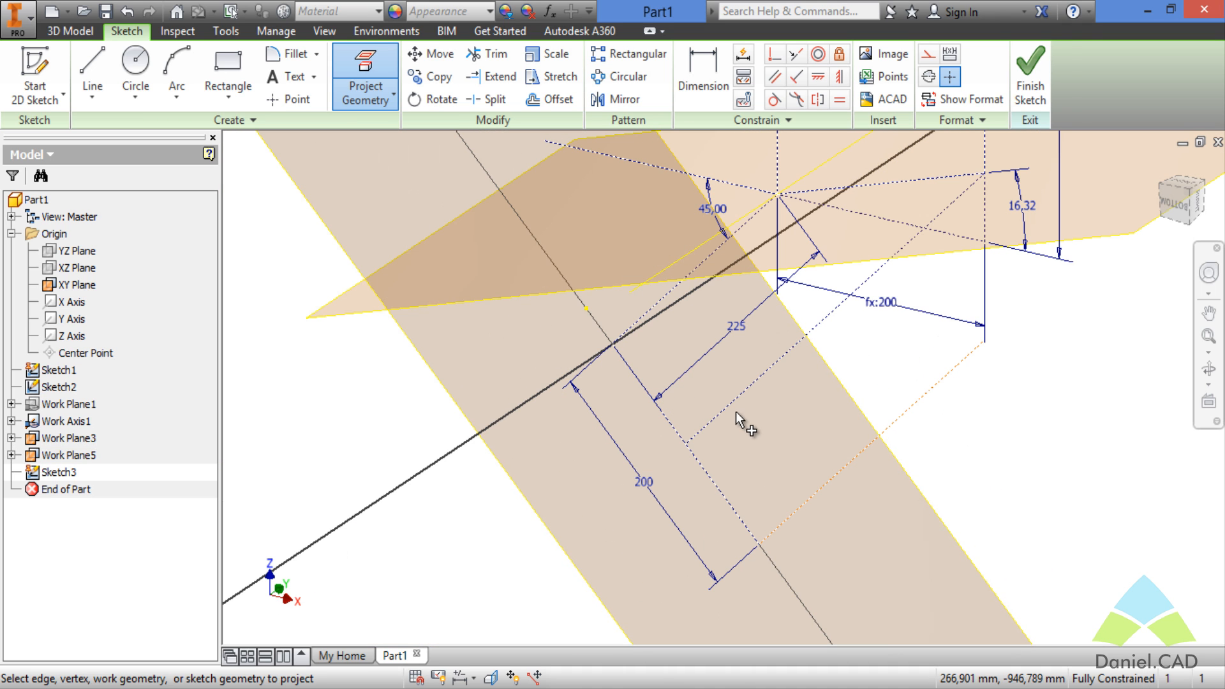
pyautogui.click(686, 444)
# Draw a circle centred on the projected midpoint with its diameter driven by the parameter Diam_Menor, and finish the sketch.
pyautogui.click(136, 63)
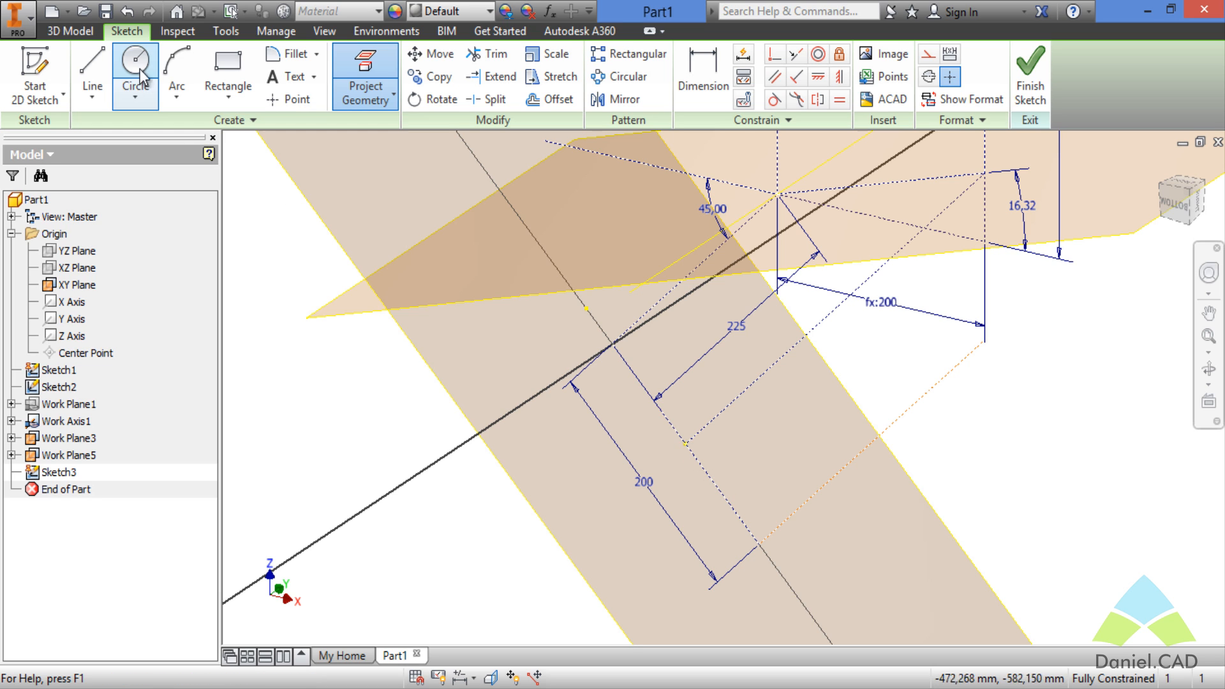
pyautogui.click(685, 444)
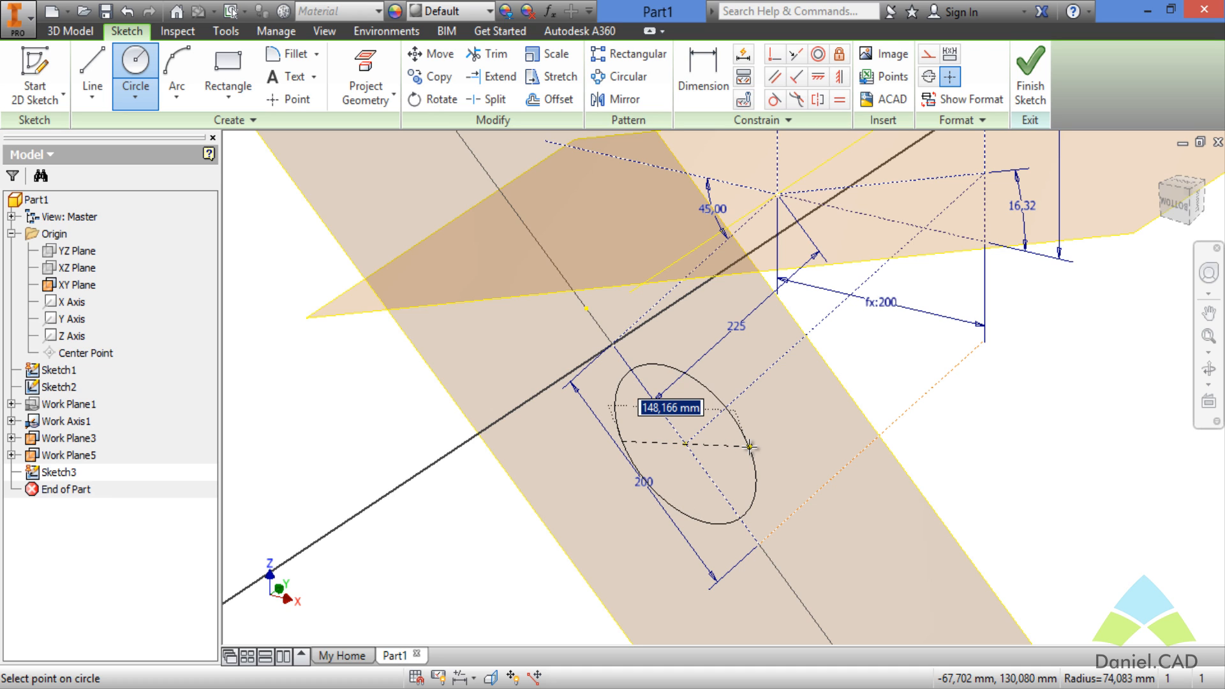
pyautogui.write('d')
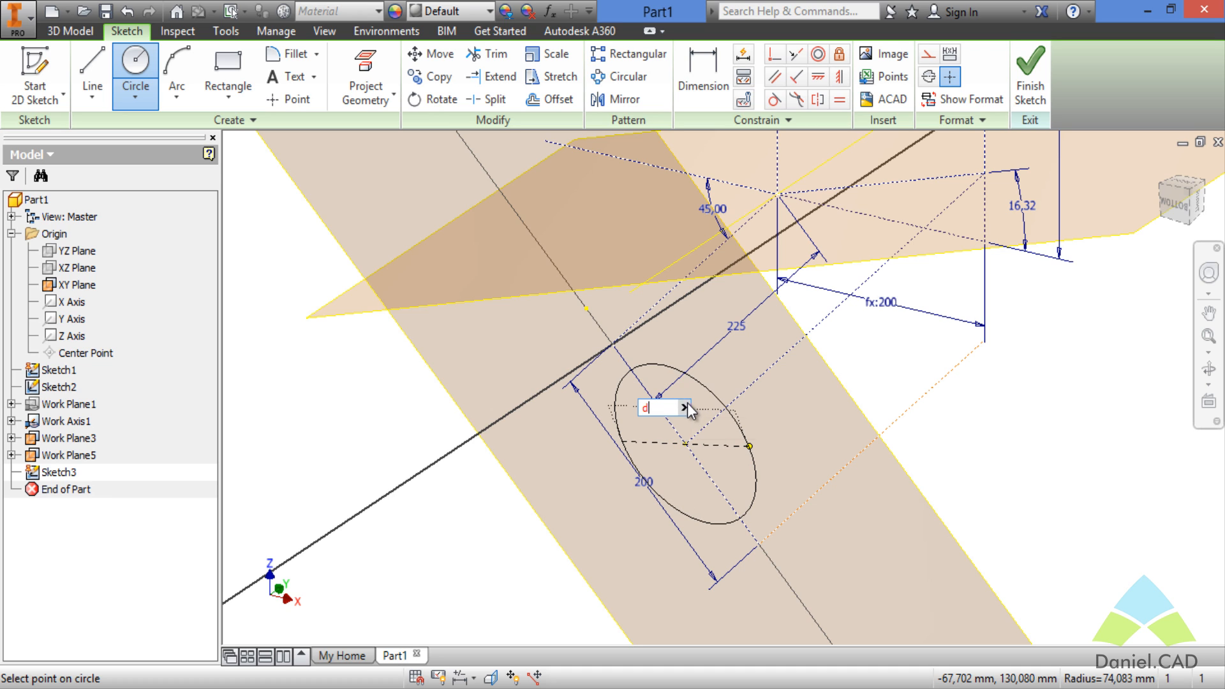
pyautogui.click(684, 407)
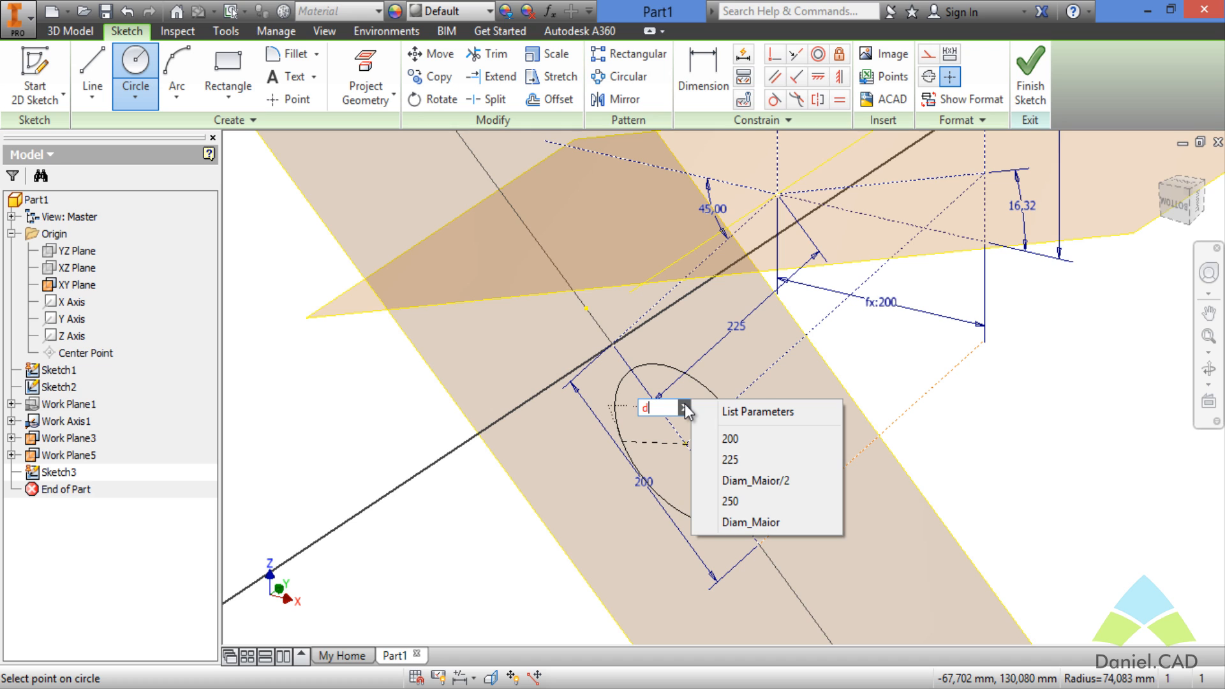
pyautogui.click(746, 412)
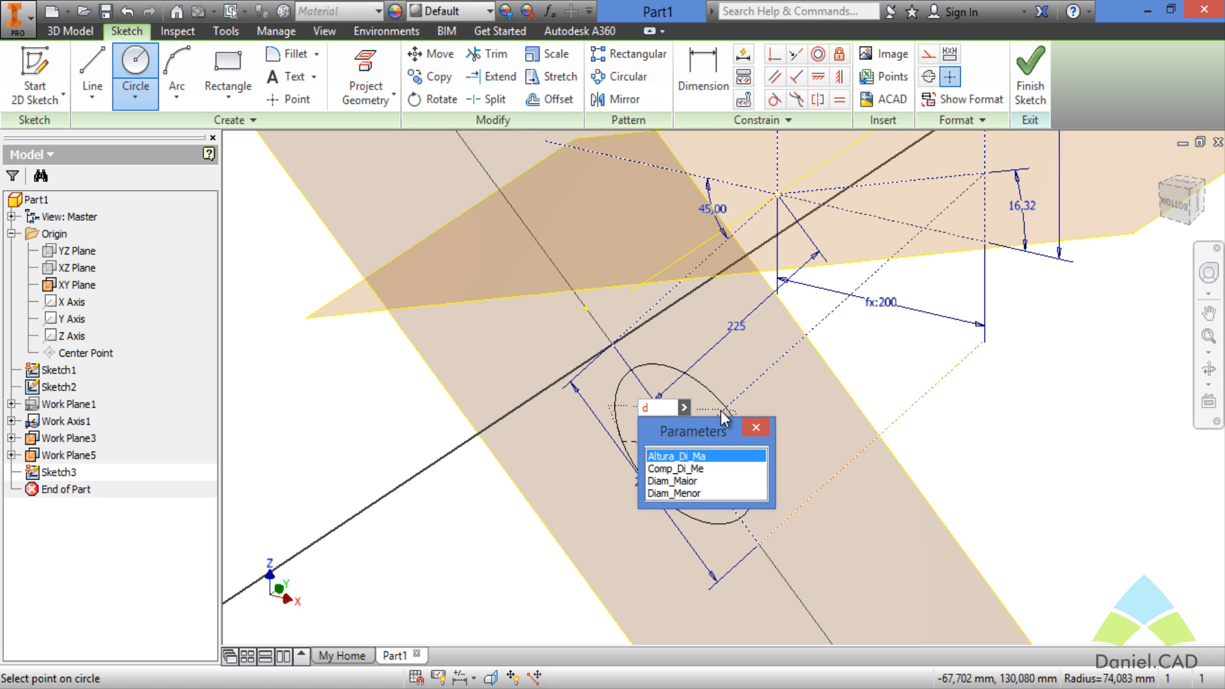
pyautogui.doubleClick(692, 494)
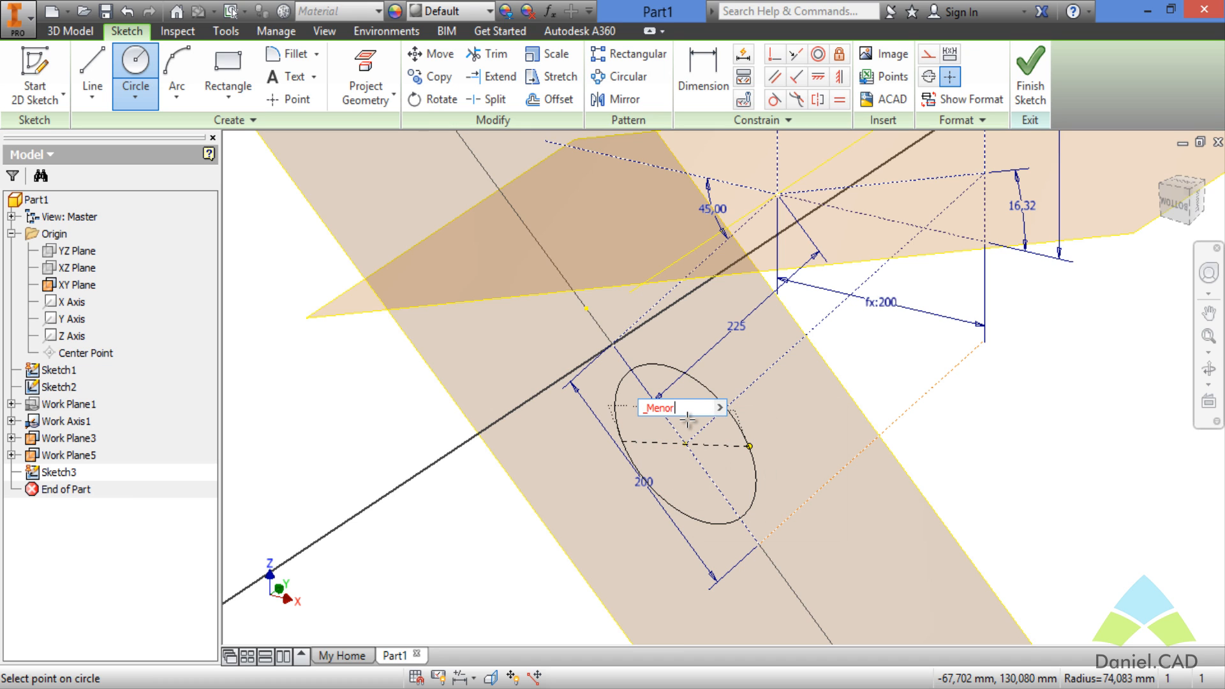
pyautogui.press('Home')
pyautogui.press('Delete')
pyautogui.press('Return')
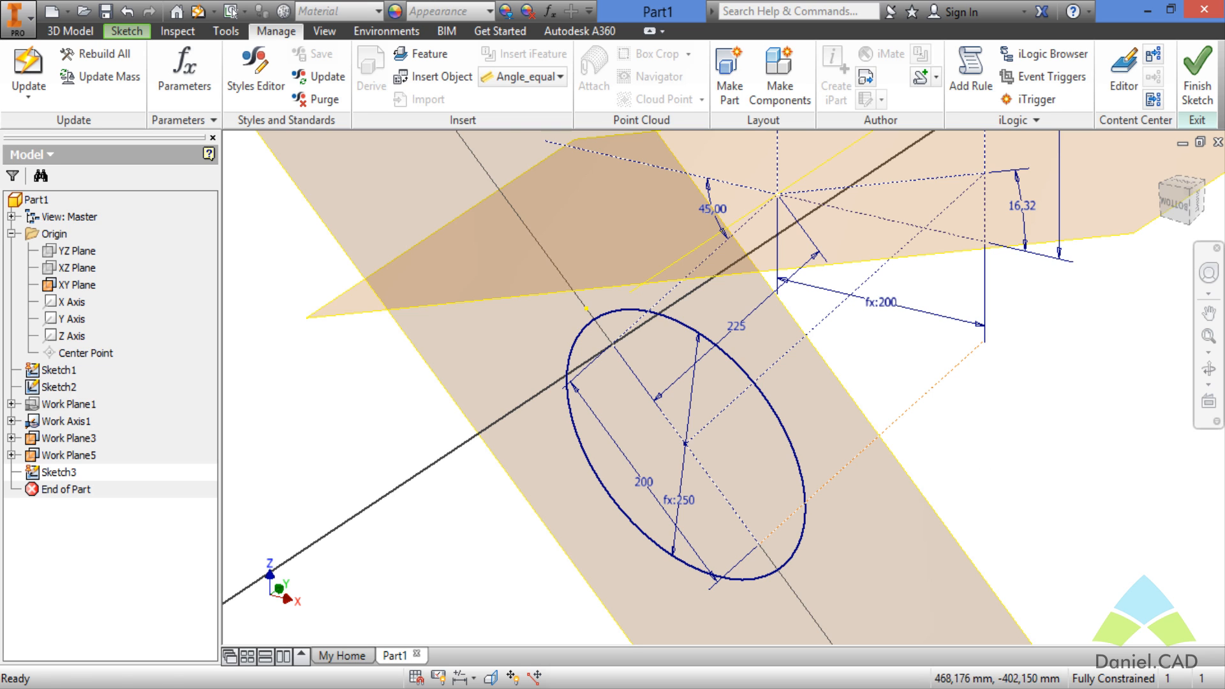
pyautogui.click(1197, 73)
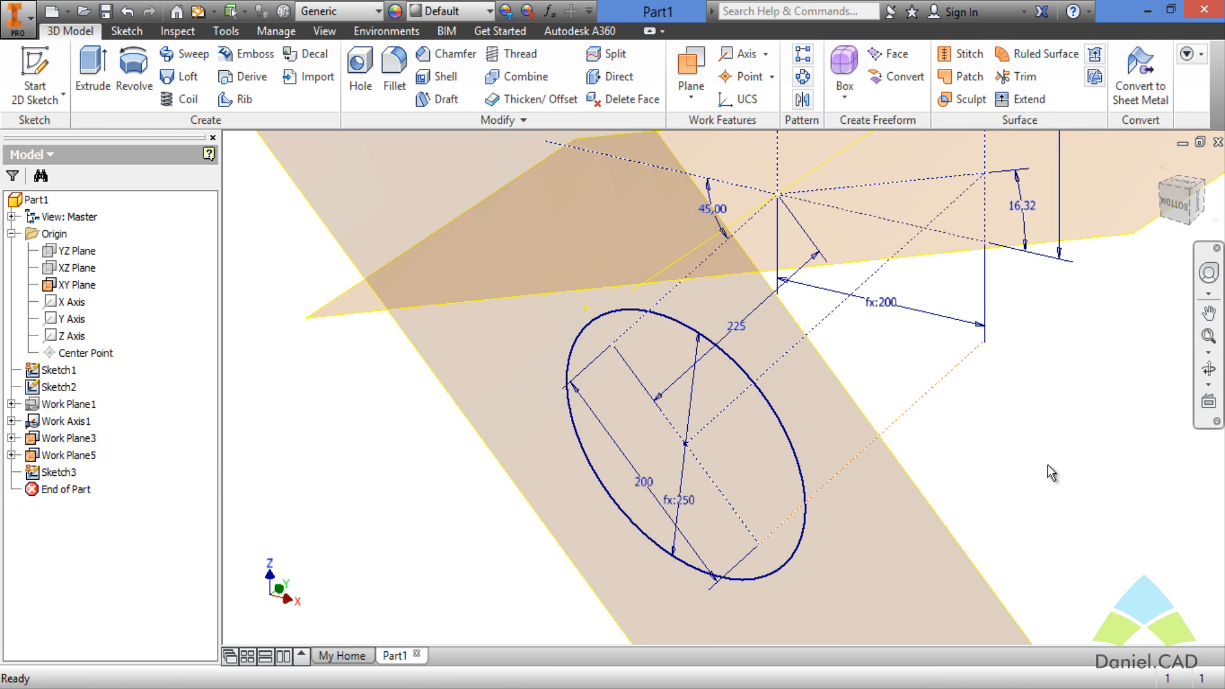
# Set the user parameter Diam_Menor to 200 mm.
pyautogui.click(279, 31)
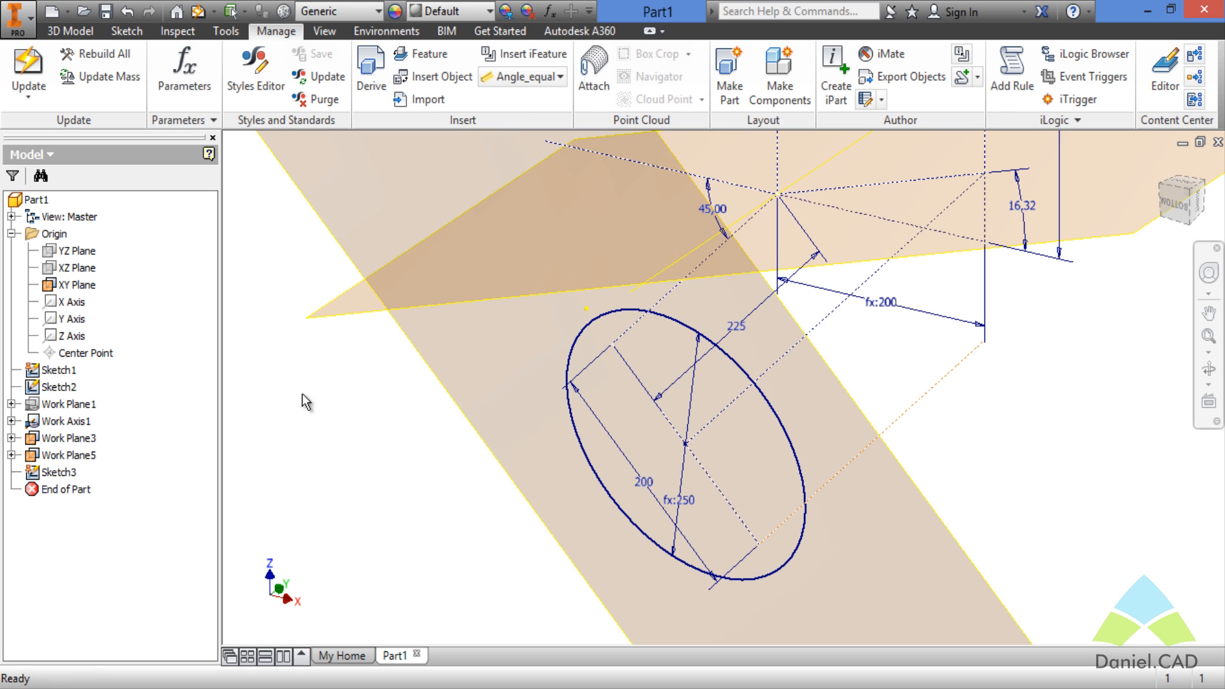
pyautogui.click(184, 71)
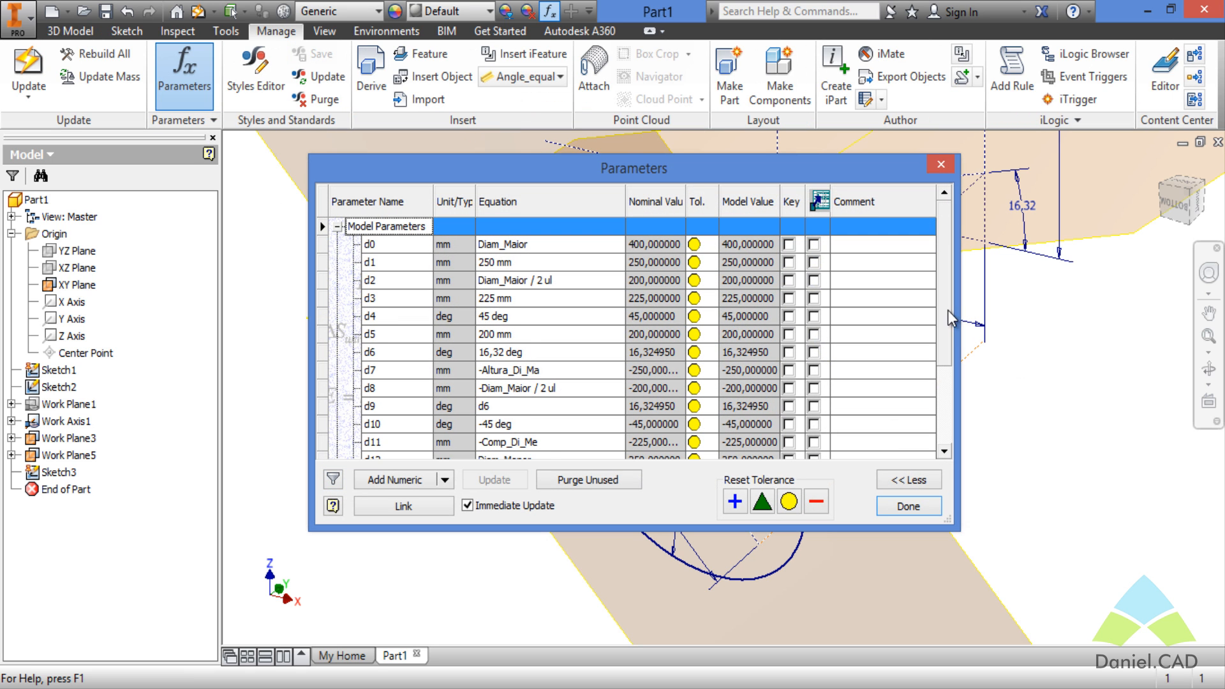
pyautogui.moveTo(948, 310); pyautogui.dragTo(950, 446)
pyautogui.click(511, 408)
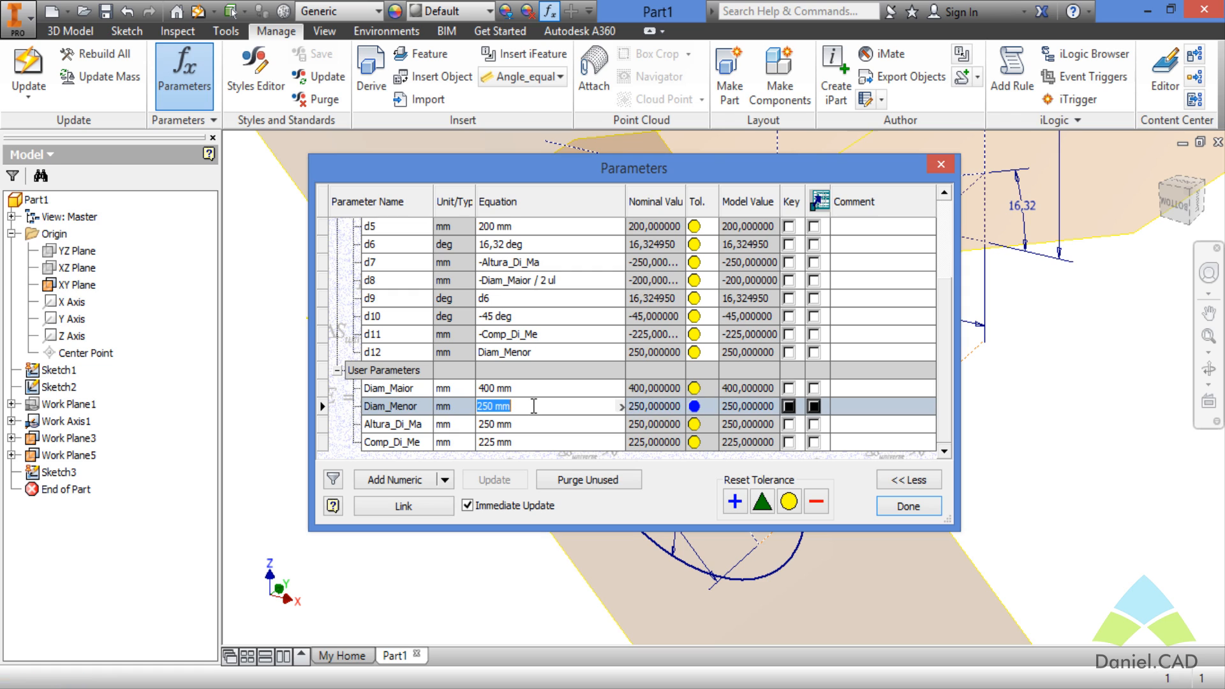
pyautogui.write('200')
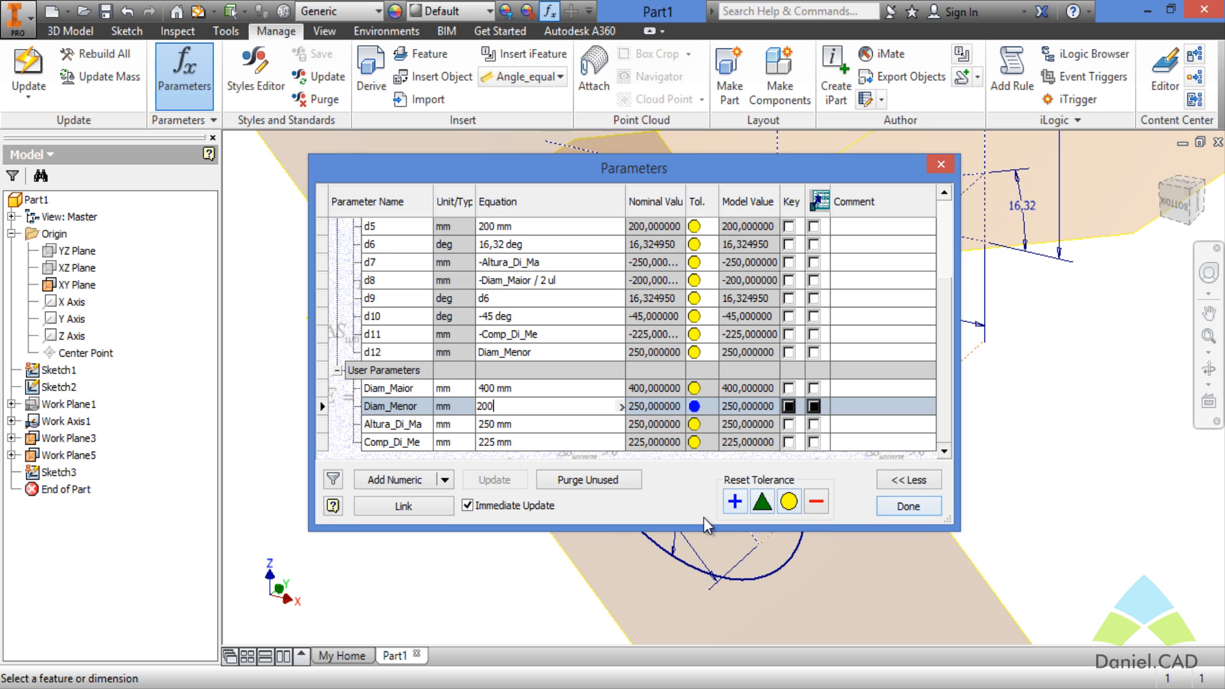
pyautogui.click(917, 514)
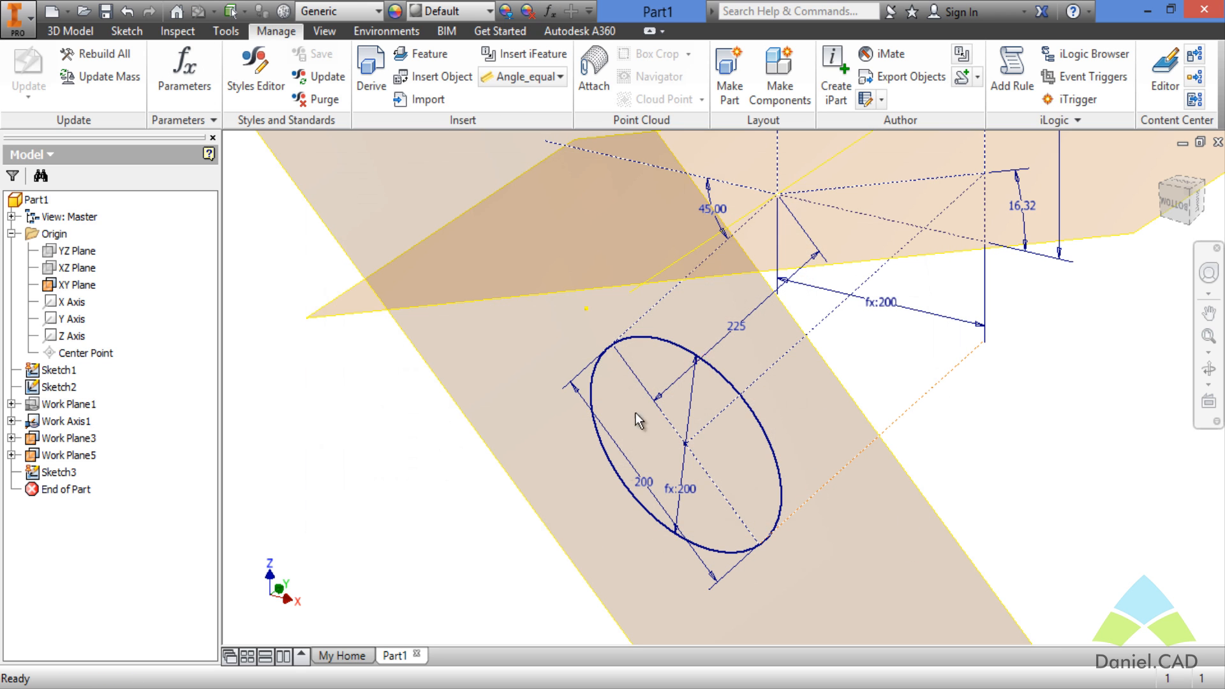
# Start a 2D sketch on the 16.32-degree inclined work plane below the 400 mm circle.
pyautogui.scroll(3, 1016, 486)
pyautogui.moveTo(1017, 486); pyautogui.dragTo(827, 553, button='middle')
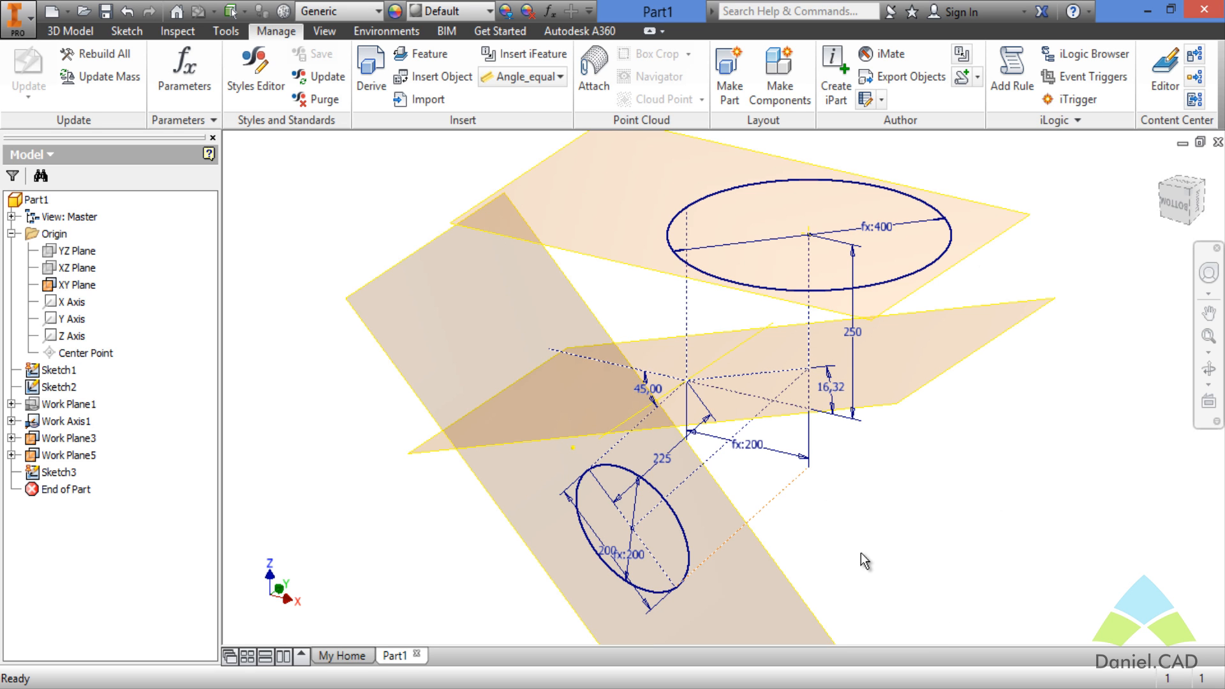
pyautogui.keyDown('shift'); pyautogui.moveTo(860, 553); pyautogui.dragTo(918, 565, button='middle'); pyautogui.keyUp('shift')
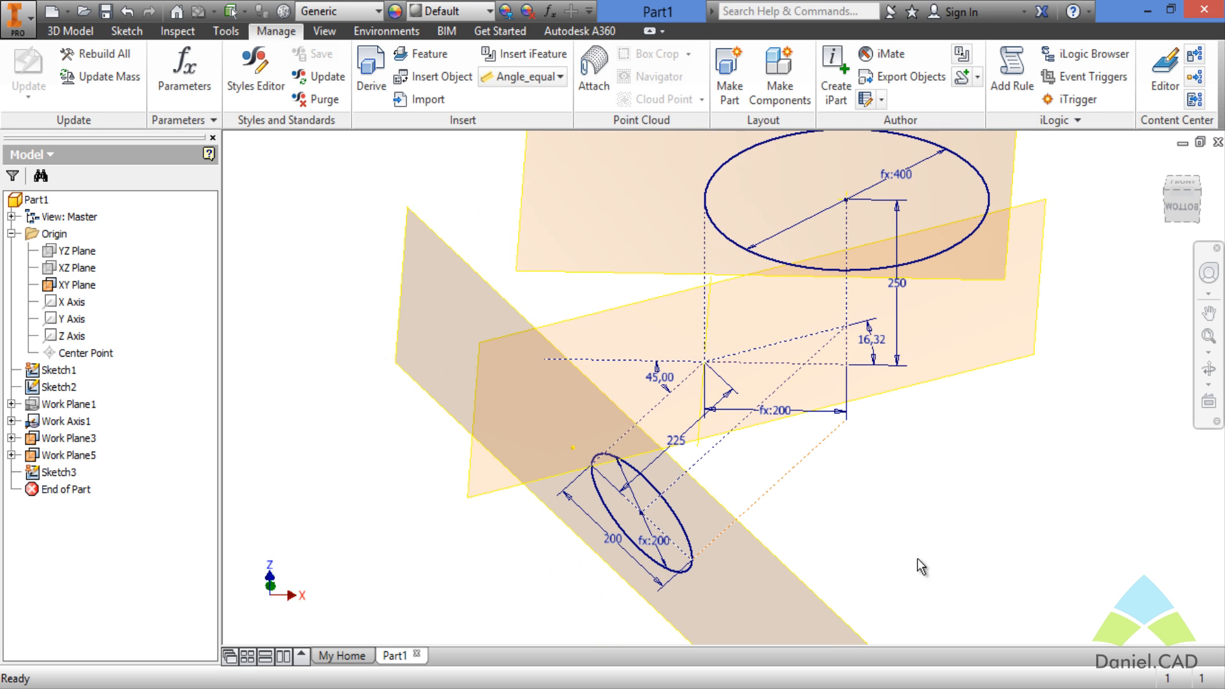
pyautogui.click(70, 31)
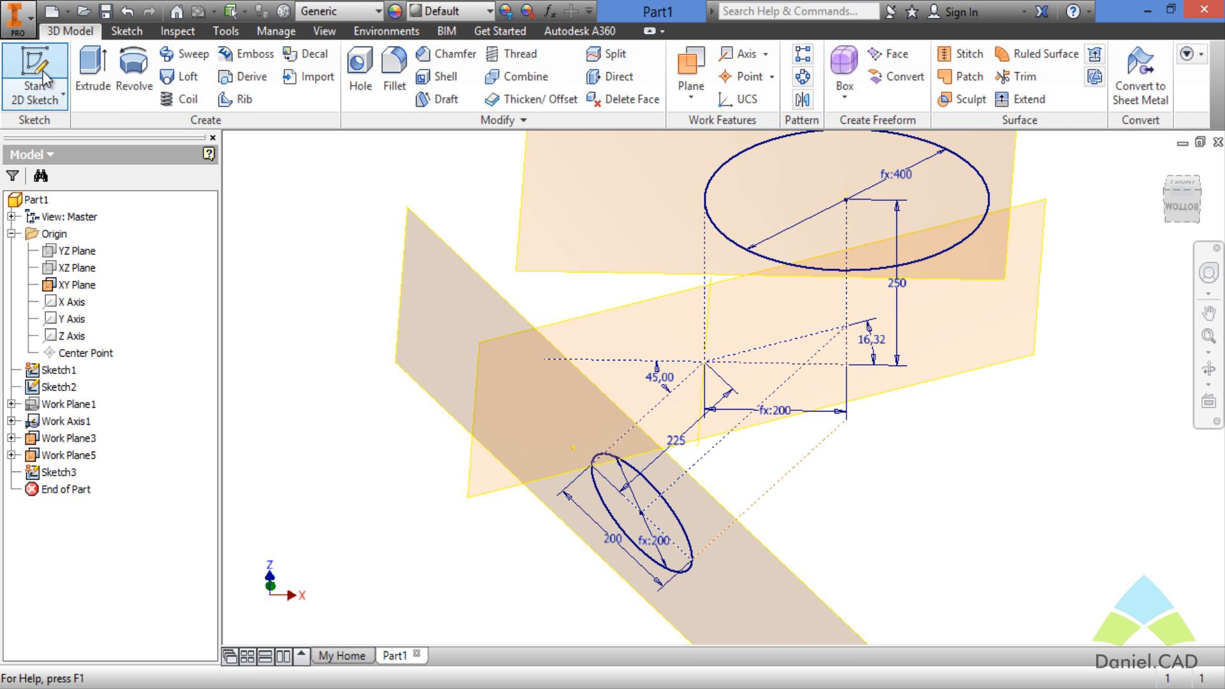
pyautogui.click(45, 73)
pyautogui.click(1025, 373)
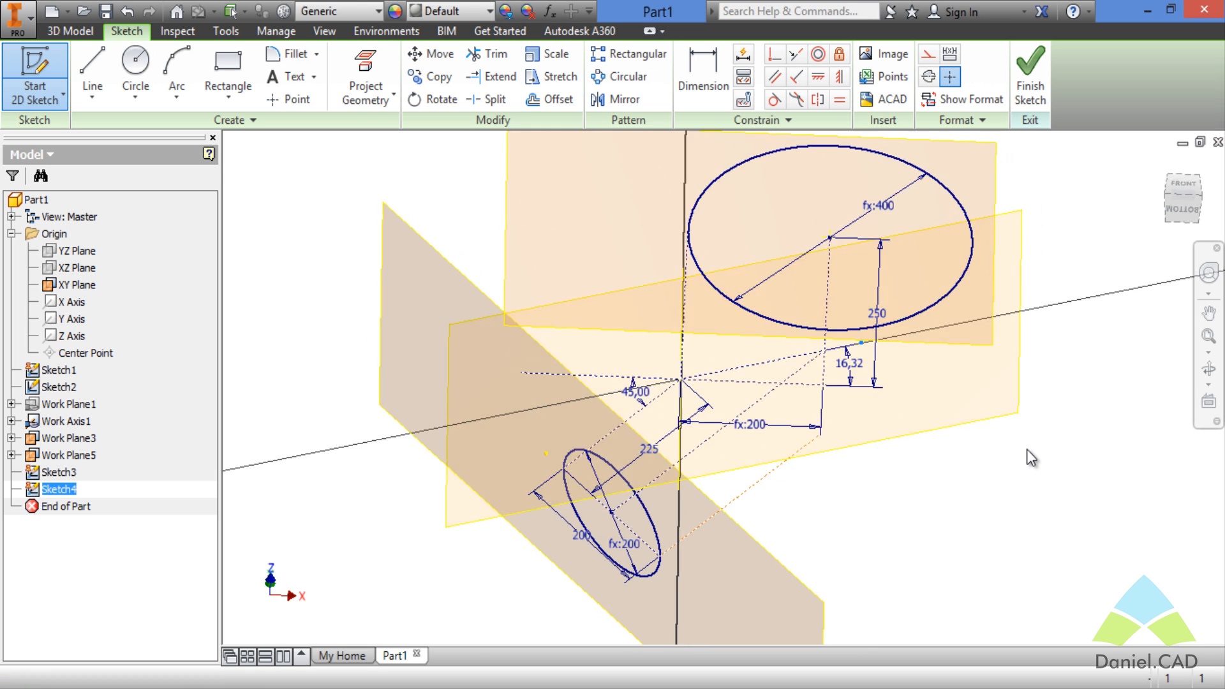
# View the new sketch square to the inclined work plane and slice the graphics at the sketch plane.
pyautogui.moveTo(960, 489)
pyautogui.keyDown('shift'); pyautogui.mouseDown(button='middle')
pyautogui.moveTo(963, 432)
pyautogui.moveTo(948, 418)
pyautogui.moveTo(912, 534)
pyautogui.mouseUp(button='middle'); pyautogui.keyUp('shift')
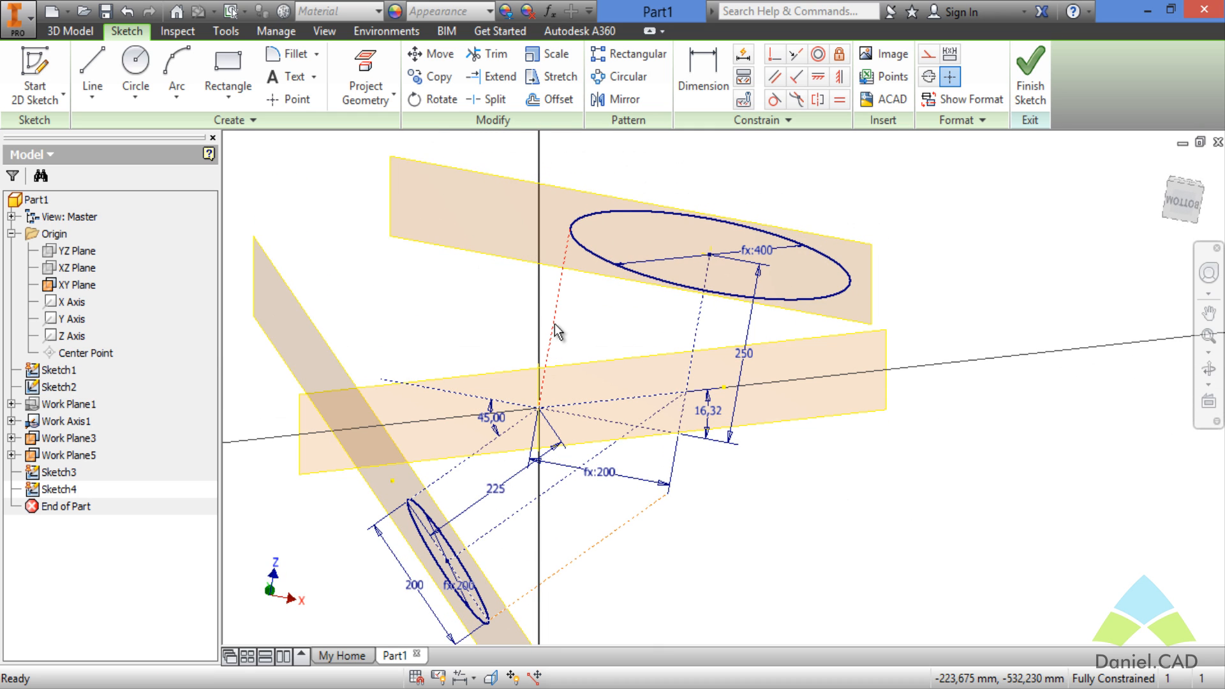
pyautogui.keyDown('shift'); pyautogui.moveTo(721, 497); pyautogui.dragTo(768, 501, button='middle'); pyautogui.keyUp('shift')
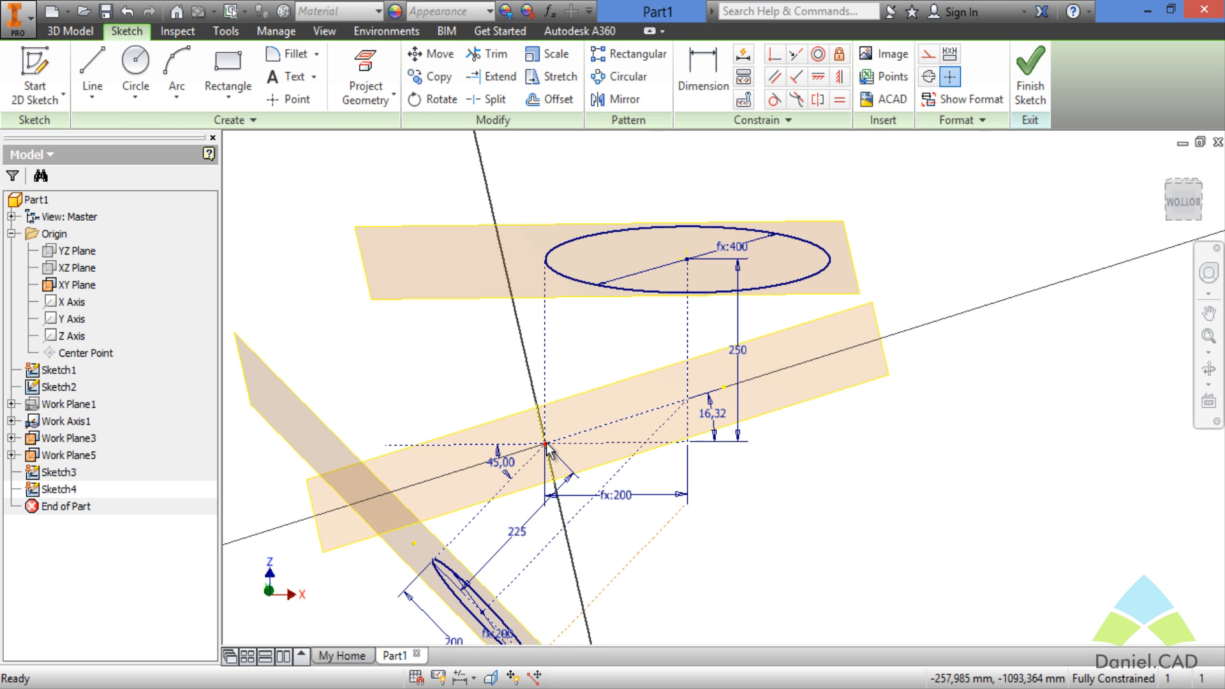
pyautogui.moveTo(623, 446)
pyautogui.keyDown('shift'); pyautogui.mouseDown(button='middle')
pyautogui.moveTo(784, 470)
pyautogui.moveTo(774, 495)
pyautogui.moveTo(785, 513)
pyautogui.mouseUp(button='middle'); pyautogui.keyUp('shift')
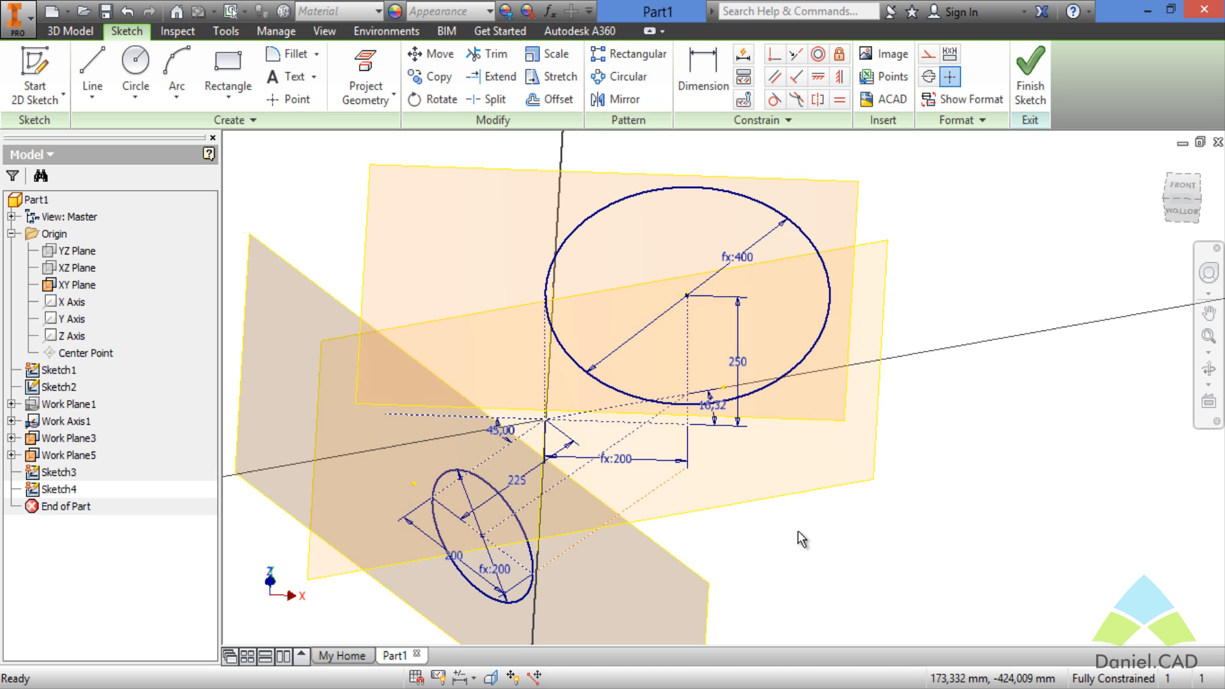
pyautogui.click(783, 483)
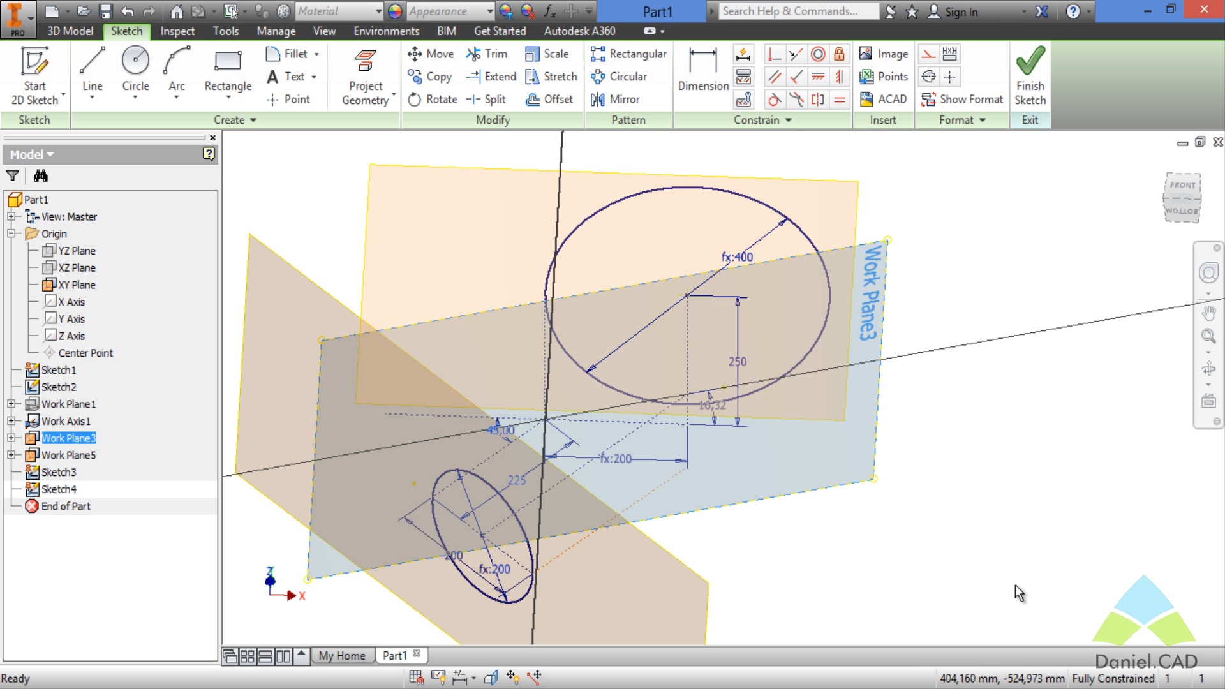
pyautogui.rightClick(808, 472)
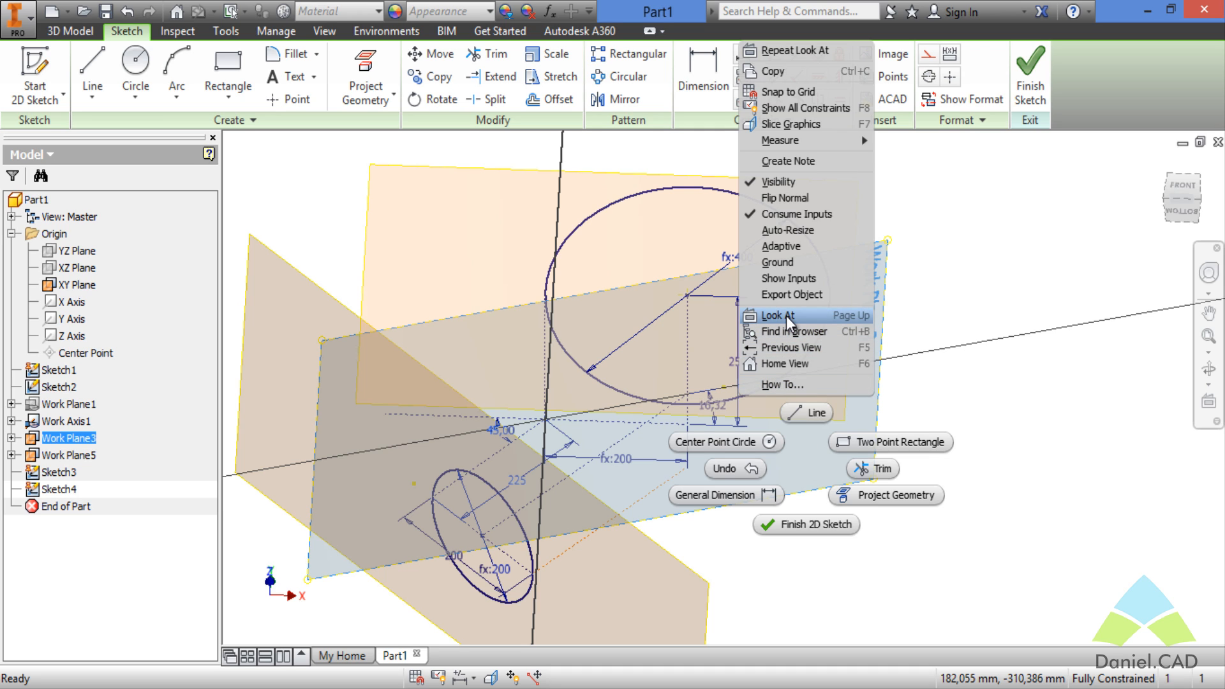
pyautogui.click(842, 317)
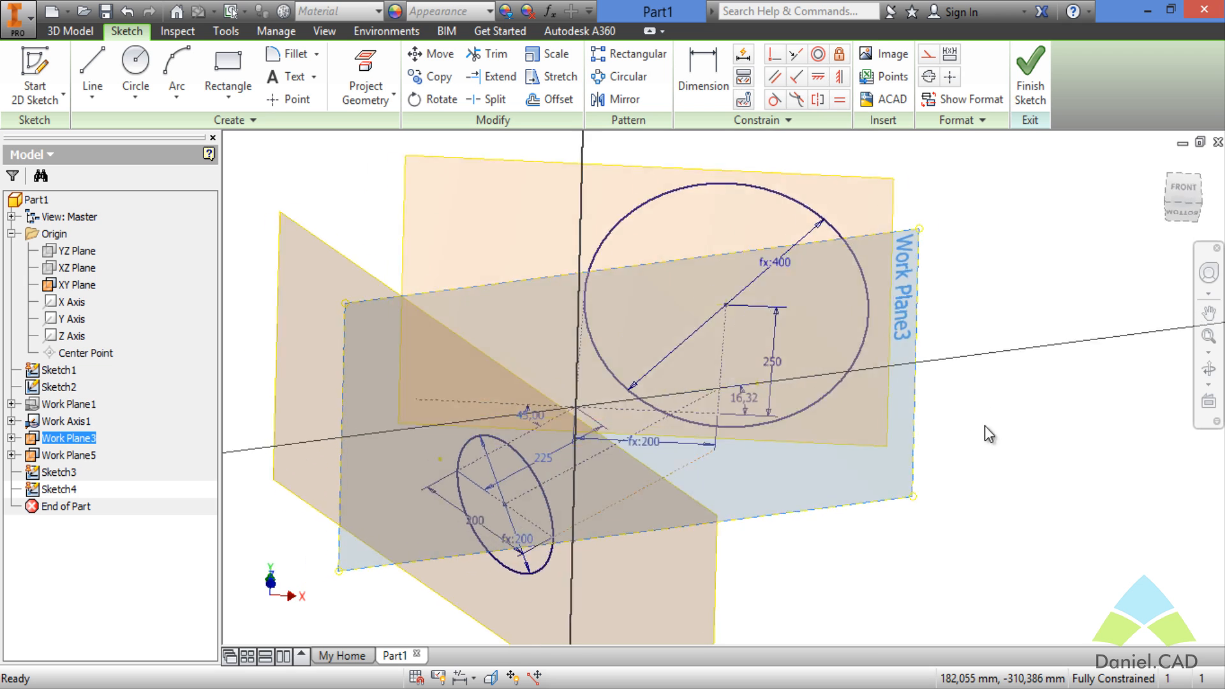
pyautogui.click(1128, 435)
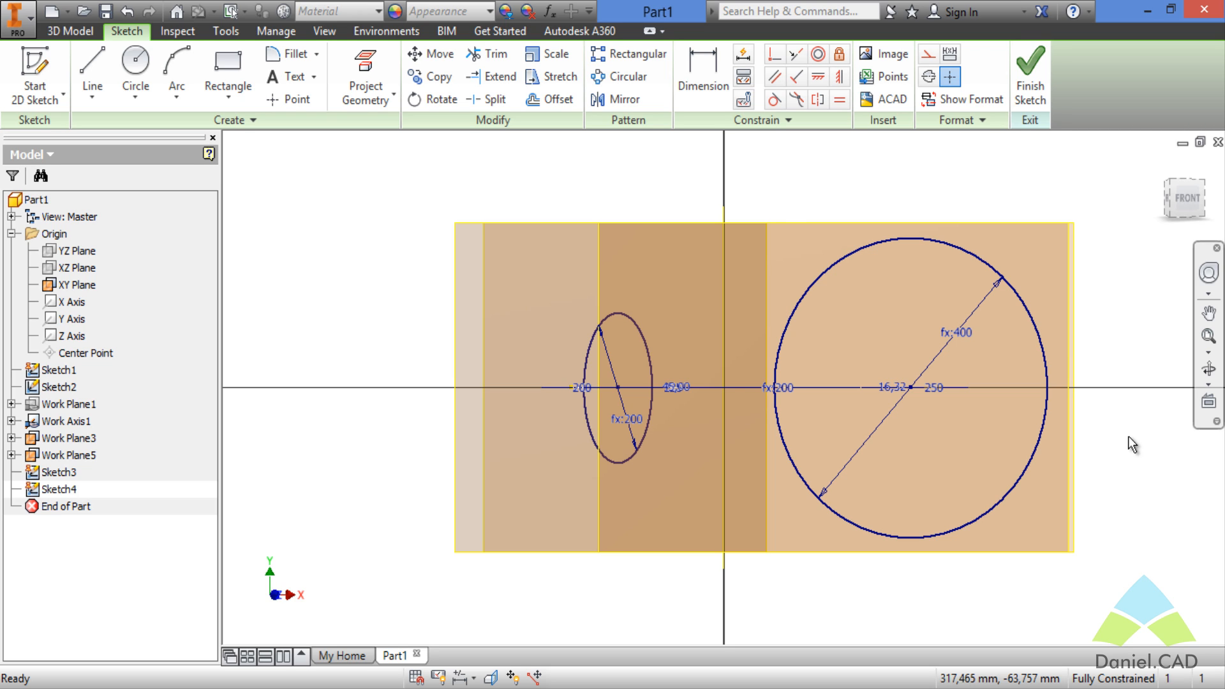
pyautogui.press('F7')
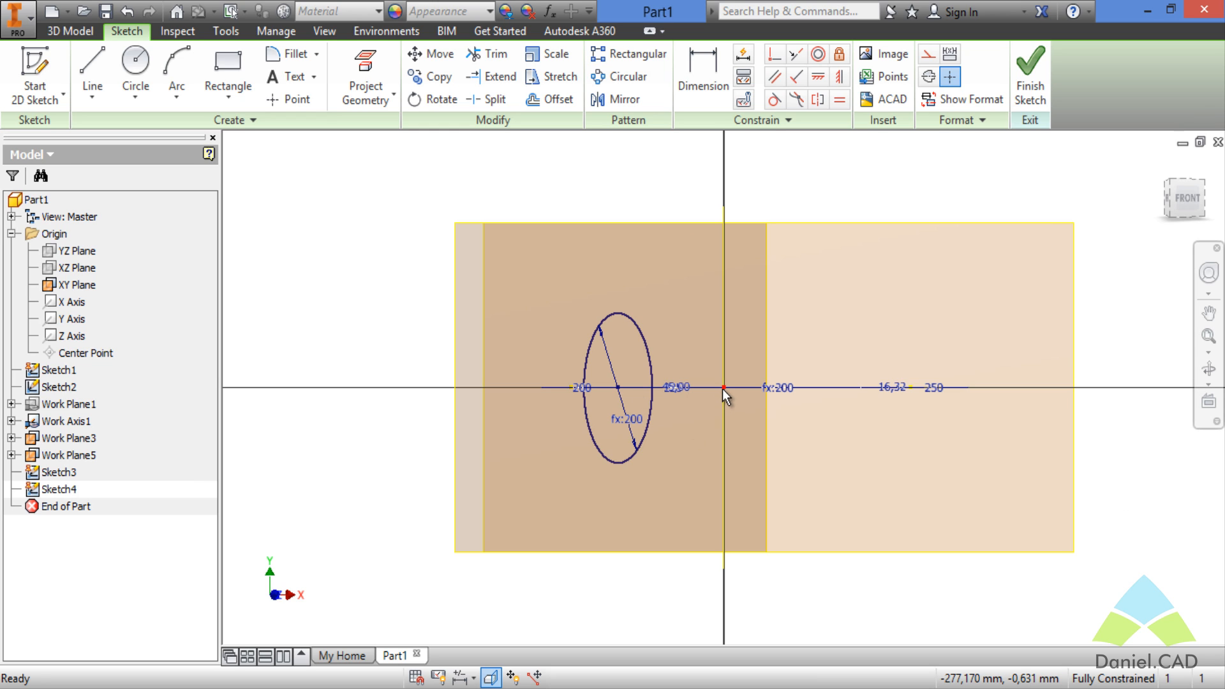
# Draw a horizontal construction line from the point on the work axis with its length set to Diam_Maior/2.
pyautogui.click(97, 67)
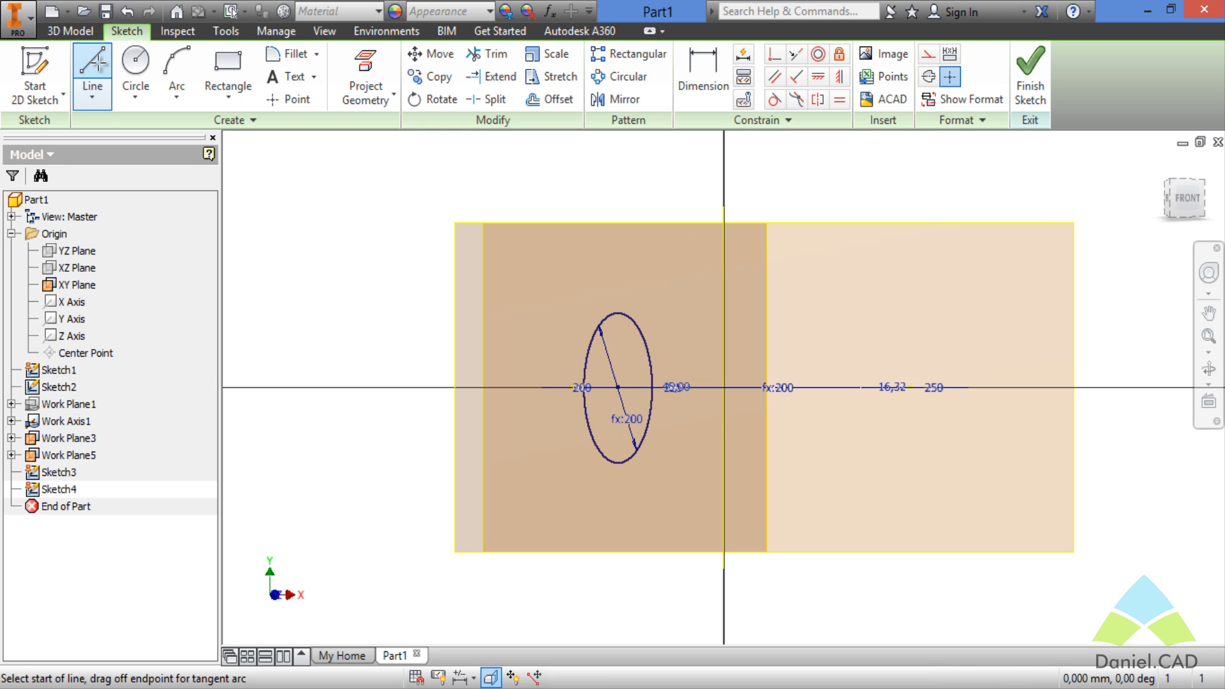
pyautogui.click(928, 56)
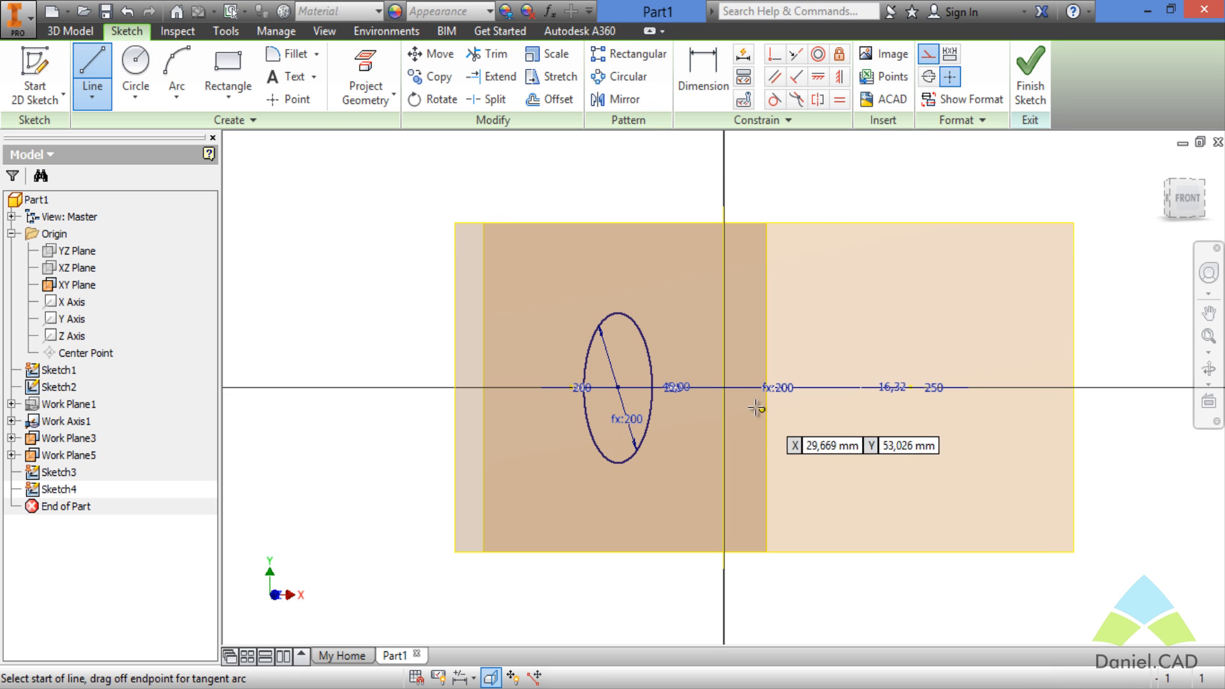
pyautogui.click(724, 387)
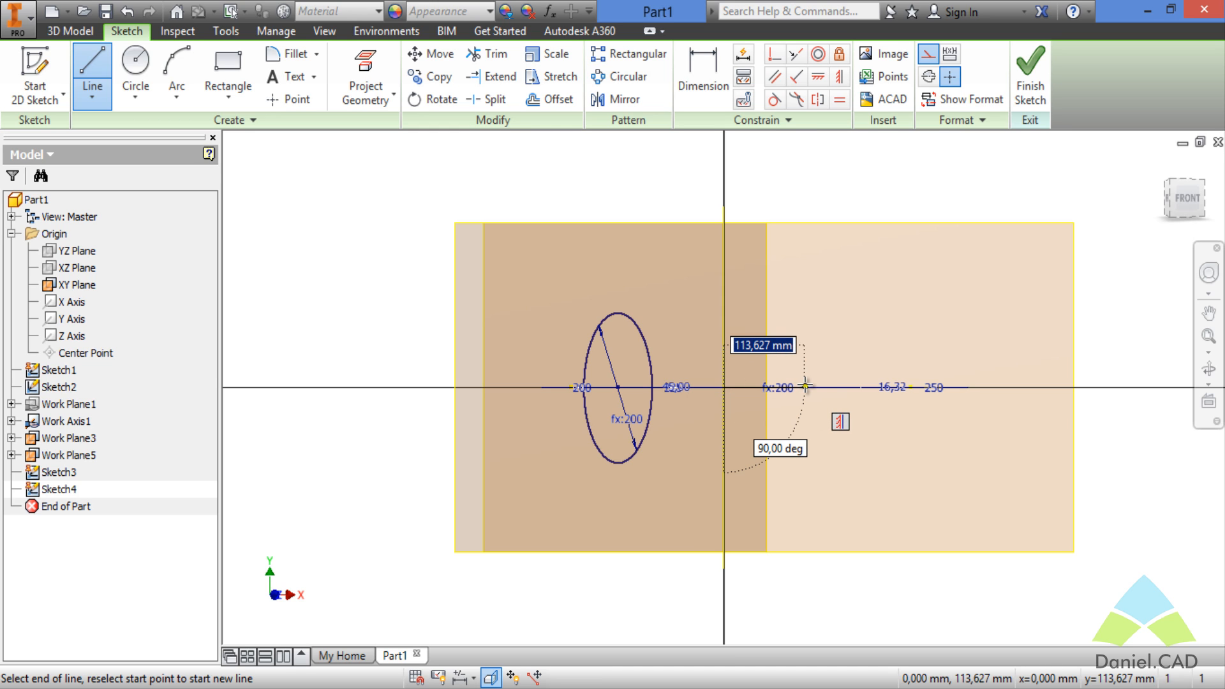
pyautogui.write('200')
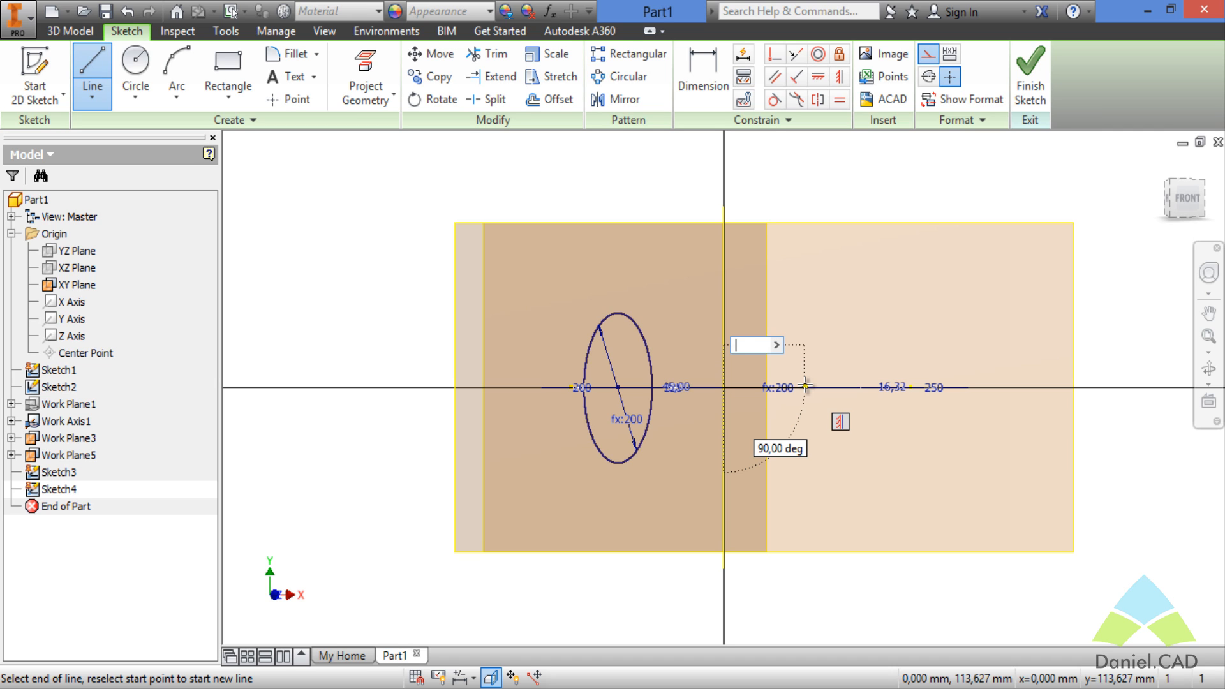
pyautogui.write('Diam_Maior/2')
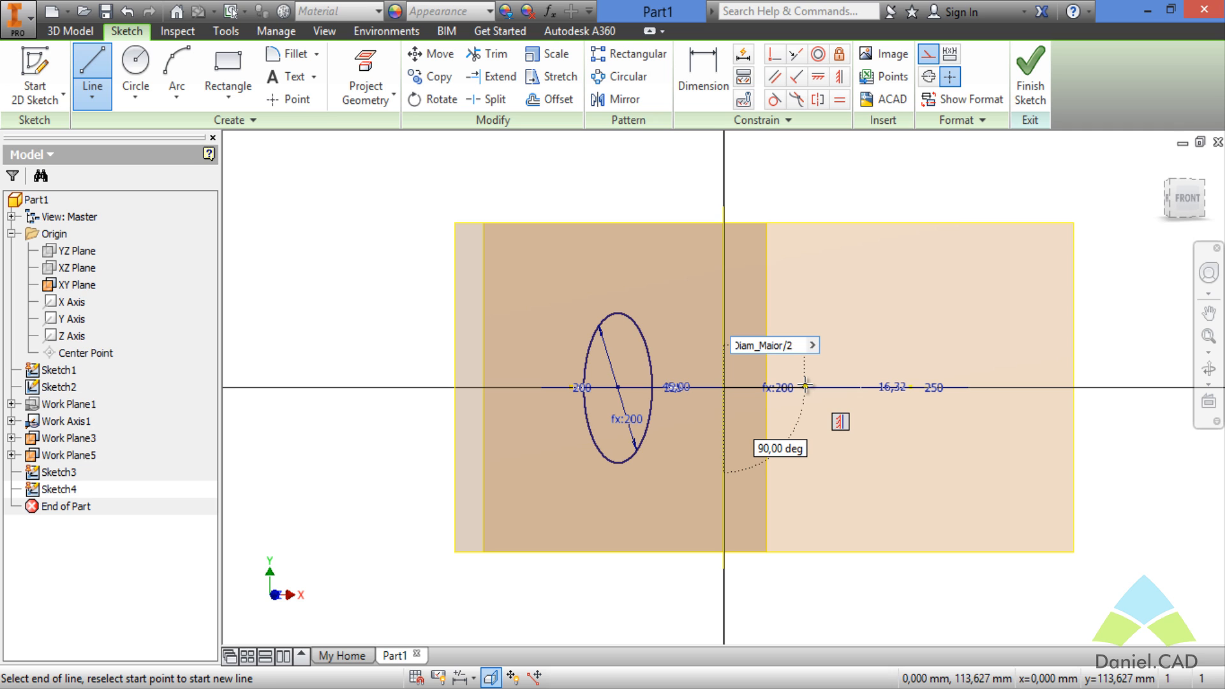
pyautogui.press('Return')
pyautogui.press('Escape')
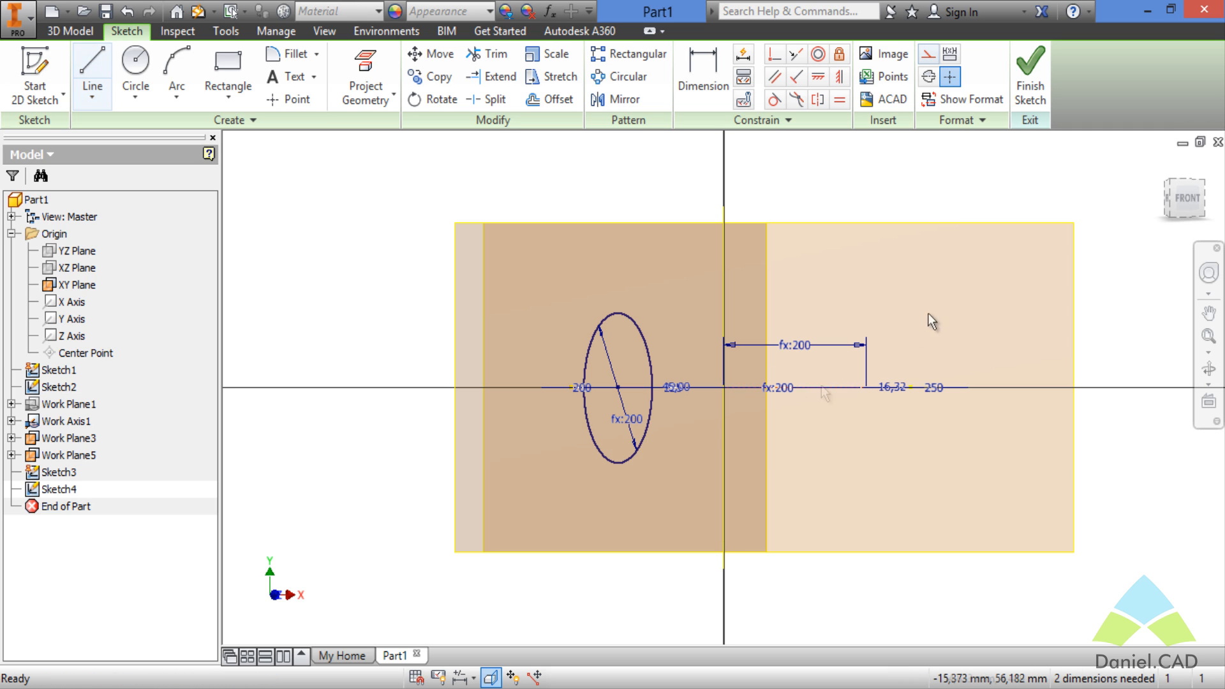
# Draw a circle centred on the construction line's free end with diameter Diam_Maior, and finish the sketch.
pyautogui.click(150, 81)
pyautogui.click(865, 387)
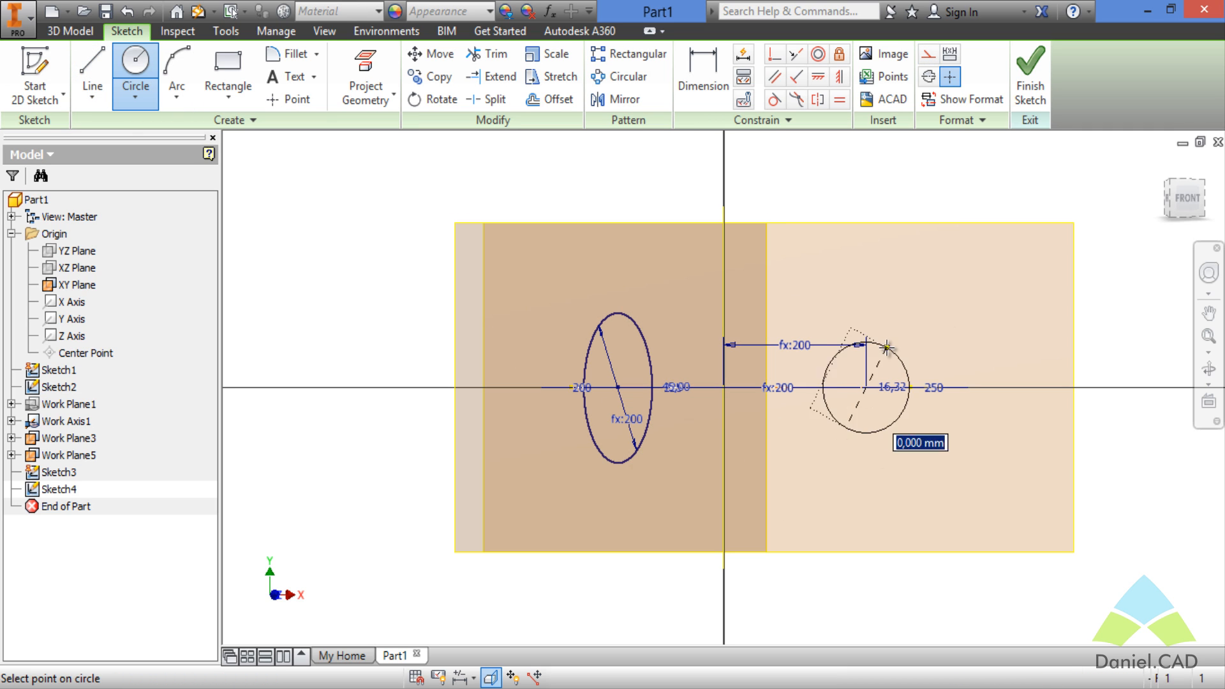
pyautogui.write('Diam_M')
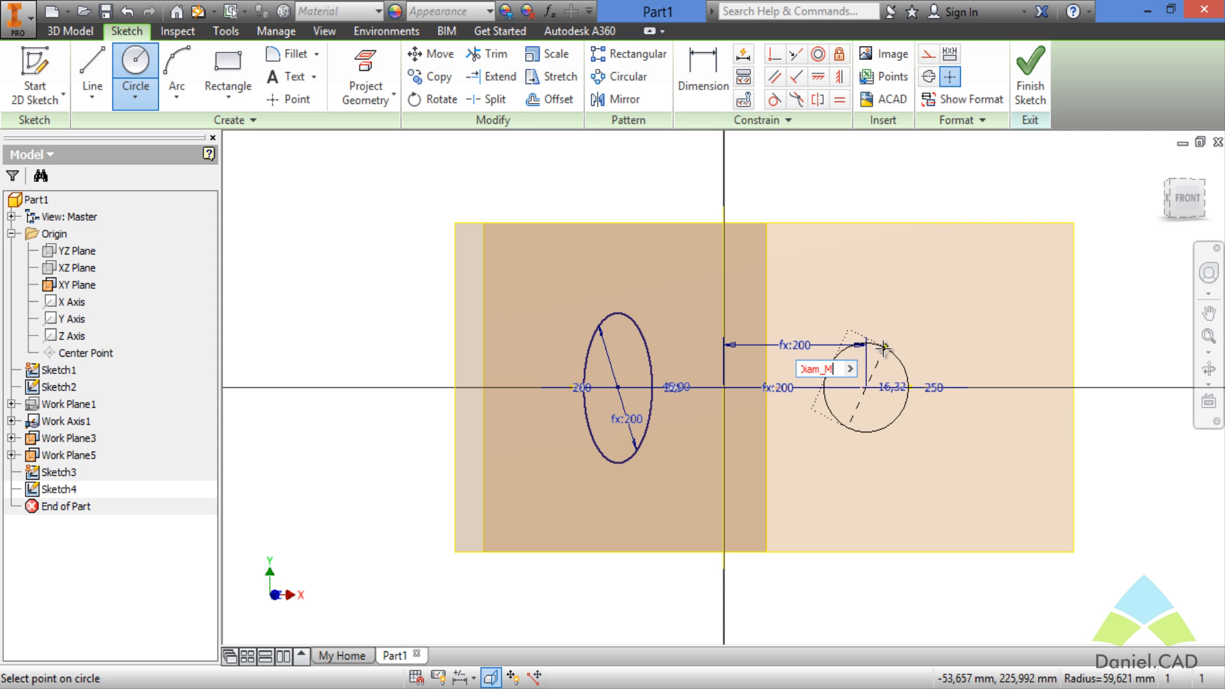
pyautogui.write('aior')
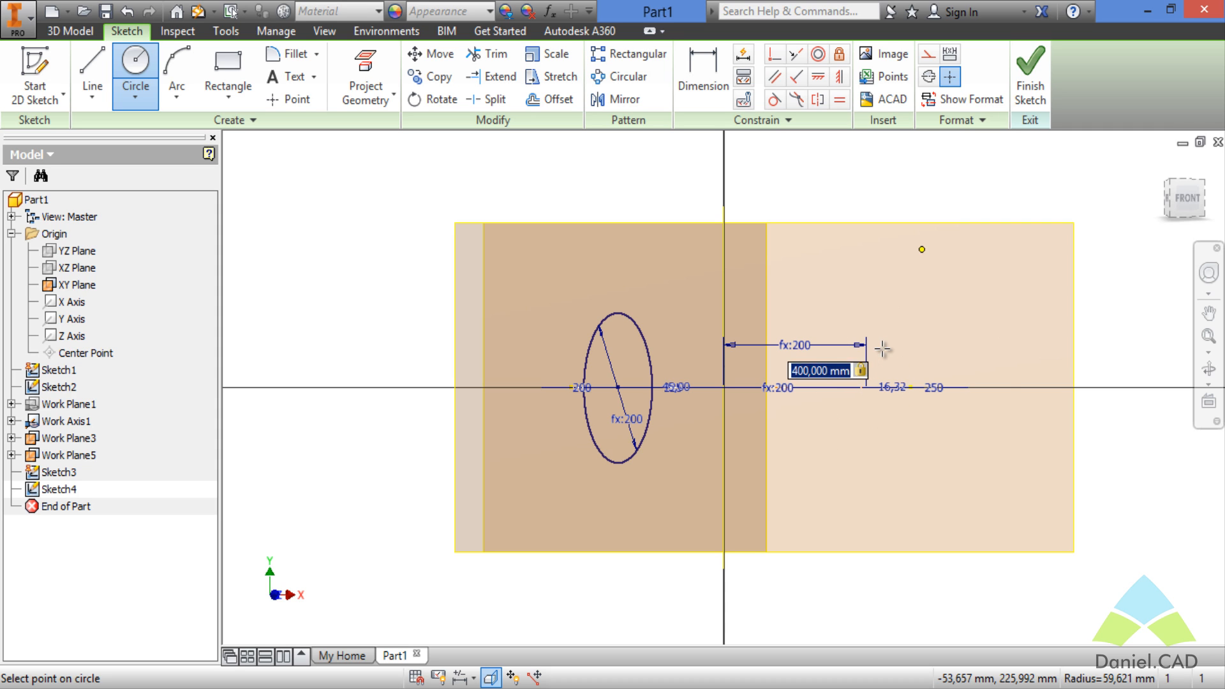
pyautogui.press('Return')
pyautogui.press('Escape')
pyautogui.click(1032, 103)
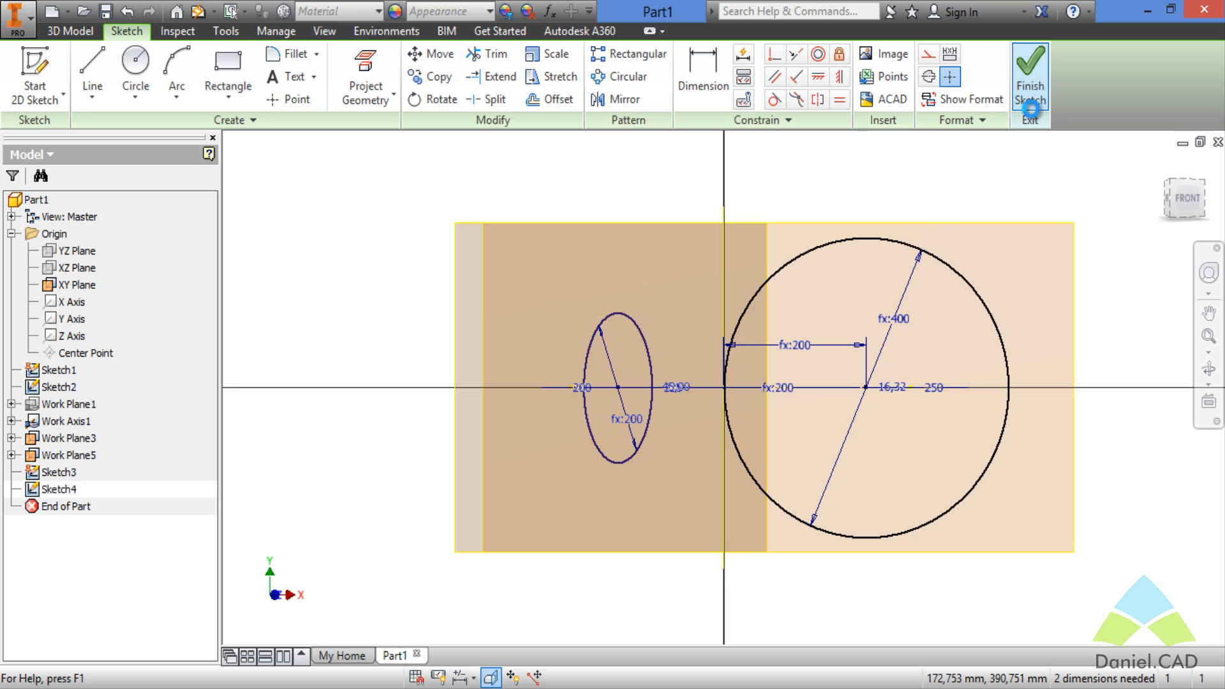
# Loft a solid from the 200 mm circle on the offset inclined plane to the 400 mm circle on the 16.32-degree plane.
pyautogui.moveTo(978, 498)
pyautogui.keyDown('shift'); pyautogui.mouseDown(button='middle')
pyautogui.moveTo(999, 467)
pyautogui.moveTo(943, 412)
pyautogui.moveTo(905, 426)
pyautogui.mouseUp(button='middle'); pyautogui.keyUp('shift')
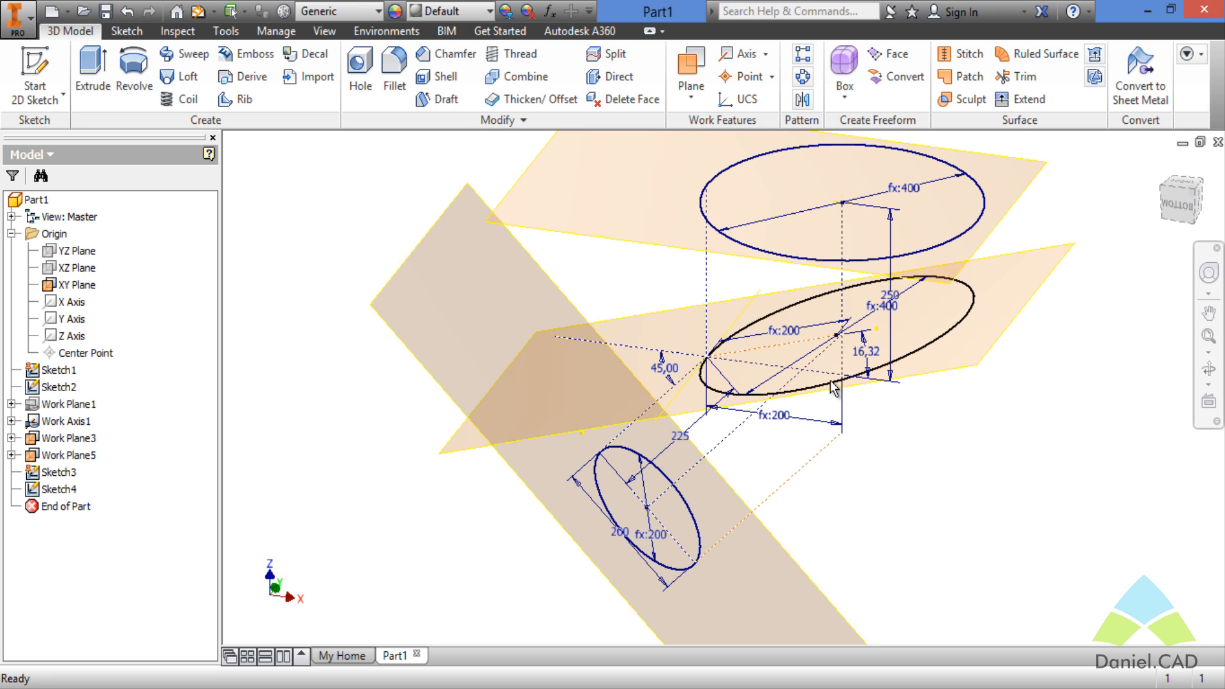
pyautogui.keyDown('shift'); pyautogui.moveTo(883, 487); pyautogui.dragTo(959, 481, button='middle'); pyautogui.keyUp('shift')
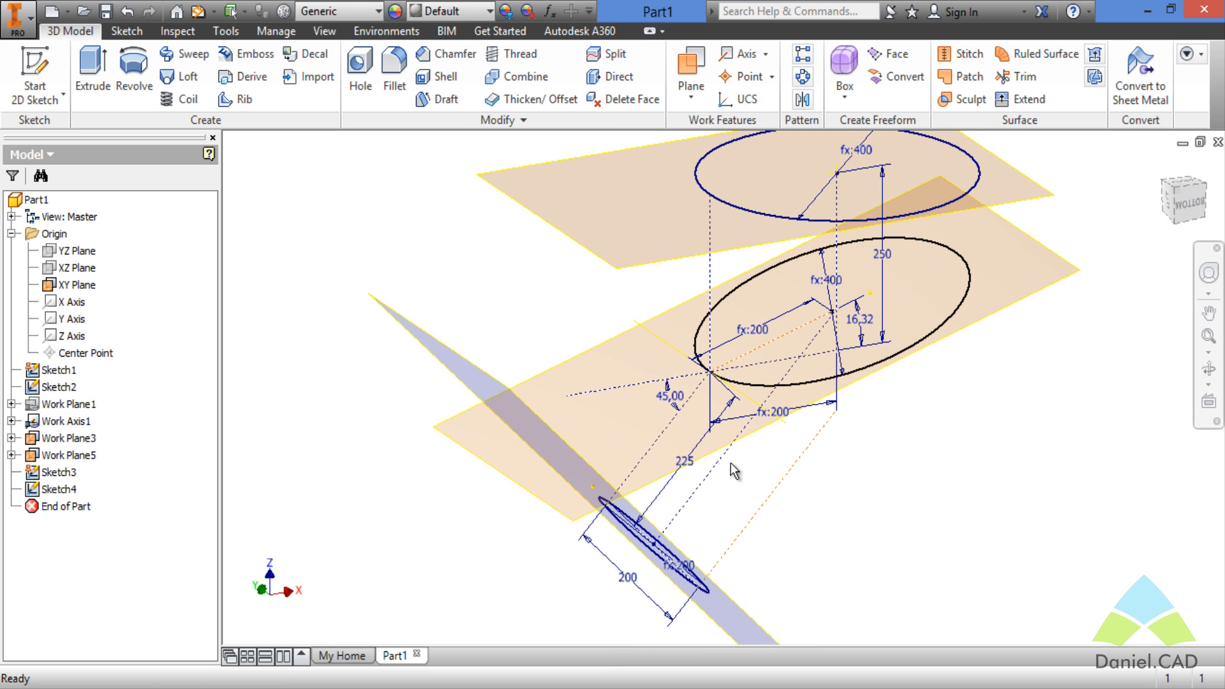
pyautogui.click(187, 77)
pyautogui.moveTo(802, 522); pyautogui.dragTo(890, 471, button='middle')
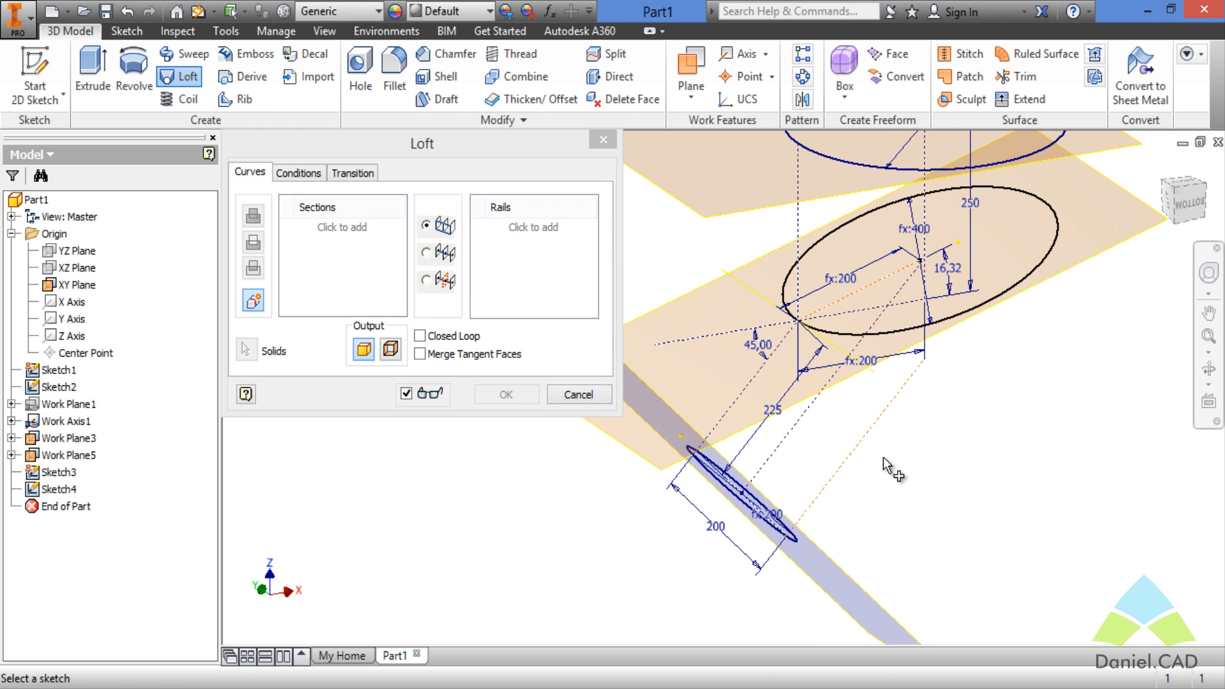
pyautogui.moveTo(785, 536)
pyautogui.keyDown('shift'); pyautogui.mouseDown(button='middle')
pyautogui.moveTo(828, 536)
pyautogui.moveTo(747, 530)
pyautogui.mouseUp(button='middle'); pyautogui.keyUp('shift')
pyautogui.click(744, 527)
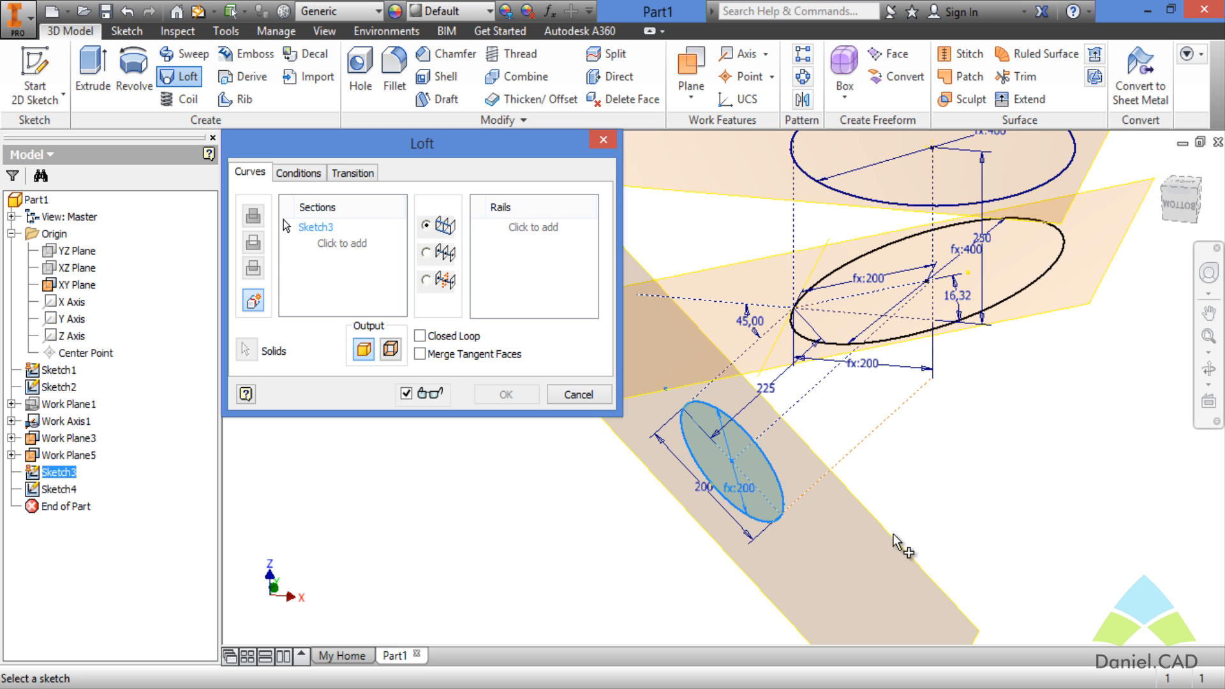
pyautogui.click(1038, 288)
pyautogui.moveTo(1071, 446)
pyautogui.keyDown('shift'); pyautogui.mouseDown(button='middle')
pyautogui.moveTo(1131, 419)
pyautogui.moveTo(1121, 418)
pyautogui.moveTo(1203, 415)
pyautogui.moveTo(730, 410)
pyautogui.moveTo(1080, 430)
pyautogui.moveTo(992, 491)
pyautogui.mouseUp(button='middle'); pyautogui.keyUp('shift')
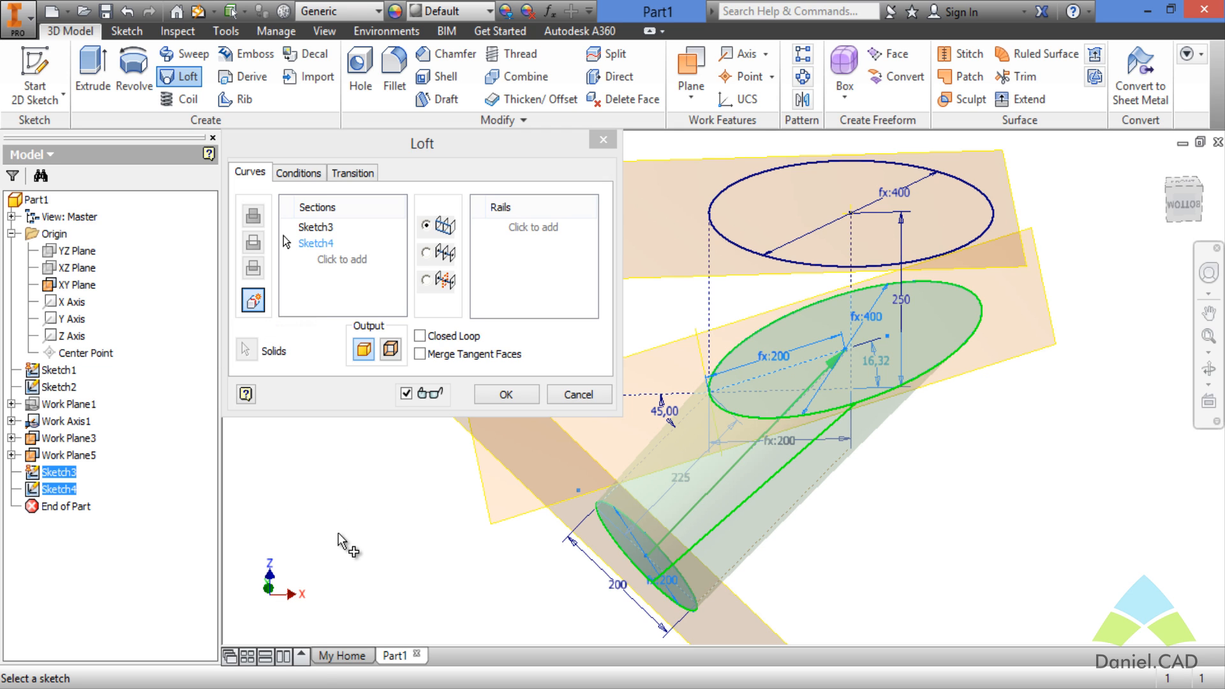
pyautogui.click(506, 394)
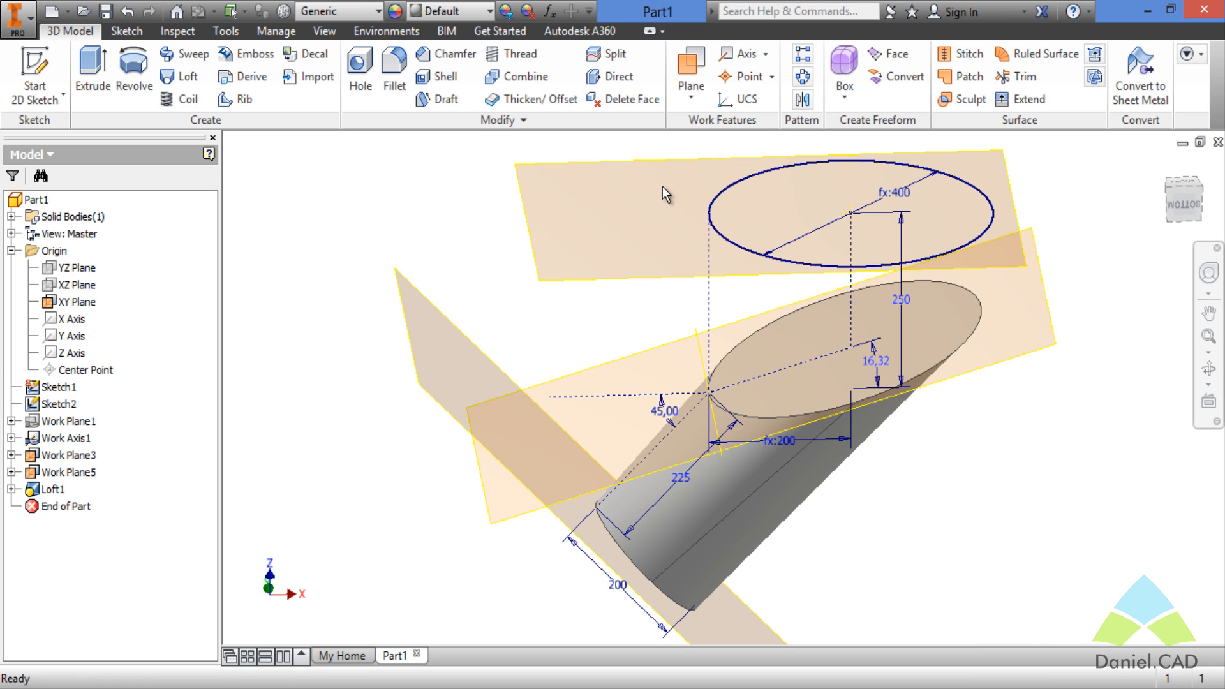
# Start a 2D sketch on the XZ plane through the middle of the lofted branch.
pyautogui.keyDown('shift'); pyautogui.moveTo(1108, 605); pyautogui.dragTo(591, 382, button='middle'); pyautogui.keyUp('shift')
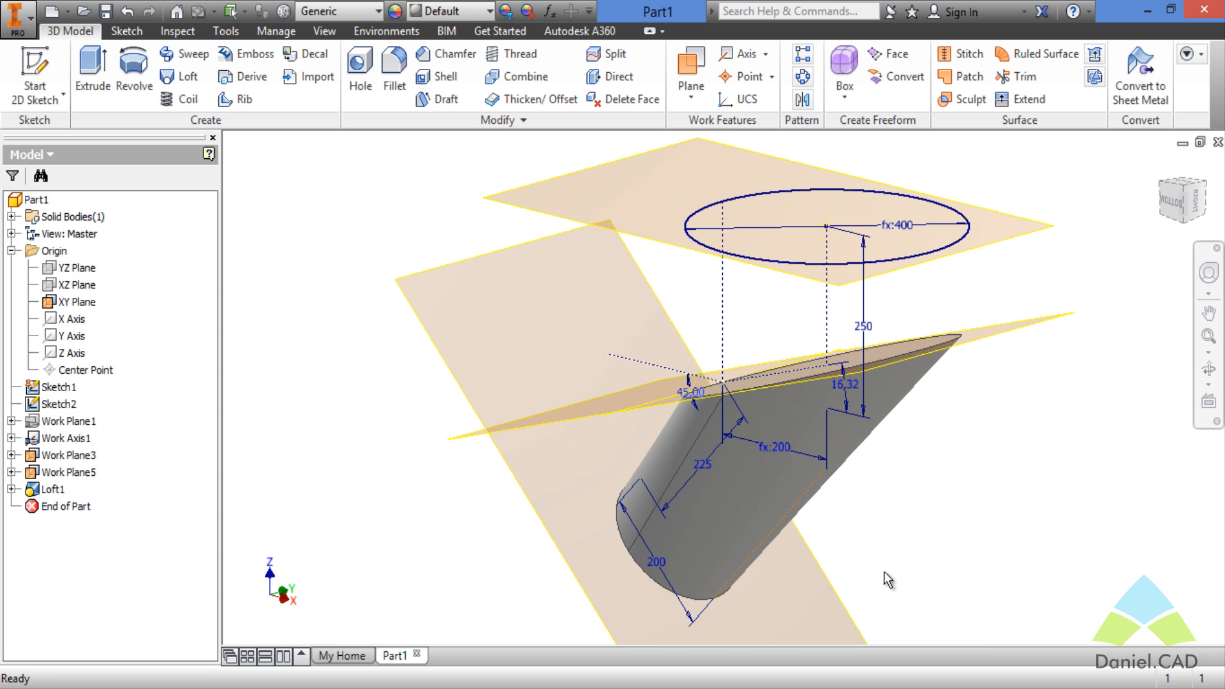
pyautogui.keyDown('shift'); pyautogui.moveTo(884, 577); pyautogui.dragTo(874, 355, button='middle'); pyautogui.keyUp('shift')
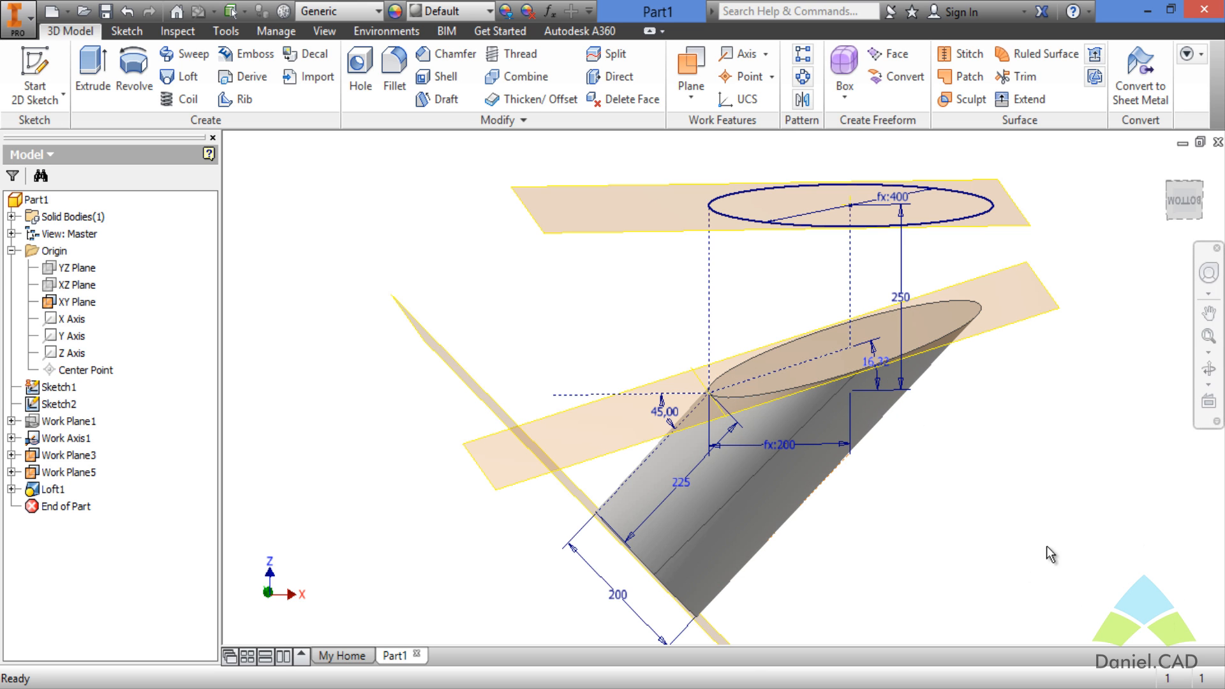
pyautogui.click(78, 285)
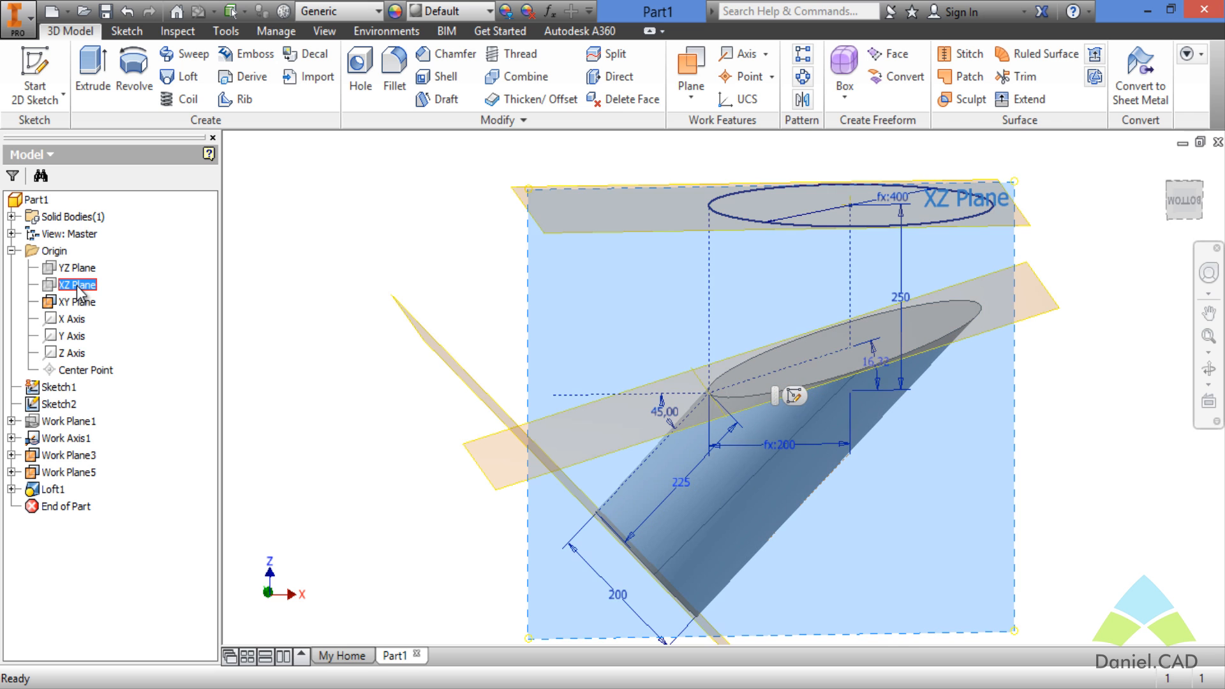
pyautogui.press('s')
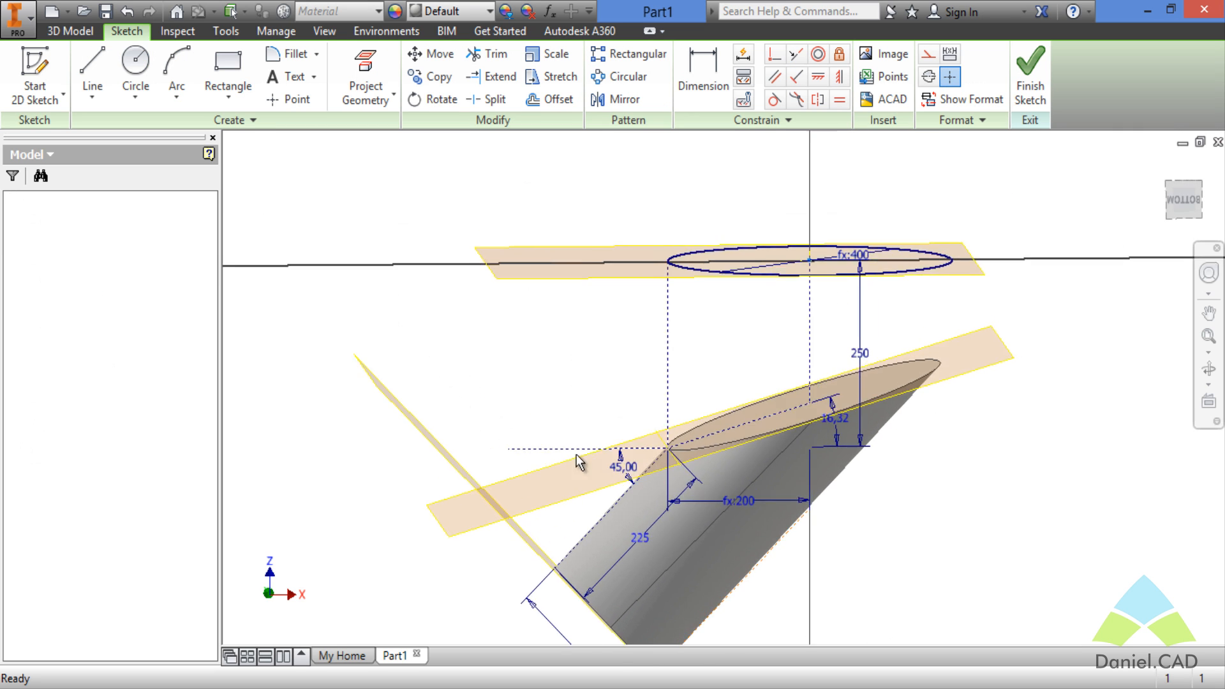
pyautogui.moveTo(999, 546); pyautogui.dragTo(1032, 321, button='middle')
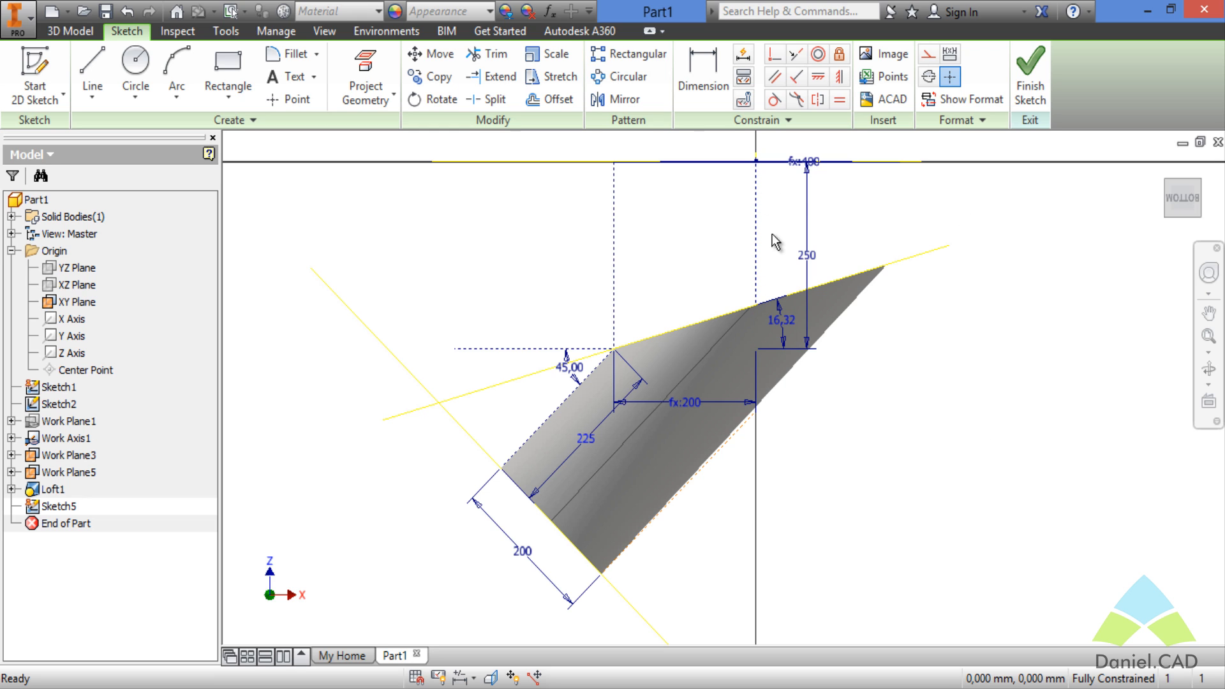
# Draw a rectangle about 216 by 386 mm from the vertical centre line, covering the branch's part beyond it.
pyautogui.click(237, 71)
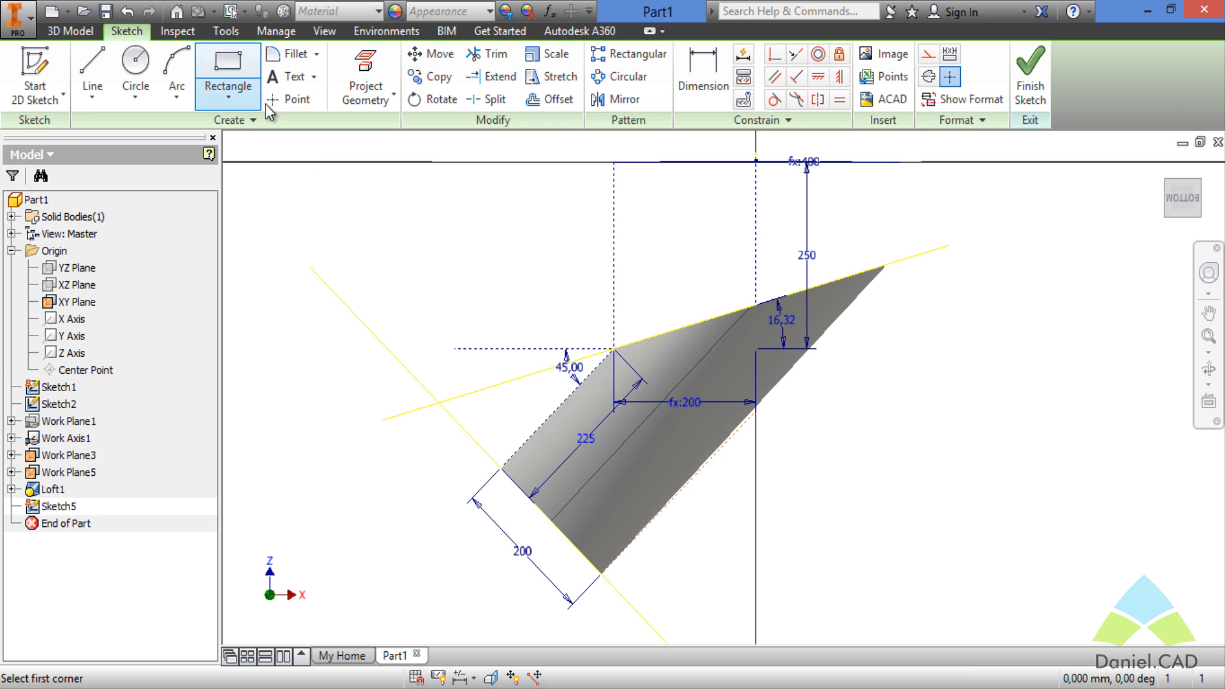
pyautogui.click(755, 187)
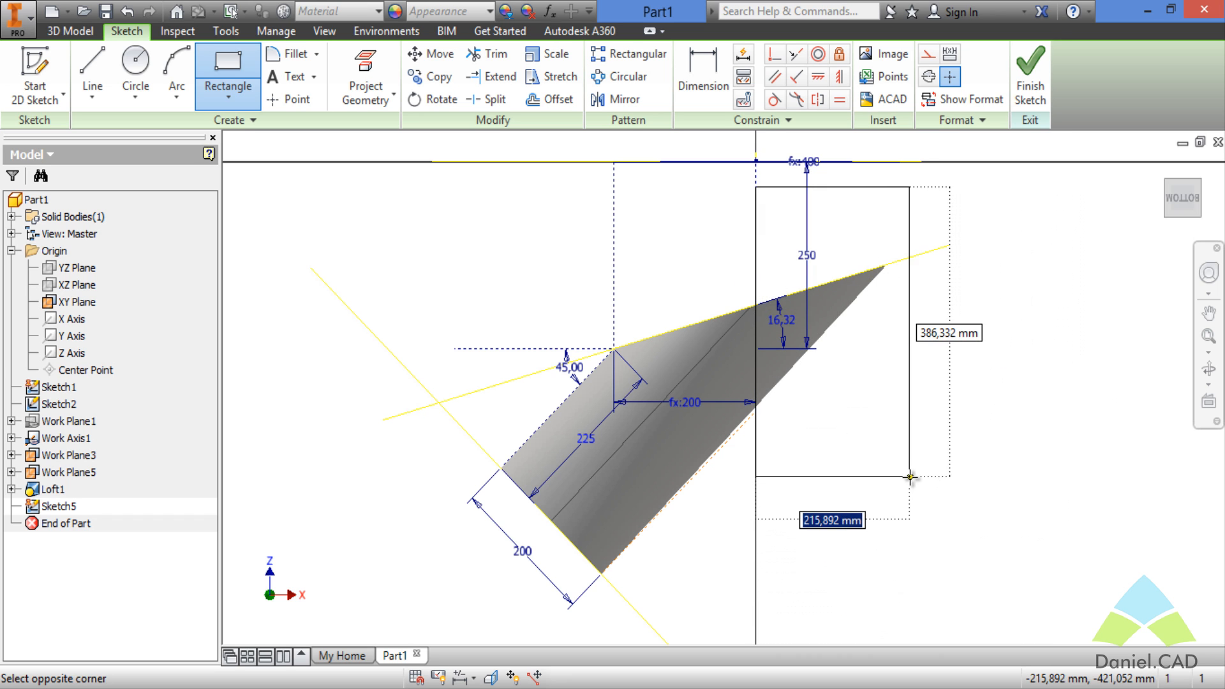
pyautogui.click(909, 477)
pyautogui.press('Escape')
# Extrude the rectangle as a cut through all in both directions to trim the lofted branch at the centre line.
pyautogui.moveTo(896, 361)
pyautogui.keyDown('shift'); pyautogui.mouseDown(button='middle')
pyautogui.moveTo(1034, 407)
pyautogui.moveTo(1001, 462)
pyautogui.mouseUp(button='middle'); pyautogui.keyUp('shift')
pyautogui.press('e')
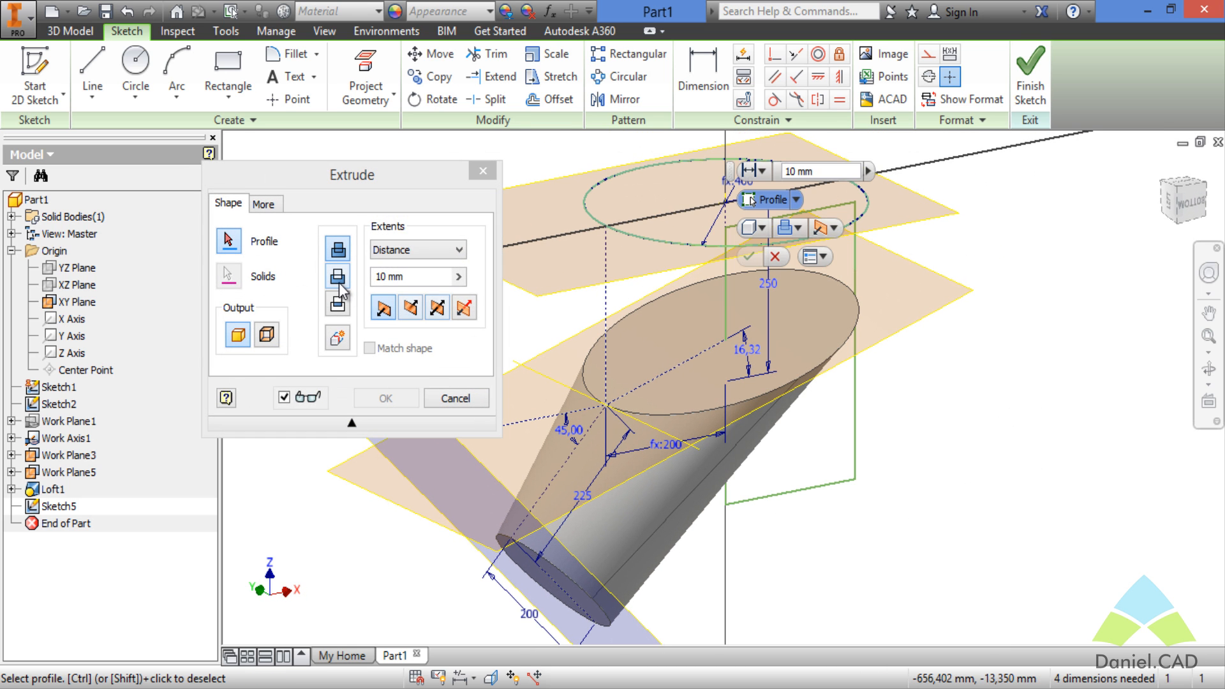
pyautogui.click(439, 312)
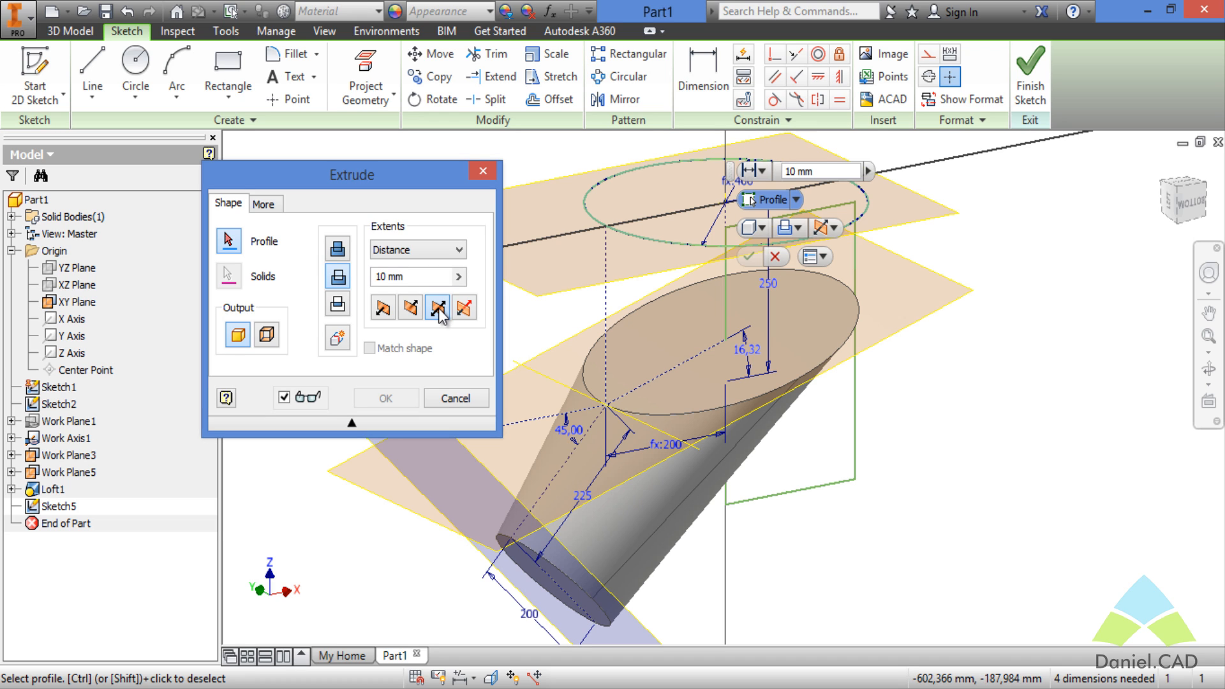
pyautogui.click(421, 250)
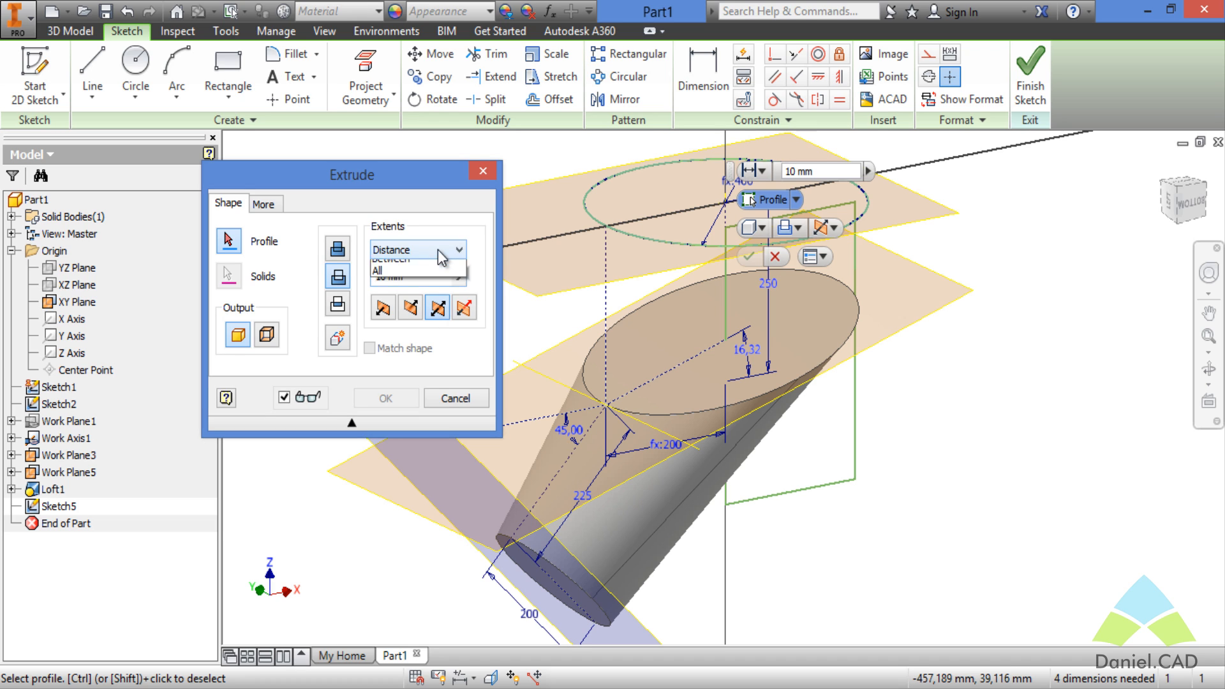
pyautogui.click(406, 316)
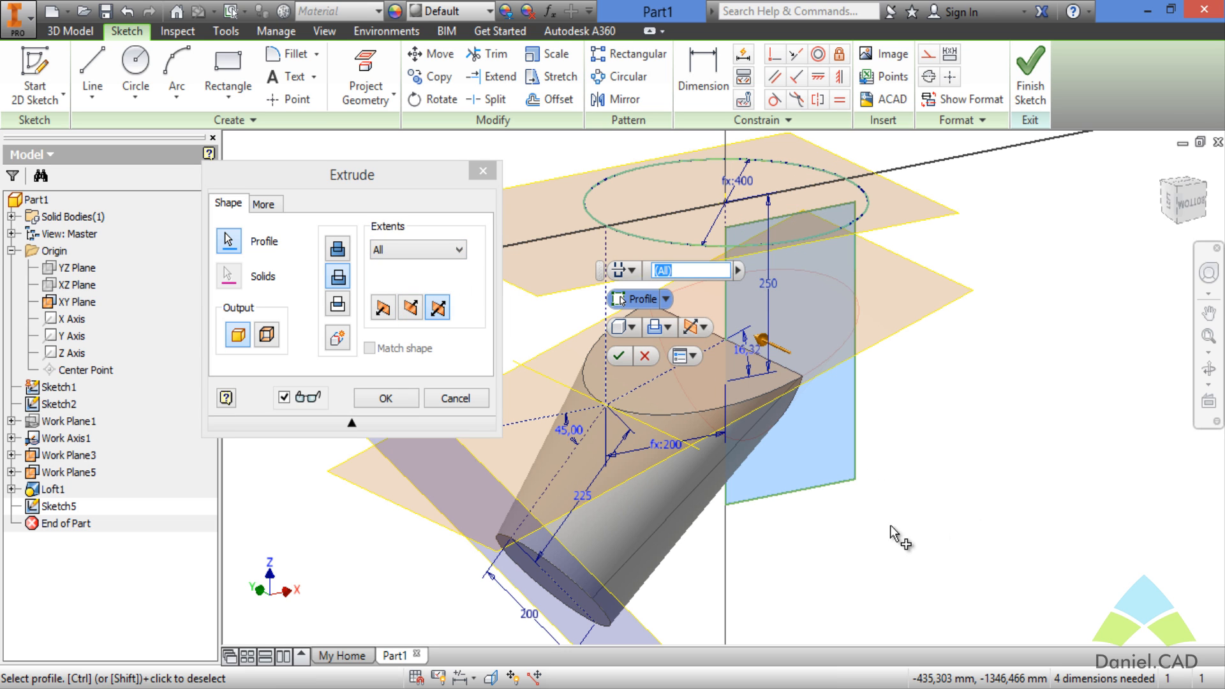
pyautogui.keyDown('shift'); pyautogui.moveTo(922, 528); pyautogui.dragTo(874, 527, button='middle'); pyautogui.keyUp('shift')
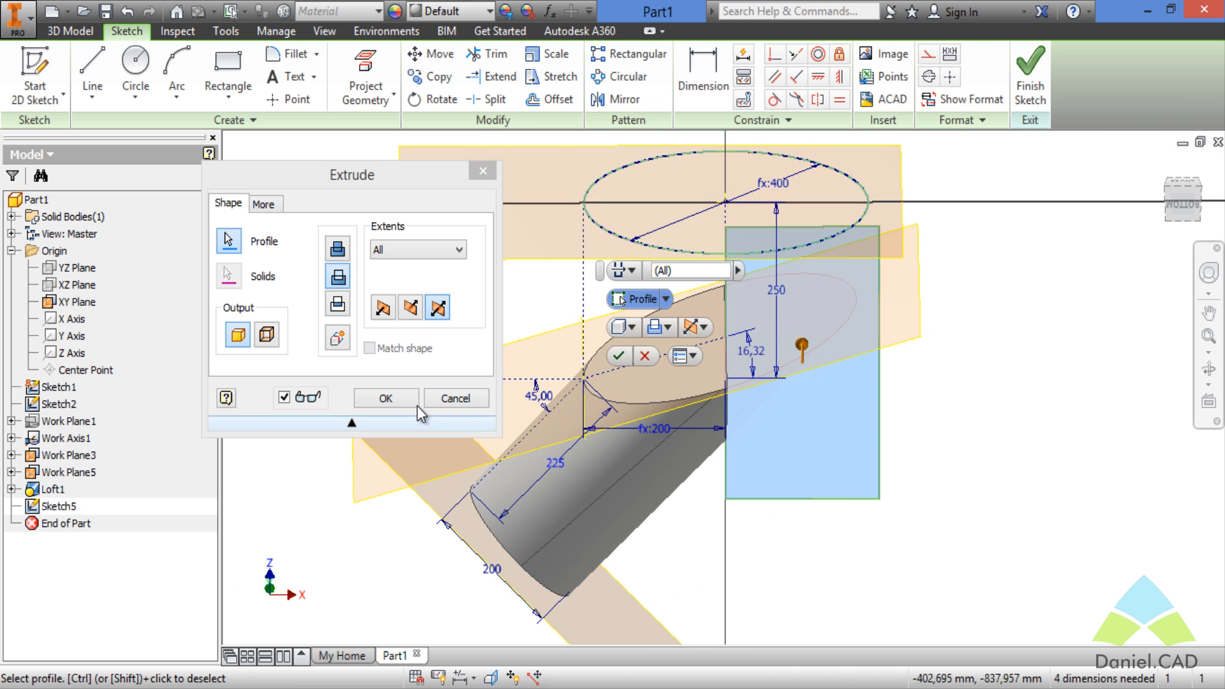
pyautogui.click(385, 398)
# Hide the two inclined work planes at the ends of the lofted branch.
pyautogui.keyDown('shift'); pyautogui.moveTo(1025, 495); pyautogui.dragTo(952, 463, button='middle'); pyautogui.keyUp('shift')
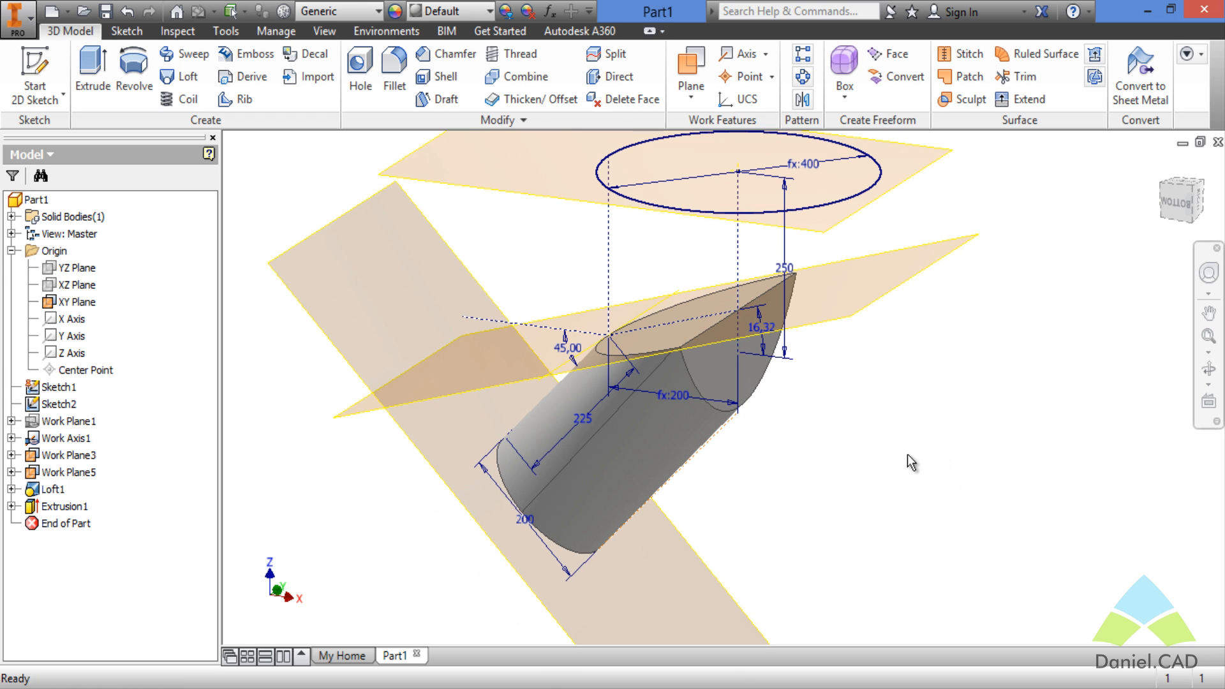
pyautogui.click(426, 463)
pyautogui.moveTo(902, 402); pyautogui.dragTo(832, 370, button='middle')
pyautogui.keyDown('ctrl'); pyautogui.click(813, 274); pyautogui.keyUp('ctrl')
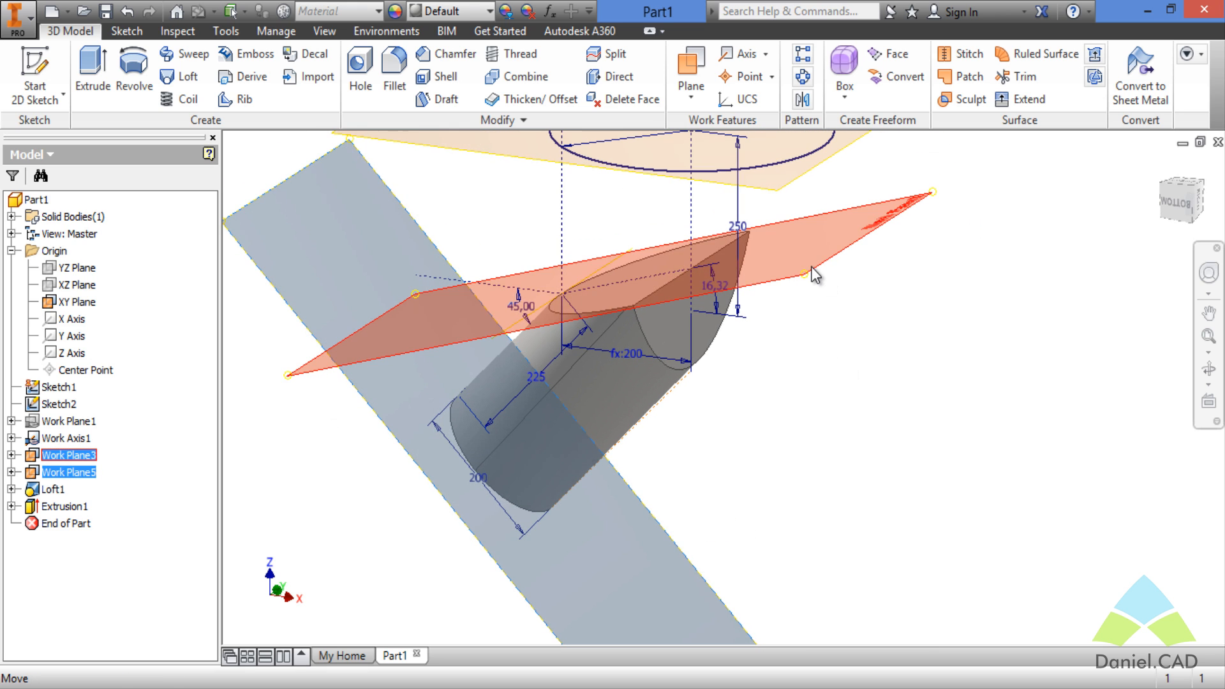
pyautogui.rightClick(813, 276)
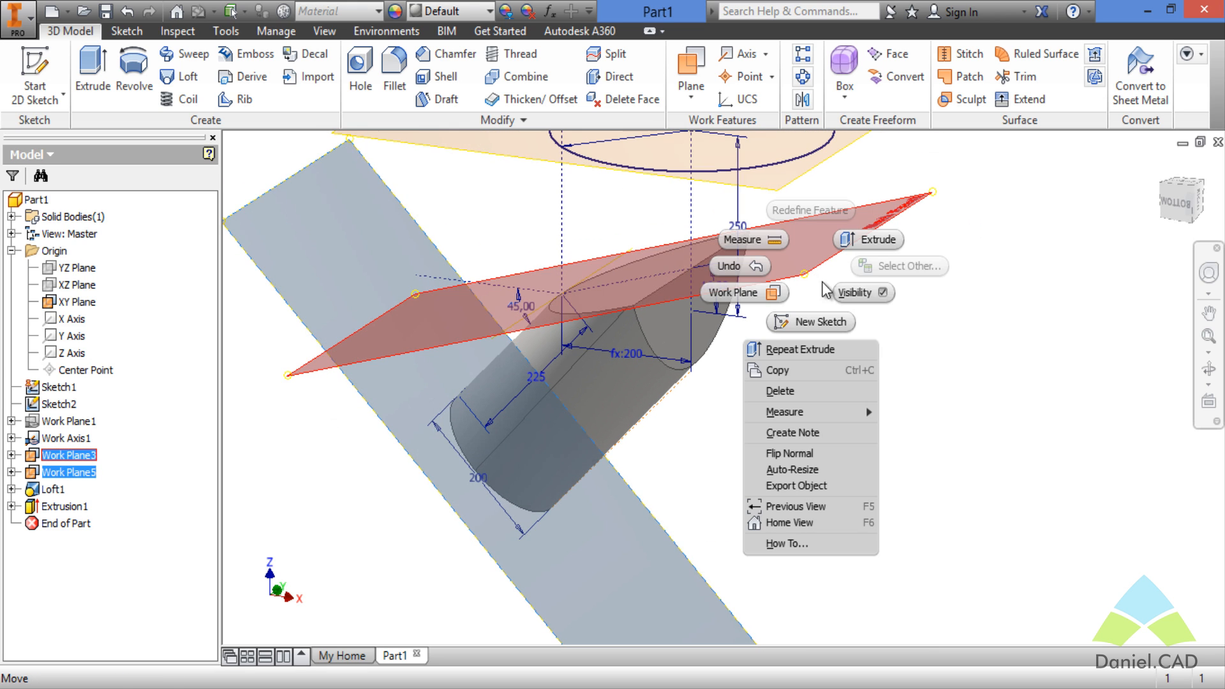
pyautogui.click(883, 294)
pyautogui.moveTo(842, 419)
pyautogui.mouseDown(button='middle')
pyautogui.moveTo(834, 514)
pyautogui.moveTo(867, 502)
pyautogui.mouseUp(button='middle')
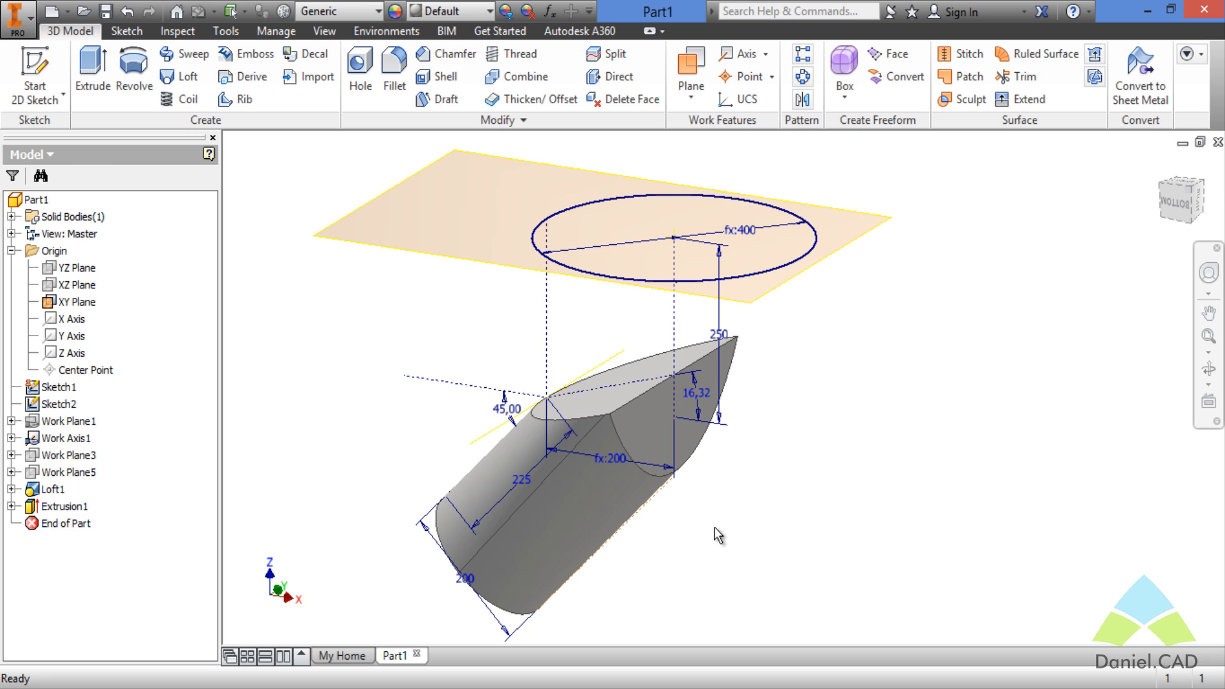
# Mirror the branch's solid body about its flat cut face as a new solid.
pyautogui.click(807, 254)
pyautogui.click(802, 100)
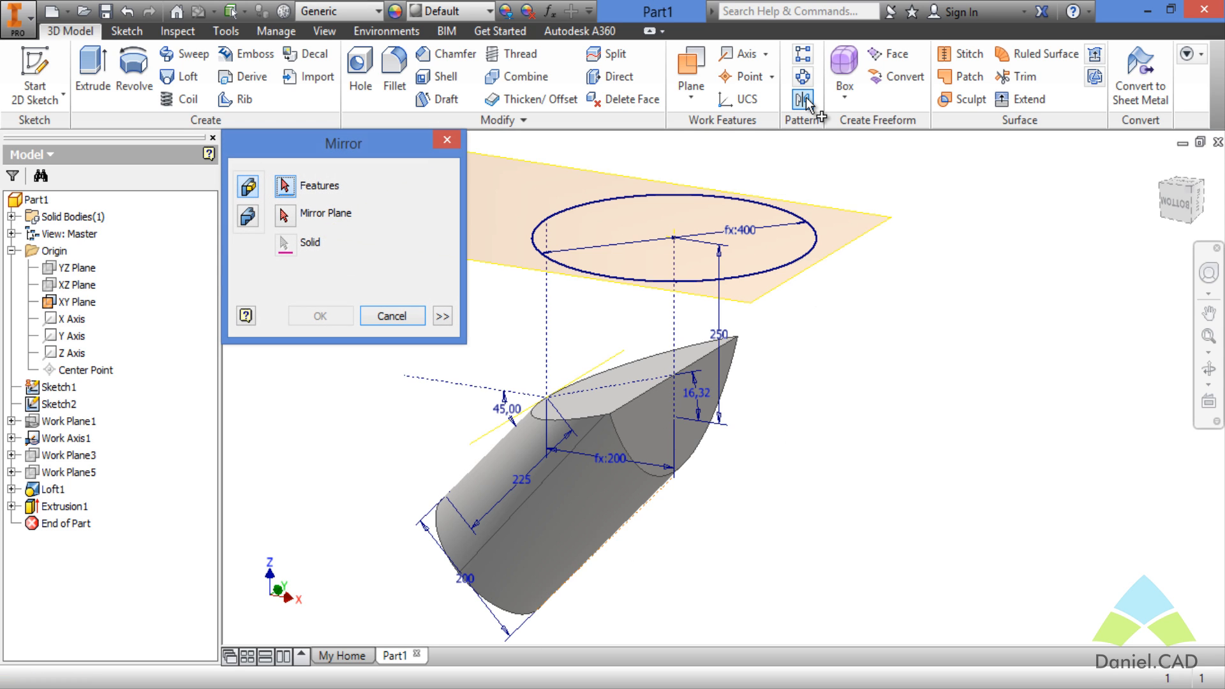
pyautogui.click(249, 217)
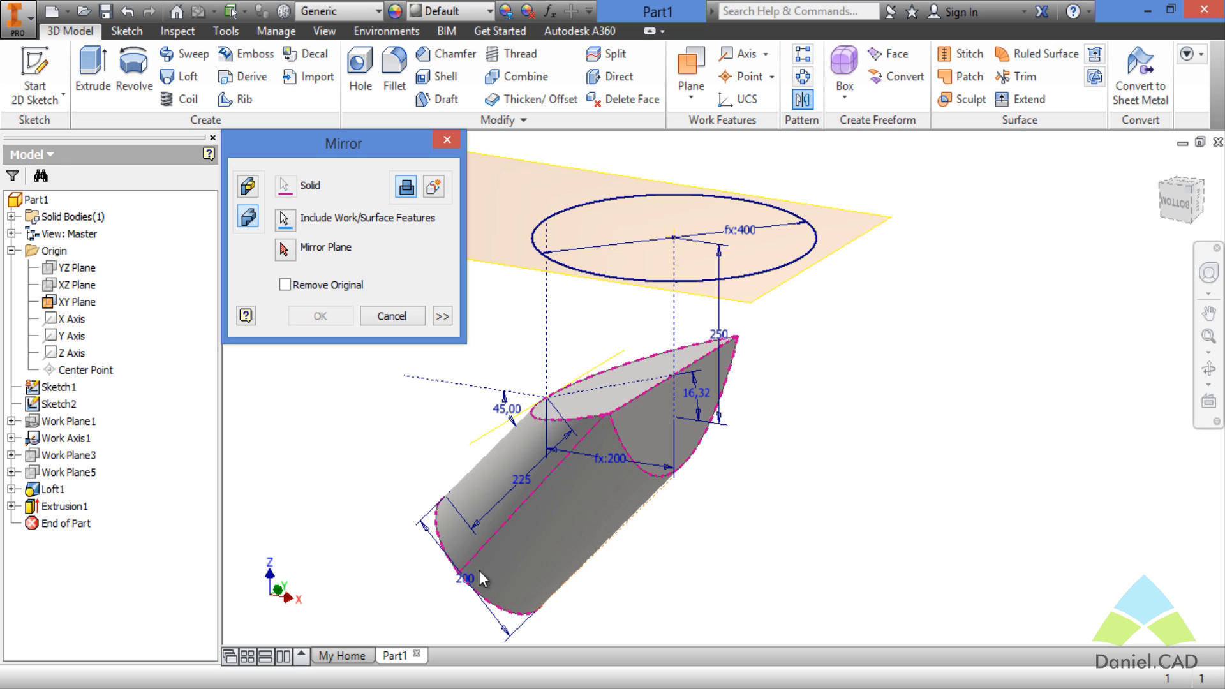
pyautogui.click(288, 255)
pyautogui.click(651, 434)
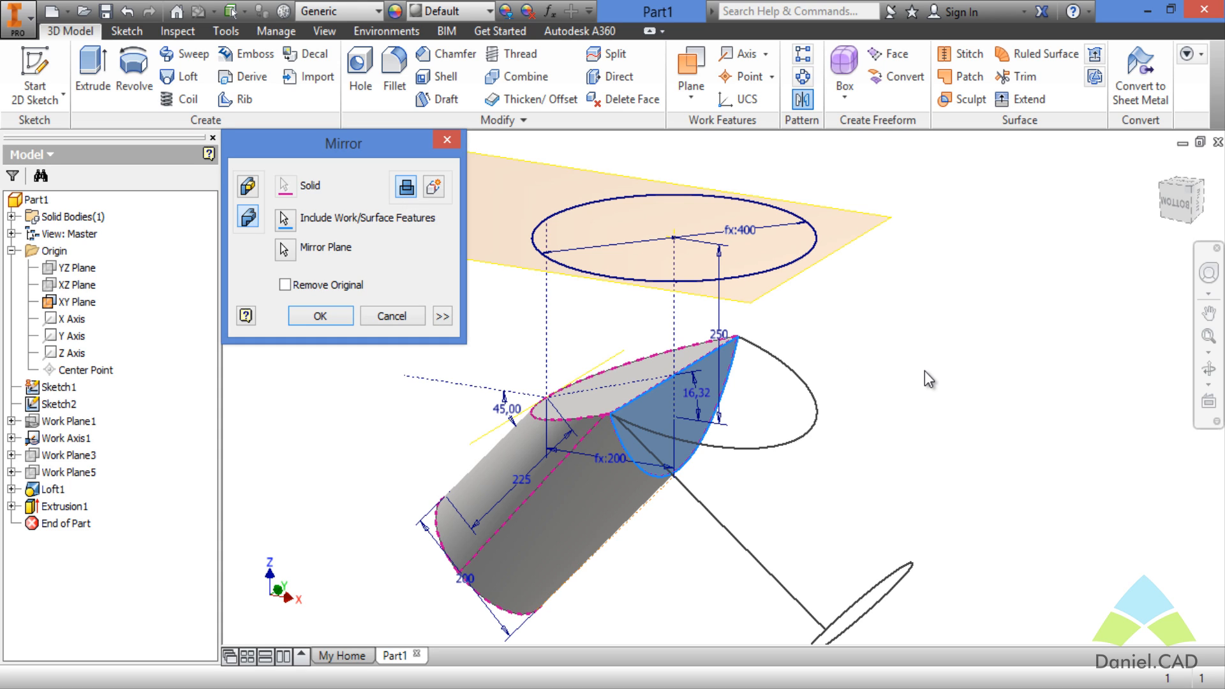
pyautogui.click(434, 187)
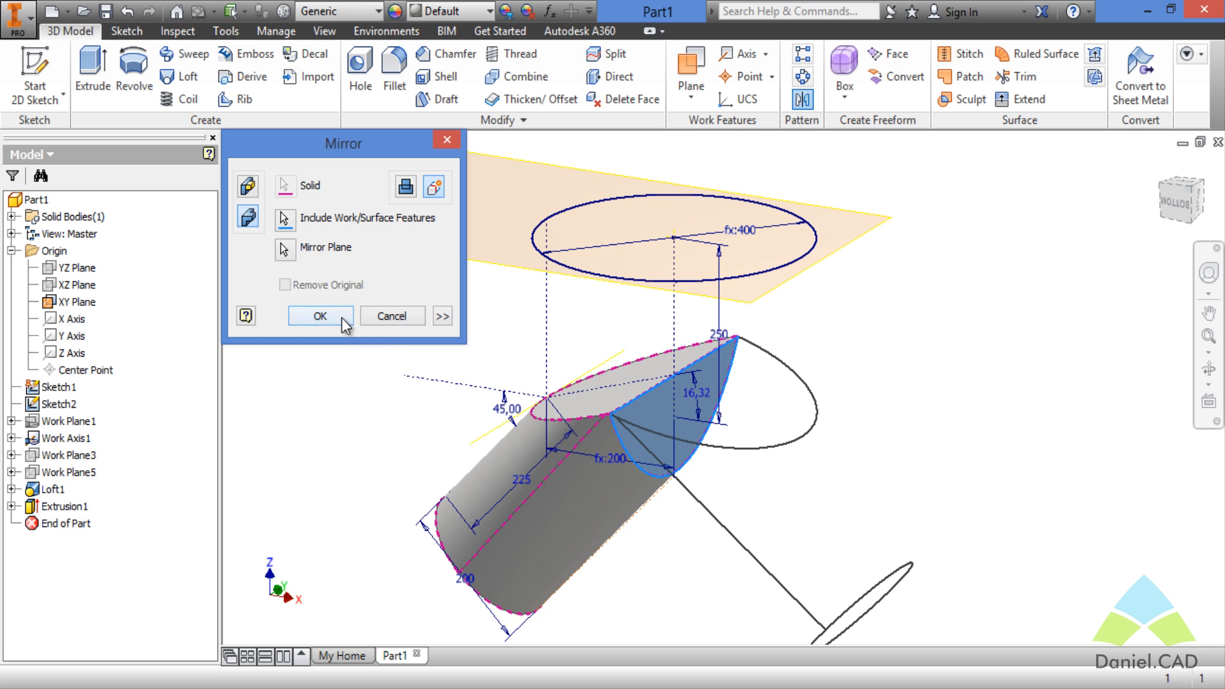
pyautogui.click(325, 316)
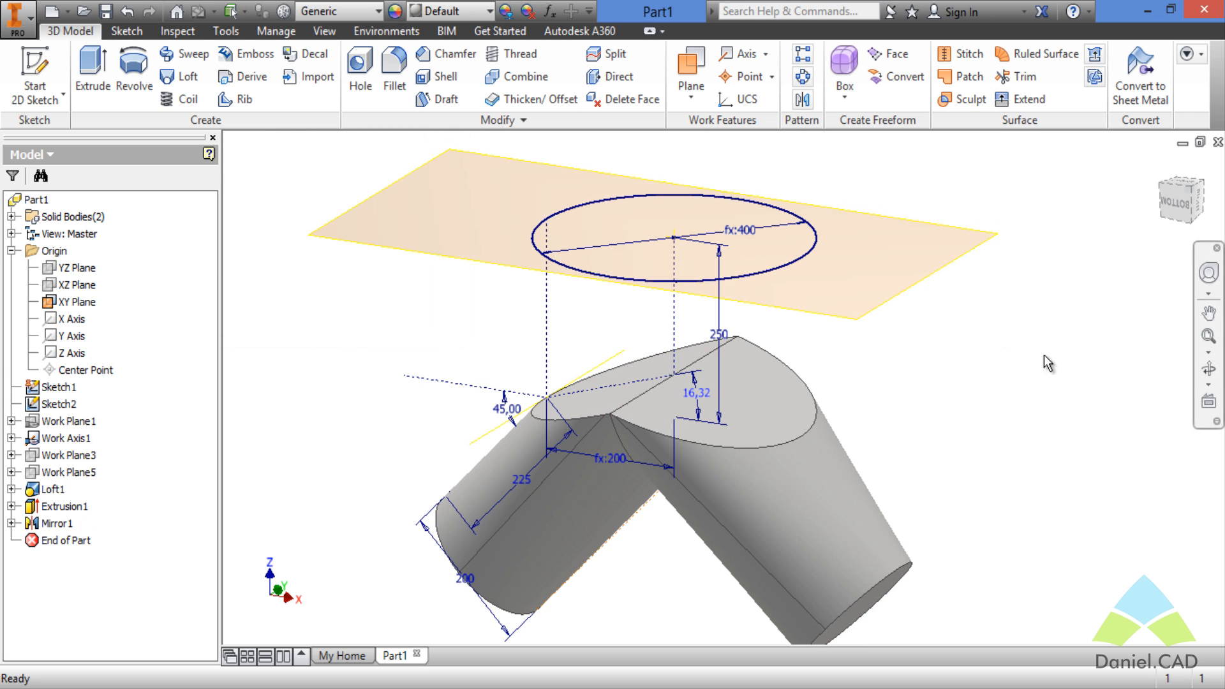
pyautogui.keyDown('shift'); pyautogui.moveTo(923, 404); pyautogui.dragTo(942, 412, button='middle'); pyautogui.keyUp('shift')
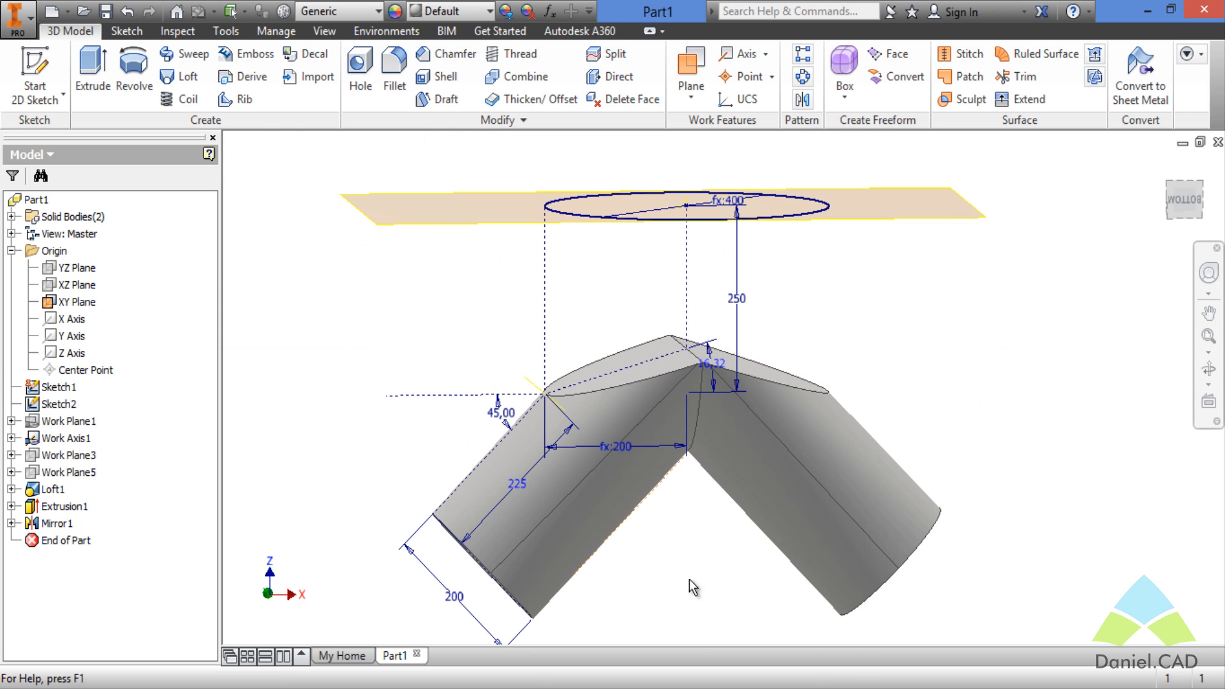
# Extrude the 400 mm circle 250 mm toward the branches as a new solid.
pyautogui.keyDown('shift'); pyautogui.moveTo(1089, 377); pyautogui.dragTo(1033, 477, button='middle'); pyautogui.keyUp('shift')
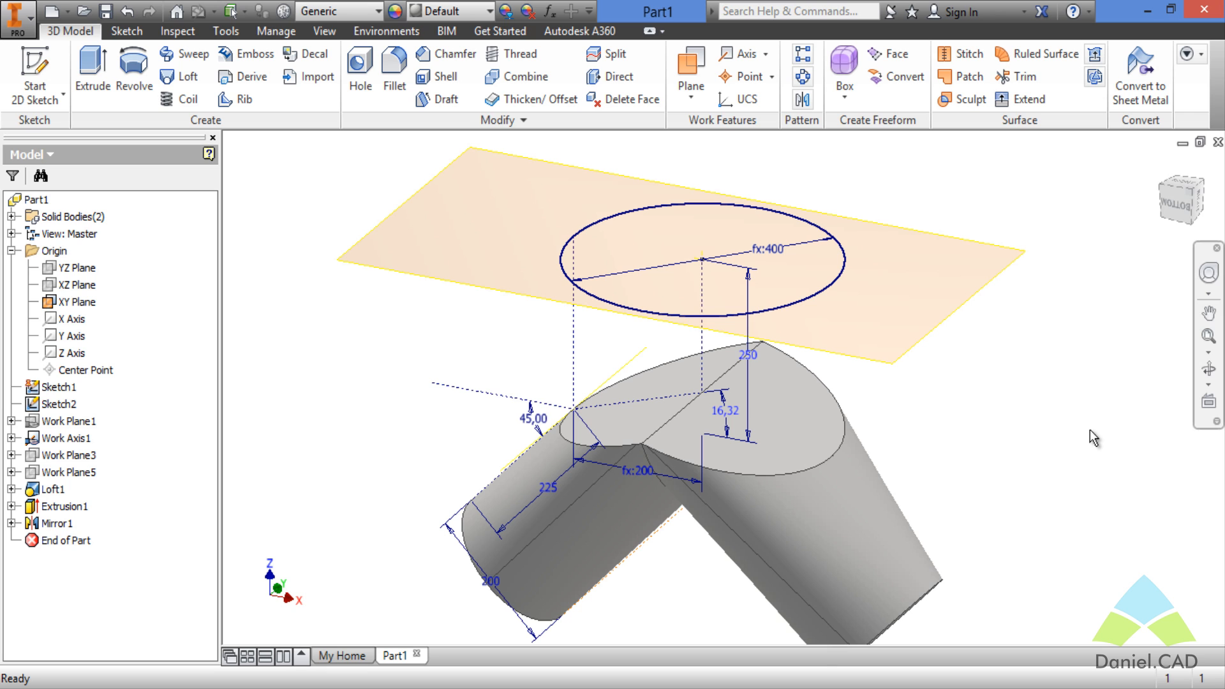
pyautogui.click(92, 67)
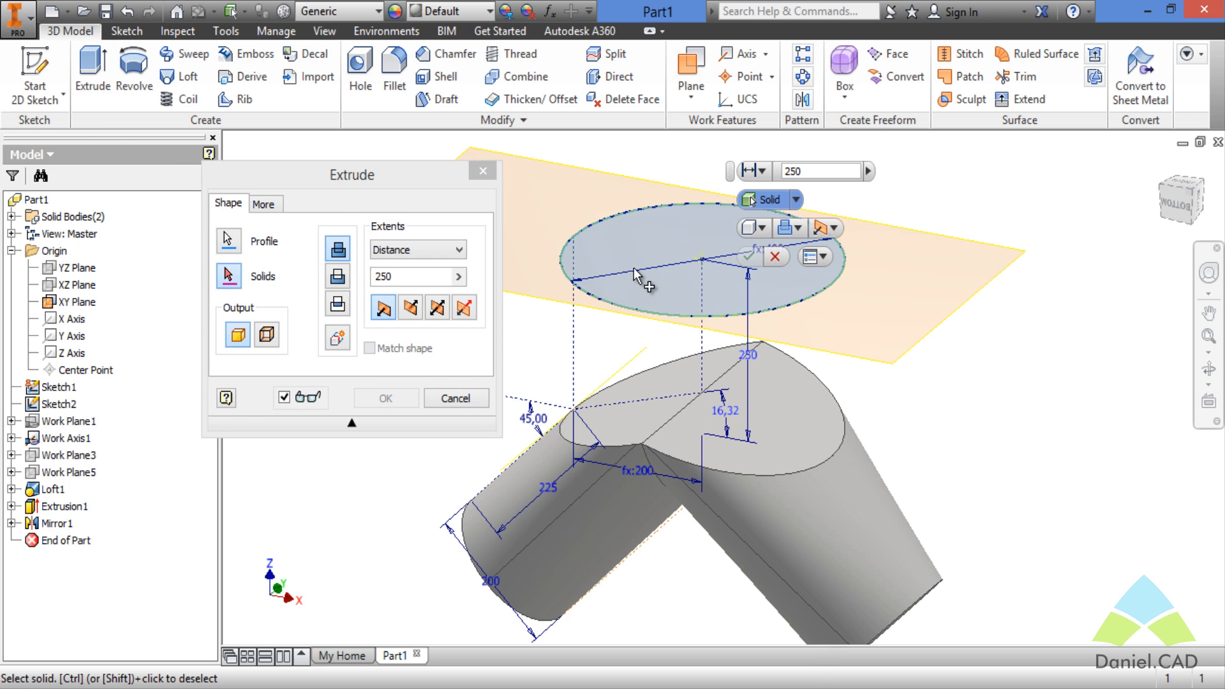
pyautogui.moveTo(689, 268); pyautogui.dragTo(657, 318, button='middle')
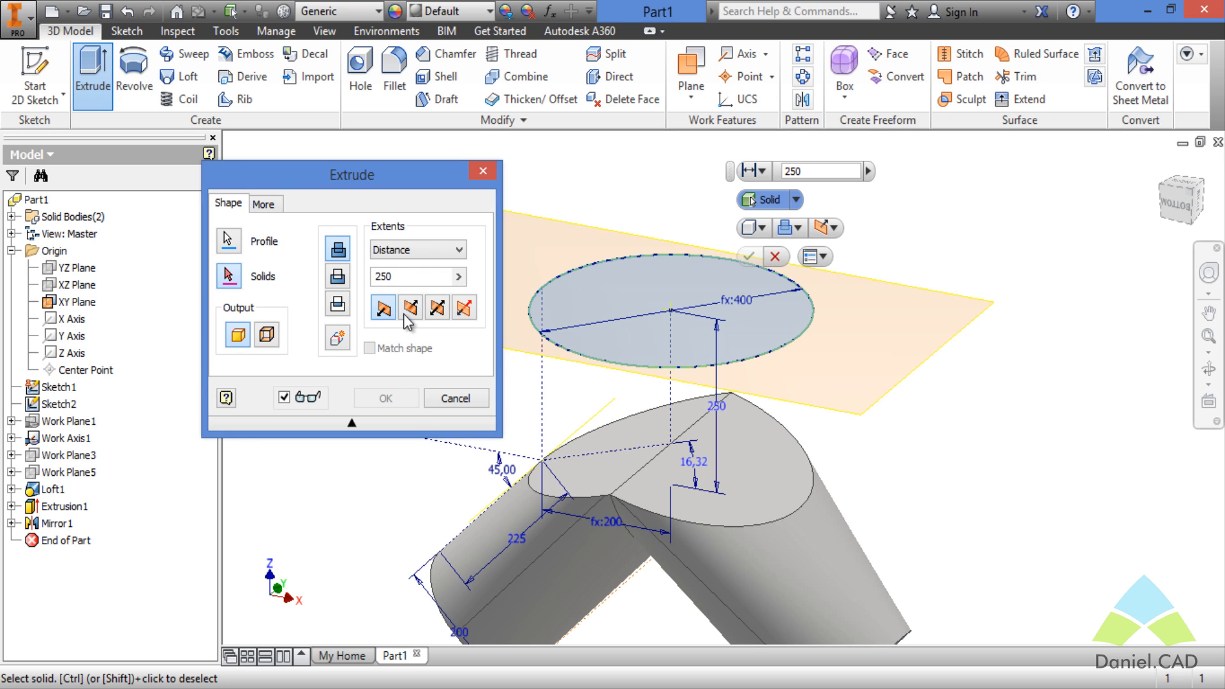
pyautogui.moveTo(1039, 422); pyautogui.dragTo(1059, 424, button='middle')
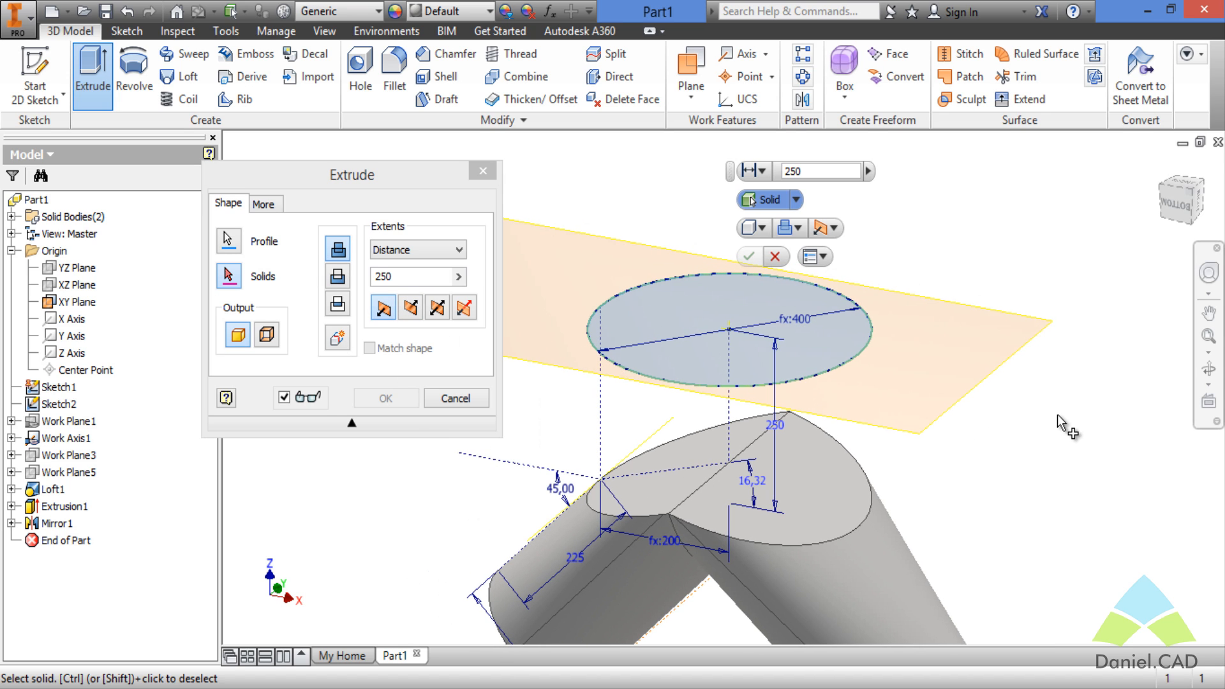
pyautogui.click(343, 345)
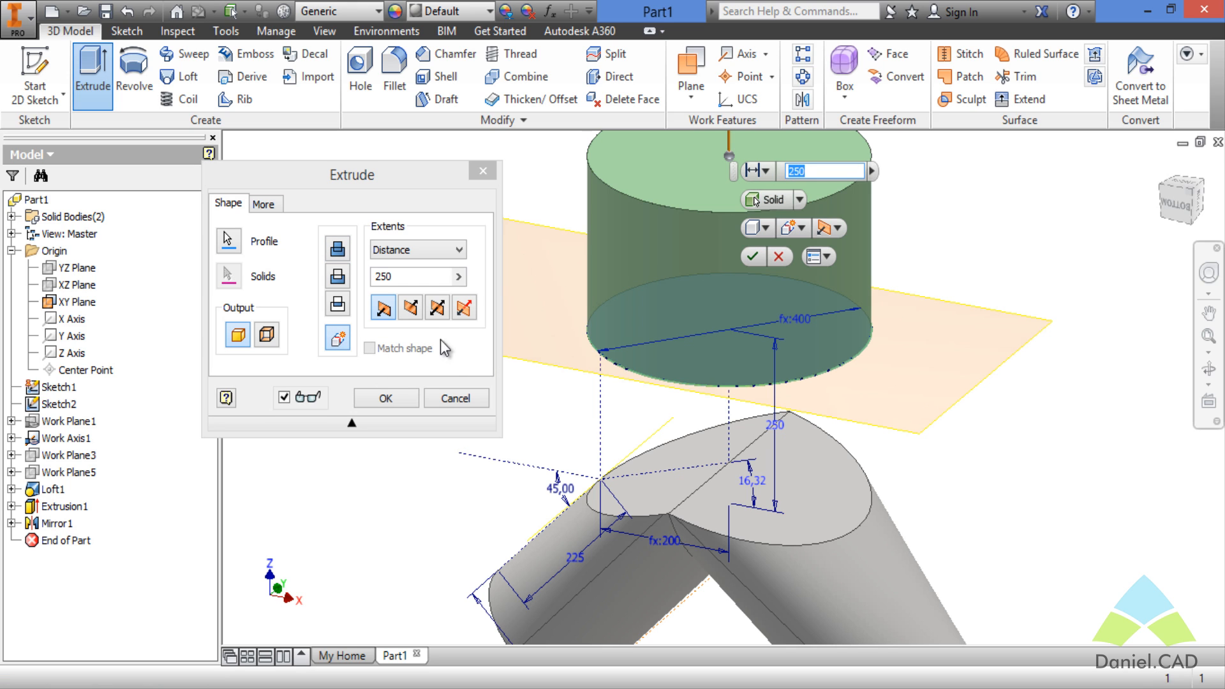
pyautogui.click(412, 310)
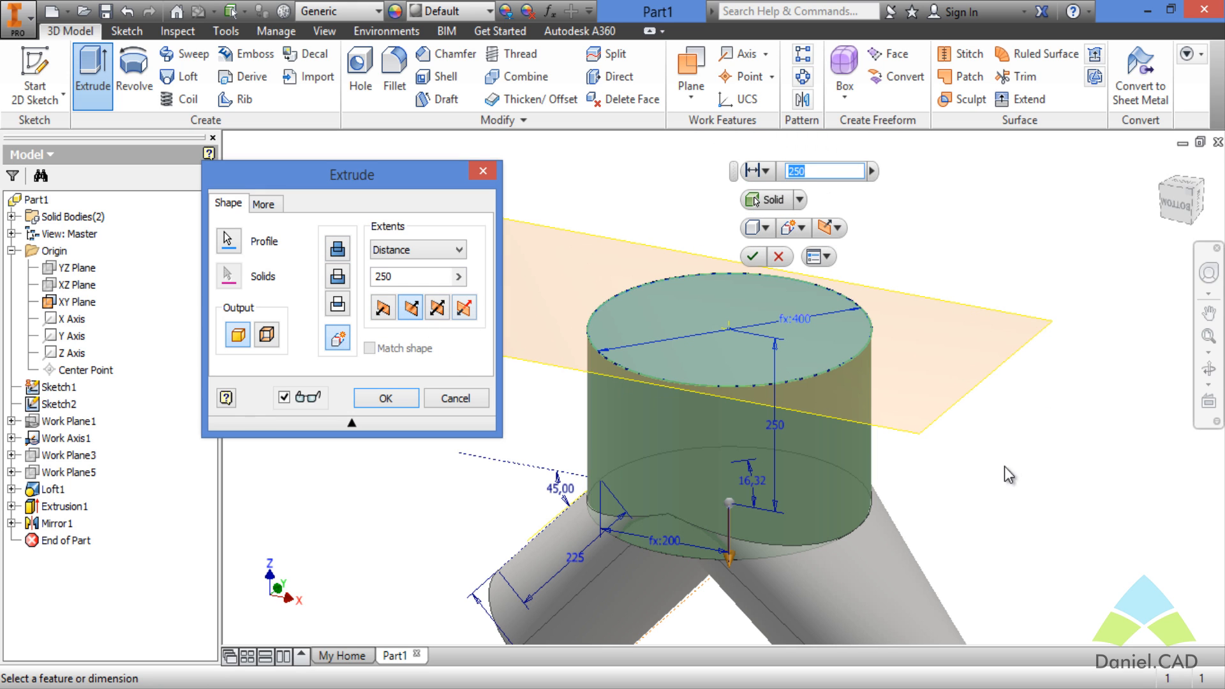
pyautogui.keyDown('shift'); pyautogui.moveTo(1011, 475); pyautogui.dragTo(1004, 506, button='middle'); pyautogui.keyUp('shift')
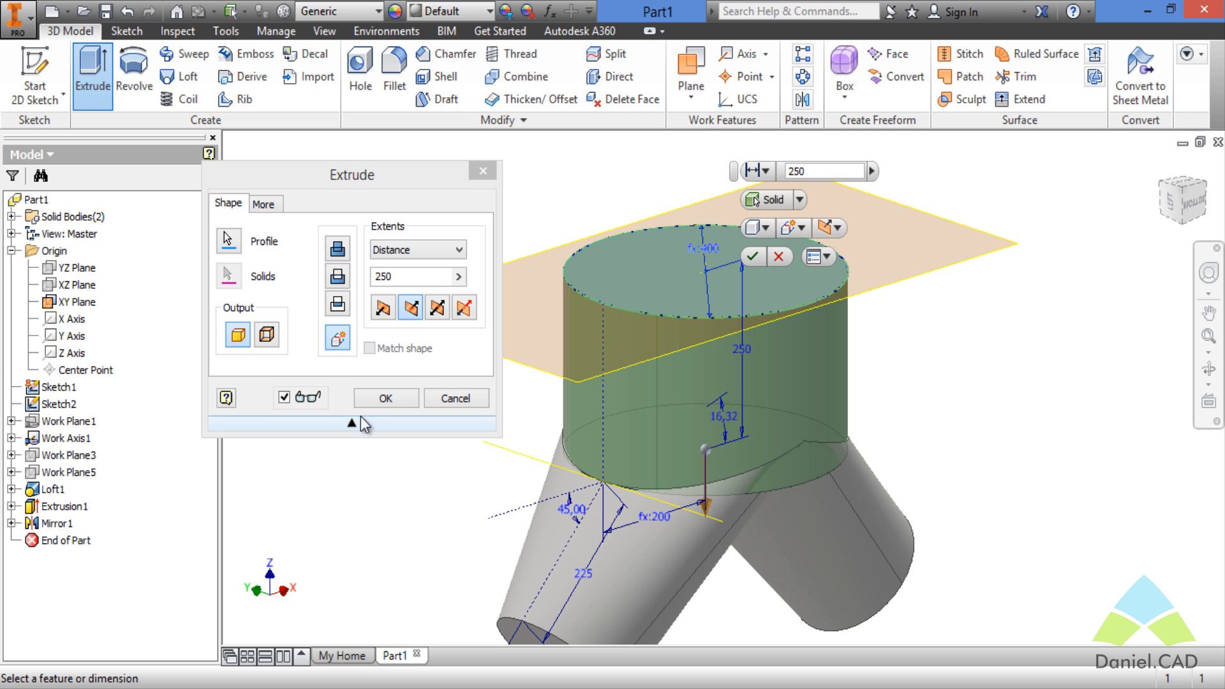
pyautogui.click(391, 404)
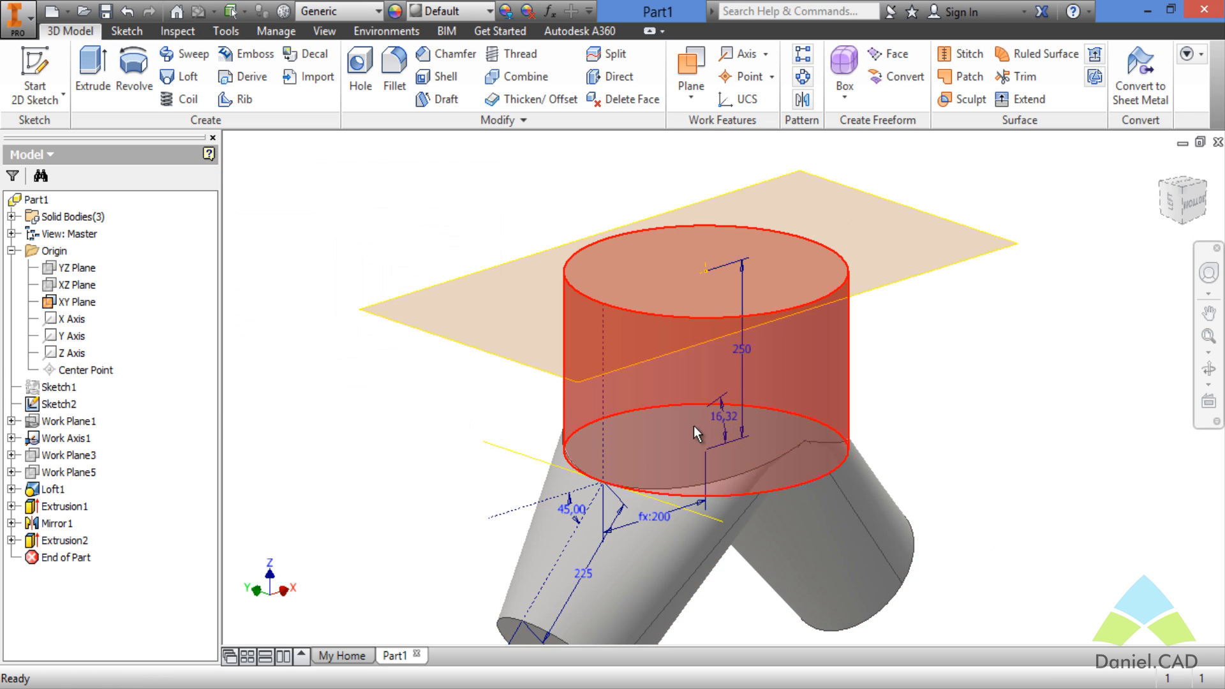
pyautogui.keyDown('shift'); pyautogui.moveTo(1025, 487); pyautogui.dragTo(965, 445, button='middle'); pyautogui.keyUp('shift')
pyautogui.moveTo(1030, 363); pyautogui.dragTo(937, 179, button='middle')
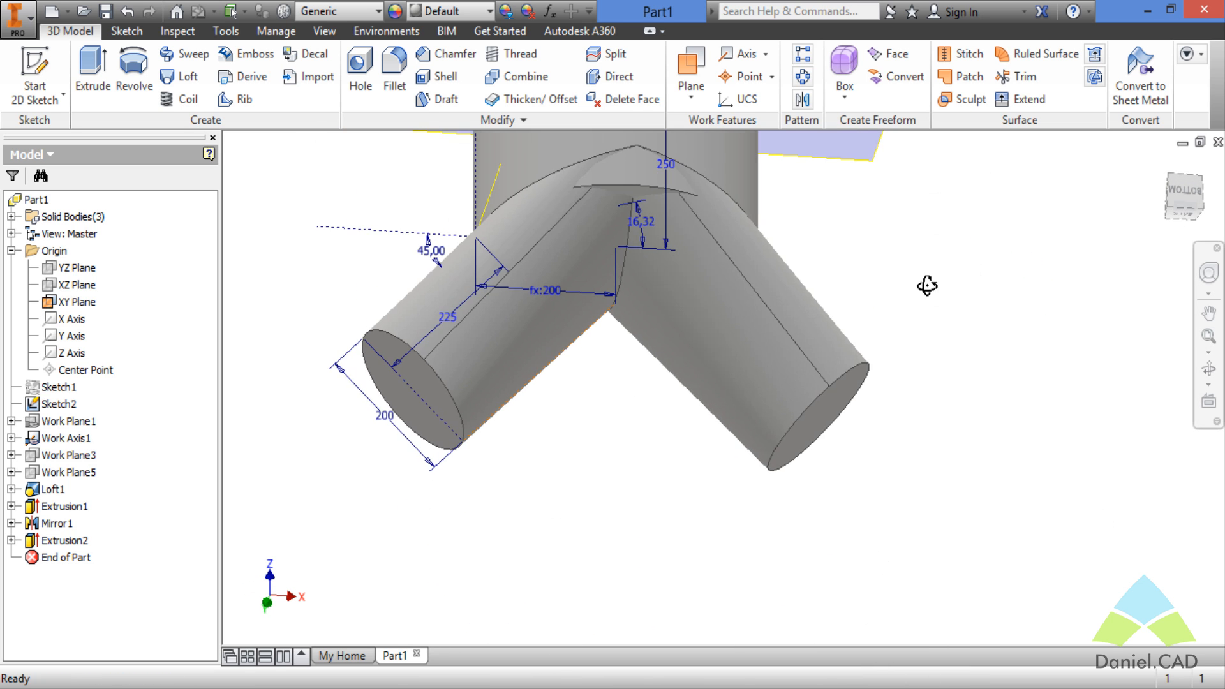
pyautogui.keyDown('shift'); pyautogui.moveTo(927, 285); pyautogui.dragTo(944, 411, button='middle'); pyautogui.keyUp('shift')
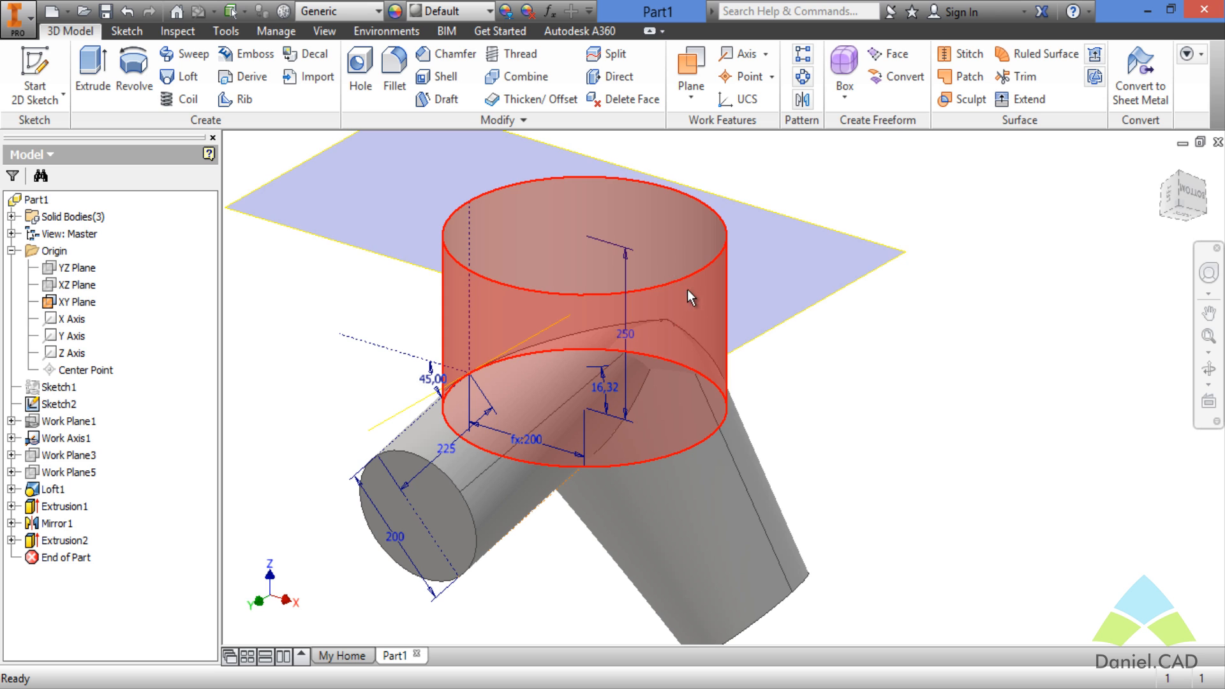
pyautogui.keyDown('shift'); pyautogui.moveTo(1028, 457); pyautogui.dragTo(920, 354, button='middle'); pyautogui.keyUp('shift')
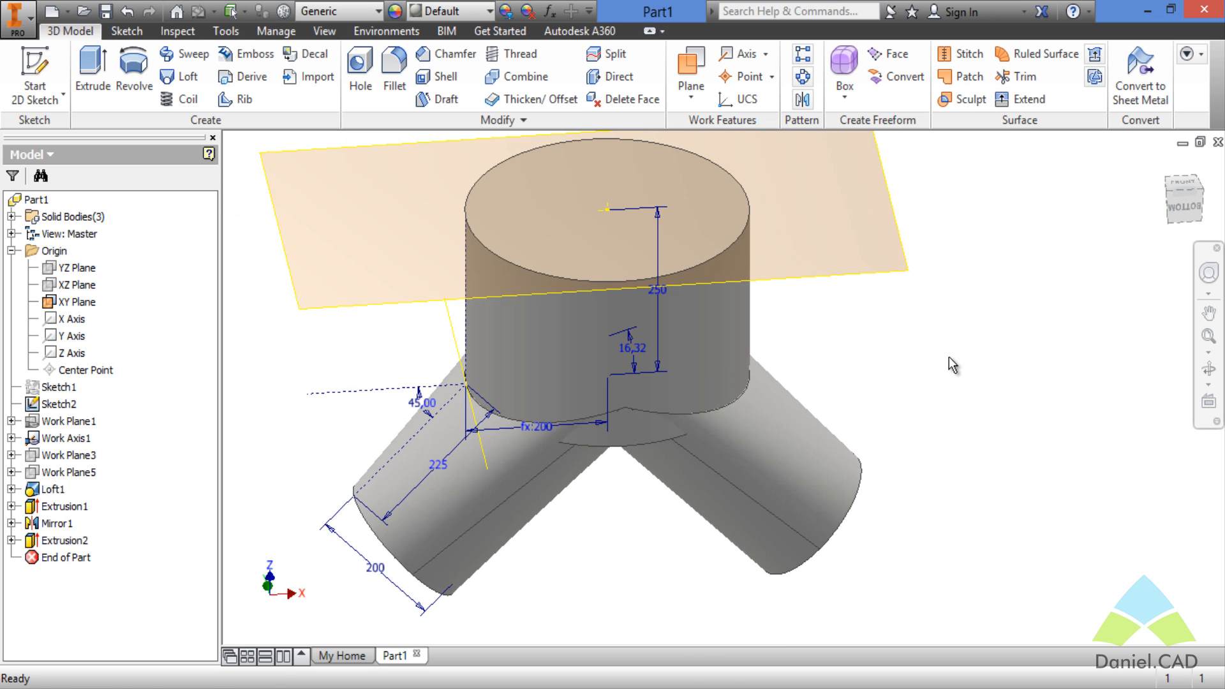
pyautogui.moveTo(934, 352); pyautogui.dragTo(968, 376, button='middle')
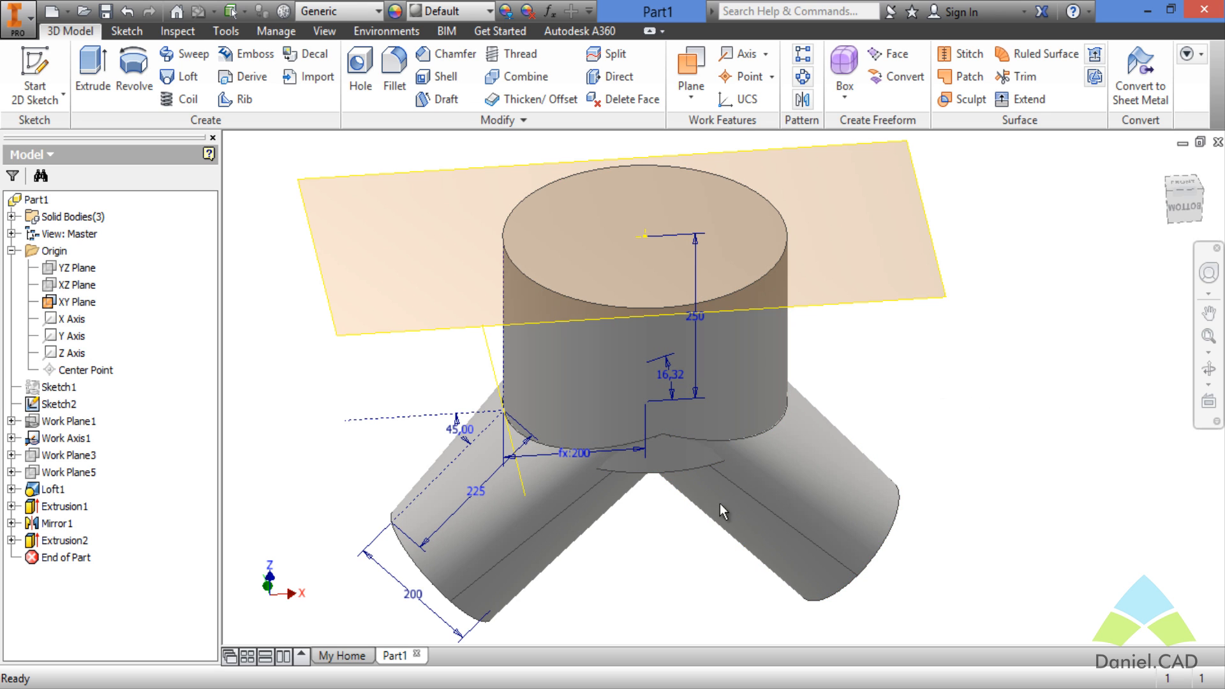
# Save the part as Montagem Dutos in the Montagem Modelo folder.
pyautogui.click(276, 31)
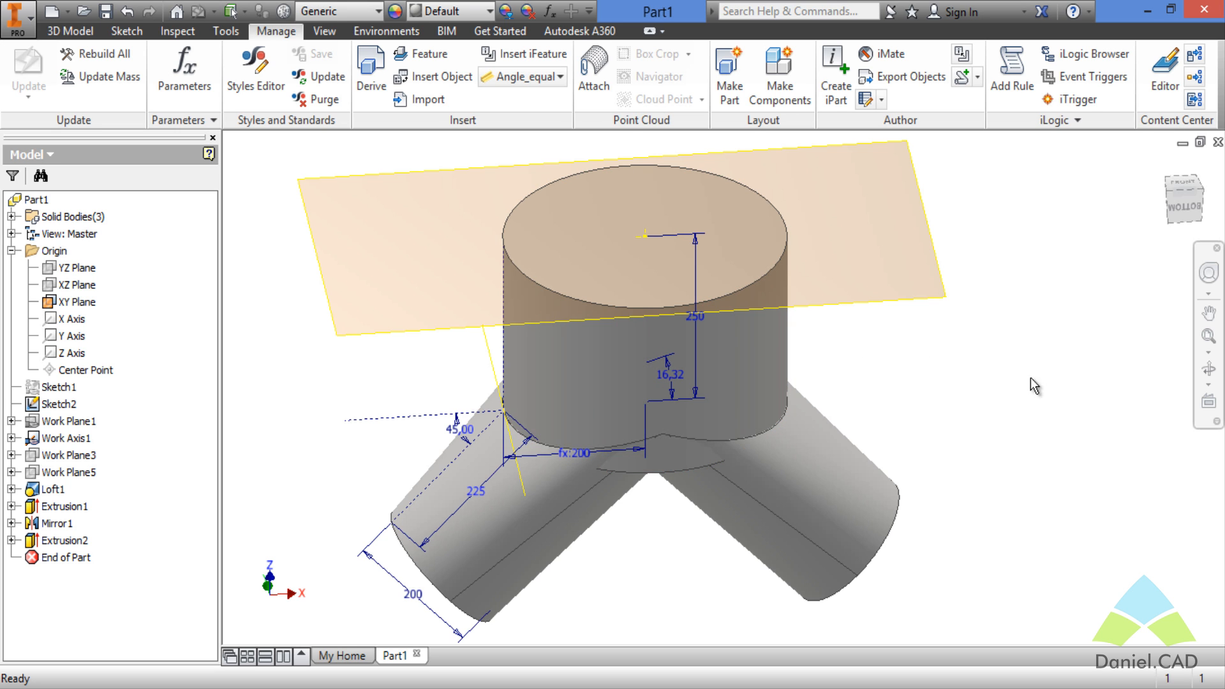
pyautogui.click(105, 10)
pyautogui.moveTo(743, 79); pyautogui.dragTo(720, 55)
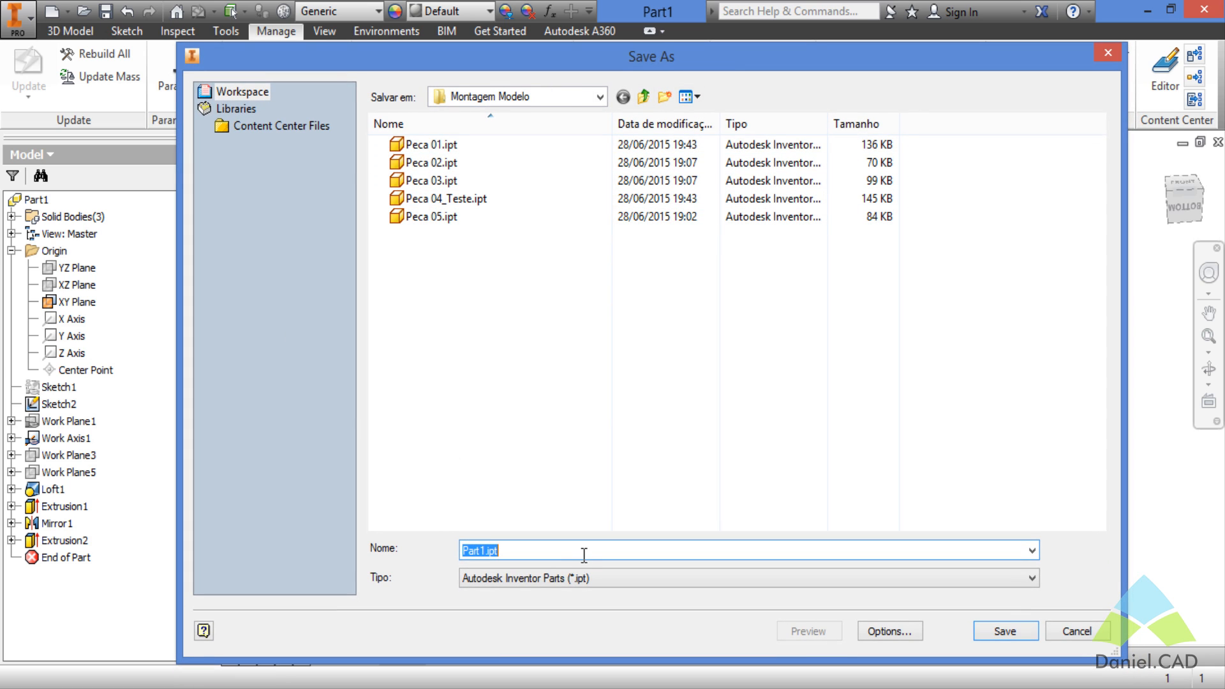
pyautogui.write('Monta')
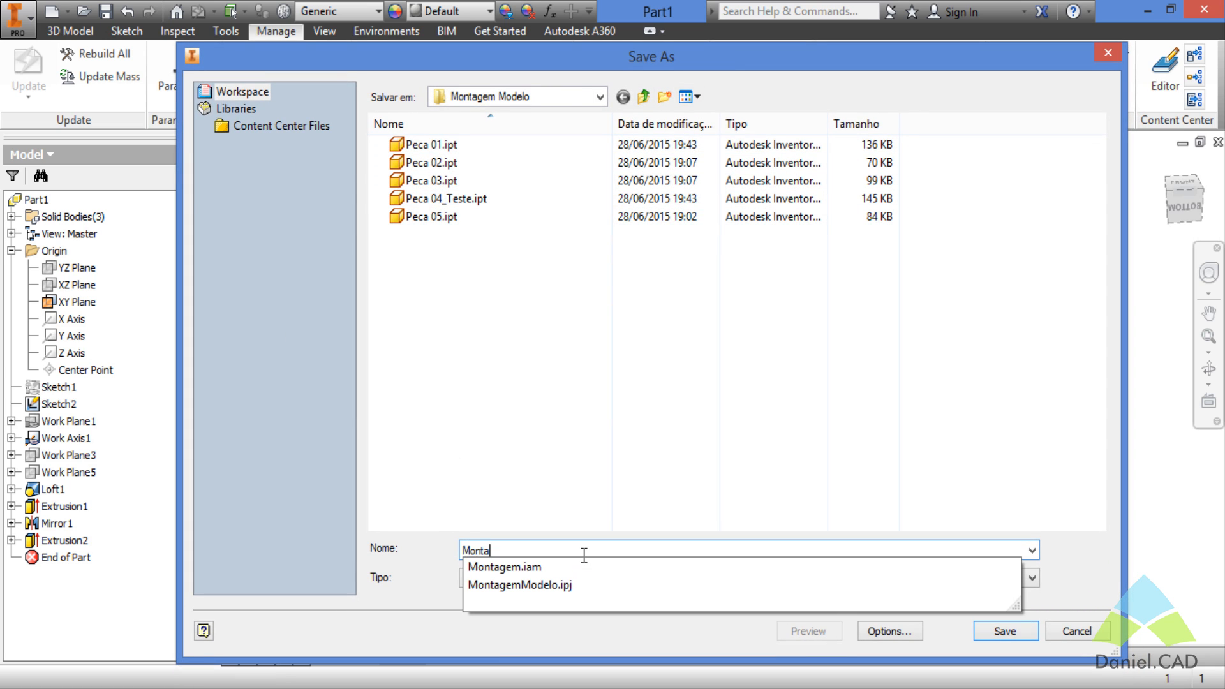
pyautogui.write('gem Dutos')
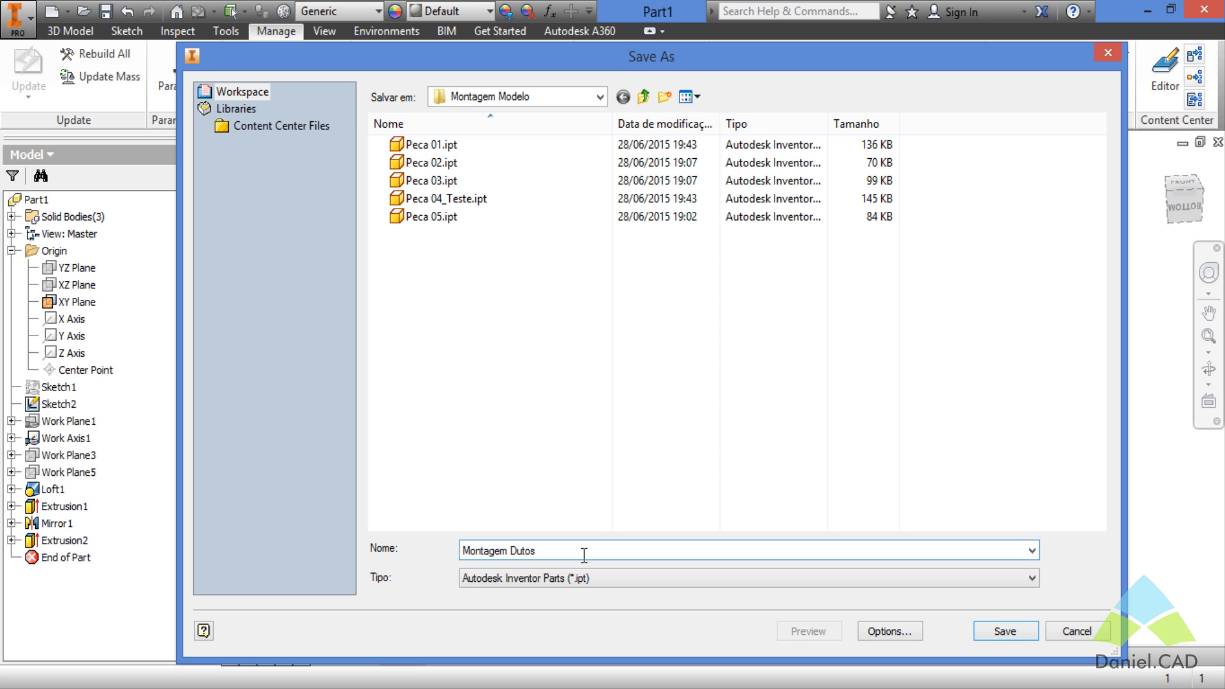
pyautogui.press('Return')
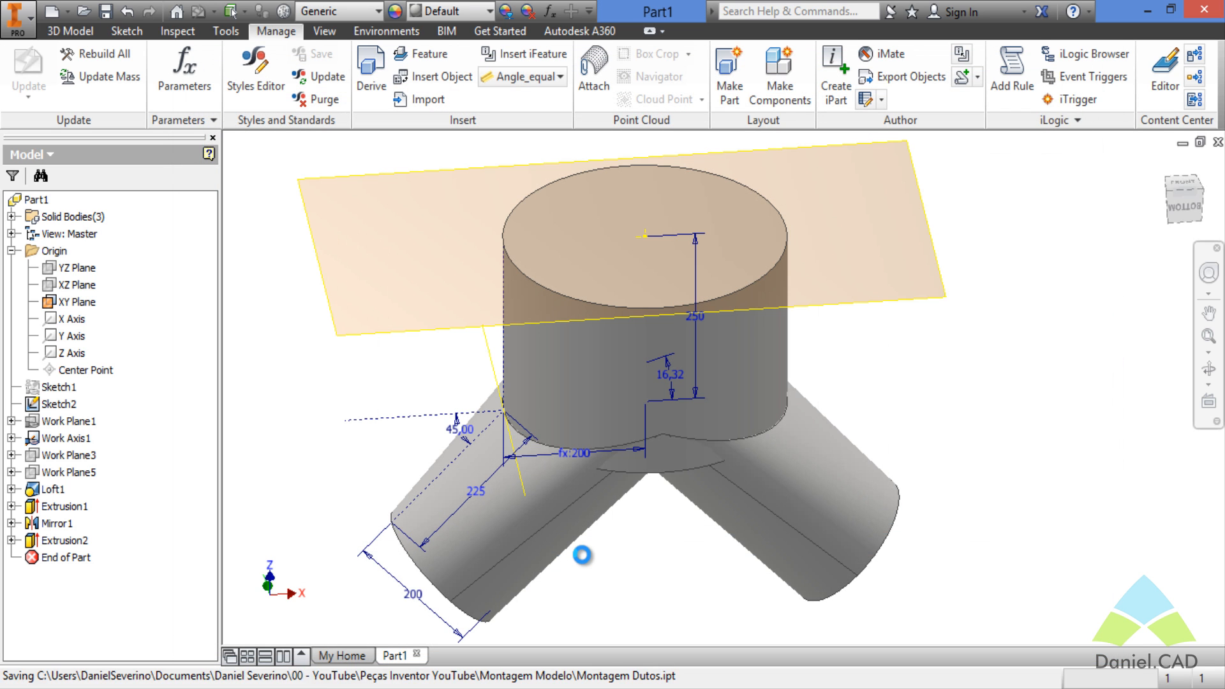
# Start Make Components with both branch solids and the cylinder solid, inserting them in the target assembly Montagem Dutos.iam.
pyautogui.click(781, 80)
pyautogui.moveTo(933, 340); pyautogui.dragTo(1089, 358, button='middle')
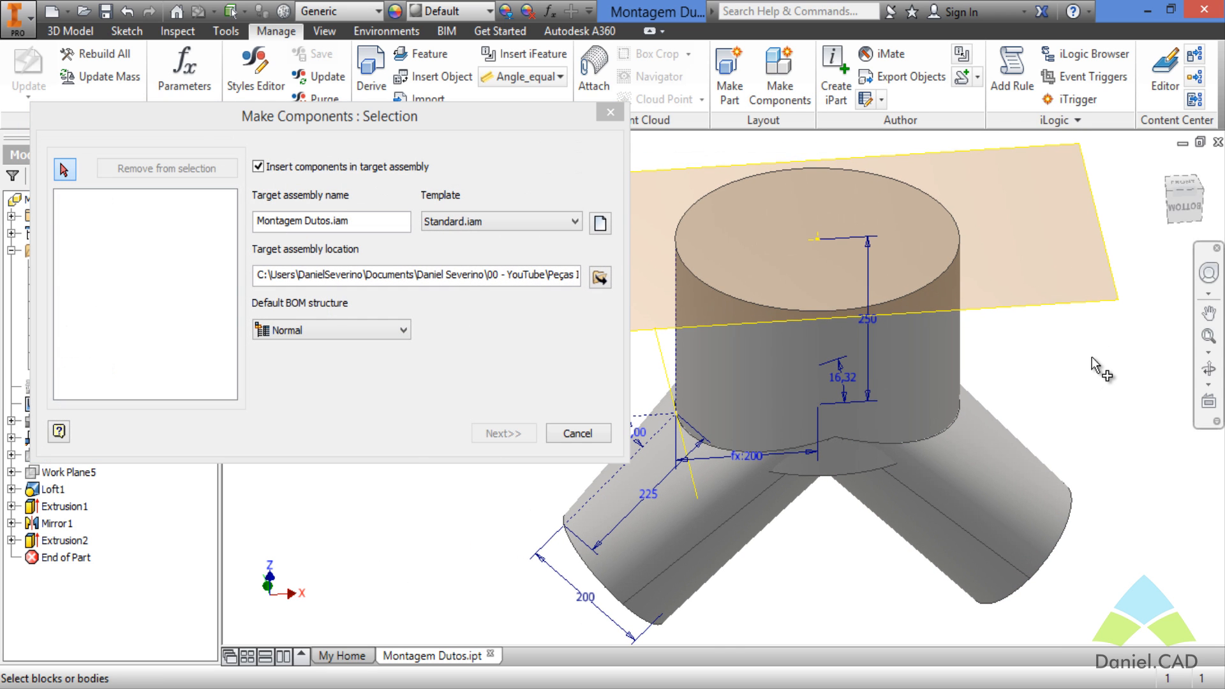
pyautogui.click(1028, 493)
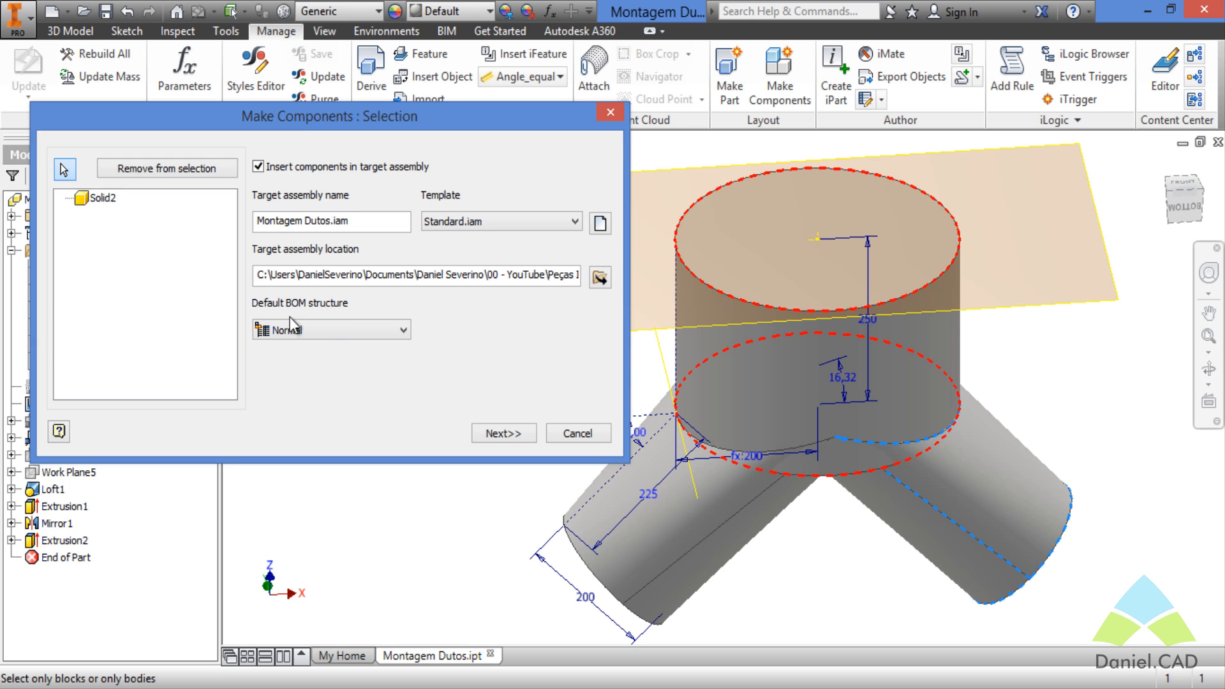
pyautogui.click(737, 531)
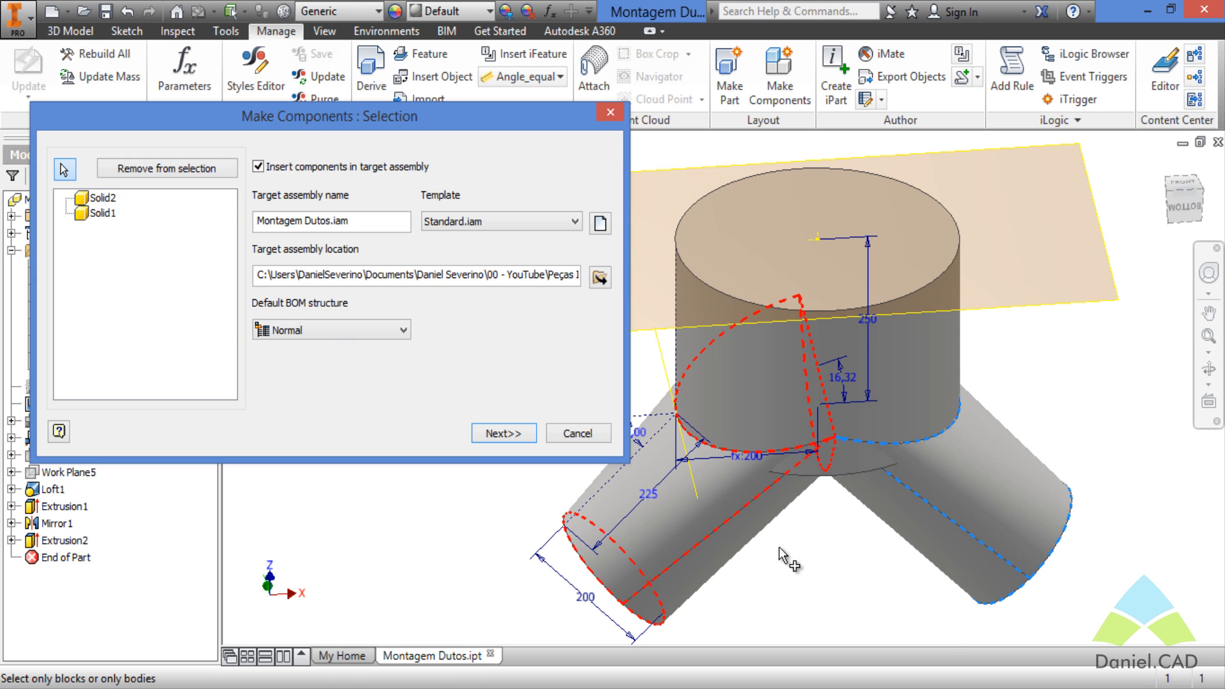
pyautogui.click(925, 392)
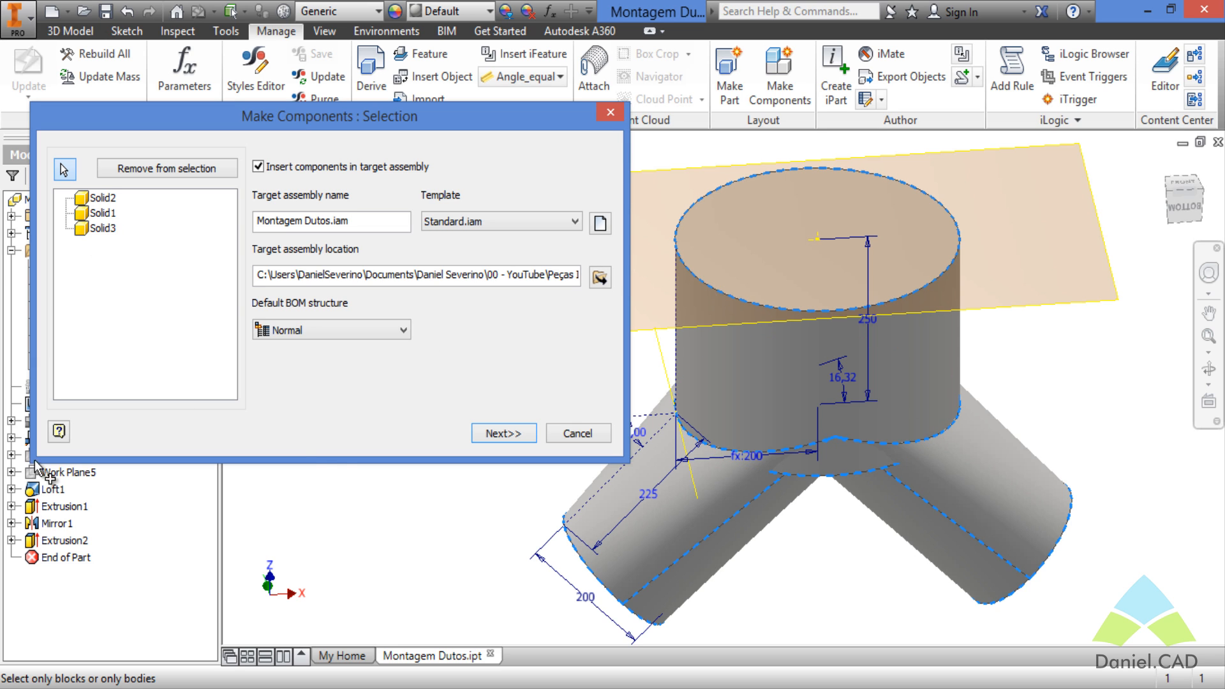
pyautogui.click(503, 433)
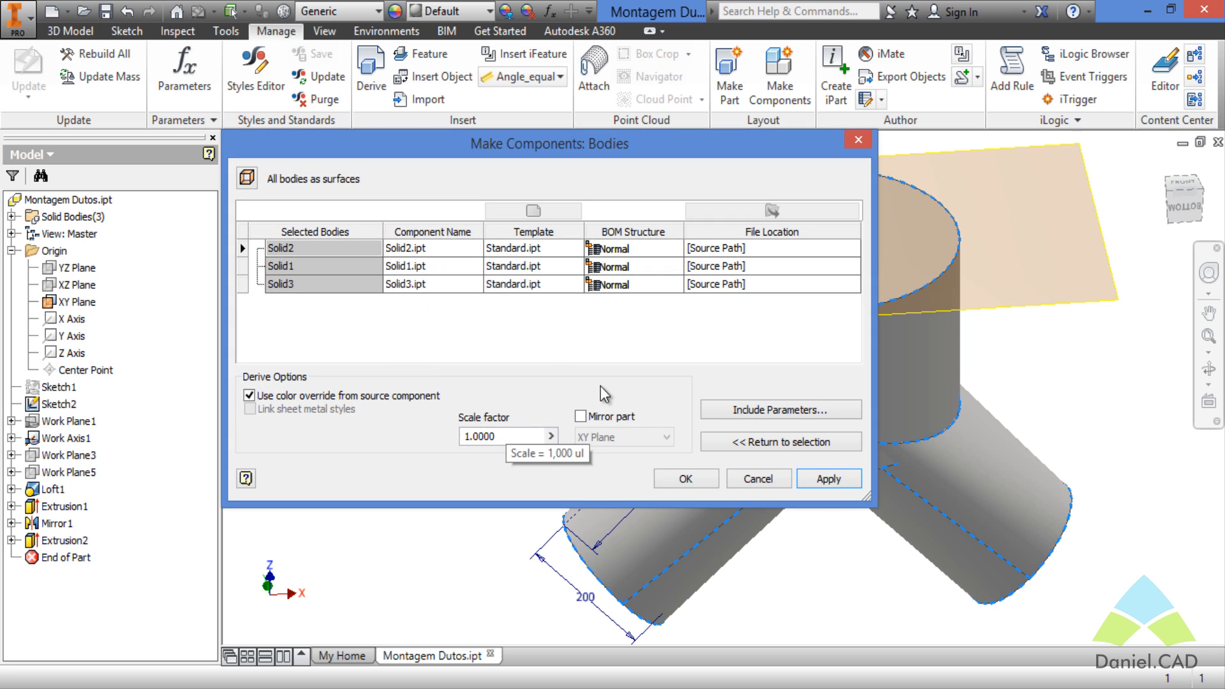
# Keep the component names Solid2.ipt, Solid1.ipt and Solid3.ipt and generate the components in the assembly.
pyautogui.doubleClick(441, 248)
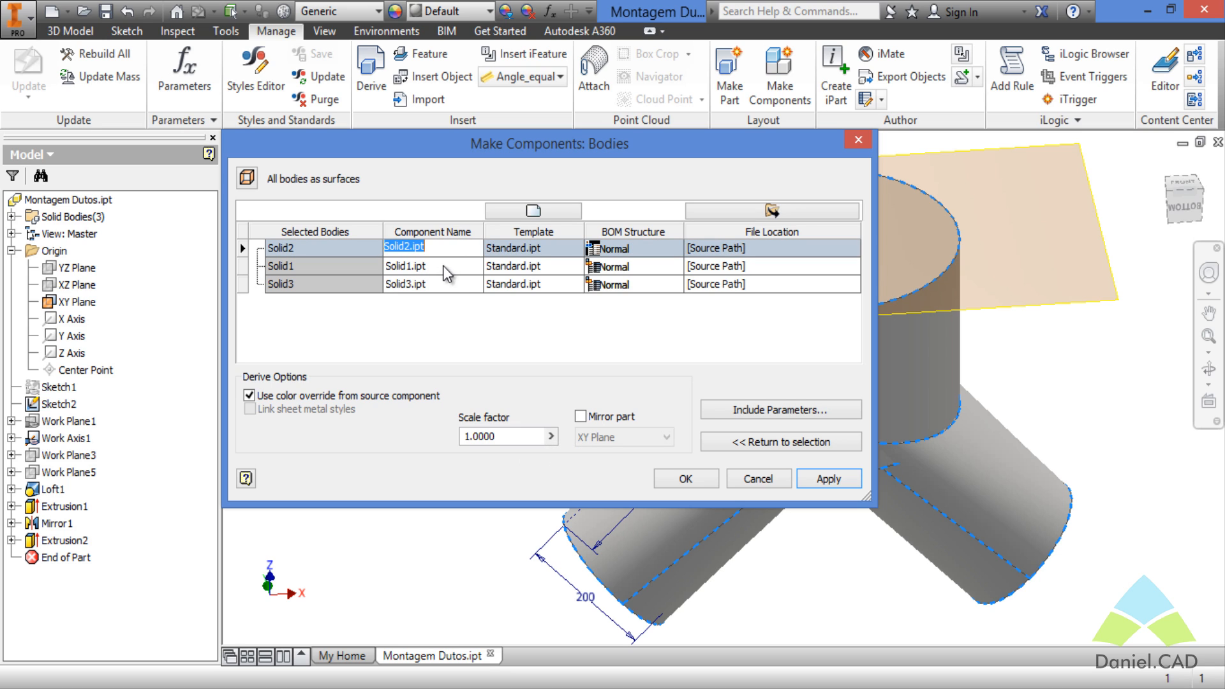
pyautogui.doubleClick(444, 265)
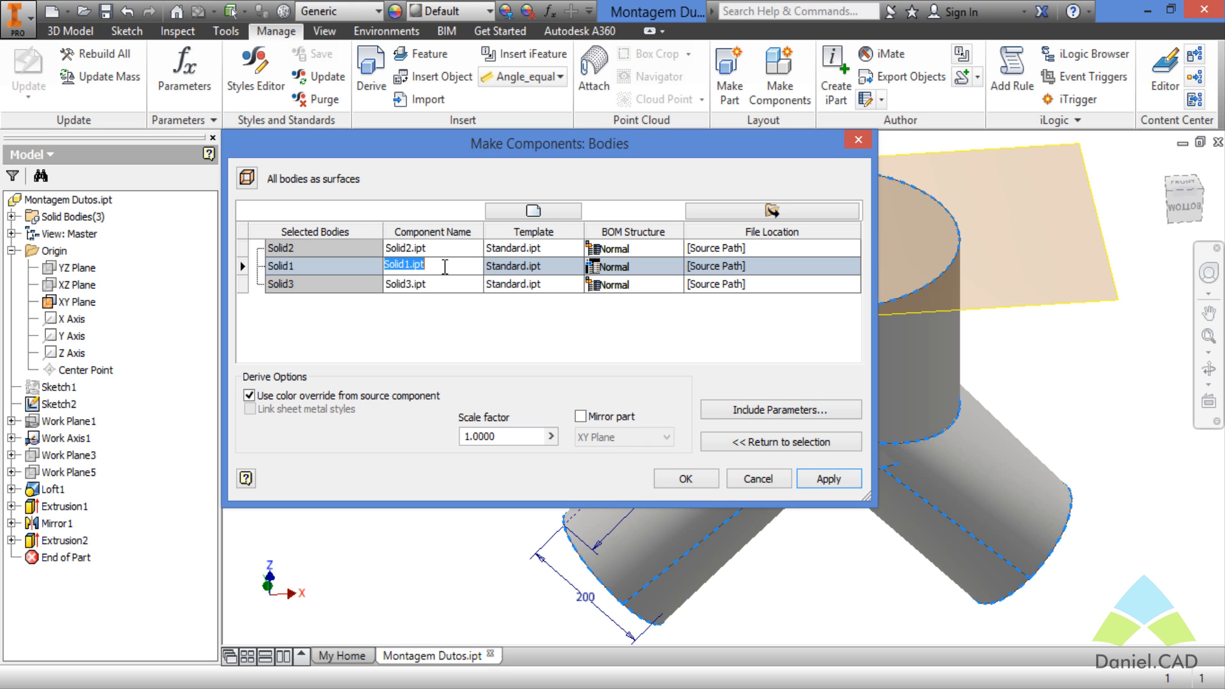
pyautogui.doubleClick(437, 284)
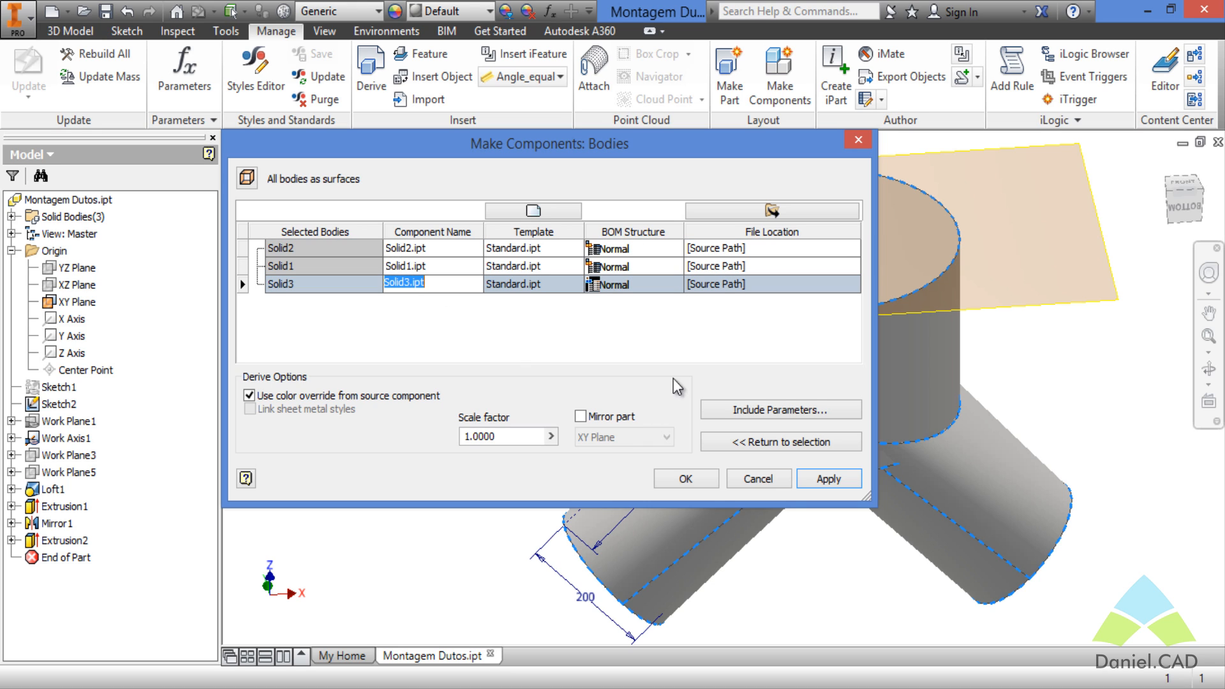
pyautogui.click(685, 479)
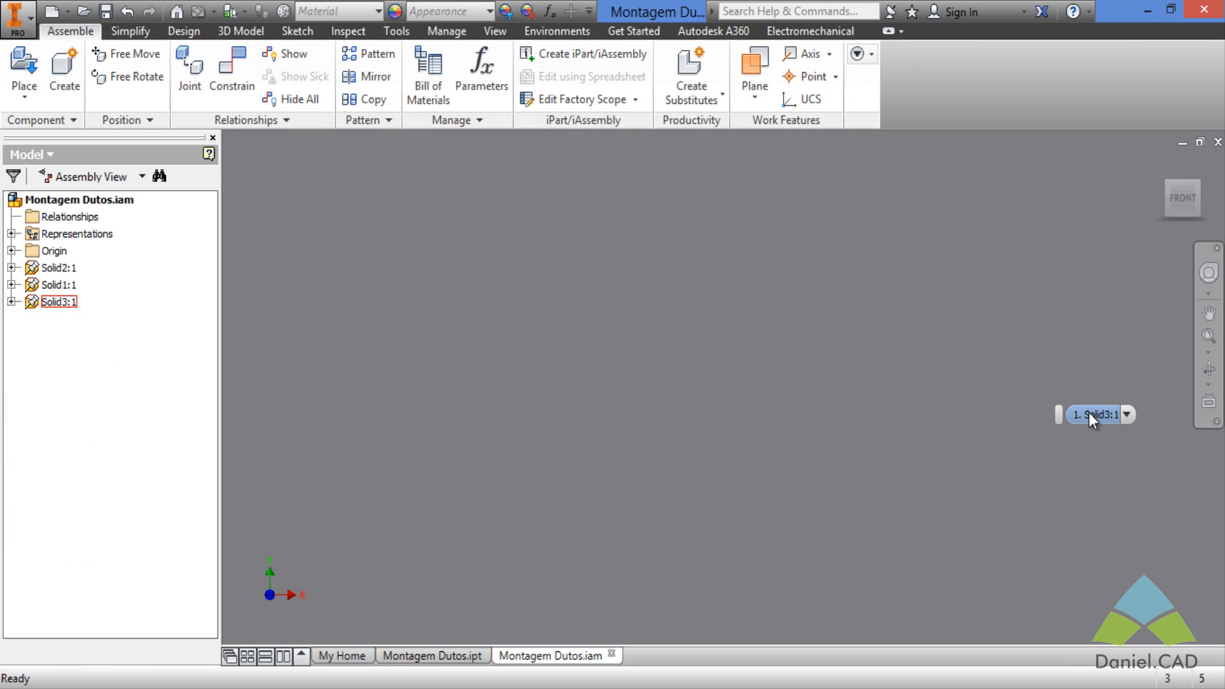
# Examine the generated assembly as a whole, checking the joint between the cylinder and the two branches.
pyautogui.scroll(-3, 636, 427)
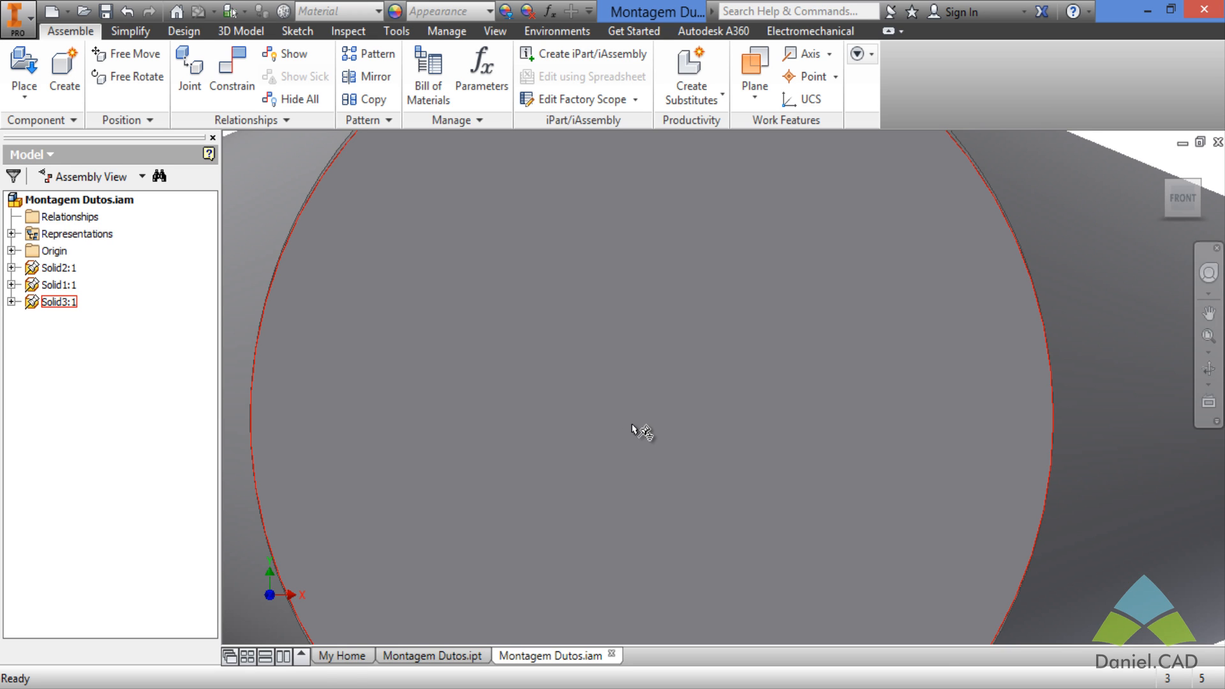
pyautogui.scroll(-5, 756, 325)
pyautogui.keyDown('shift'); pyautogui.moveTo(761, 442); pyautogui.dragTo(893, 371, button='middle'); pyautogui.keyUp('shift')
pyautogui.press('F6')
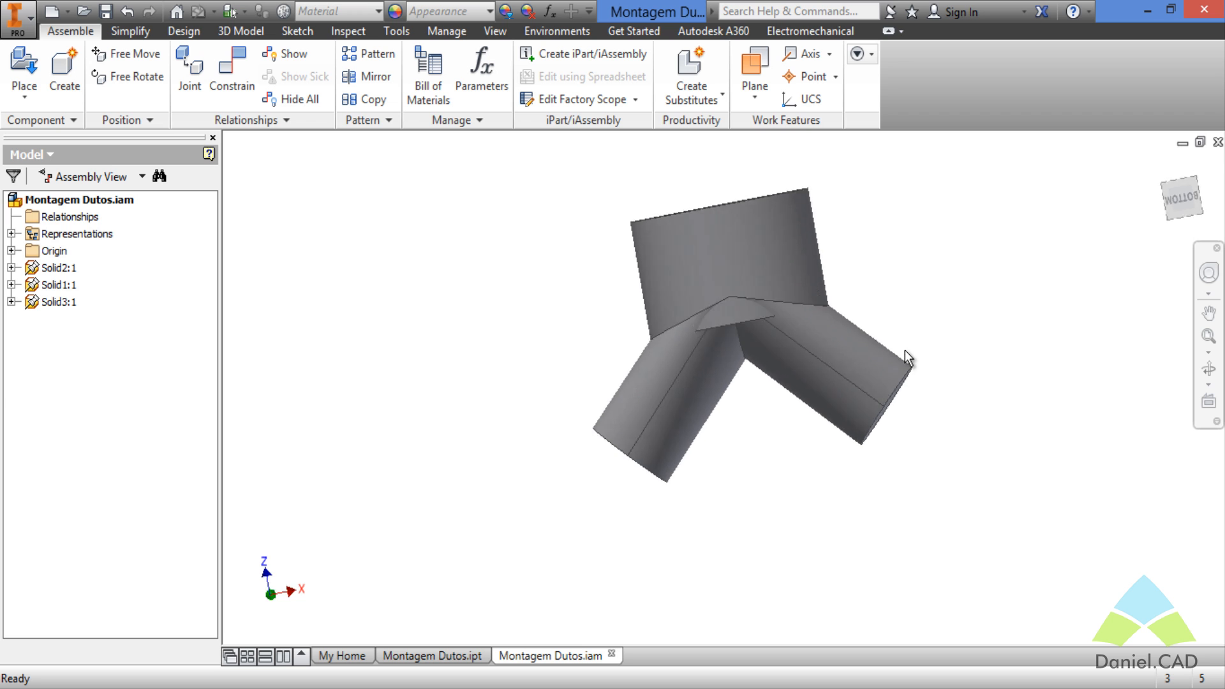
pyautogui.keyDown('shift'); pyautogui.moveTo(855, 430); pyautogui.dragTo(740, 409, button='middle'); pyautogui.keyUp('shift')
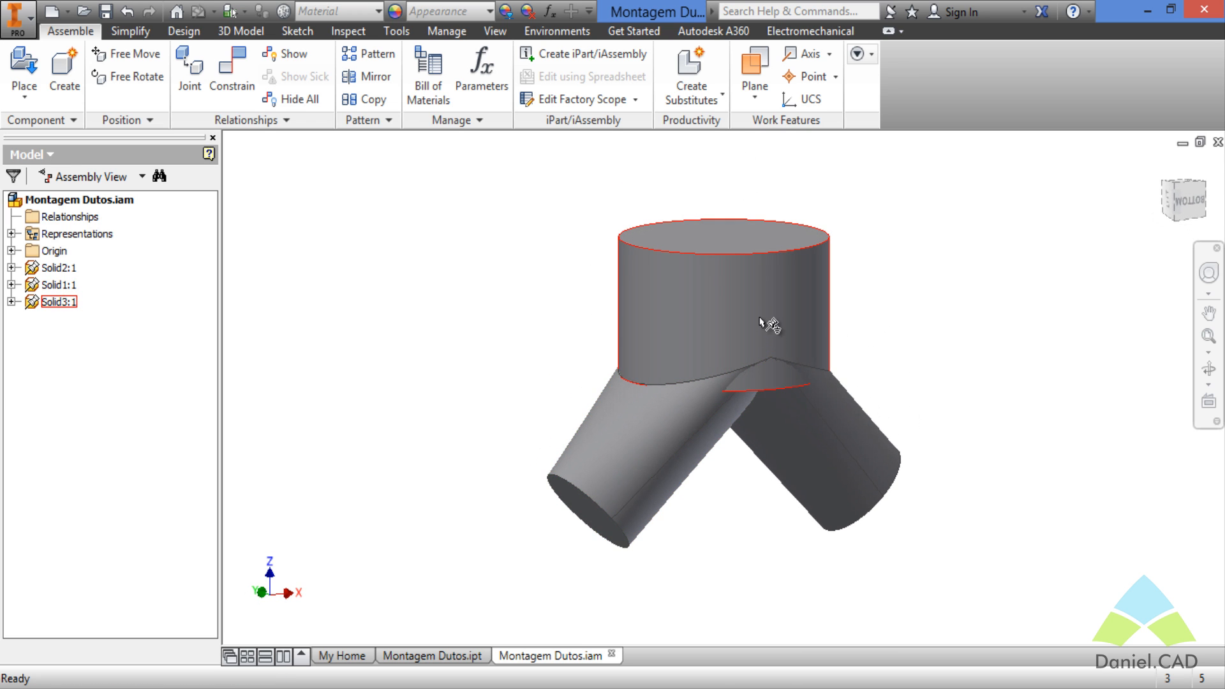
pyautogui.click(751, 316)
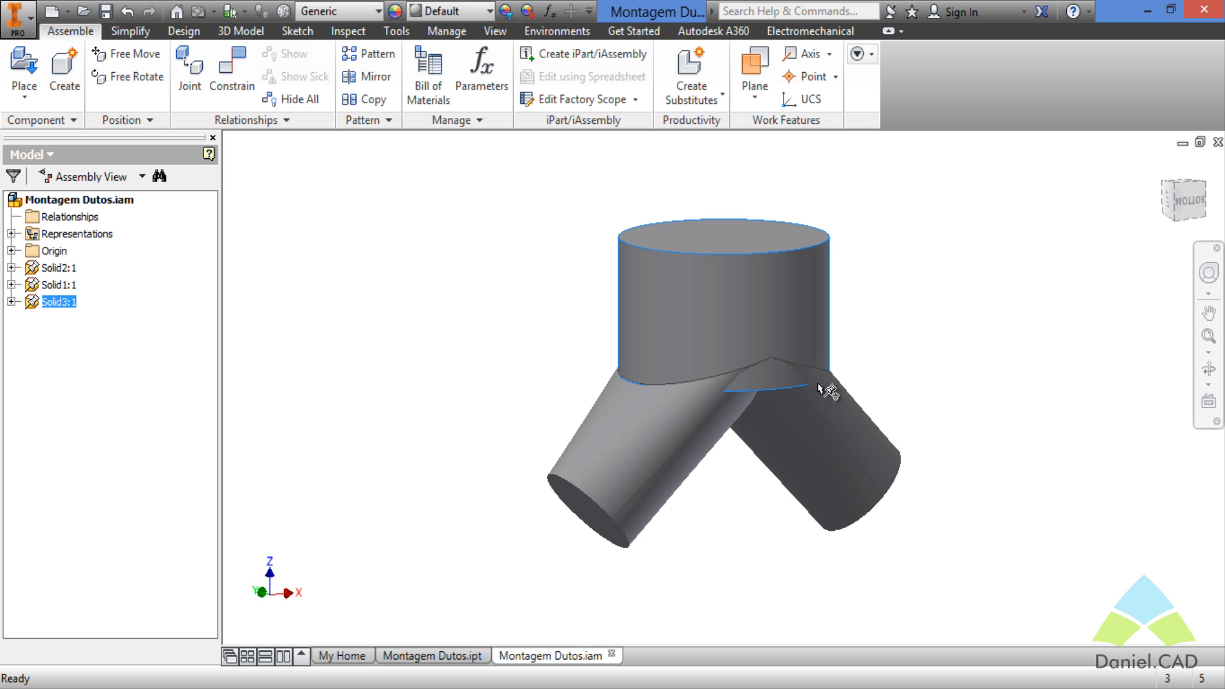
# Check the assembly's parameter table for model and user parameters.
pyautogui.click(435, 32)
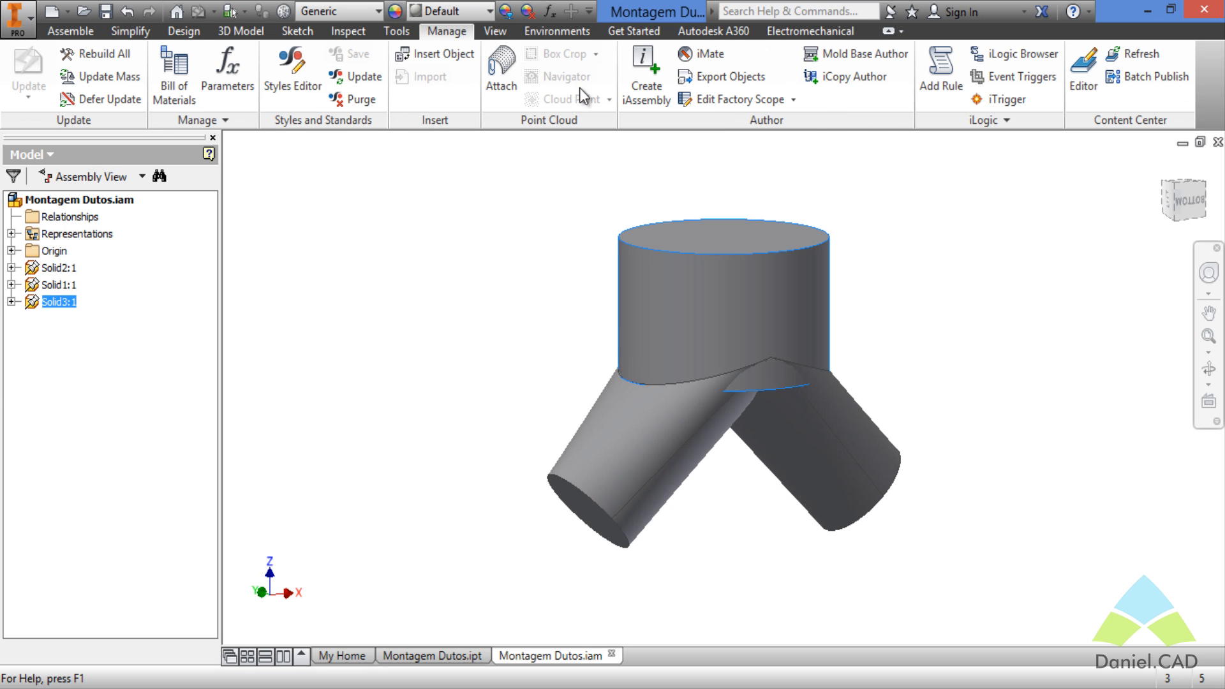
pyautogui.click(227, 73)
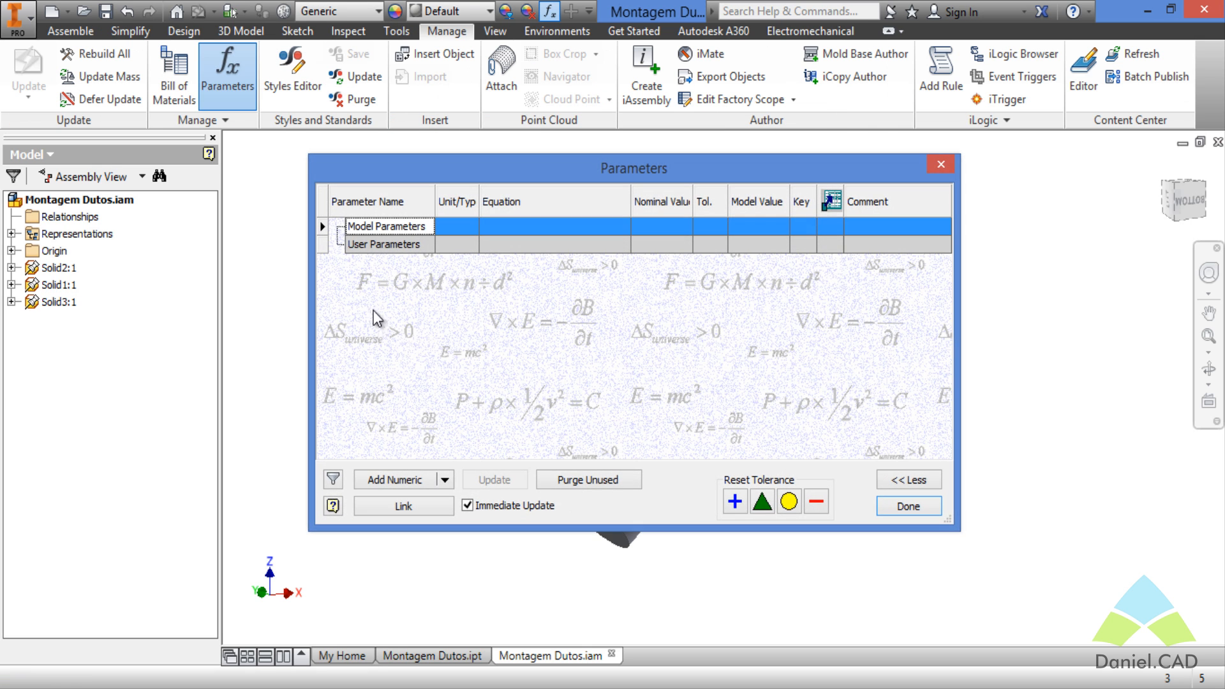
pyautogui.click(367, 243)
pyautogui.click(361, 227)
pyautogui.click(359, 245)
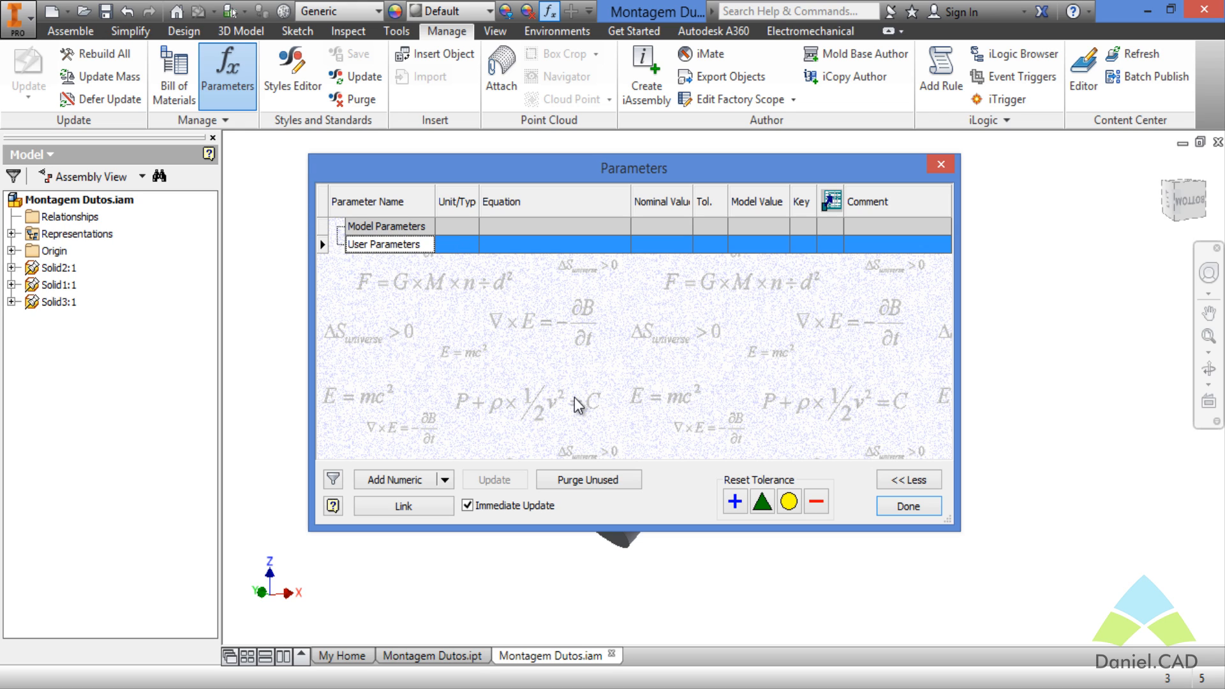
pyautogui.click(941, 165)
# Compare the source part Montagem Dutos.ipt with the generated assembly Montagem Dutos.iam.
pyautogui.click(453, 652)
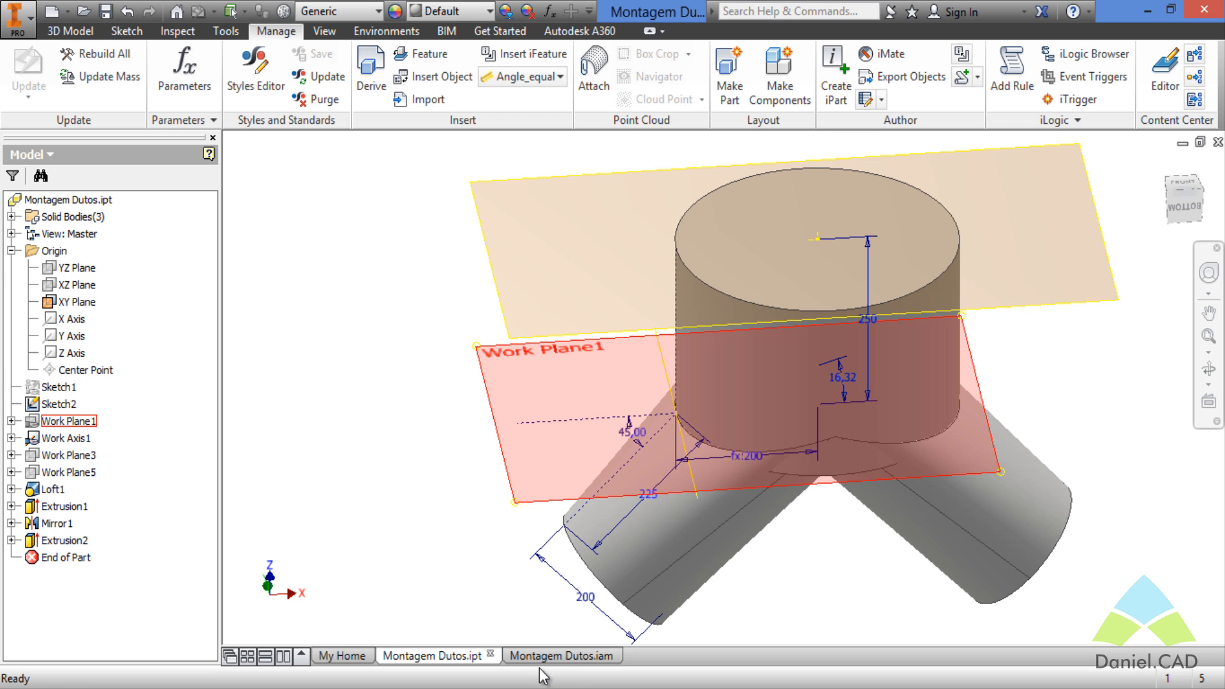
pyautogui.click(555, 656)
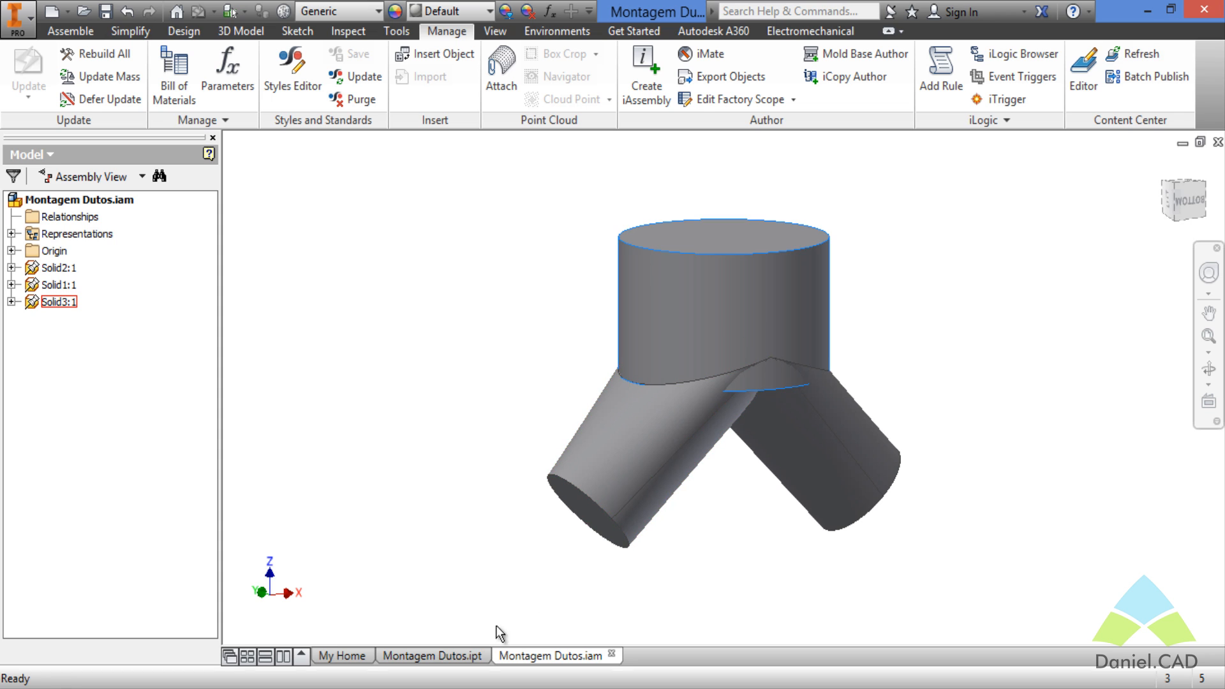
pyautogui.click(441, 656)
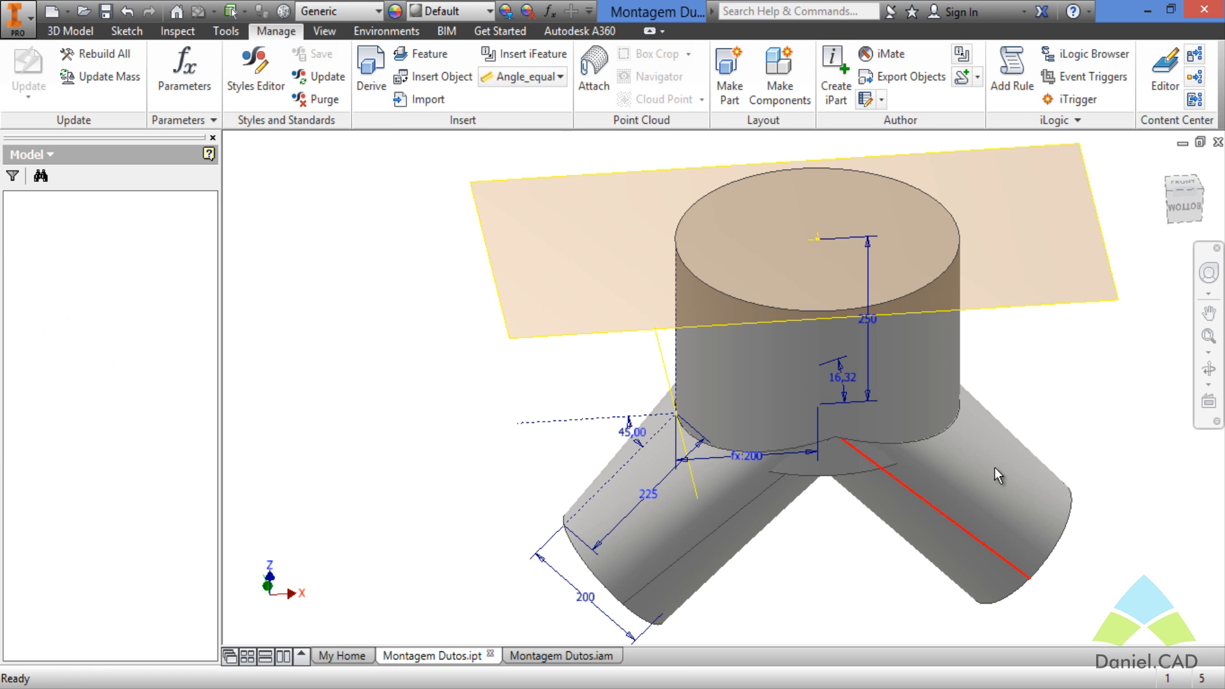
pyautogui.click(614, 655)
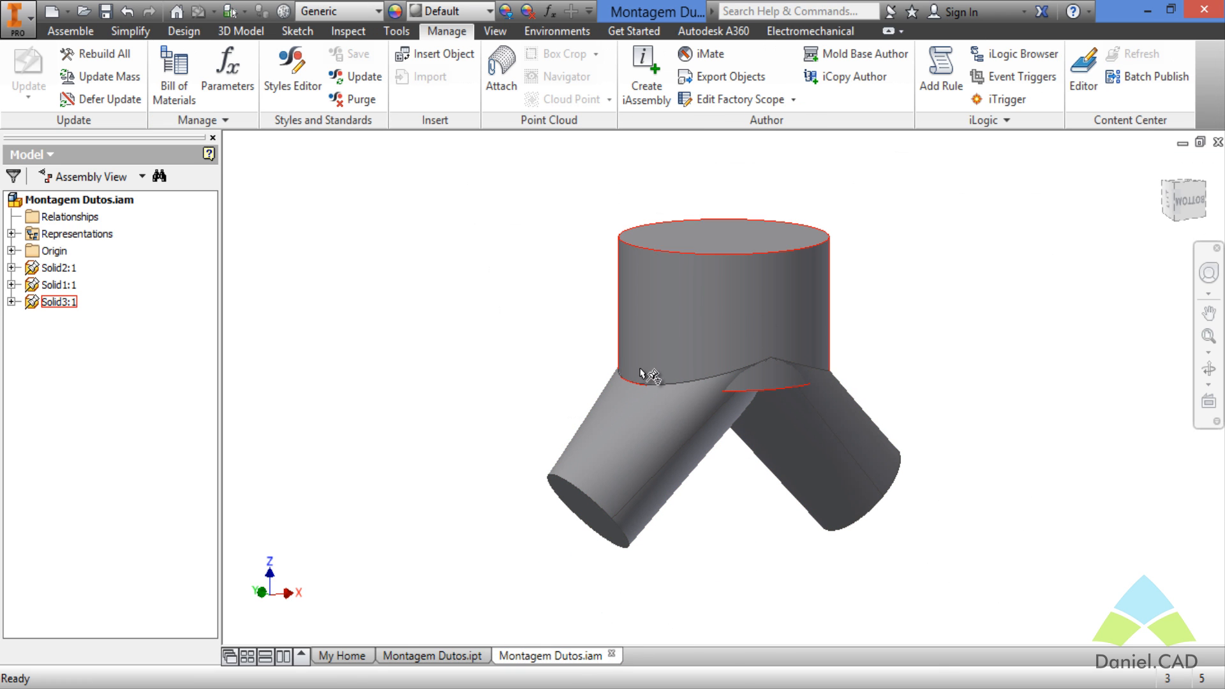
pyautogui.click(925, 421)
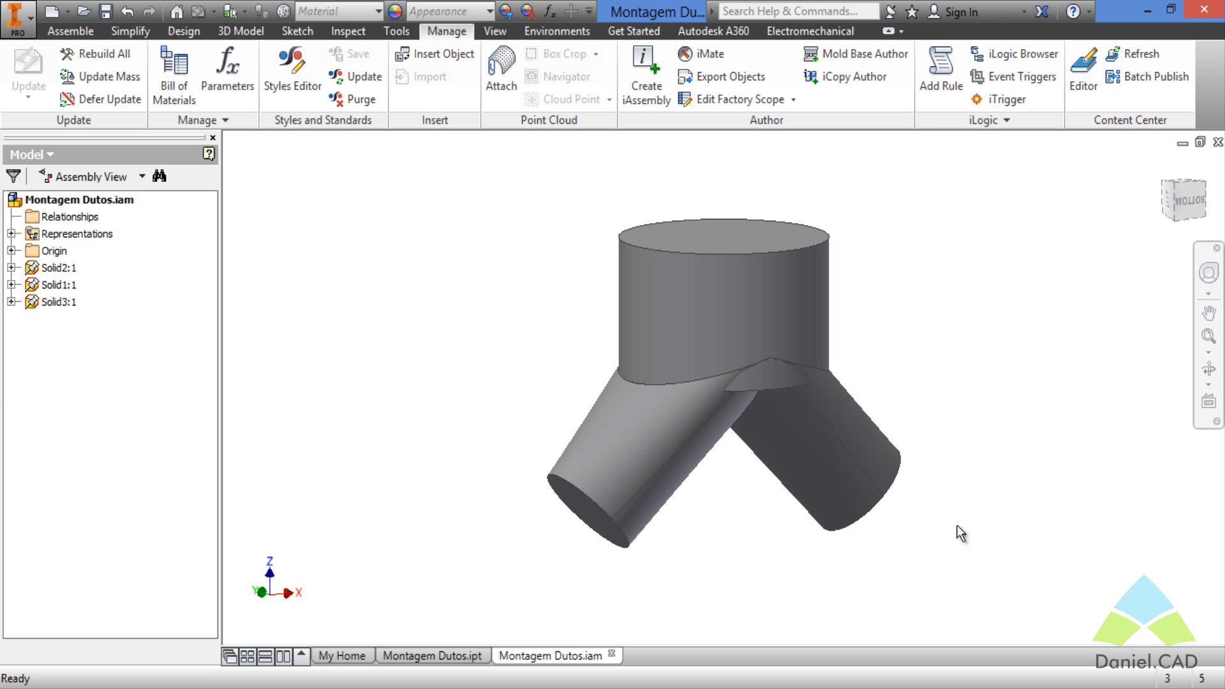
# Start a new 2D sketch on the XZ plane of Montagem Dutos.ipt with the graphics sliced at the sketch plane.
pyautogui.click(450, 662)
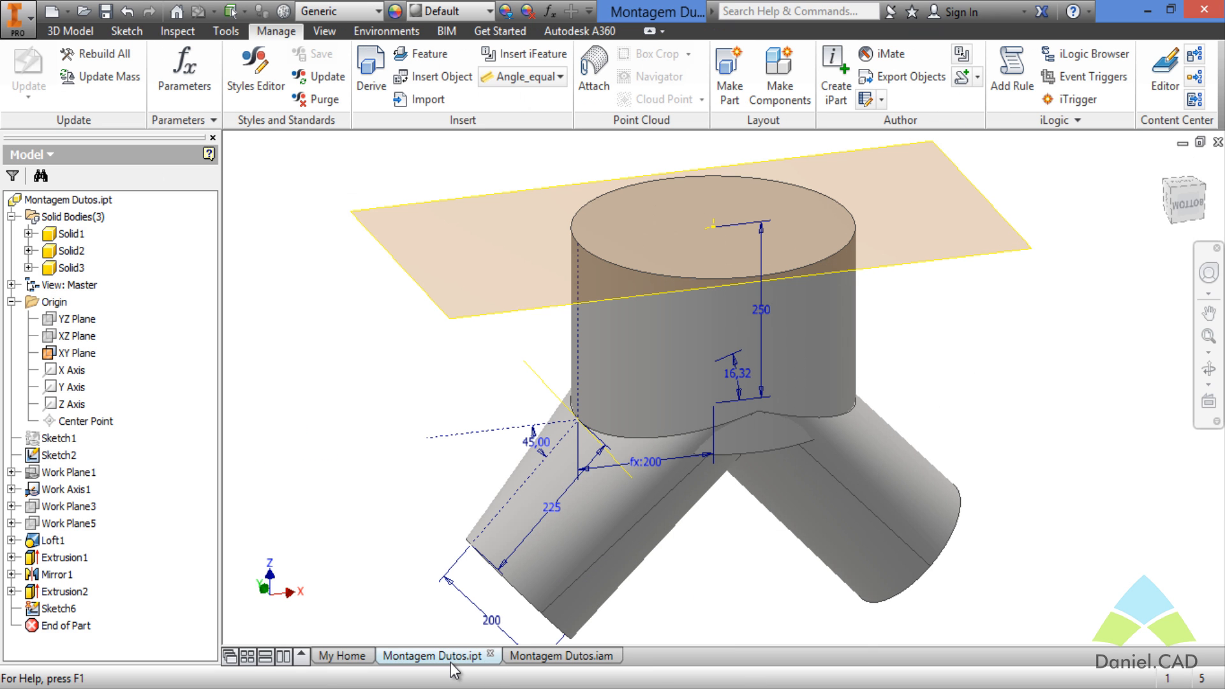
pyautogui.click(75, 31)
pyautogui.click(33, 67)
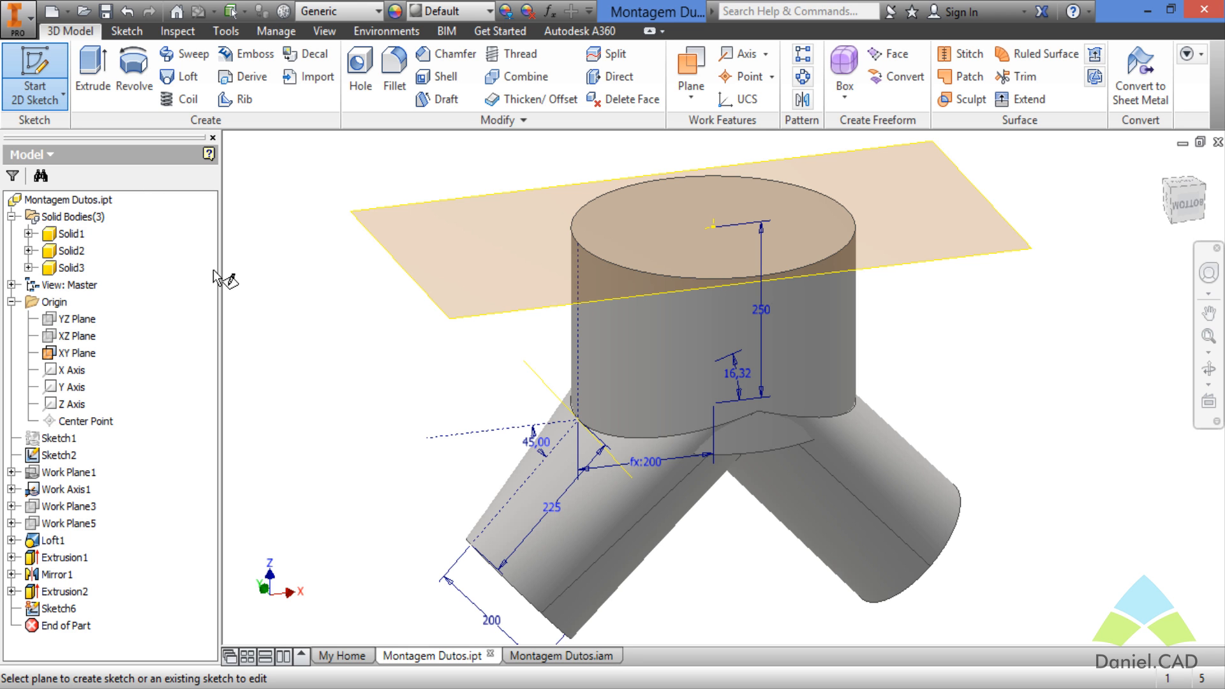
pyautogui.click(87, 342)
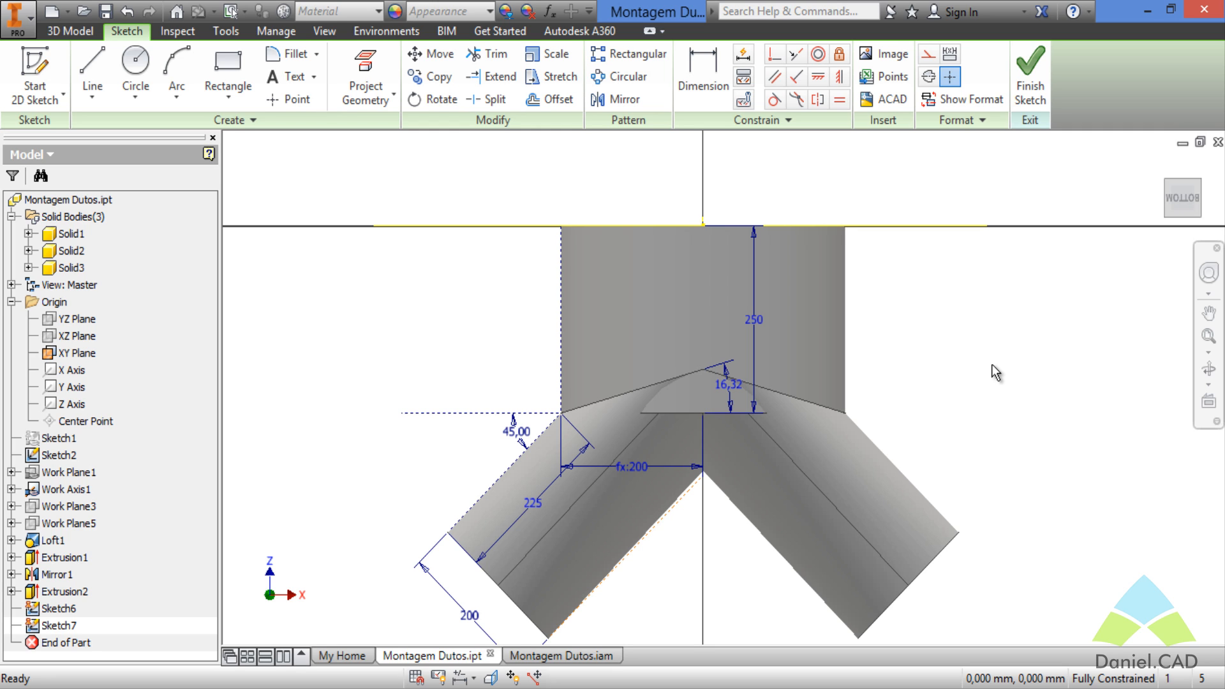
pyautogui.press('F7')
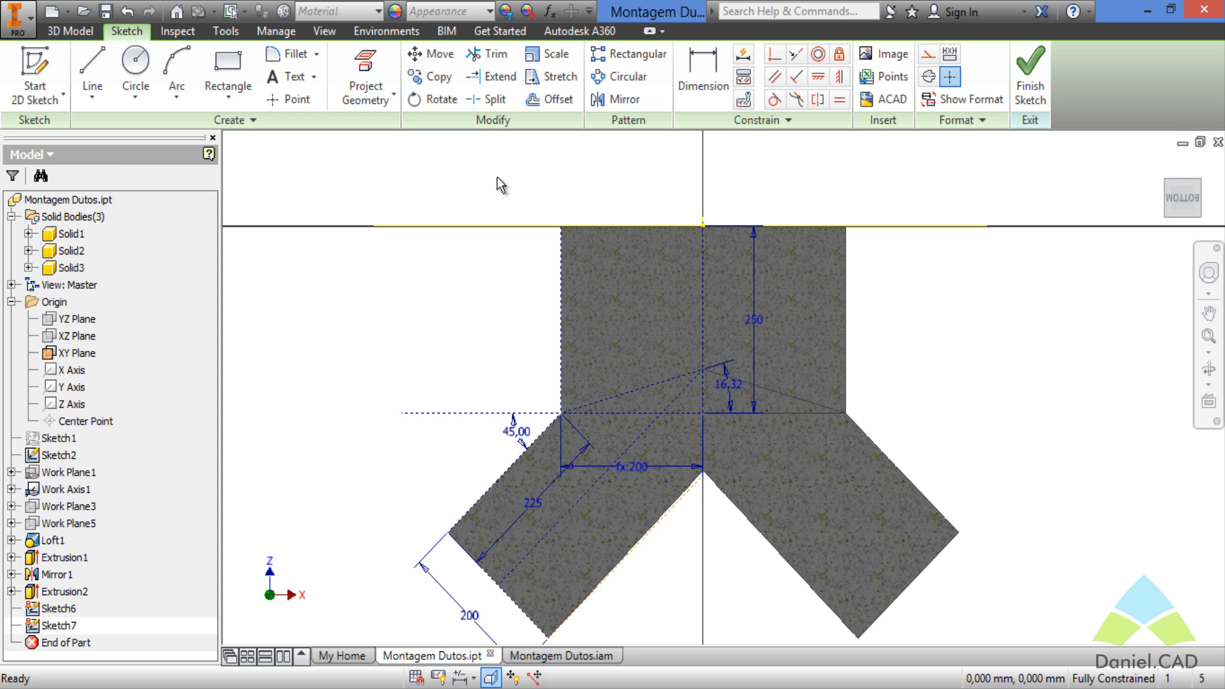
# Project the sloped joint edge between the cylinder and the mirrored branch into the sketch.
pyautogui.click(364, 75)
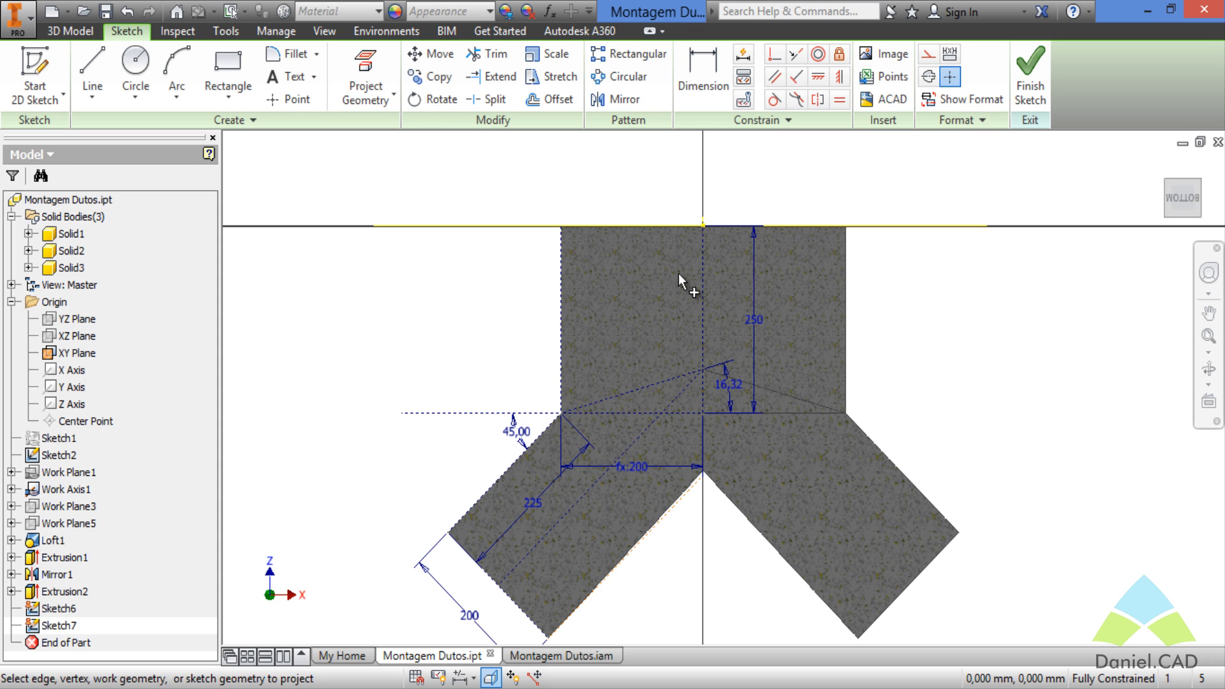
pyautogui.click(658, 383)
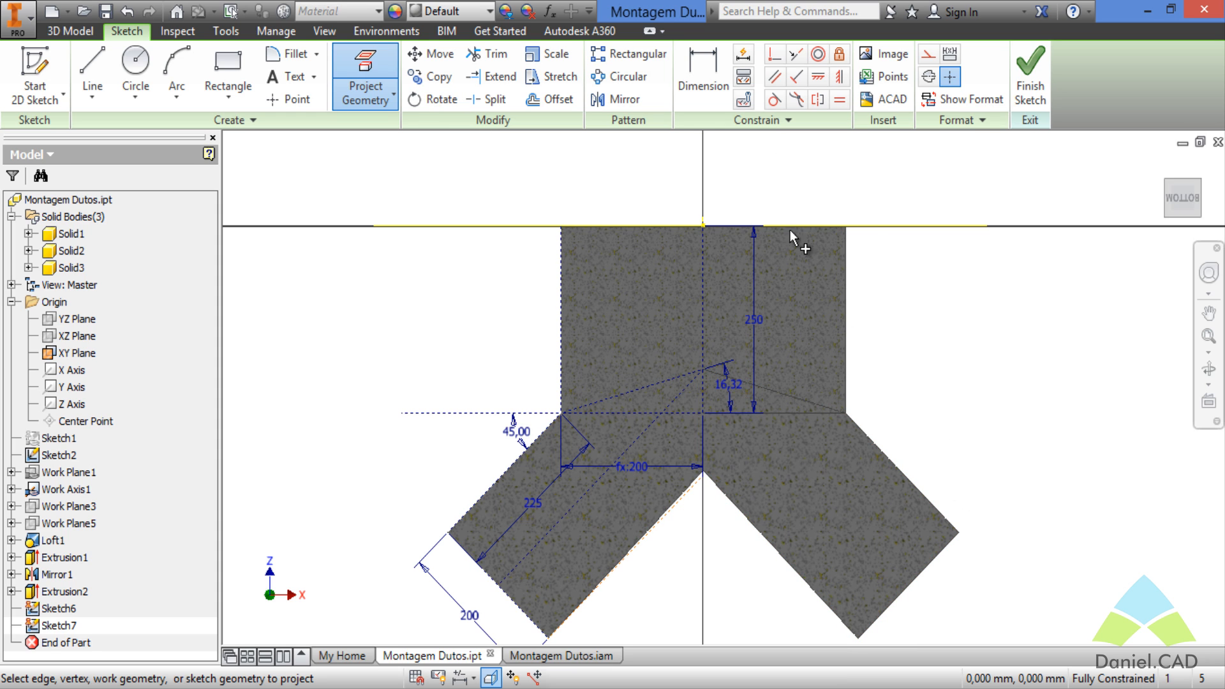
pyautogui.click(845, 415)
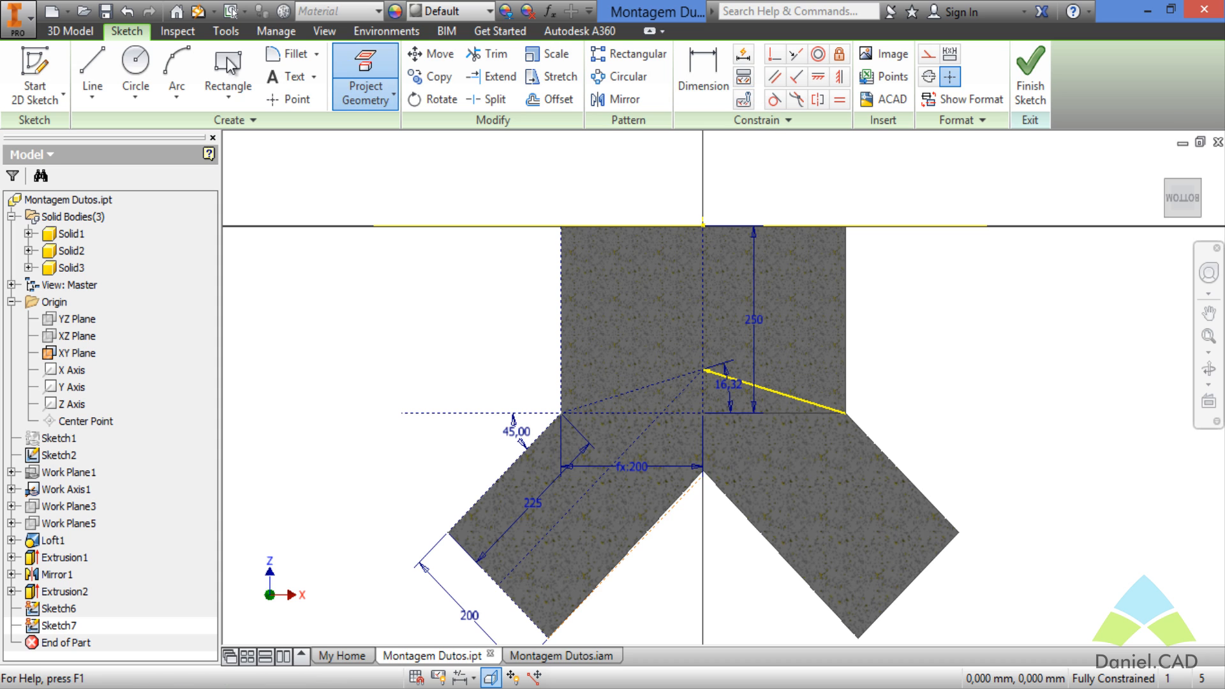
# Sketch a closed triangle between the two lower cylinder corners and the apex where the branches meet, and finish the sketch.
pyautogui.click(91, 64)
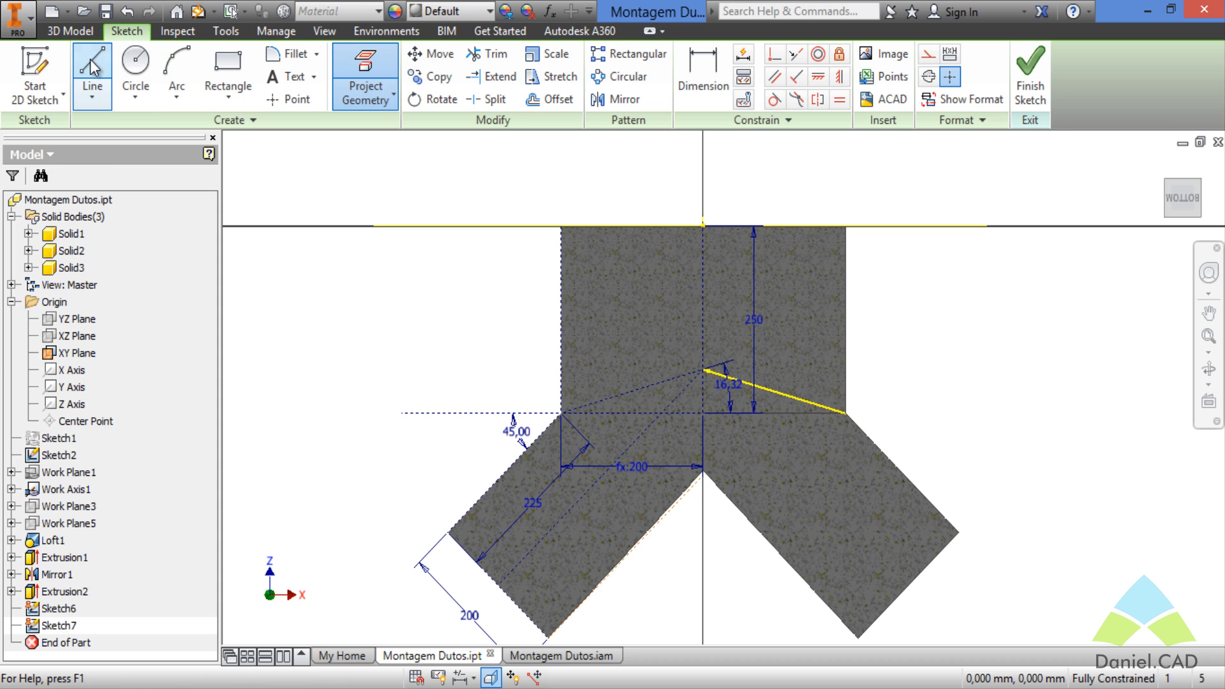
pyautogui.click(561, 413)
pyautogui.click(704, 370)
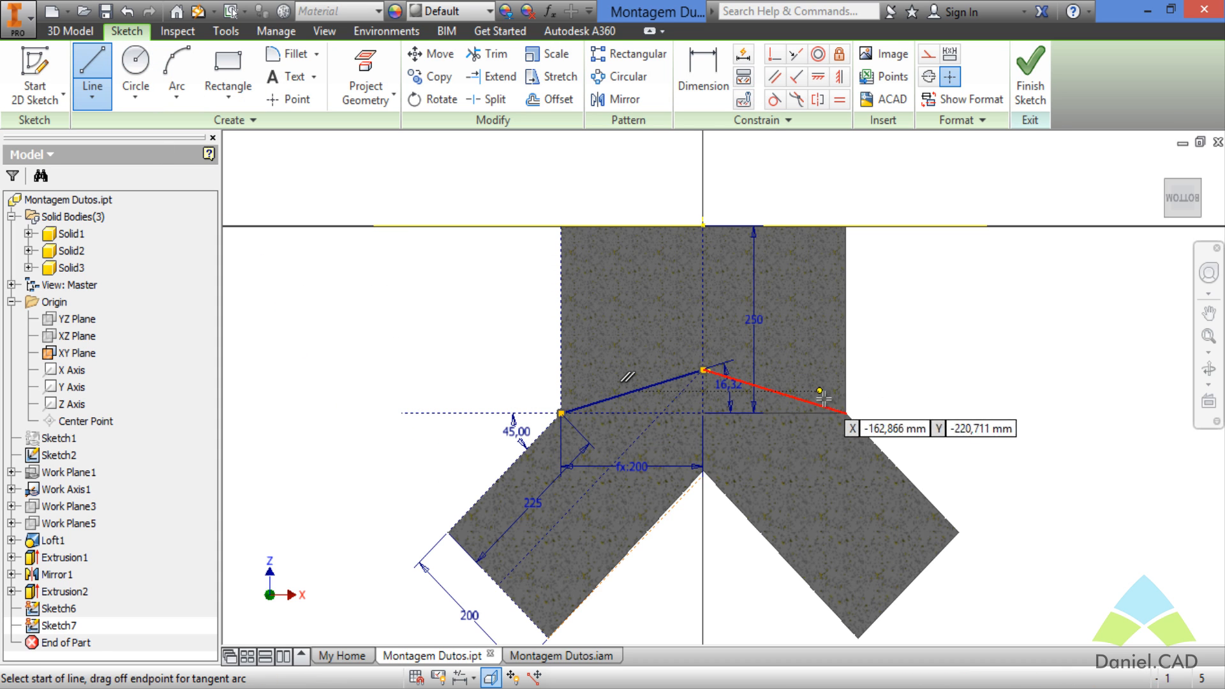
pyautogui.click(846, 413)
pyautogui.click(561, 414)
pyautogui.press('Escape')
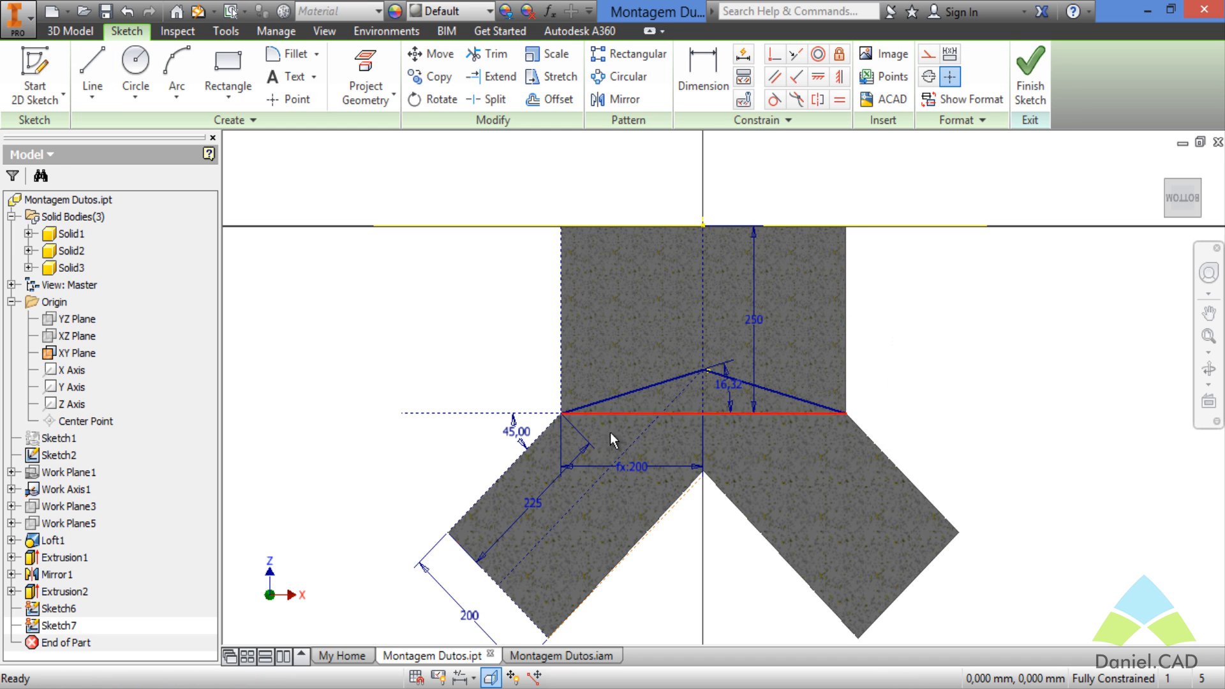
pyautogui.keyDown('shift'); pyautogui.moveTo(871, 430); pyautogui.dragTo(910, 431, button='middle'); pyautogui.keyUp('shift')
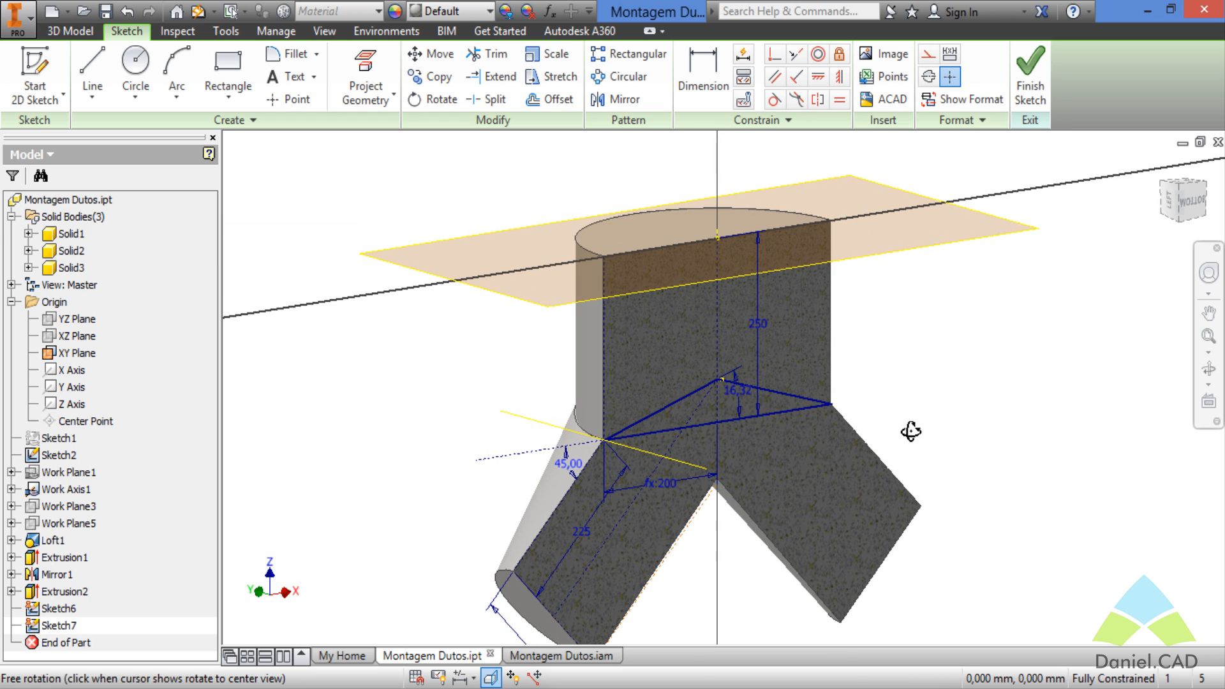
pyautogui.click(1032, 89)
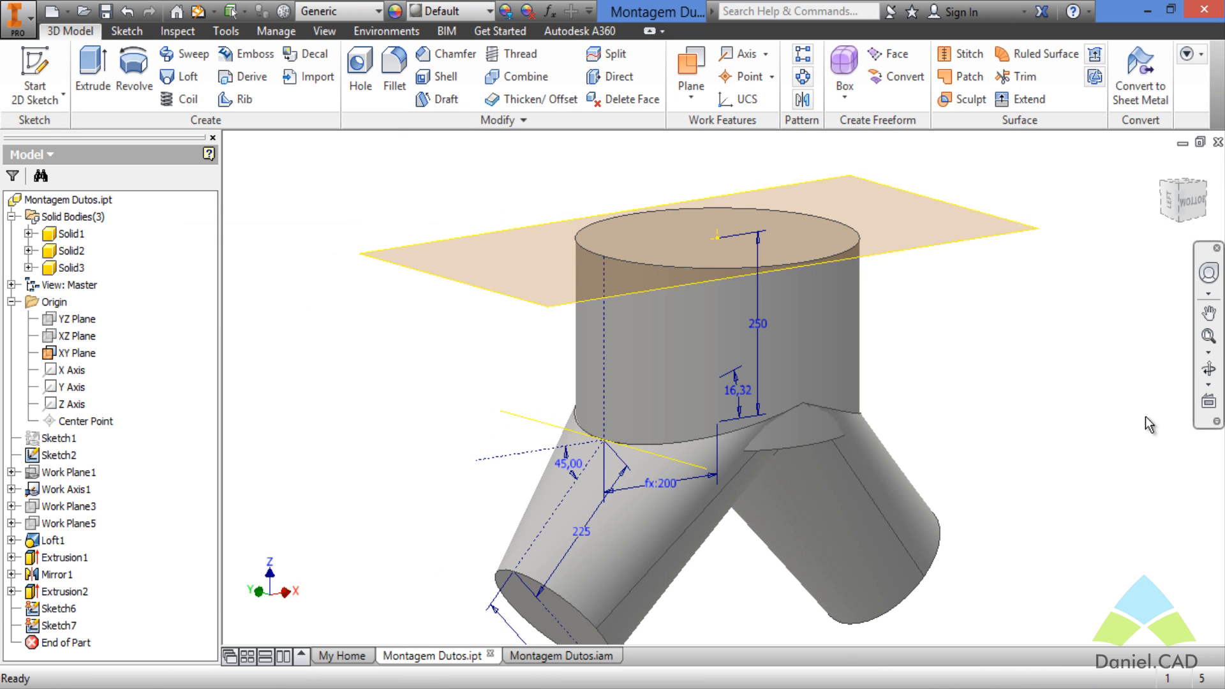
# Extrude the triangular profile as a symmetric cut through all, removing material only from the cylinder solid, Solid3.
pyautogui.press('e')
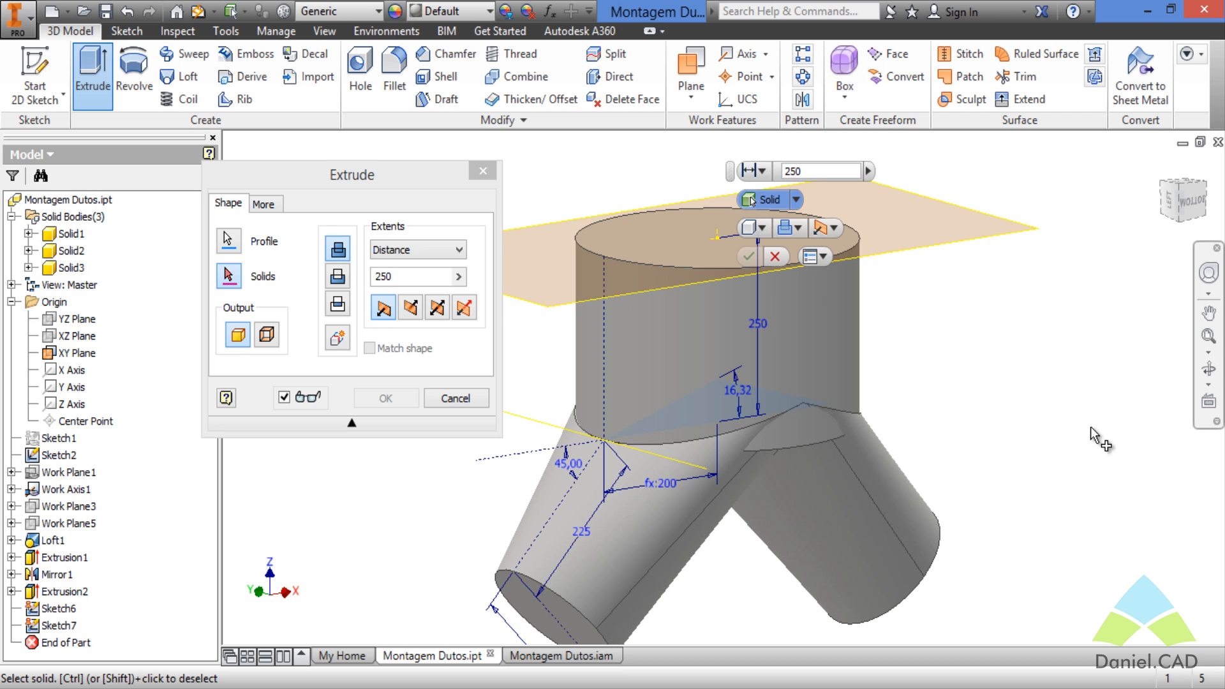
pyautogui.click(828, 329)
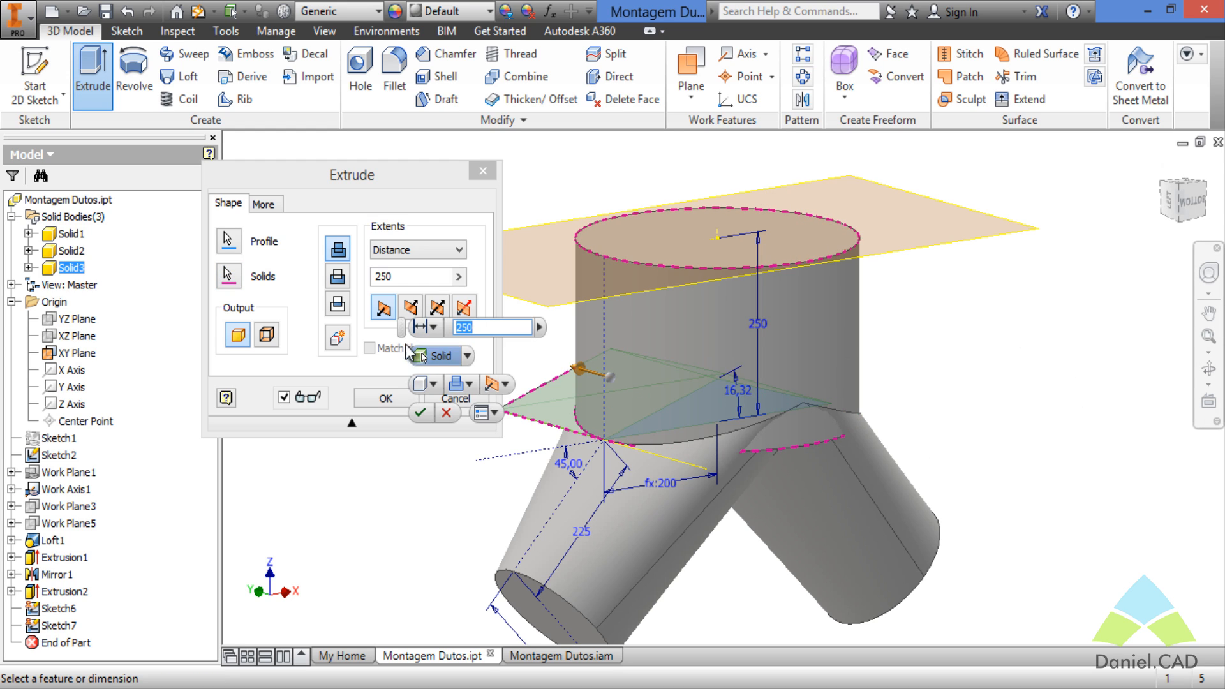
pyautogui.click(335, 281)
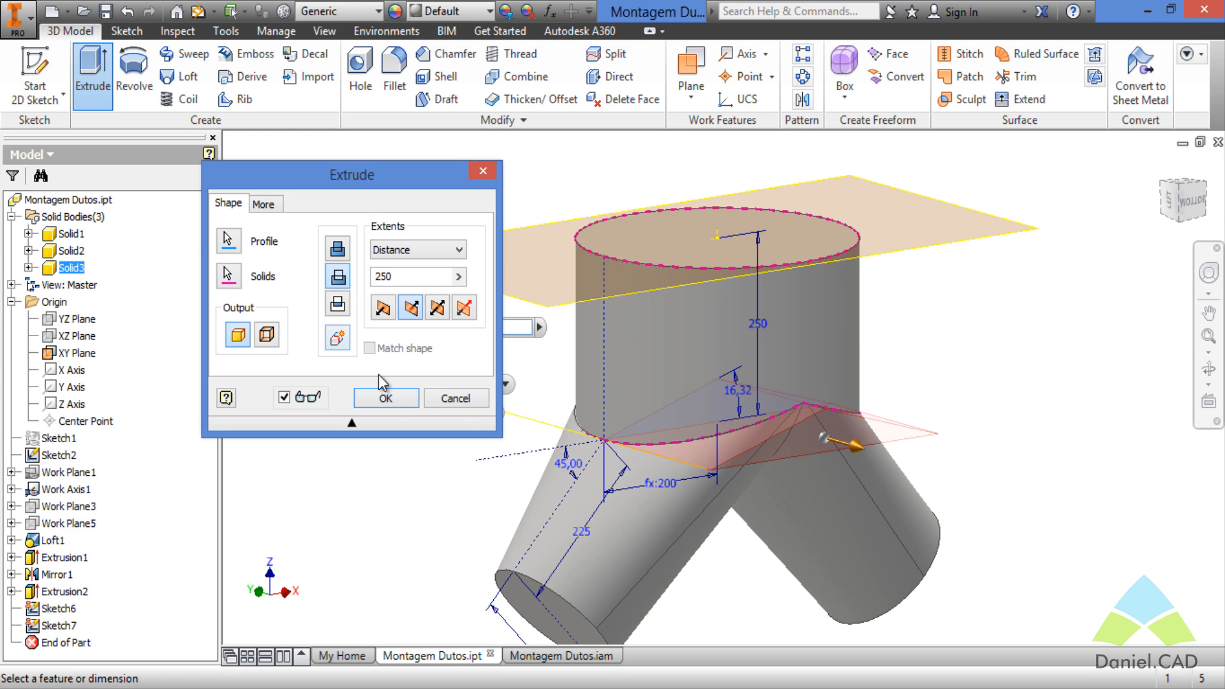
pyautogui.click(437, 315)
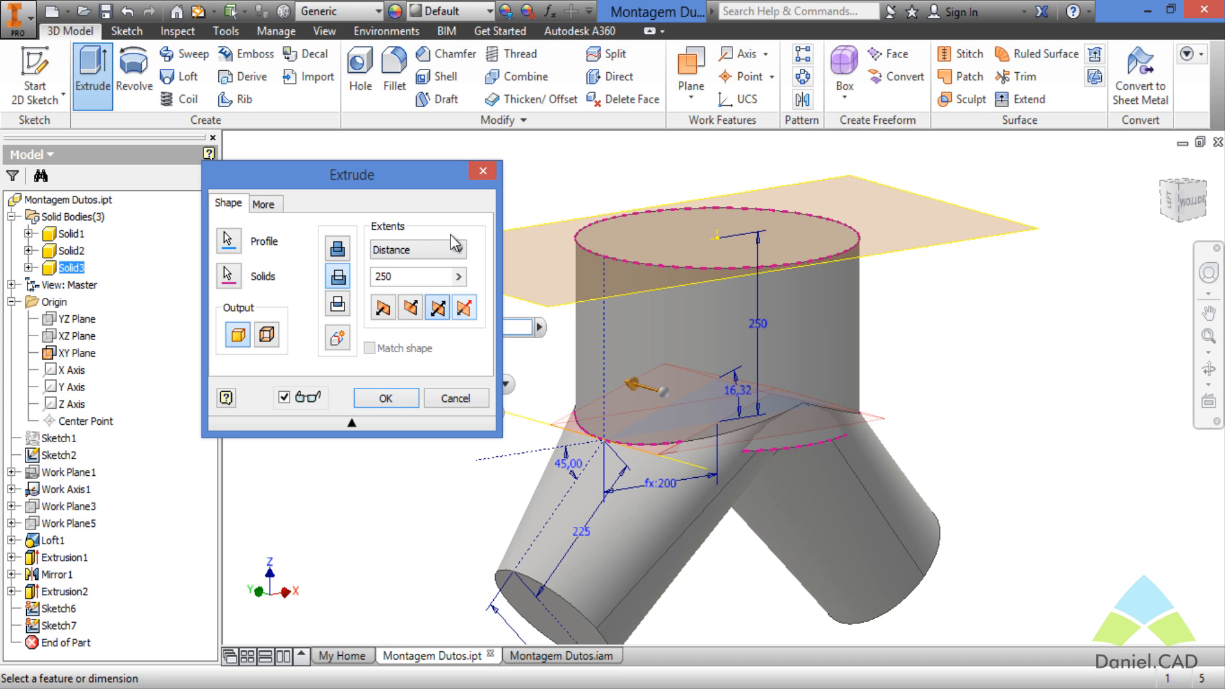
pyautogui.click(416, 250)
pyautogui.click(391, 310)
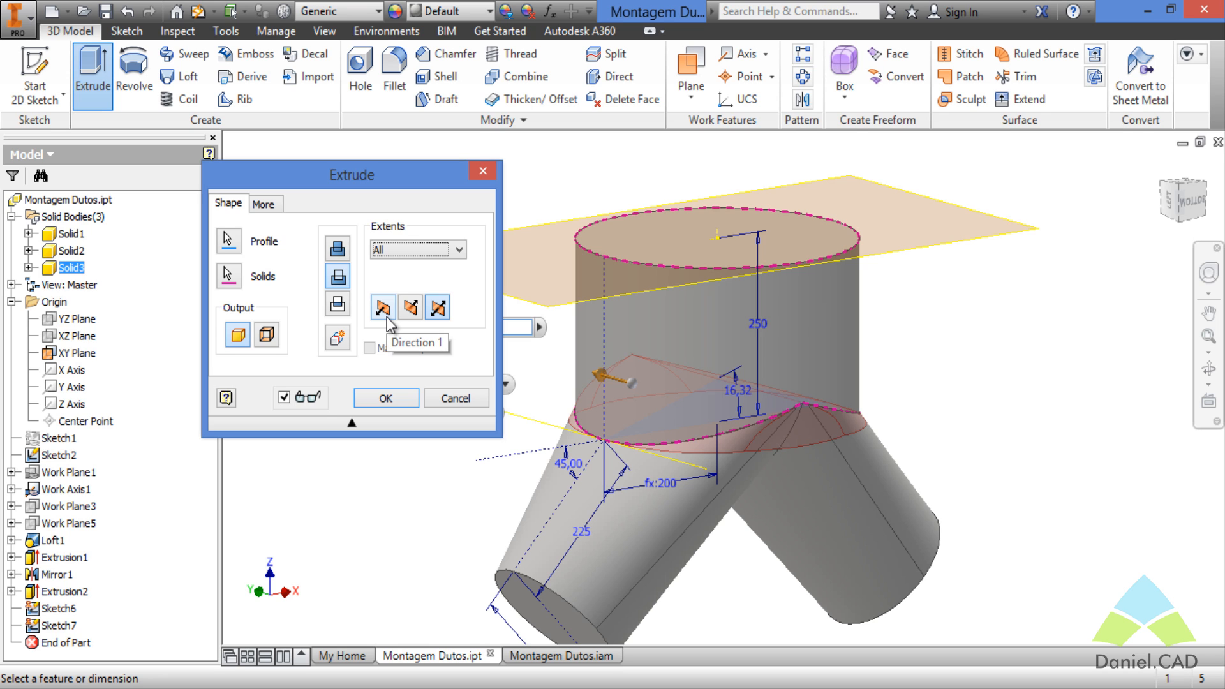
pyautogui.click(381, 405)
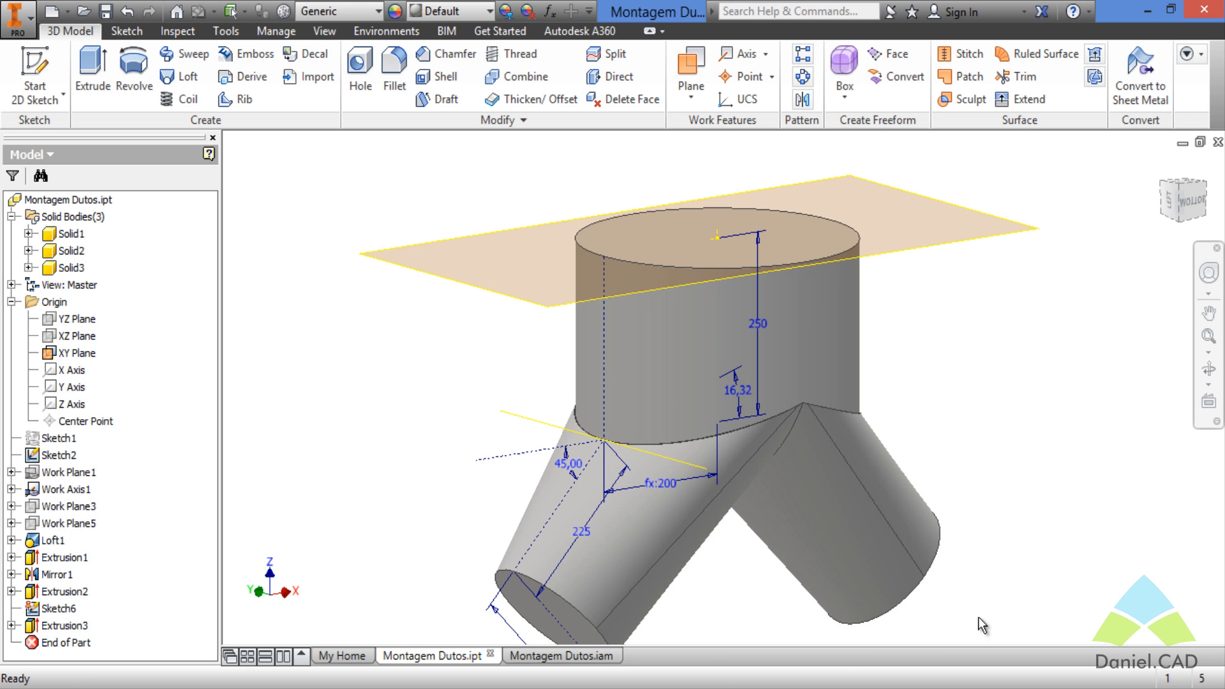
# Update the generated assembly Montagem Dutos.iam with the trimmed cylinder and inspect the branch joint.
pyautogui.click(607, 660)
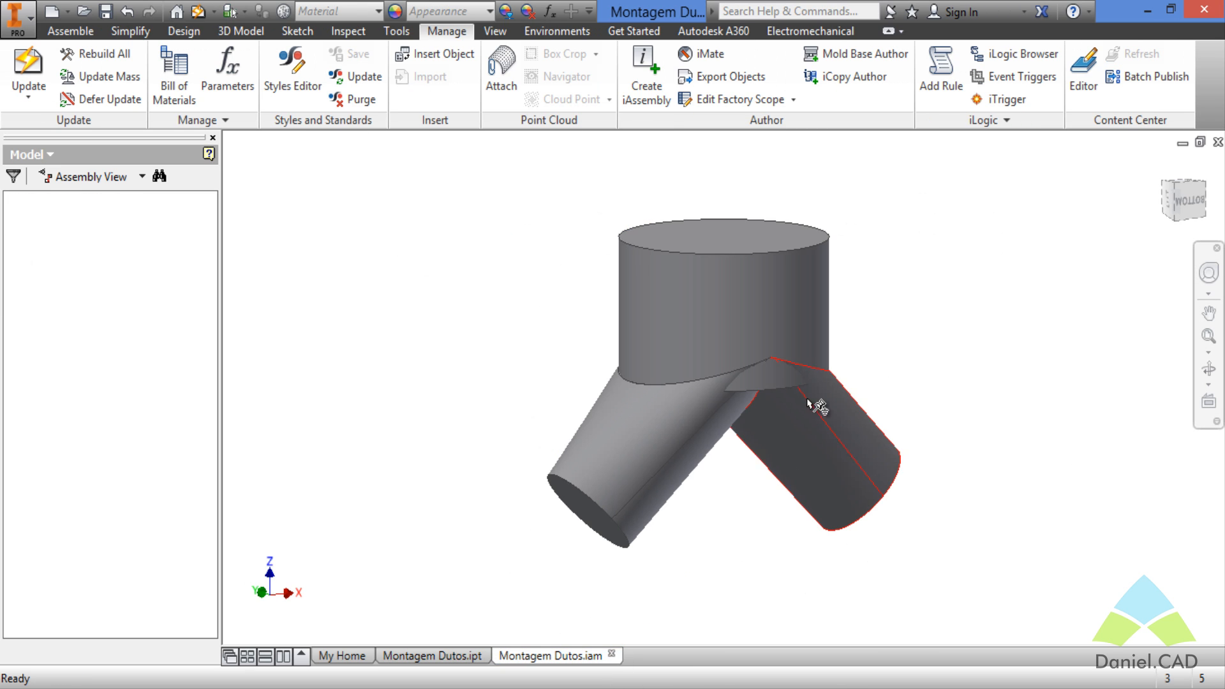
pyautogui.click(199, 14)
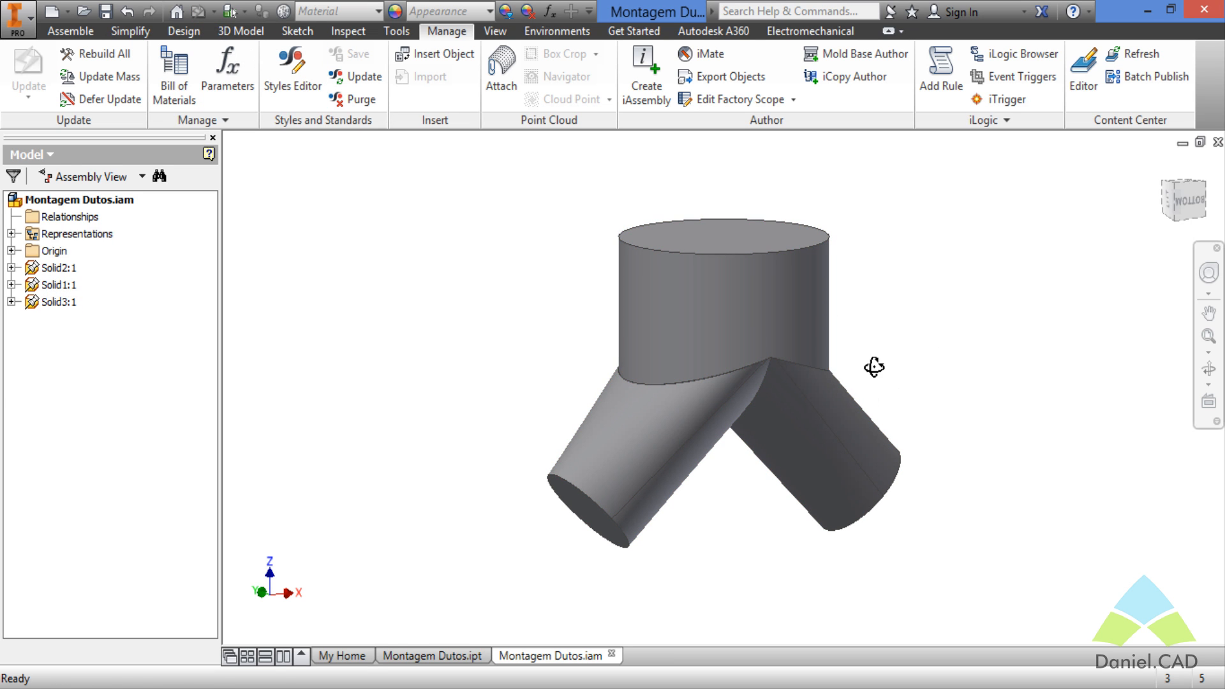
pyautogui.keyDown('shift'); pyautogui.moveTo(875, 366); pyautogui.dragTo(914, 496, button='middle'); pyautogui.keyUp('shift')
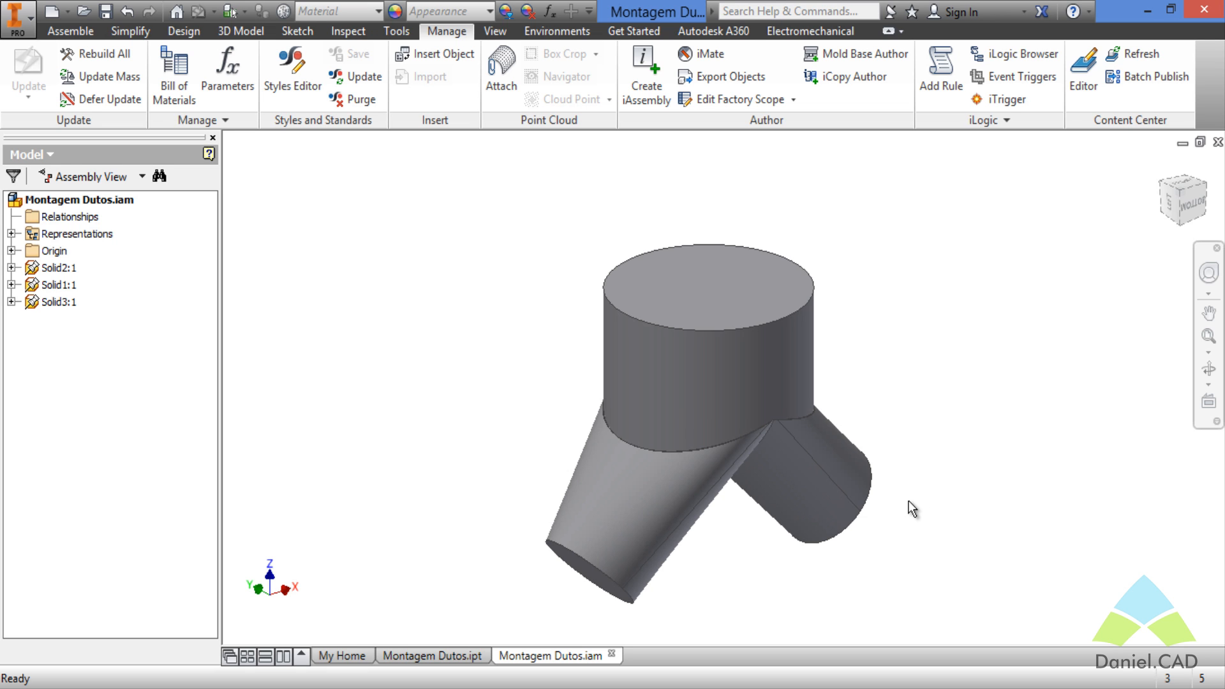